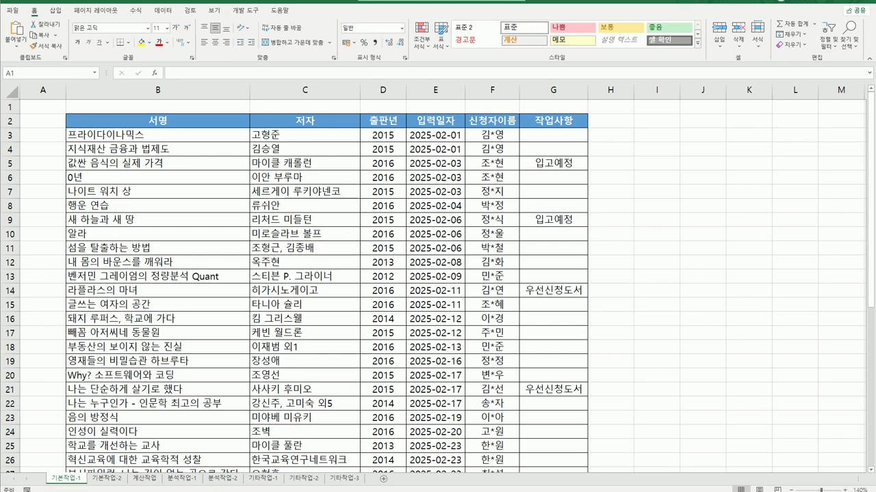
Examine the entries in the 작업사항 column of the book table, including its blank, 입고예정, 우선신청도서 and 품절도서 cells.
scroll(626, 411, "down", 6)
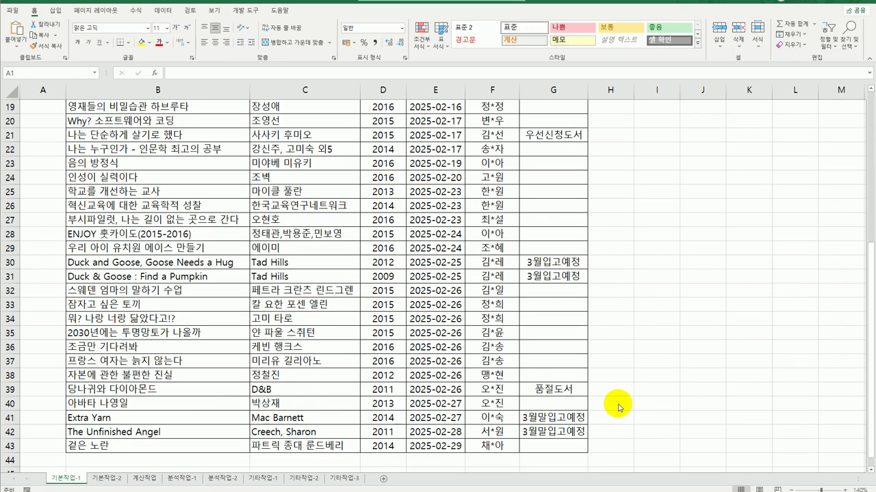
scroll(585, 393, "up", 6)
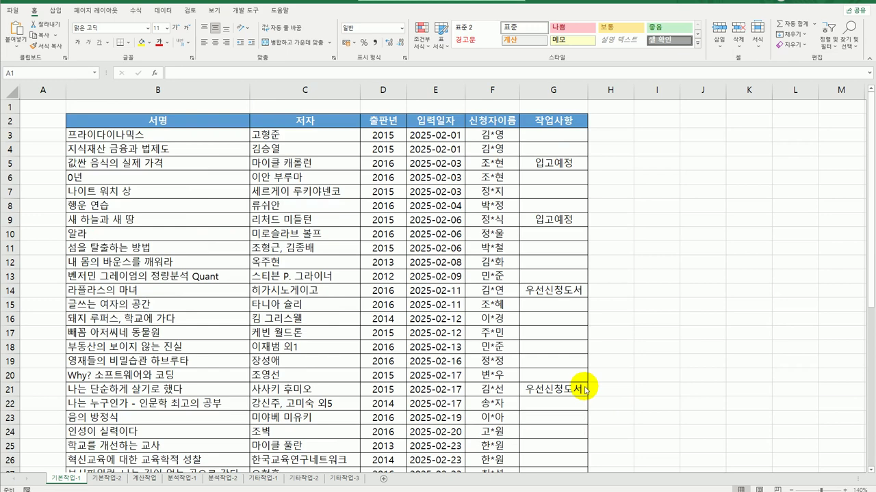
left_click(572, 122)
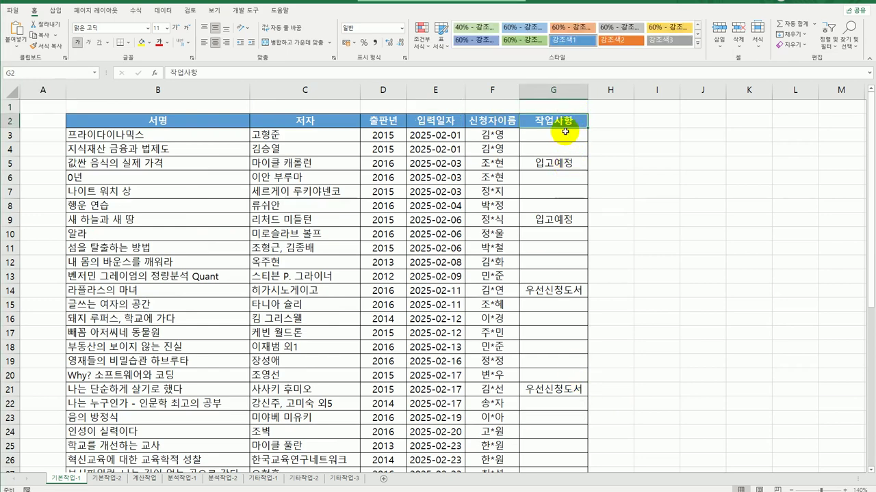
left_click(561, 163)
left_click(567, 219)
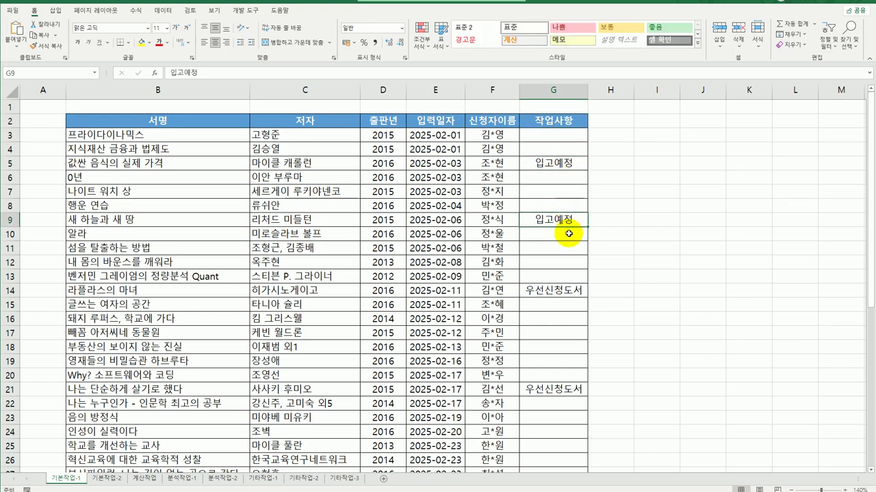
left_click(562, 291)
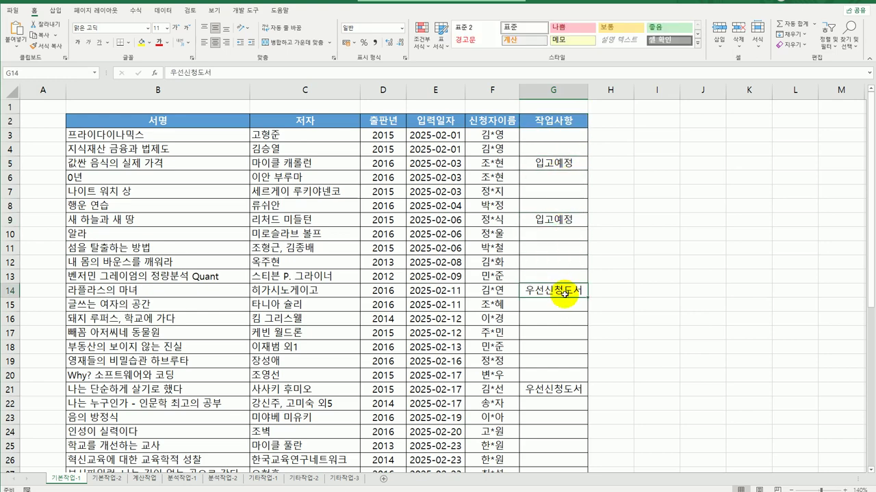
scroll(580, 329, "down", 6)
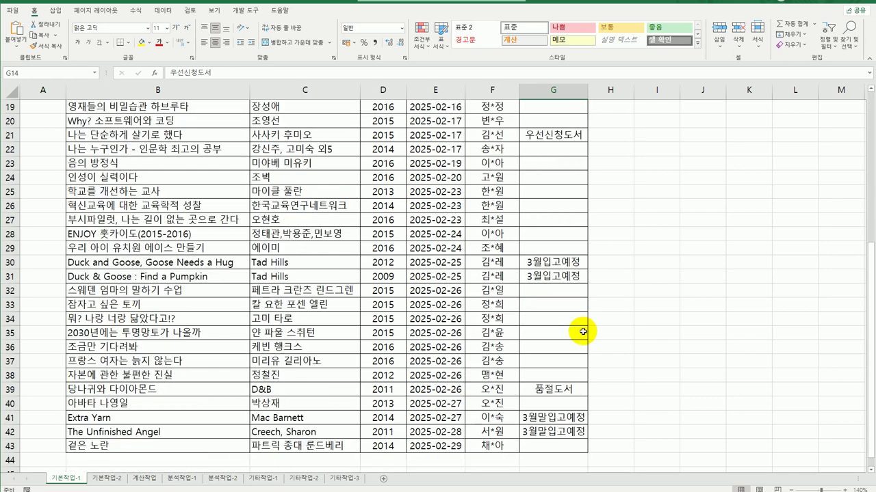
left_click(558, 388)
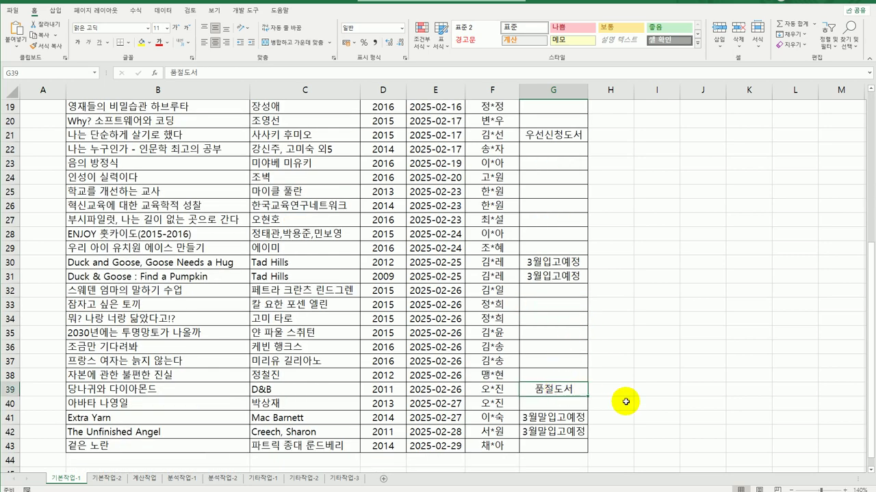
left_click(567, 431)
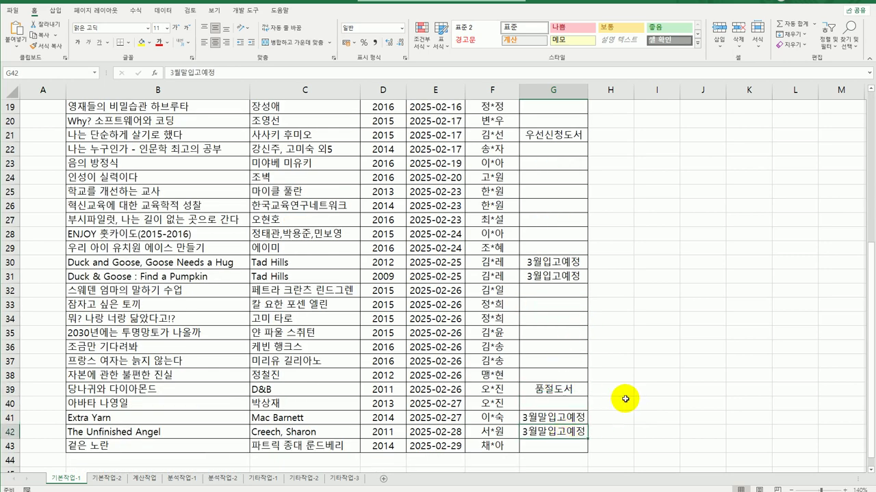
scroll(624, 395, "up", 6)
left_click(570, 163)
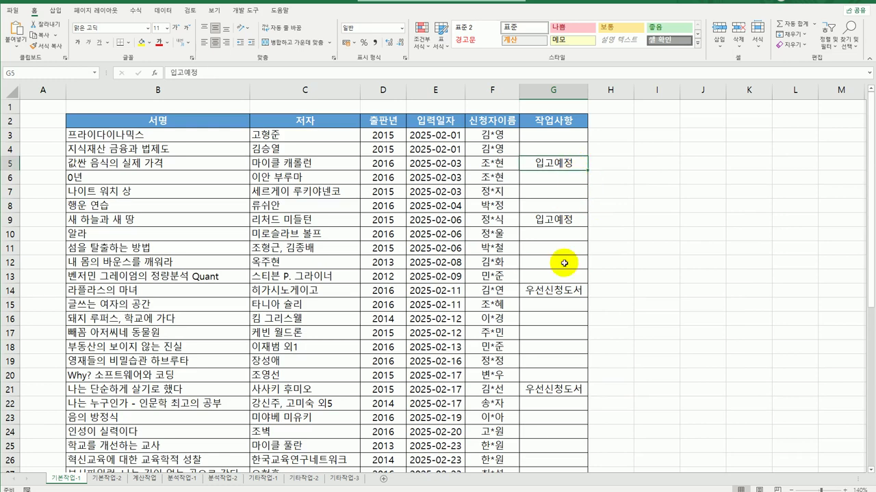
left_click(558, 293)
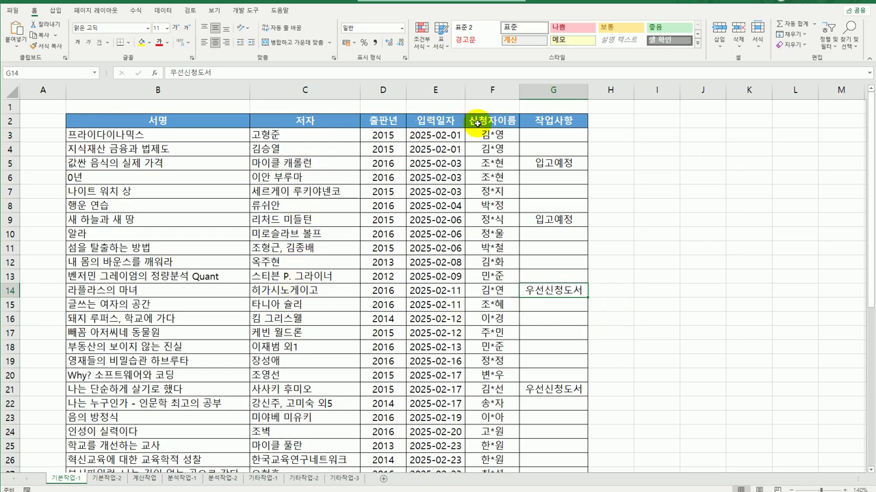
Enter the criteria heading 조건 in cell I2.
left_click(652, 121)
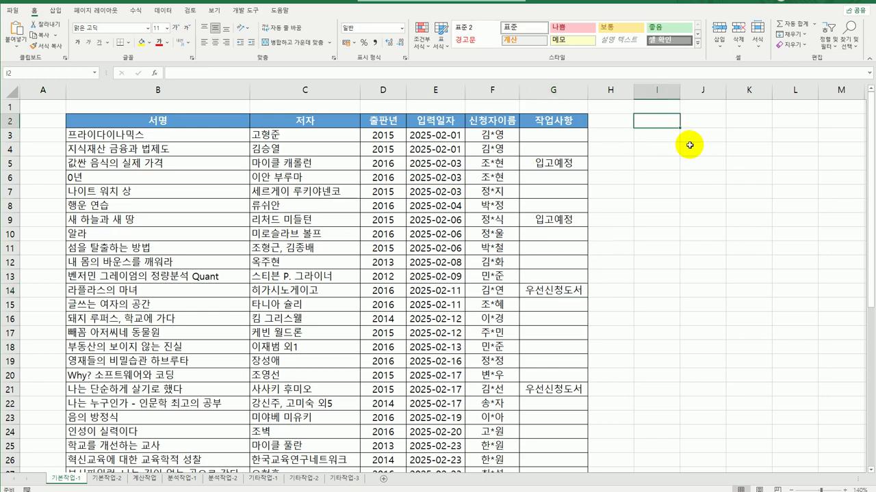
type("조건")
key("Return")
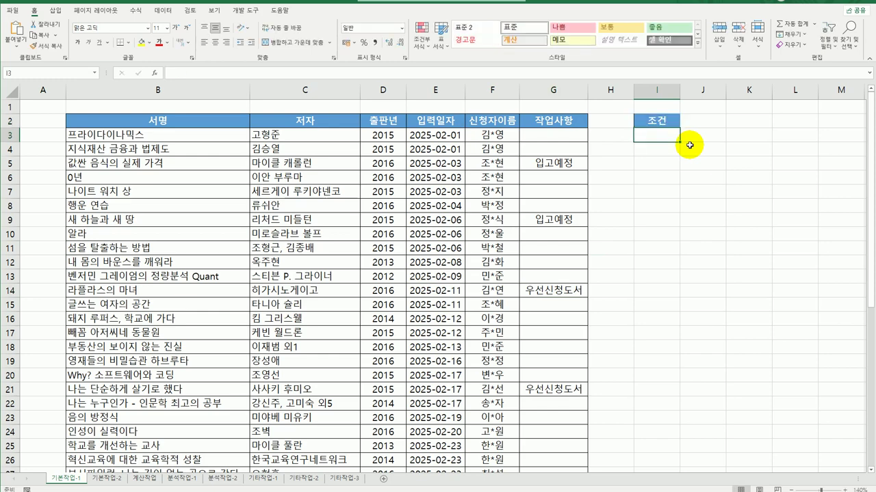
Enter the criteria formula =AND(NOT(ISBLANK(G3)),G3<>"품절도서") in cell I3.
type("=")
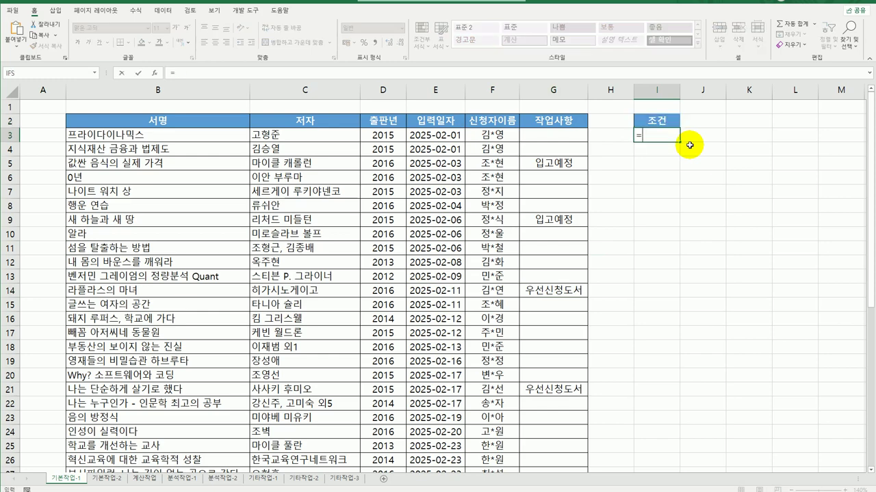
type("ㅁ")
type("and")
type("(")
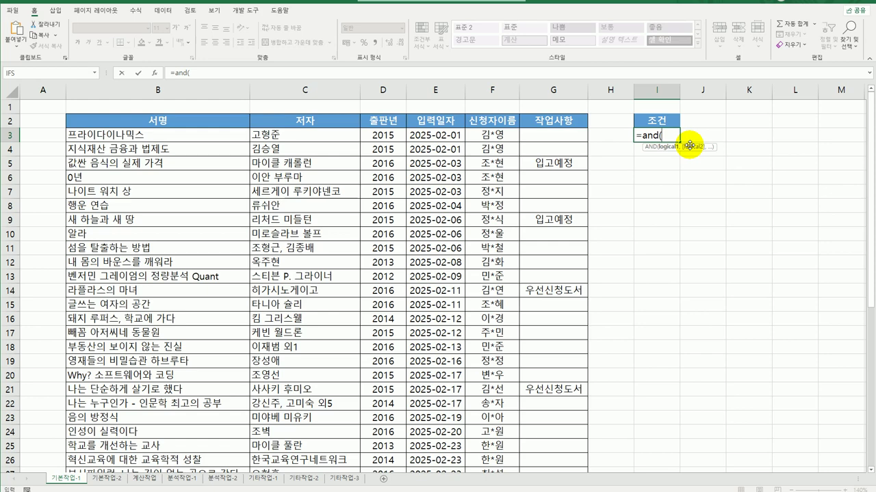
type("not")
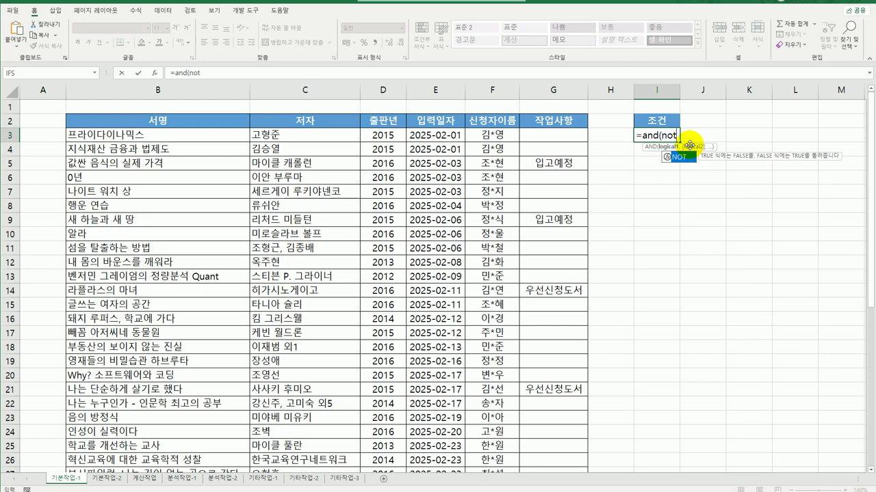
key("Tab")
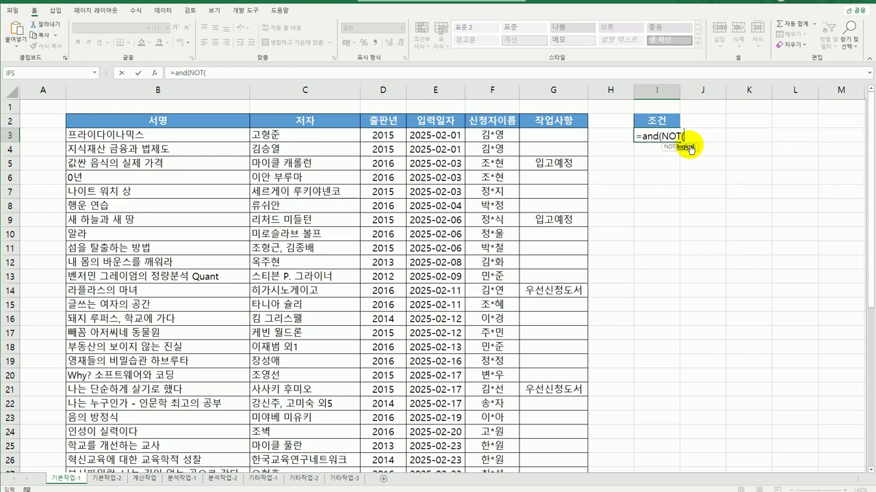
type("is")
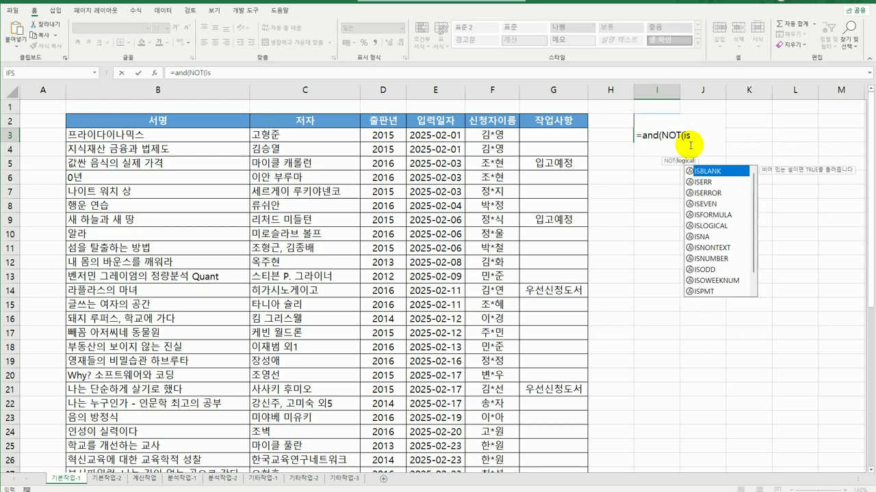
key("Tab")
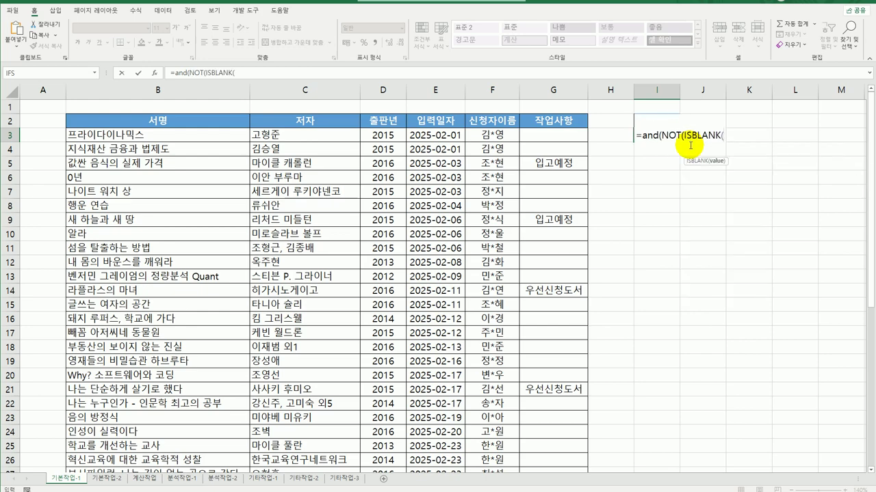
left_click(573, 134)
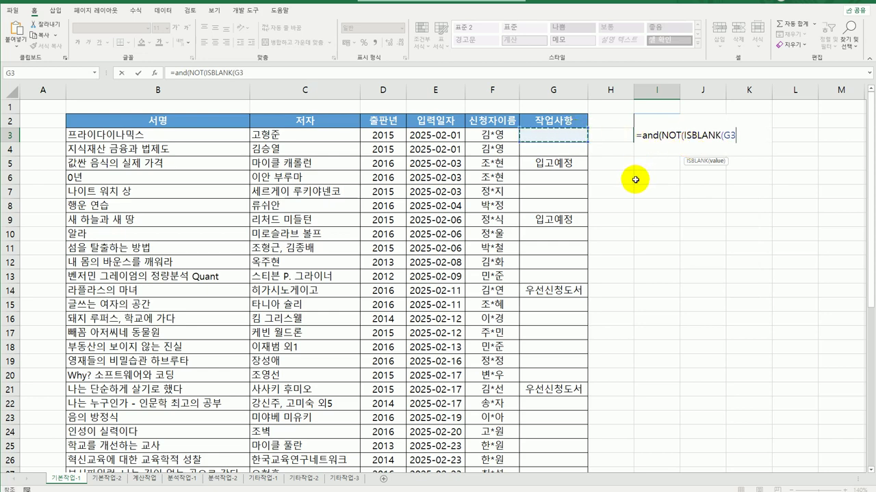
type(")")
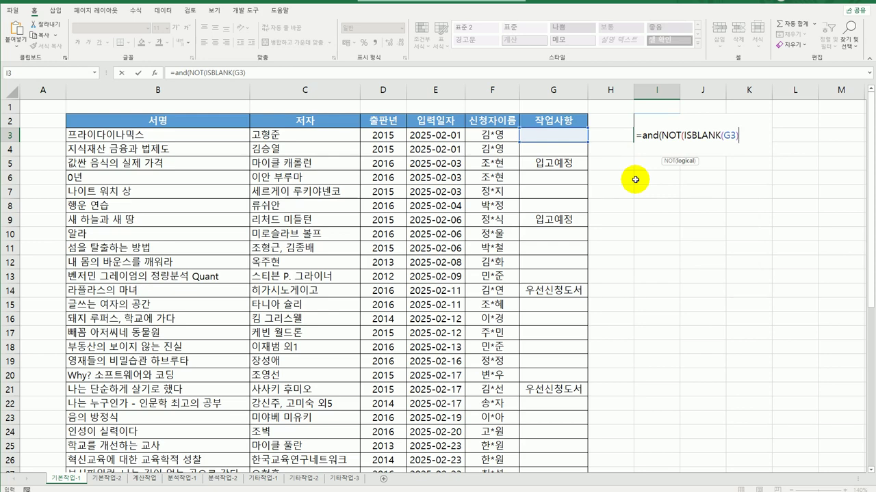
type(")")
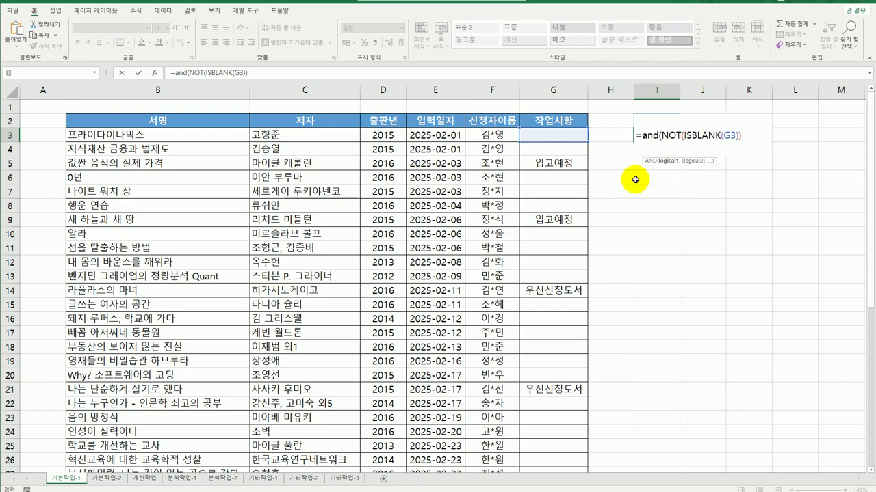
type(",")
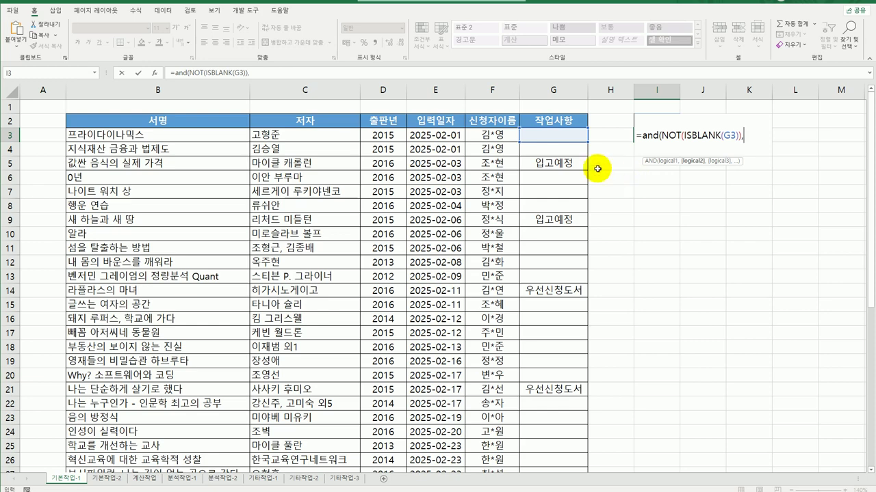
left_click(546, 139)
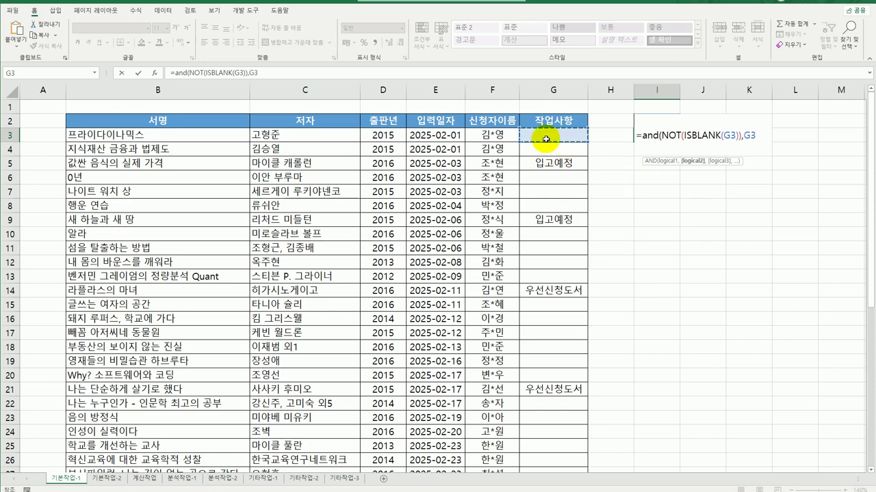
type("<>\"품절")
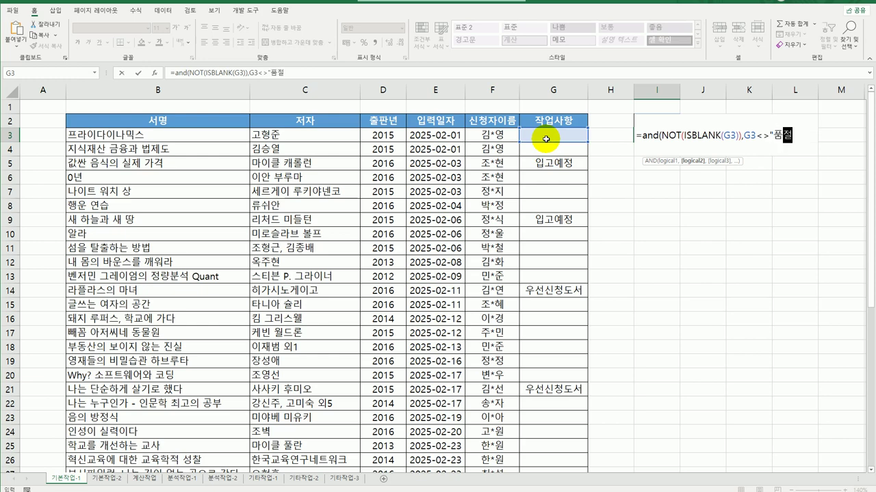
type("도서\")")
key("Return")
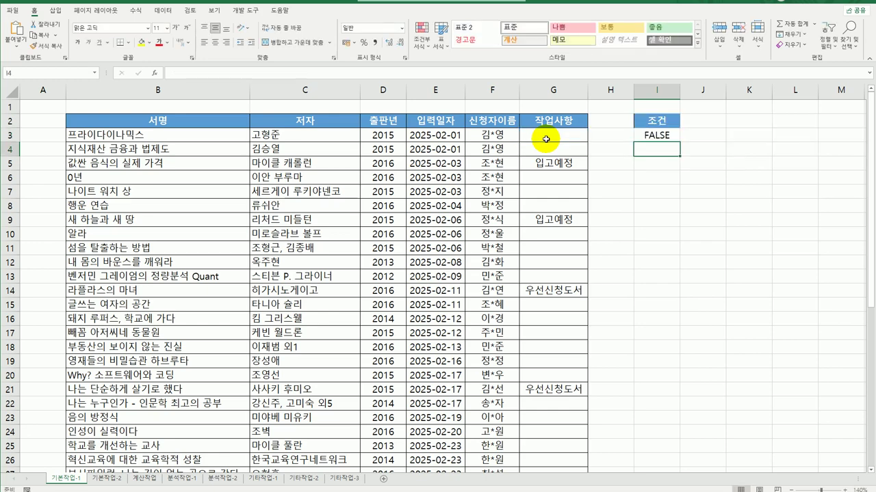
Copy the table headings 입력일자 and 신청자이름 into cells I7:J7.
left_click(439, 123)
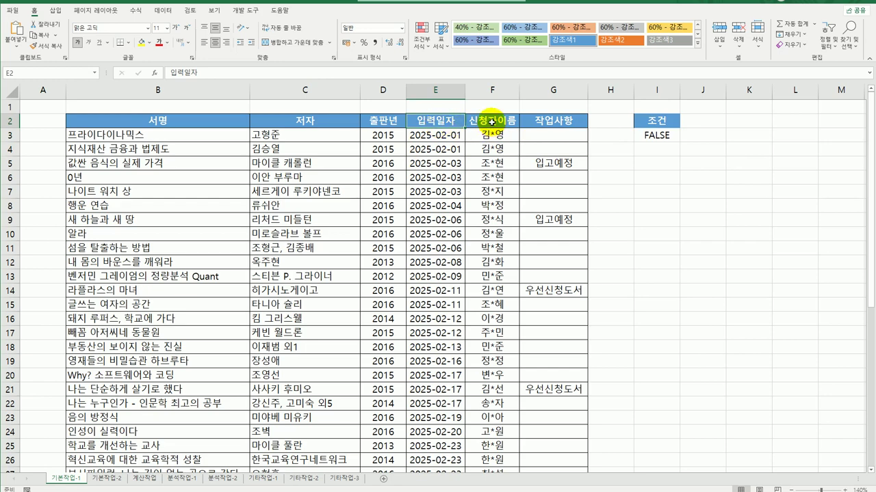
left_click_drag(429, 121, 486, 120)
key("ctrl+c")
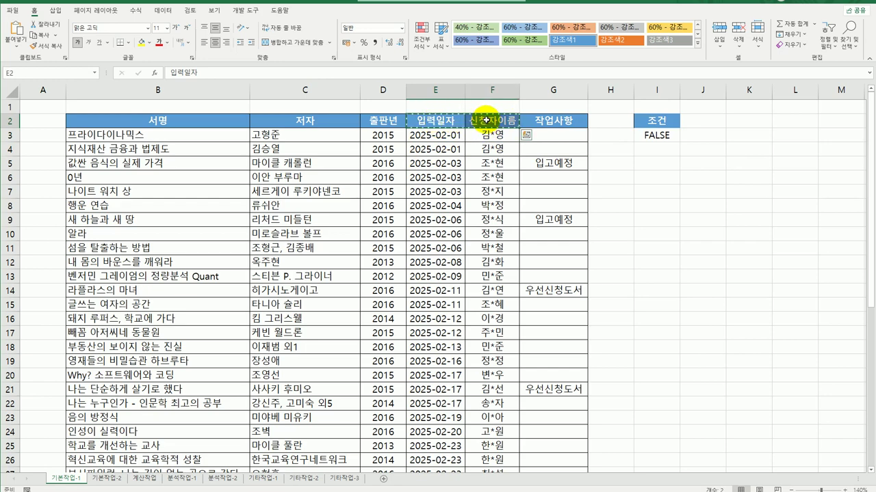
left_click(657, 180)
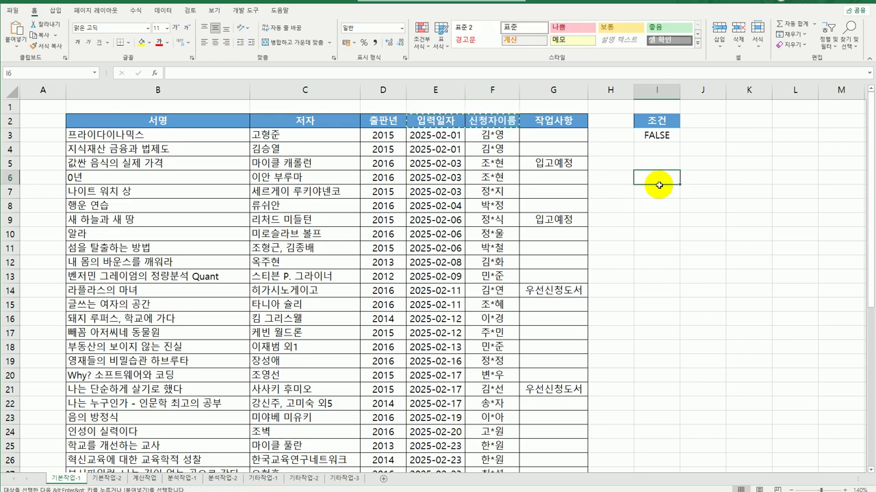
left_click(656, 191)
key("ctrl+v")
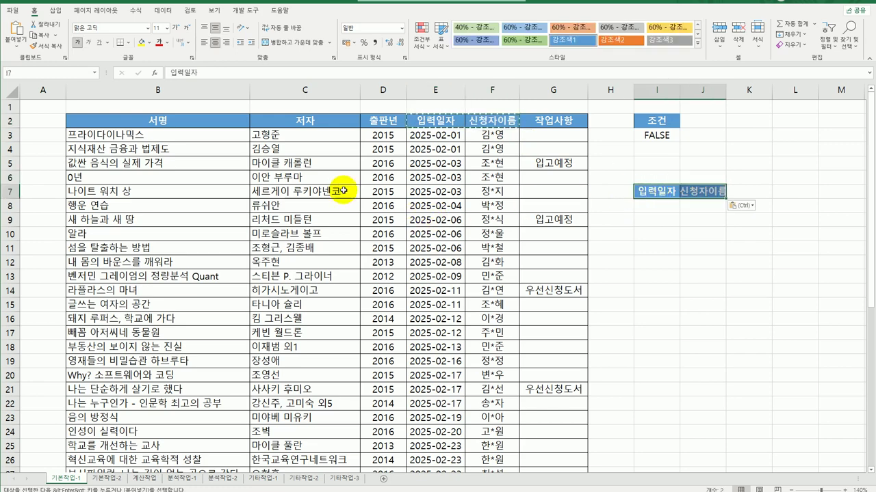
Copy the table headings 서명, 저자 and 작업사항 into cells K7:M7, beside the two already placed headings.
left_click_drag(222, 120, 299, 120)
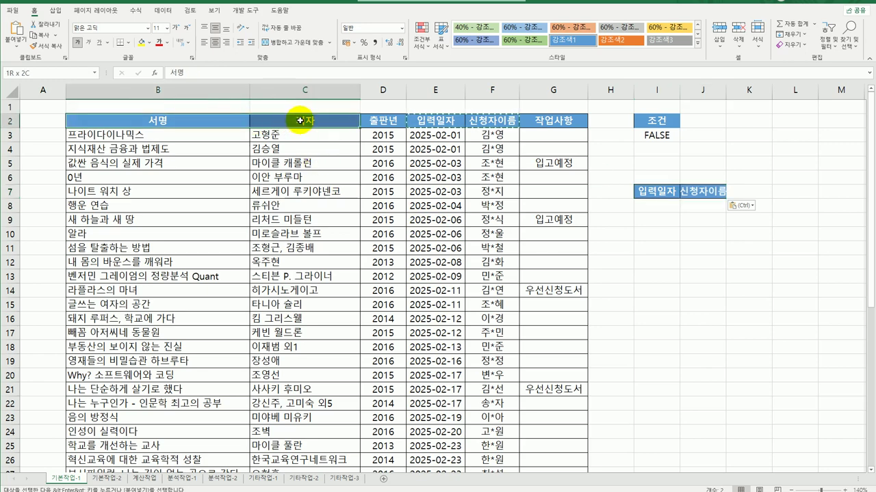
left_click(558, 122, "shift")
key("ctrl+c")
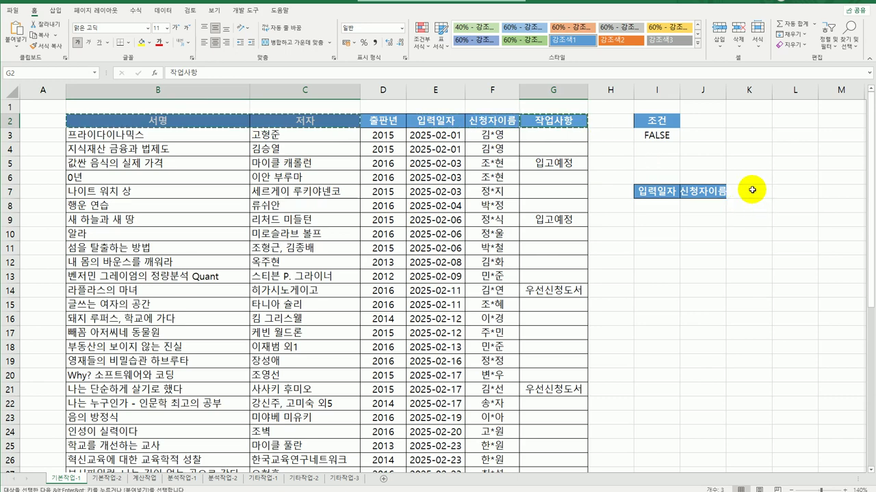
left_click(749, 192)
key("ctrl+v")
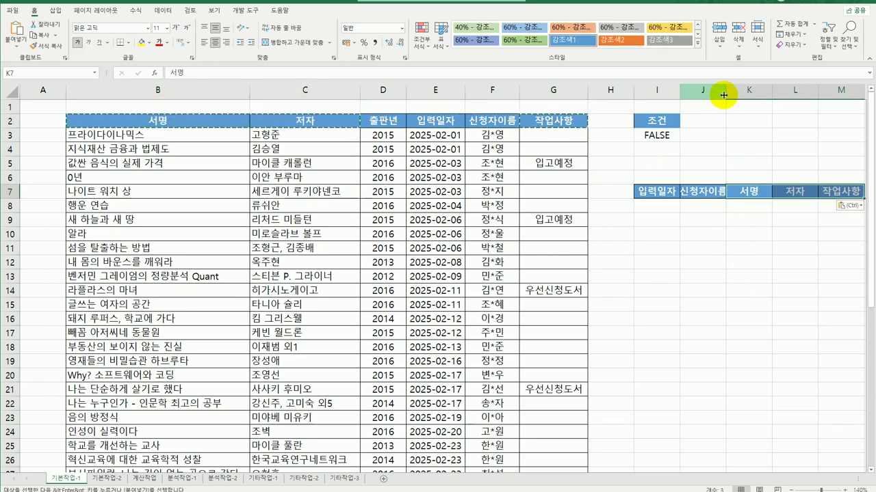
Widen column J slightly to fit the 신청자이름 heading, and select a cell inside the book table.
left_click_drag(727, 94, 737, 93)
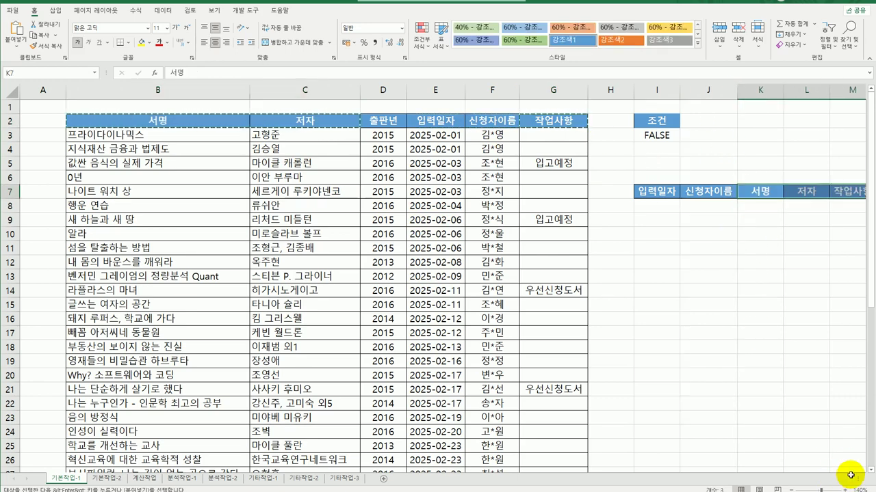
left_click(795, 432)
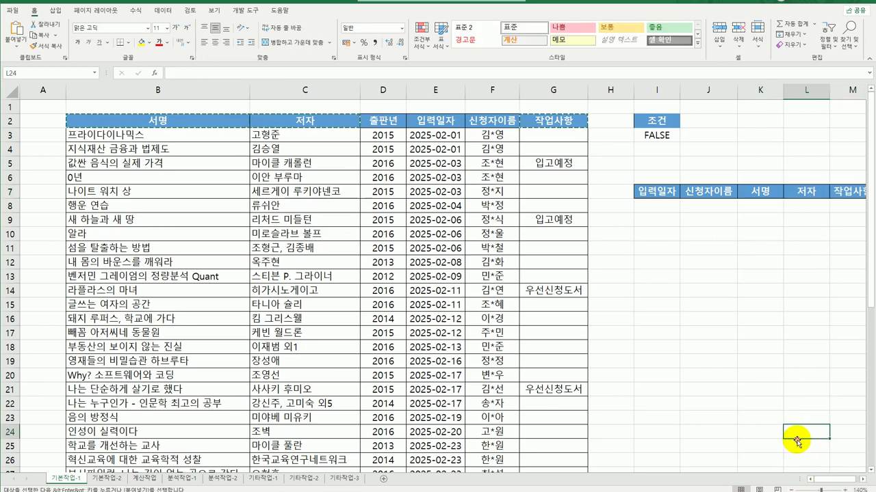
left_click(356, 219)
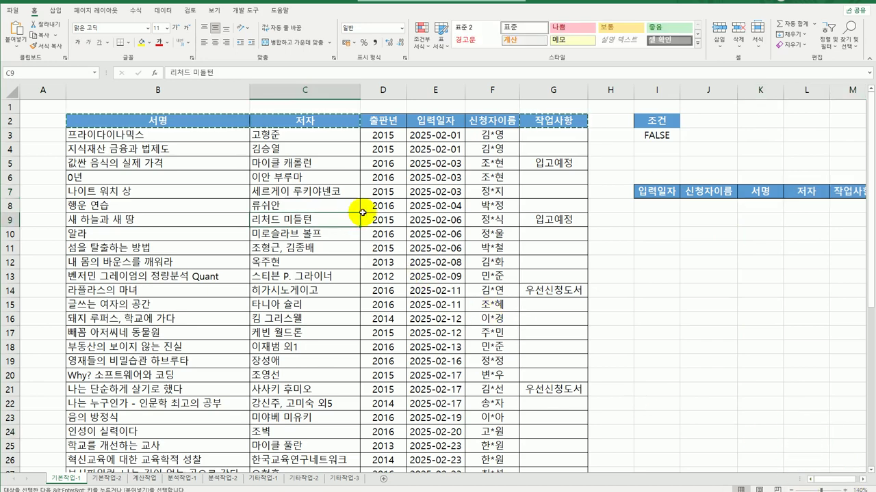
Start an advanced filter on the book table B2:G43 with I2:I3 as the criteria range.
left_click(164, 10)
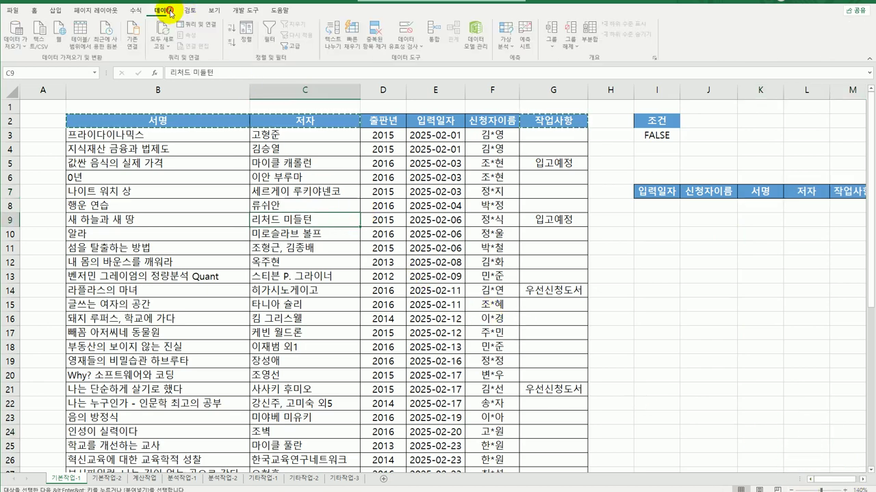
left_click(296, 44)
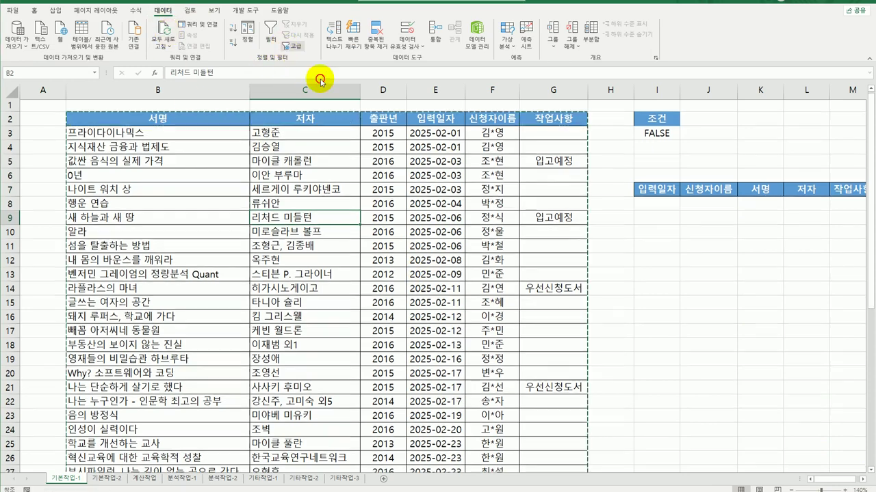
left_click(438, 231)
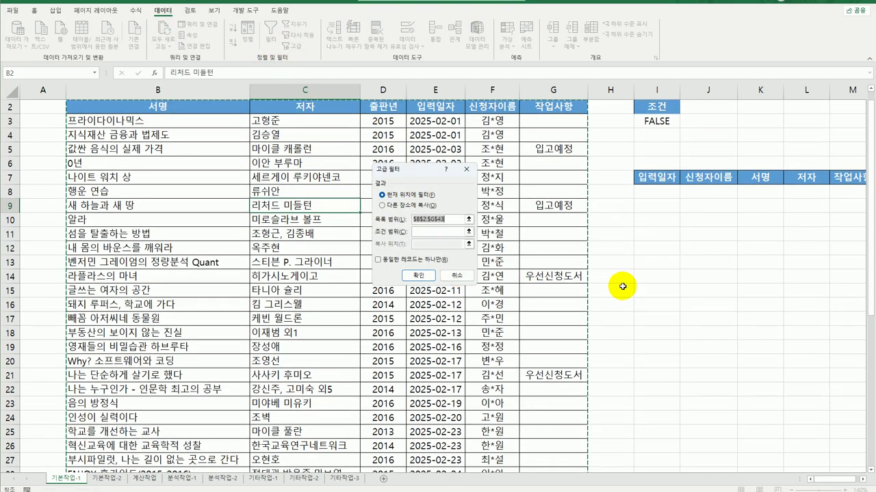
scroll(622, 287, "down", 6)
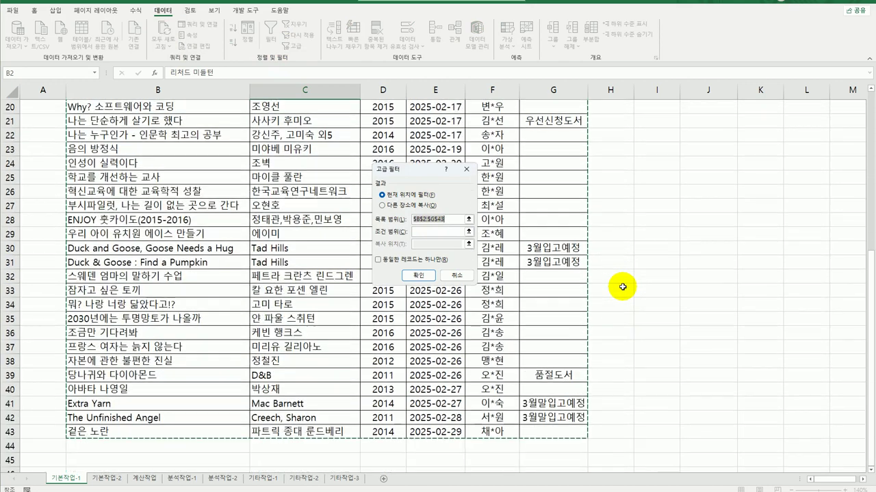
scroll(622, 287, "up", 6)
scroll(623, 287, "up", 1)
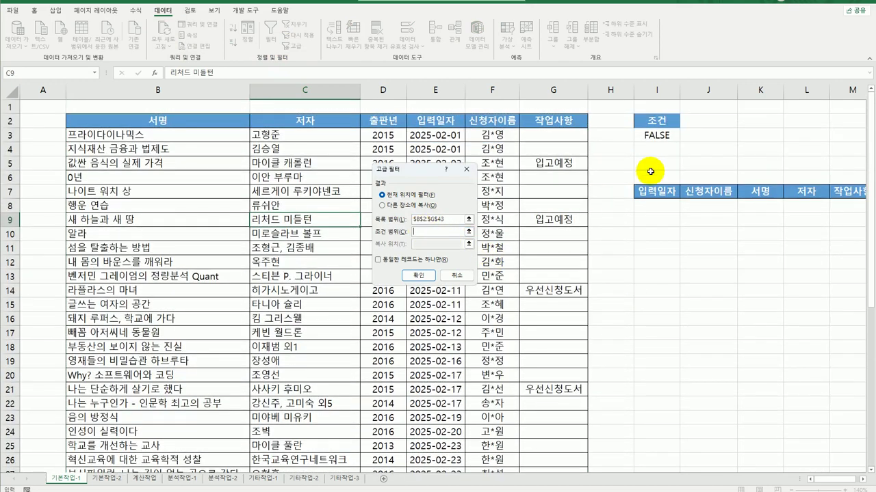
left_click_drag(657, 122, 657, 136)
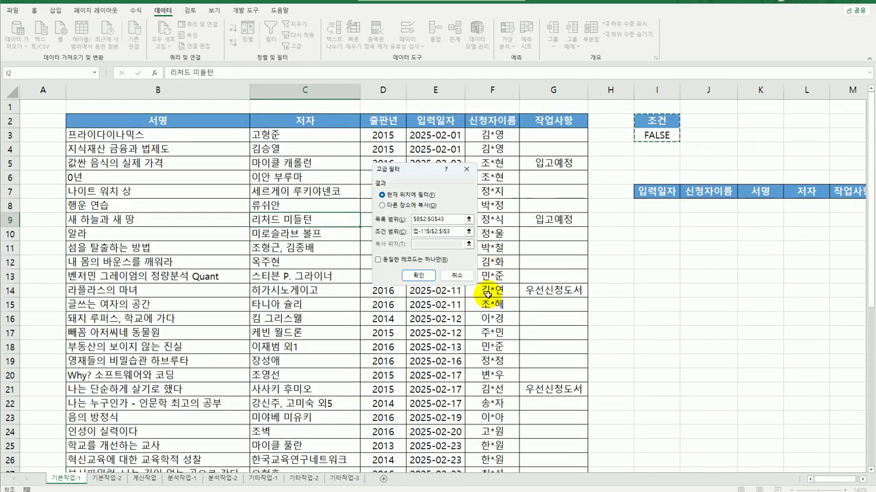
Have the advanced filter copy its results to another location, using headings I7:M7 as the destination, and run it.
left_click(401, 206)
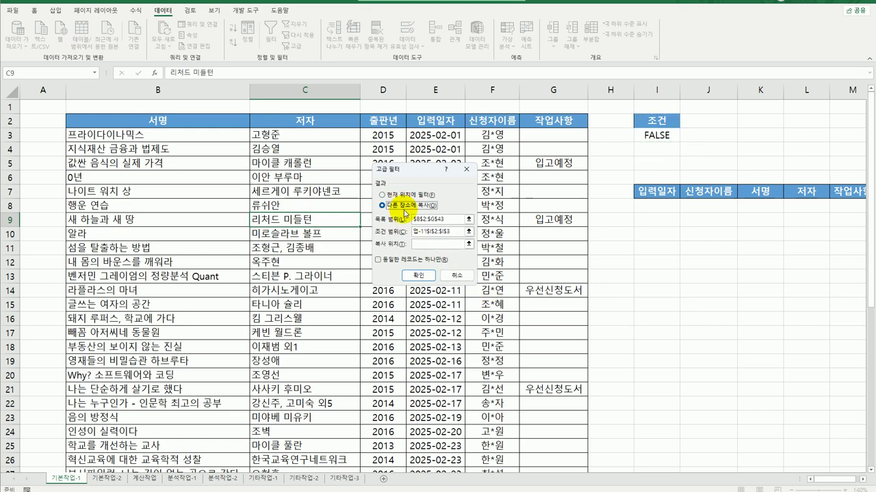
left_click(427, 246)
left_click(664, 192)
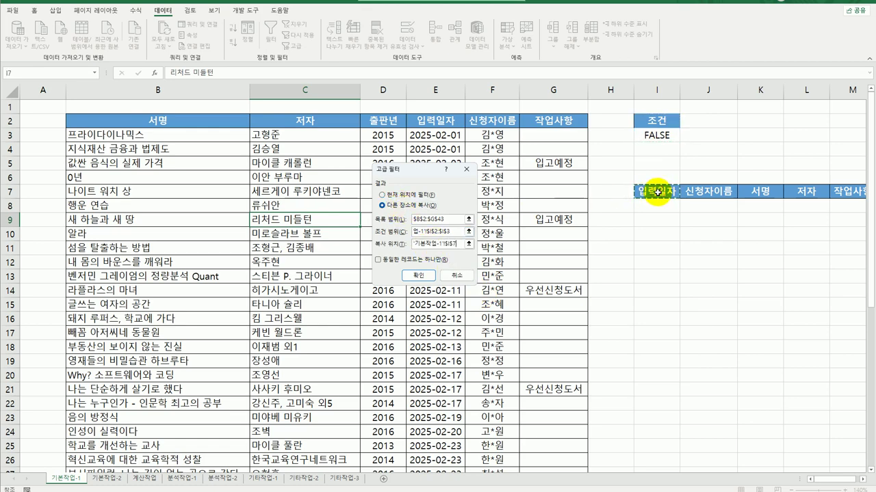
left_click_drag(667, 193, 632, 194)
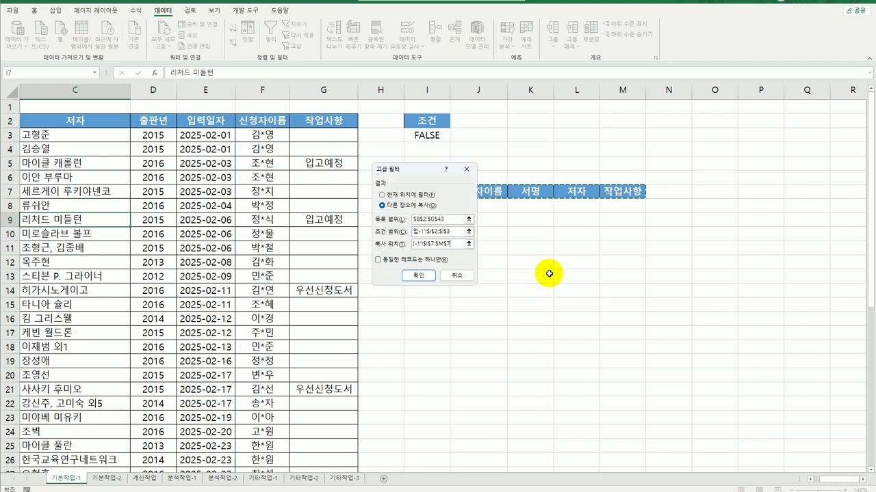
left_click(416, 276)
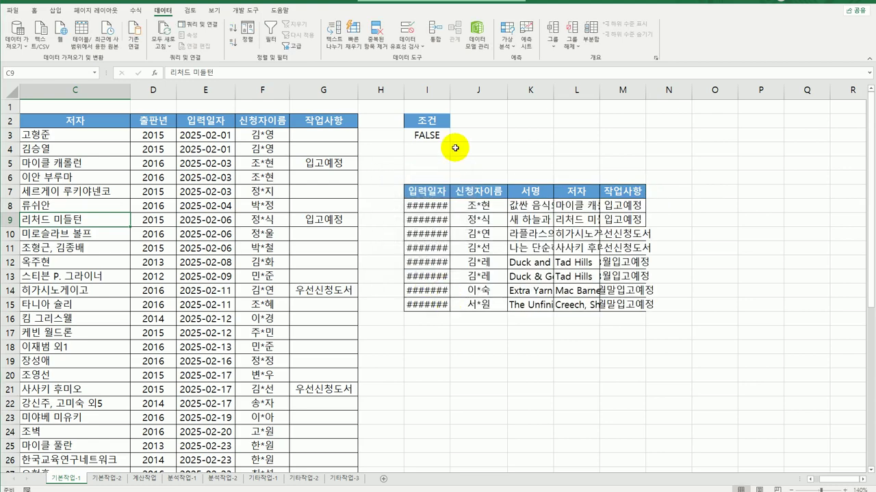
Widen column I until the extracted dates fit, and auto-fit columns K:M to the contents of the extracted list.
left_click_drag(450, 99, 462, 98)
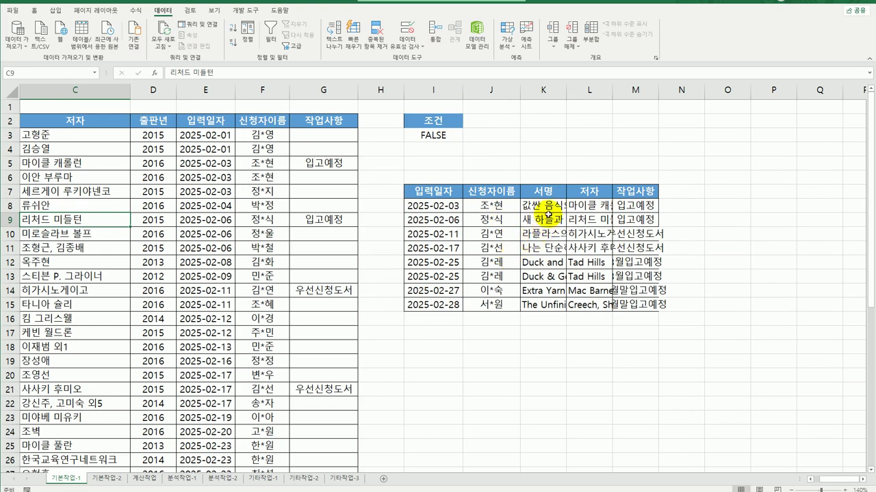
left_click_drag(658, 90, 684, 89)
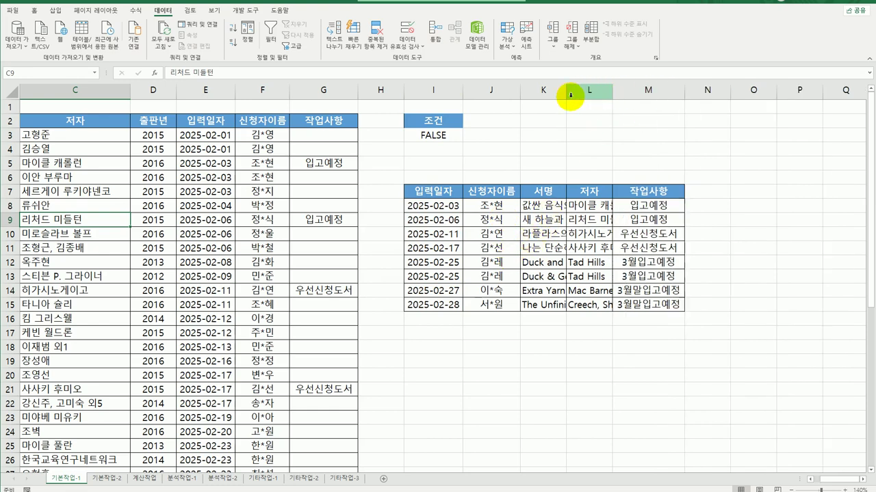
left_click_drag(547, 89, 667, 91)
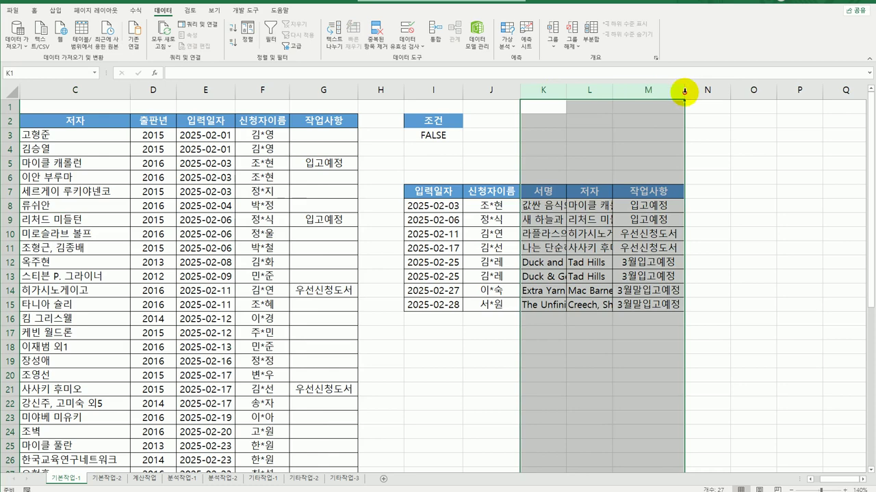
double_click(684, 90)
left_click(635, 263)
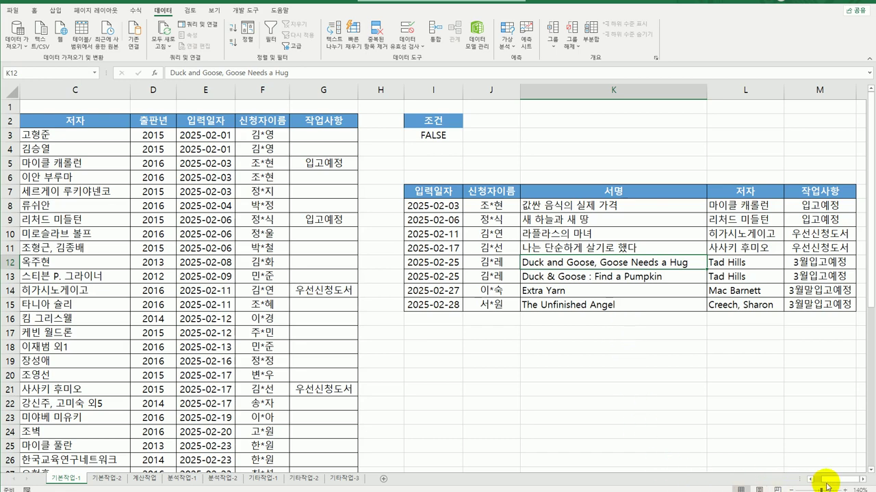
Select the book data B3:G43 without its headings and start a new conditional formatting rule that uses a formula.
left_click_drag(831, 479, 817, 479)
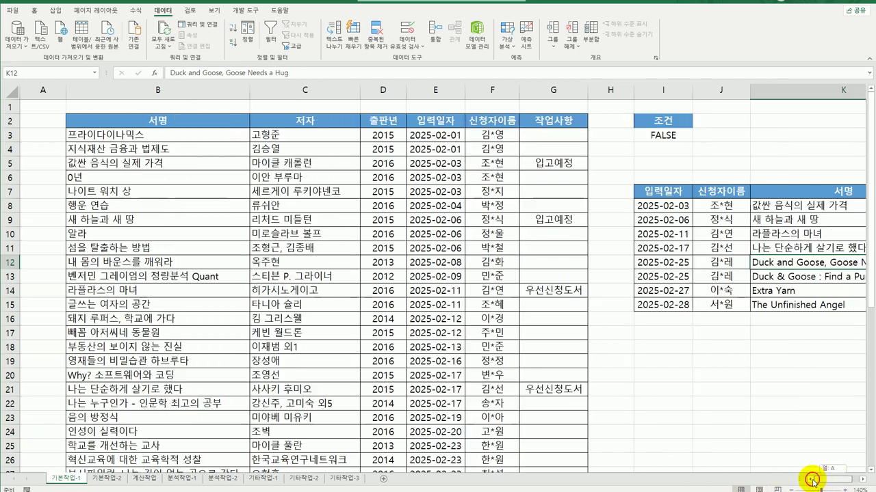
left_click(186, 134)
left_click_drag(187, 134, 531, 451)
scroll(527, 433, "up", 6)
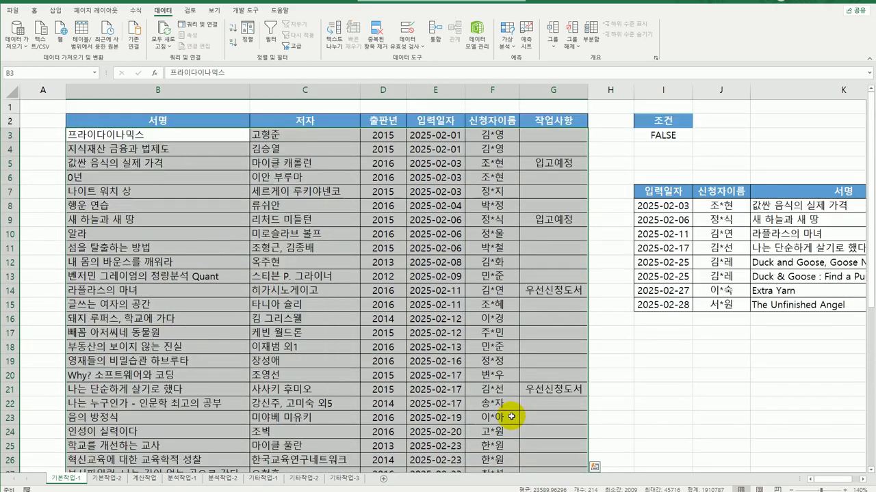
left_click(35, 12)
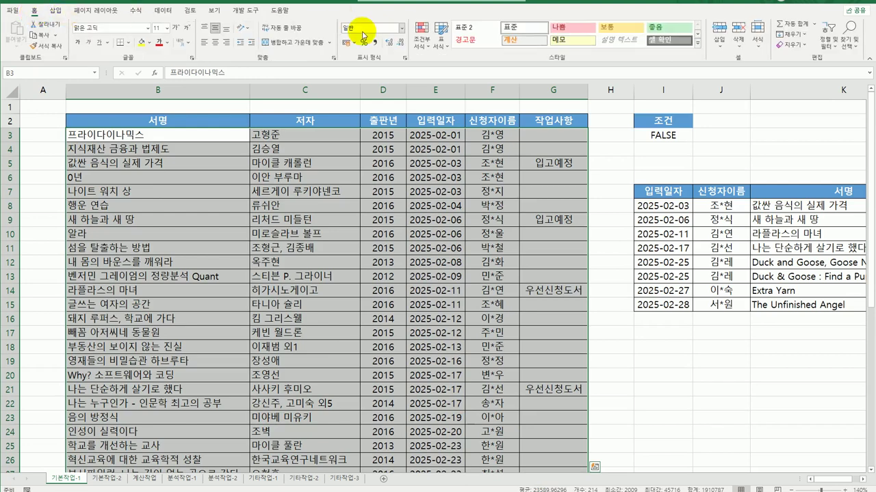
left_click(422, 42)
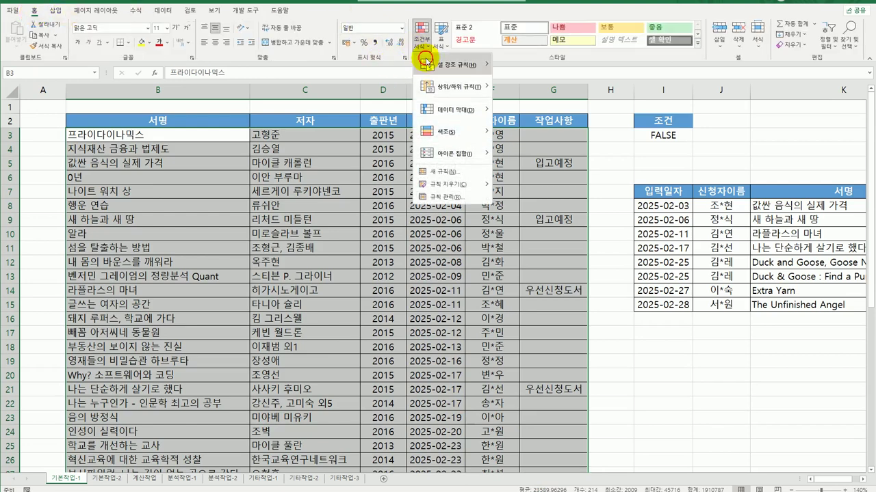
left_click(445, 175)
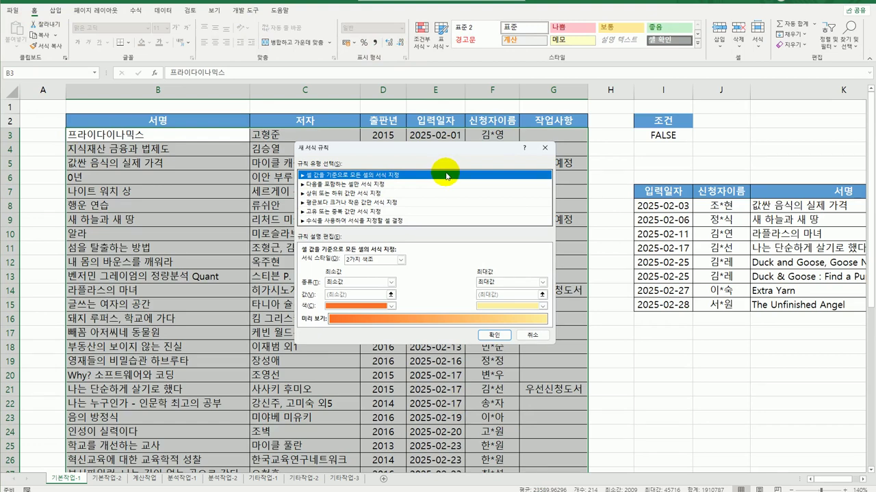
left_click(383, 221)
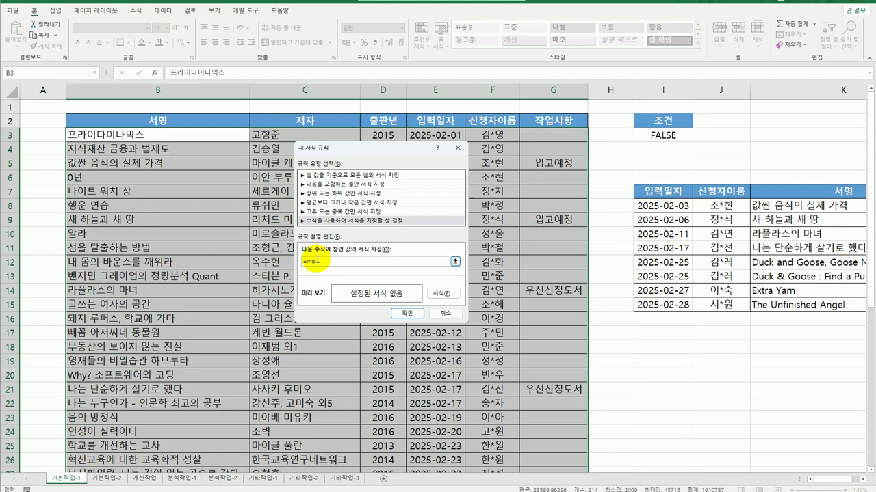
Enter the rule formula =mod(row($B3),3)=2, with column B absolute and the row relative.
type("(")
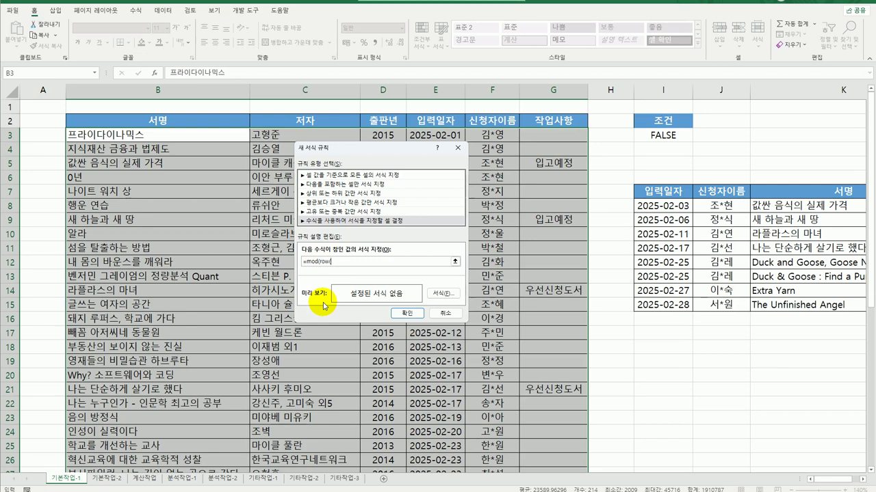
type("row(")
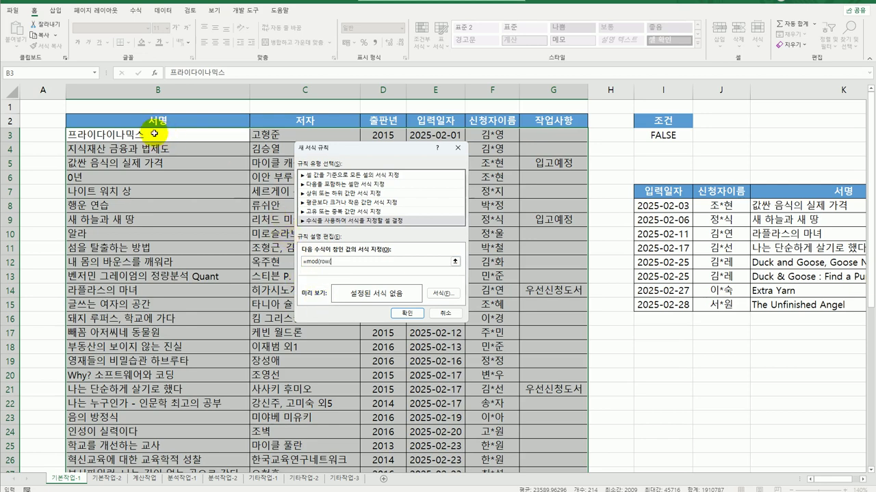
left_click(155, 134)
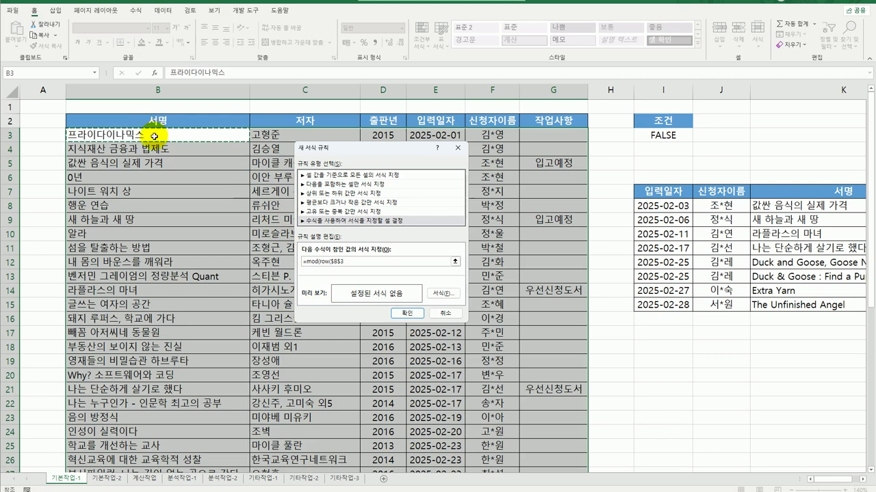
key("F4")
key("F4")
key("F4")
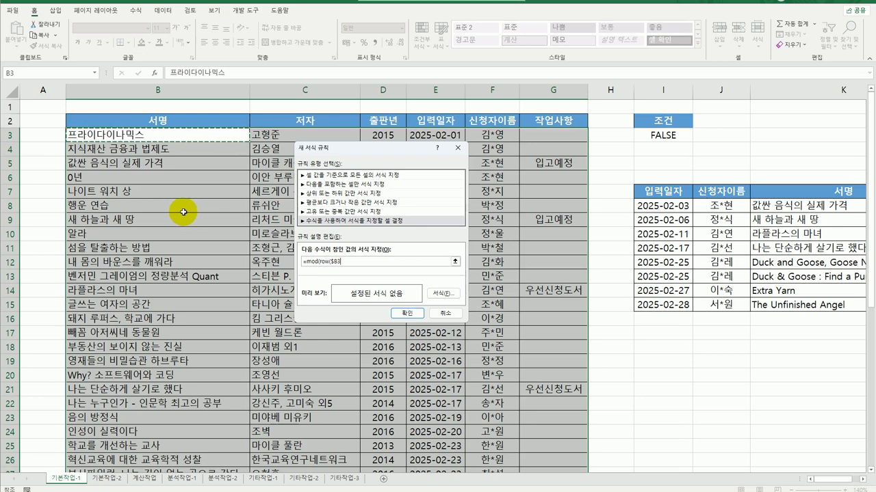
type("),3)=2")
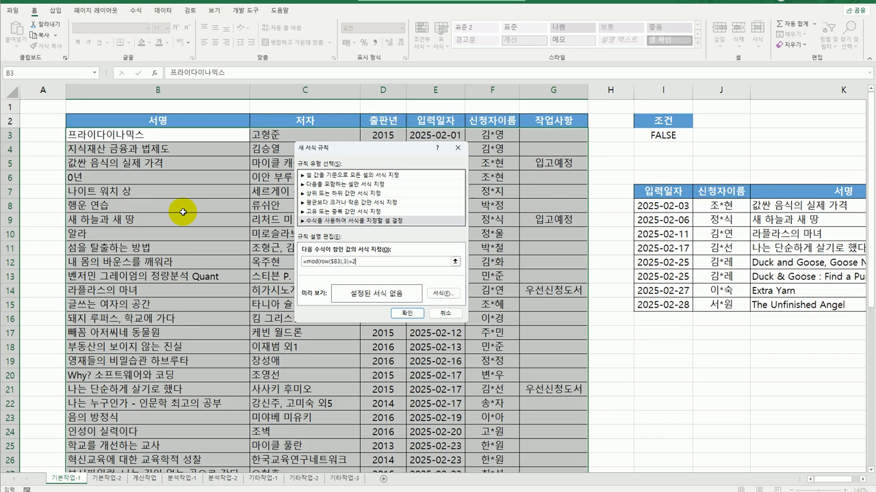
Give the rule an italic (기울임꼴) font style and a yellow fill, and apply it to the selected book data.
left_click(445, 294)
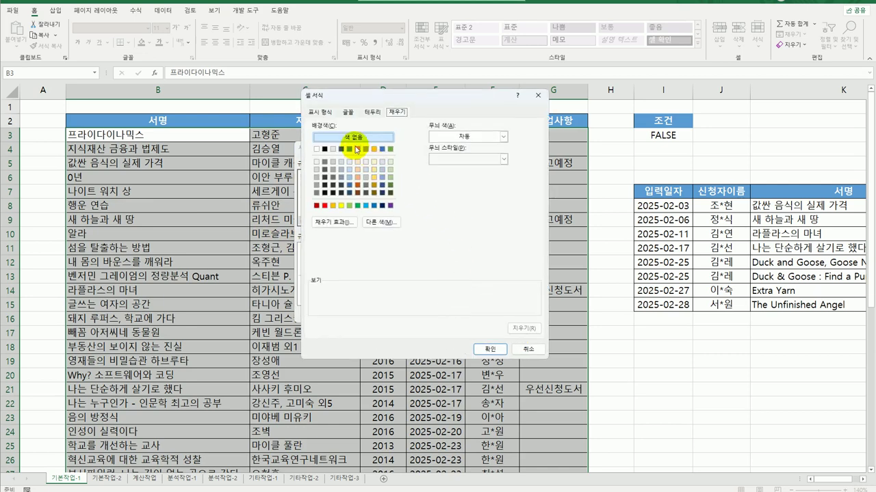
left_click(347, 113)
left_click(458, 153)
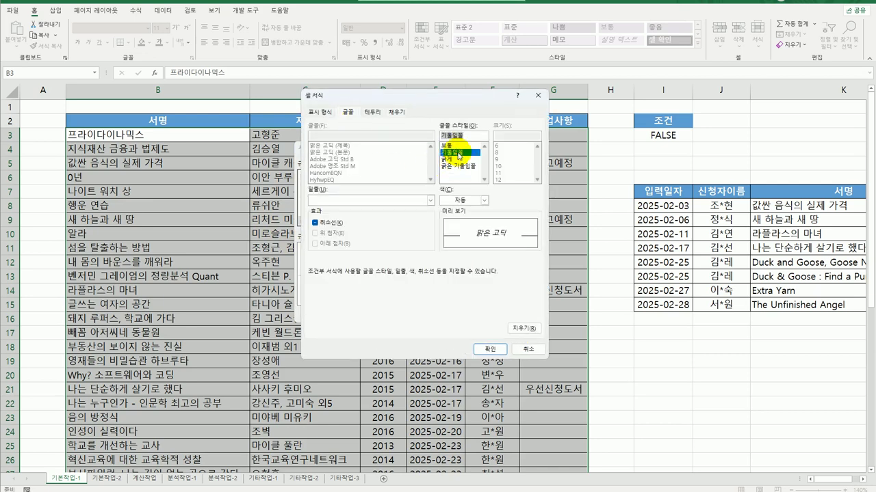
left_click(397, 112)
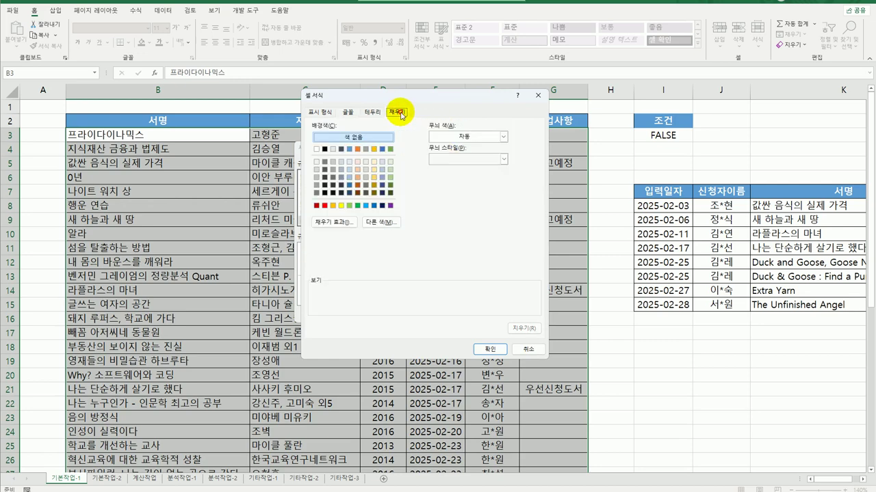
left_click(341, 208)
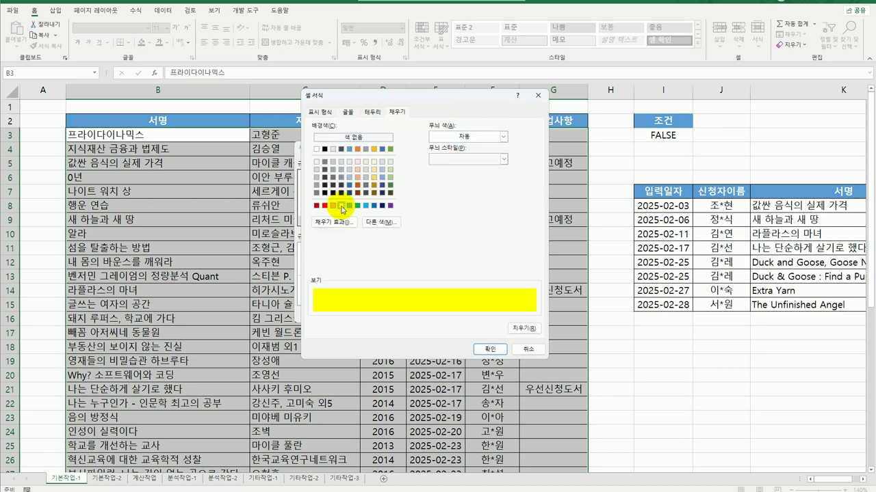
left_click(490, 349)
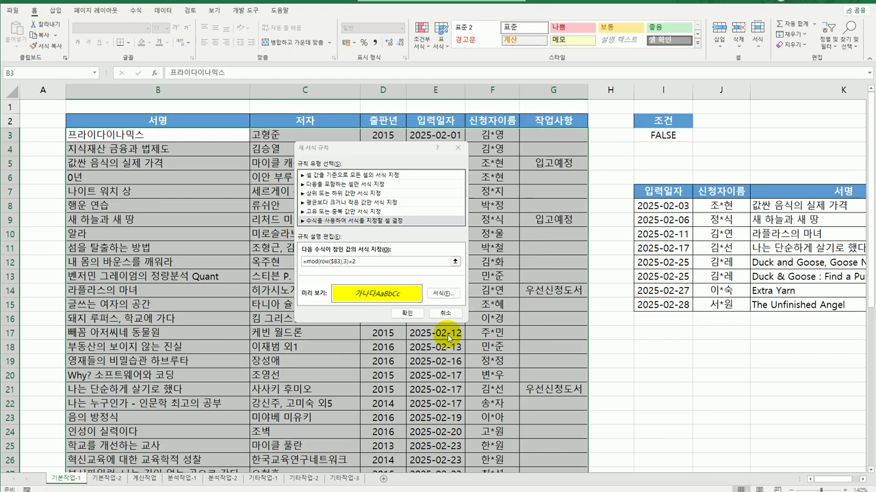
left_click(409, 314)
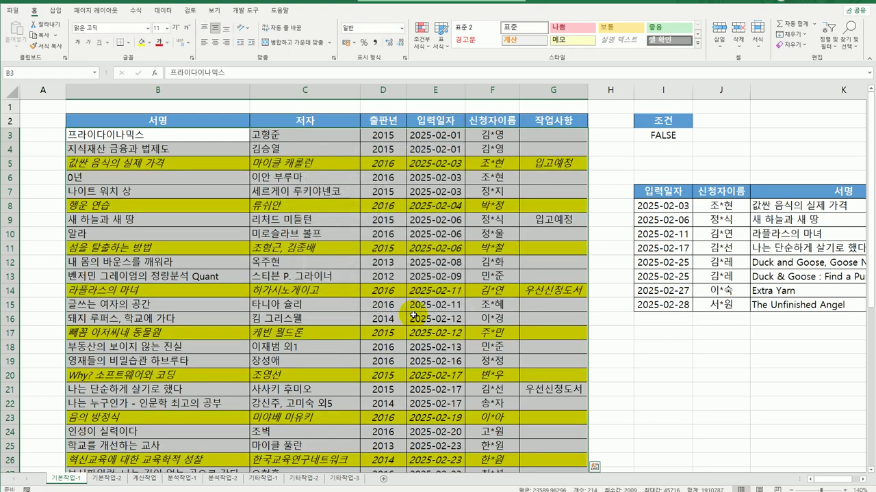
Examine the 서명 column from row 3 down to row 14 to check which rows the conditional format highlights.
left_click(186, 136)
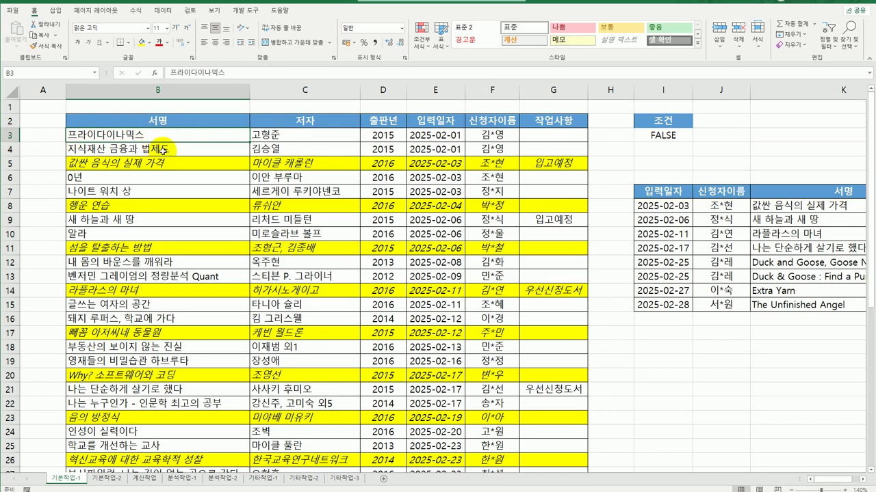
left_click(158, 149)
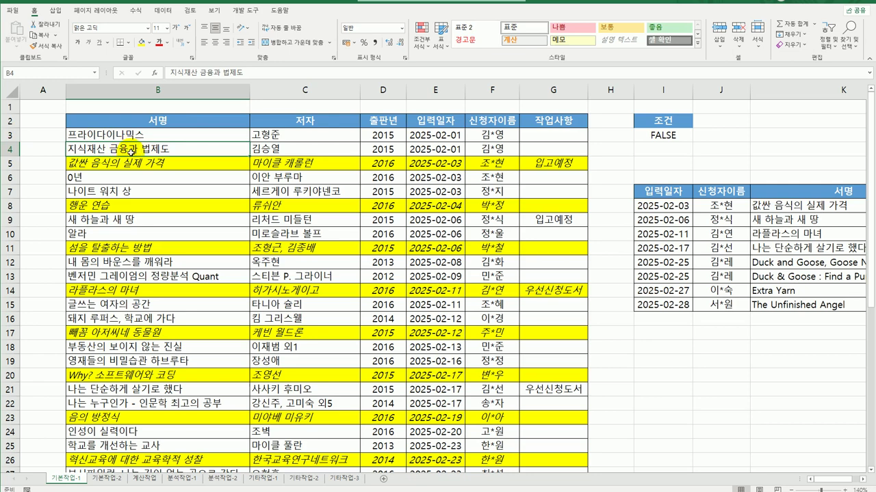
key("Return")
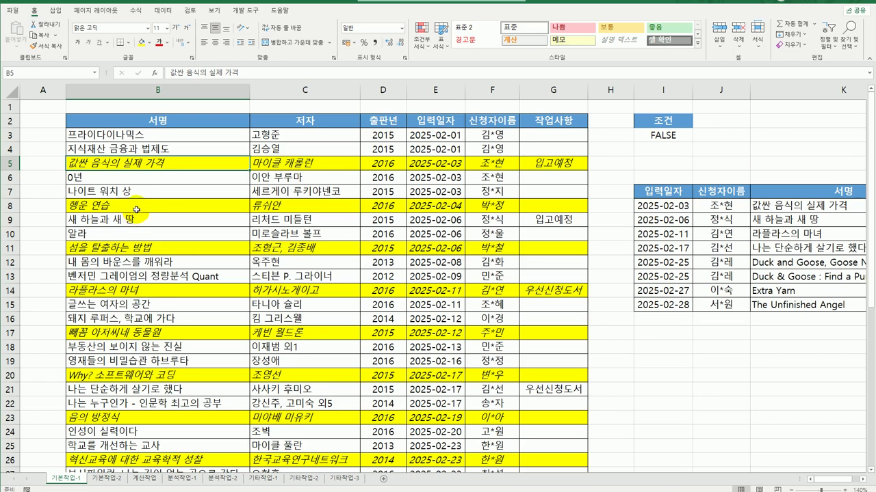
left_click(138, 248)
left_click(137, 287)
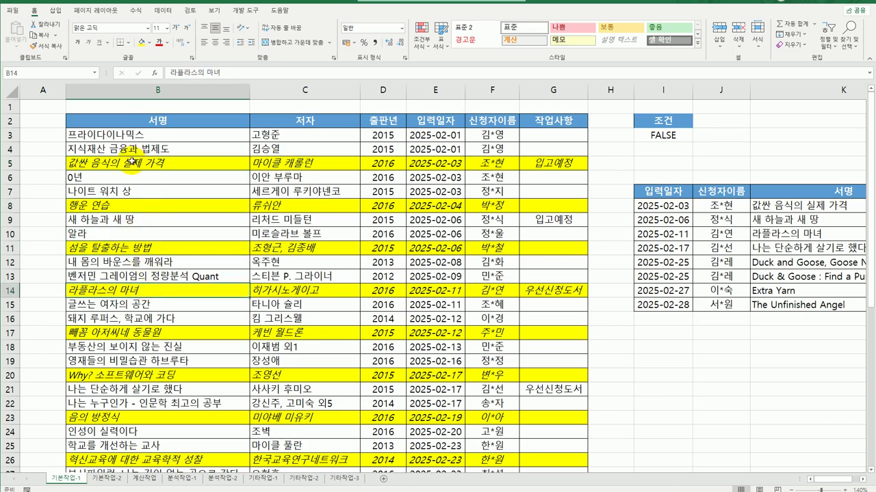
Select the book data from row 3 down and open its conditional formatting rule to examine the MOD formula.
left_click_drag(130, 162, 552, 164)
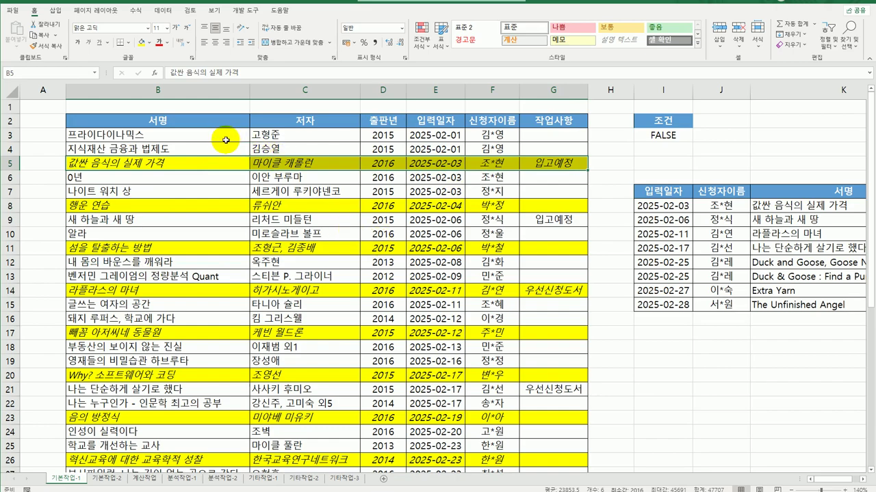
left_click_drag(224, 137, 554, 448)
scroll(553, 442, "up", 6)
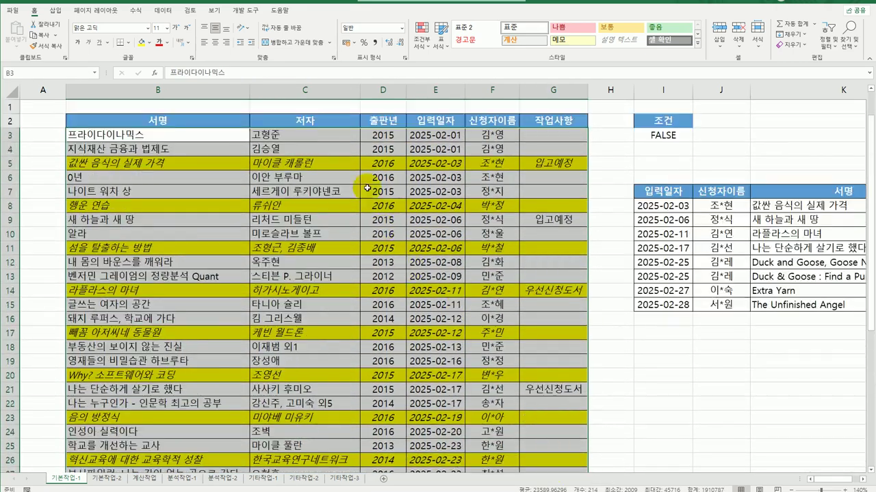
left_click(419, 39)
left_click(441, 197)
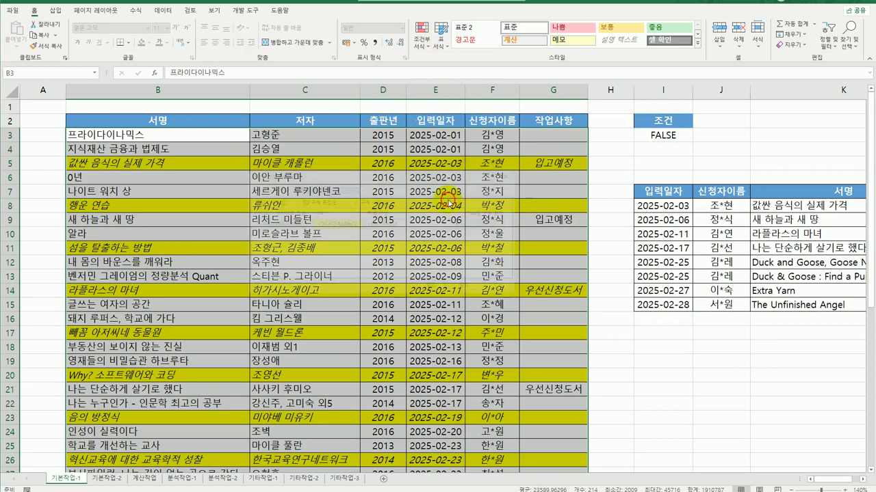
left_click(305, 223)
left_click(311, 198)
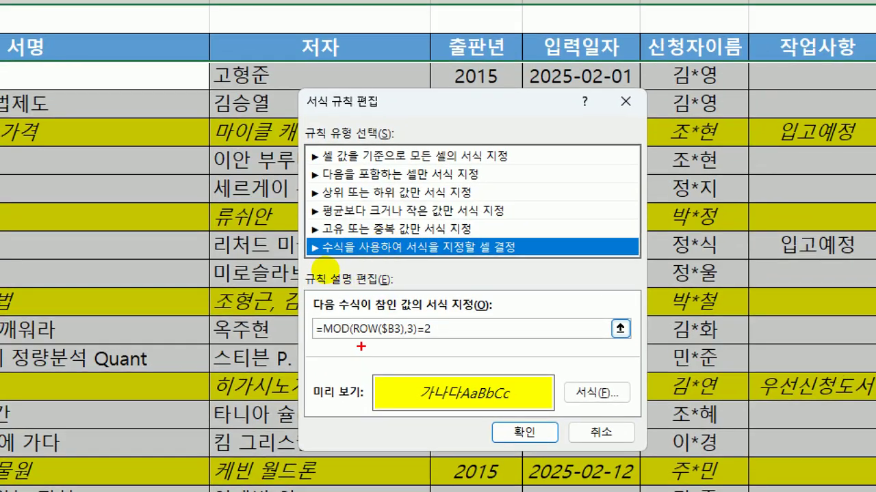
mouse_move(357, 336)
left_mouse_down()
mouse_move(398, 336)
mouse_move(387, 391)
mouse_move(410, 388)
left_mouse_up()
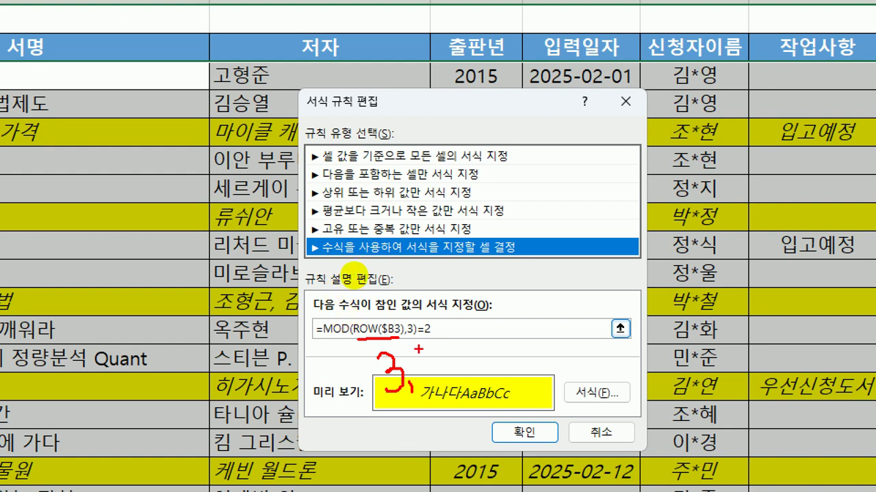
mouse_move(422, 357)
left_mouse_down()
mouse_move(437, 356)
mouse_move(424, 389)
left_mouse_up()
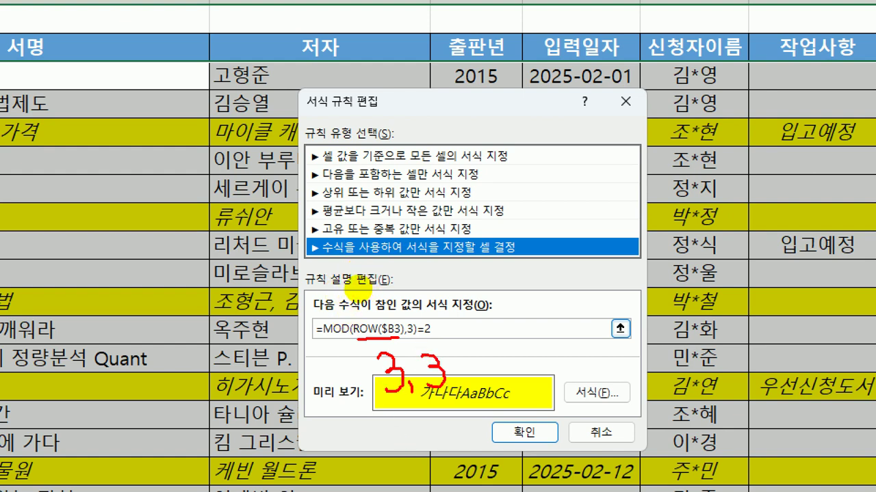
mouse_move(324, 335)
left_mouse_down()
mouse_move(331, 372)
mouse_move(369, 376)
left_mouse_up()
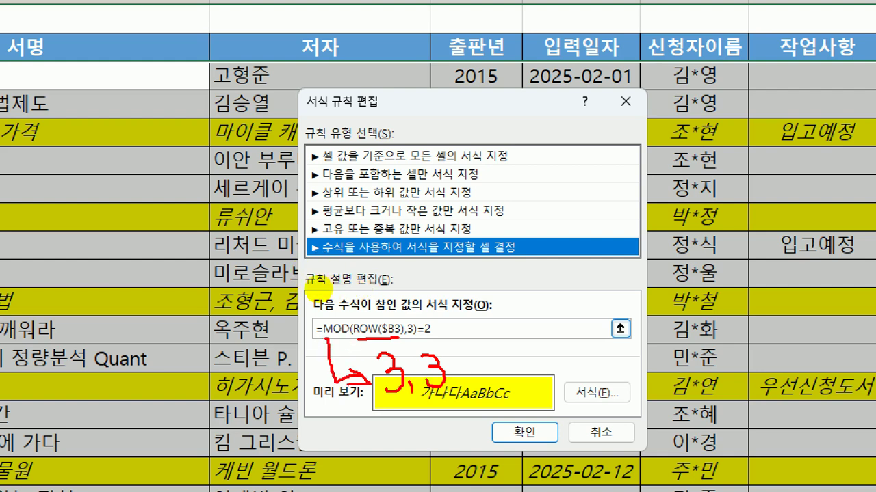
mouse_move(465, 372)
left_mouse_down()
mouse_move(485, 383)
mouse_move(506, 369)
left_mouse_up()
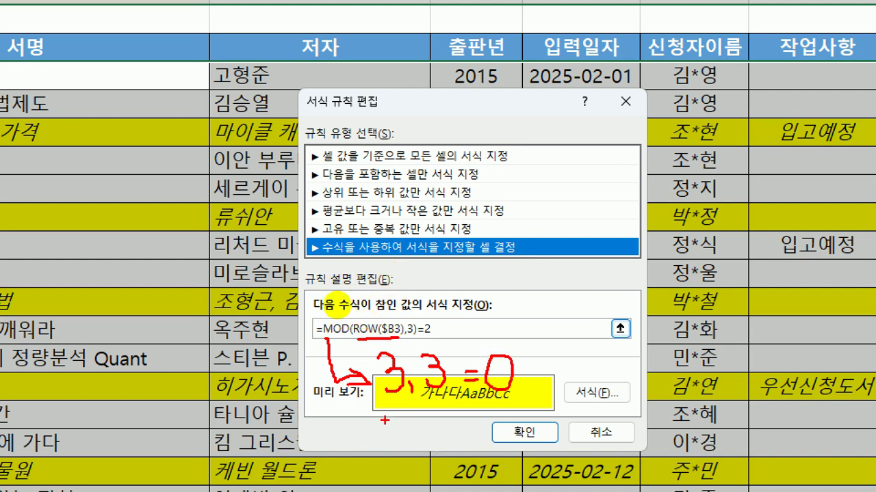
mouse_move(394, 403)
left_mouse_down()
mouse_move(417, 438)
mouse_move(413, 457)
left_mouse_up()
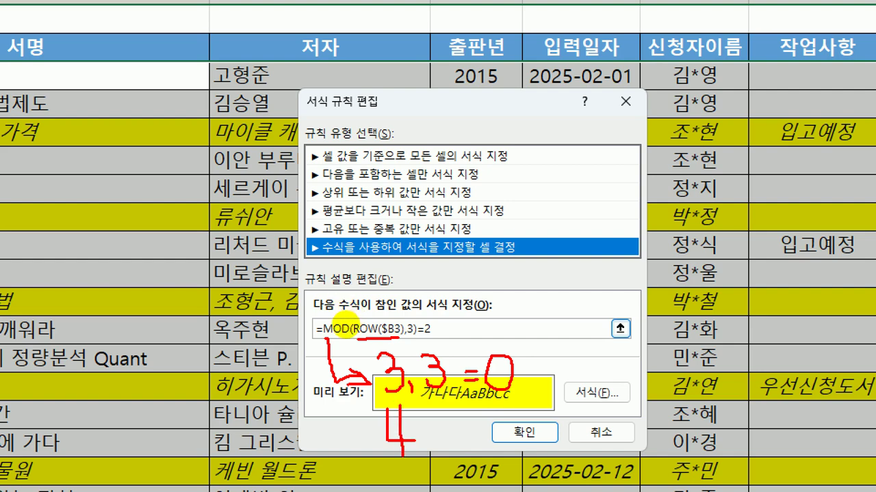
left_click(419, 452)
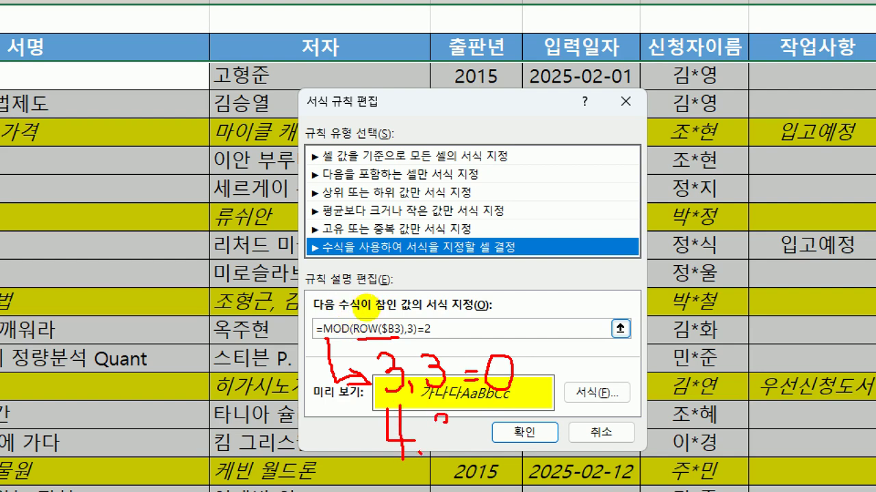
mouse_move(428, 420)
left_mouse_down()
mouse_move(429, 443)
mouse_move(494, 425)
mouse_move(513, 437)
left_mouse_up()
mouse_move(537, 346)
left_mouse_down()
mouse_move(517, 338)
mouse_move(528, 351)
left_mouse_up()
mouse_move(543, 419)
left_mouse_down()
mouse_move(533, 429)
mouse_move(547, 400)
left_mouse_up()
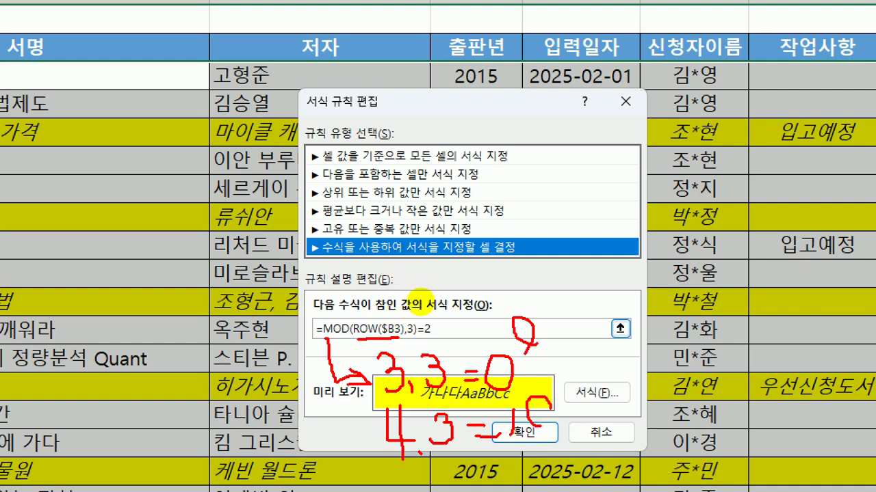
left_click(535, 465)
left_click_drag(540, 446, 539, 447)
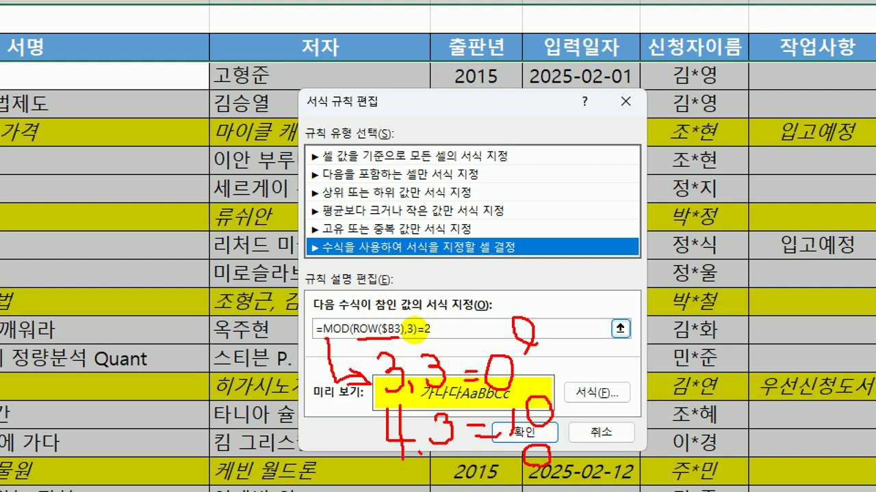
left_click_drag(470, 471, 491, 468)
left_click_drag(472, 477, 520, 477)
left_click_drag(398, 355, 405, 355)
left_click_drag(551, 462, 575, 441)
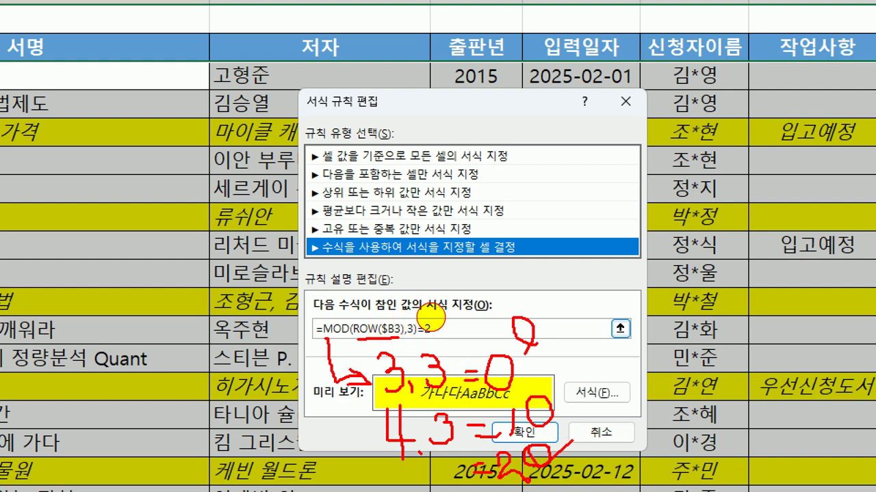
left_click_drag(418, 344, 425, 353)
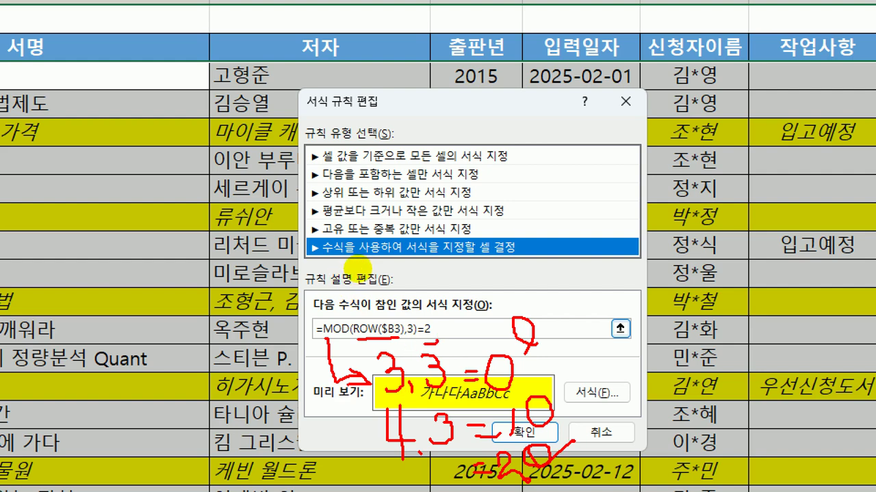
mouse_move(441, 318)
left_mouse_down()
mouse_move(430, 332)
mouse_move(441, 321)
left_mouse_up()
left_click_drag(548, 362, 557, 361)
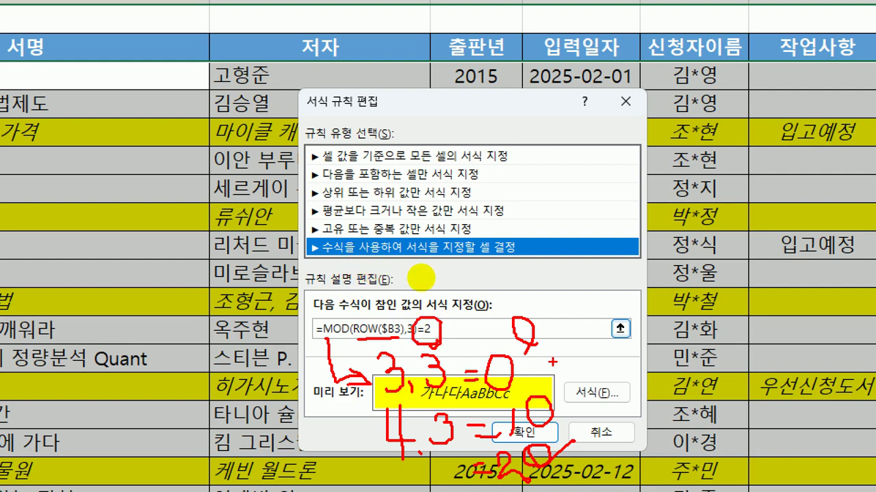
key("ctrl+z")
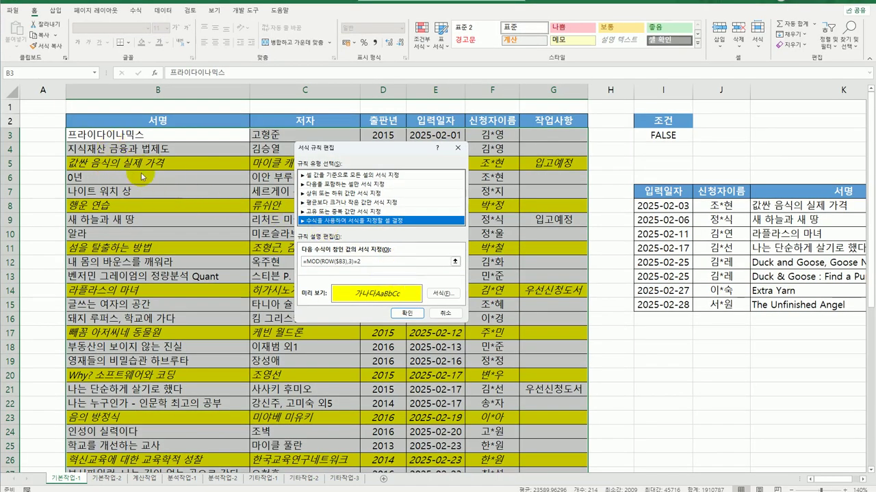
Close the rule editor and the rule manager without changing the conditional formatting rule.
left_click(432, 315)
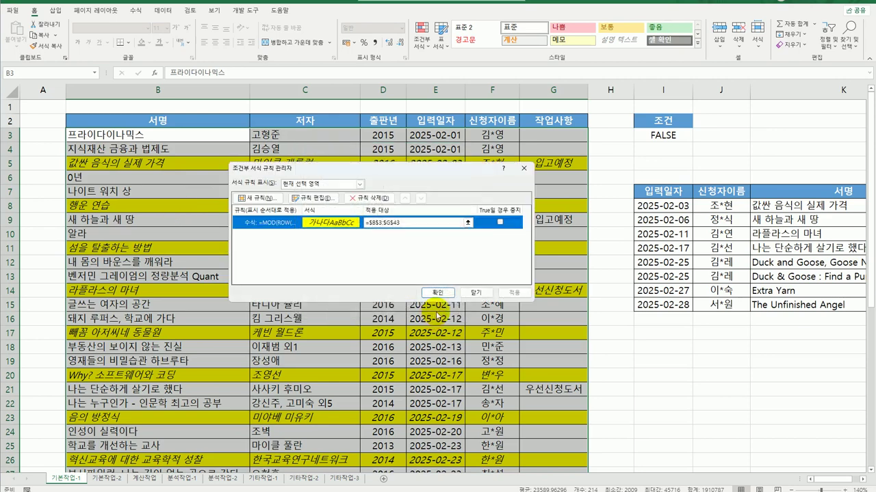
left_click(476, 295)
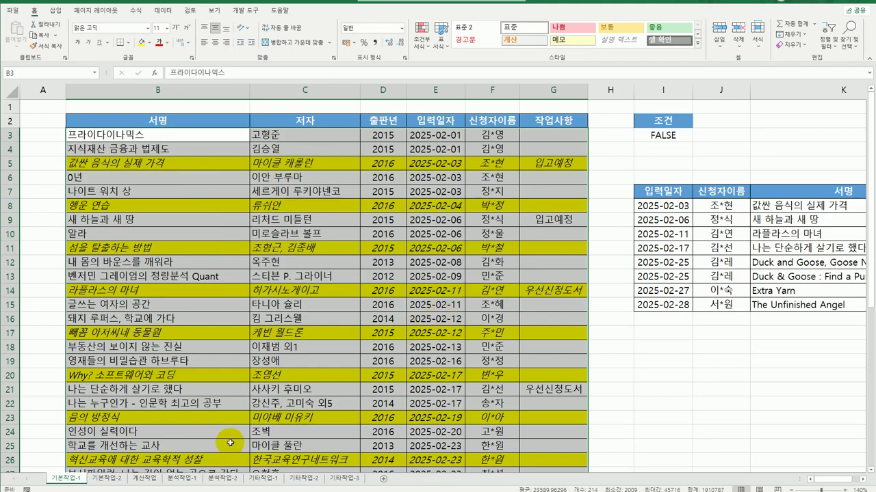
On the 기본작업-2 sheet, set up the page so the printout is centred both horizontally (가로) and vertically (세로).
left_click(108, 480)
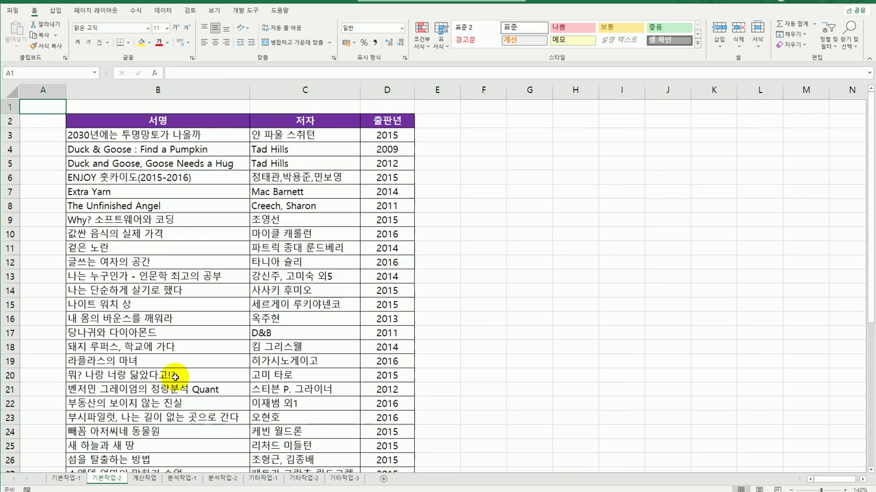
left_click(104, 12)
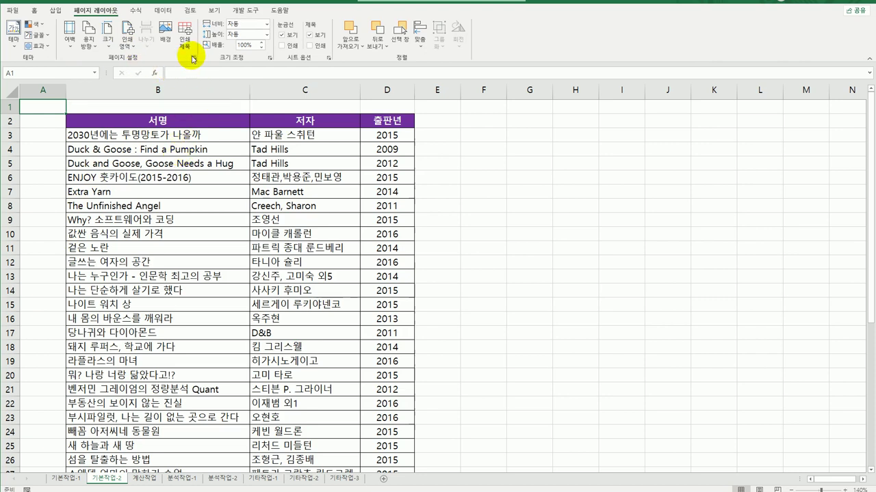
left_click(191, 55)
left_click(308, 117)
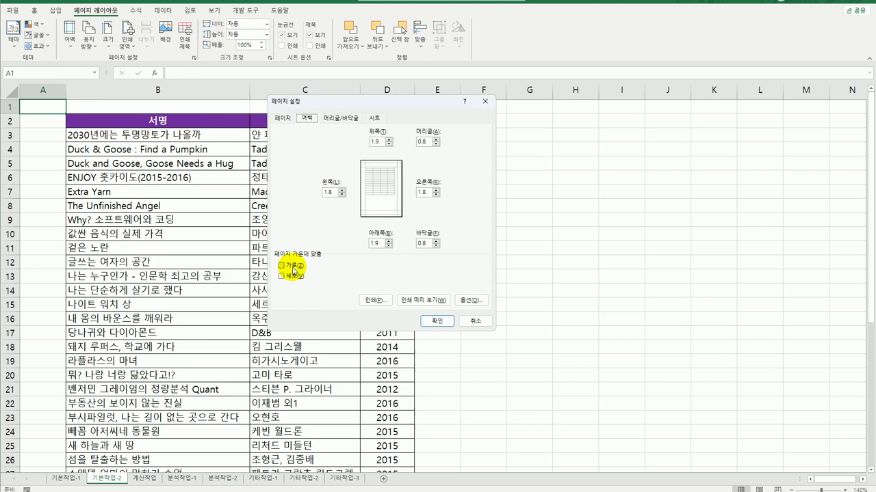
left_click(293, 268)
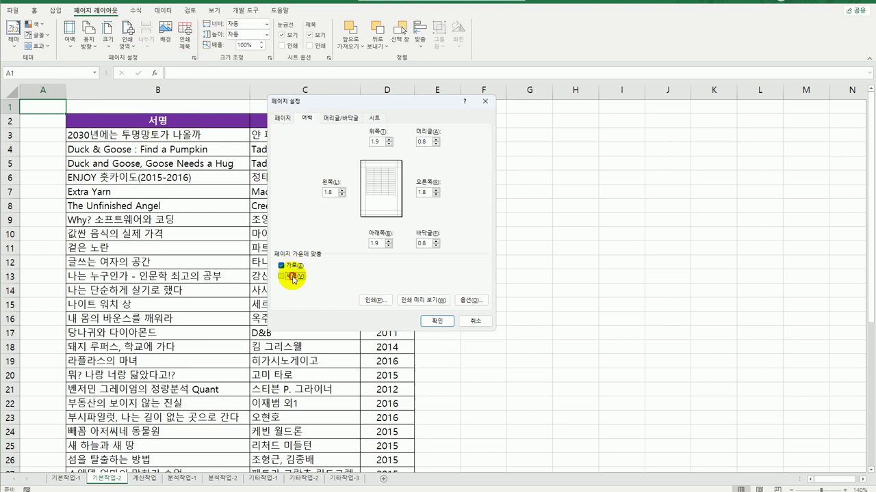
left_click(293, 278)
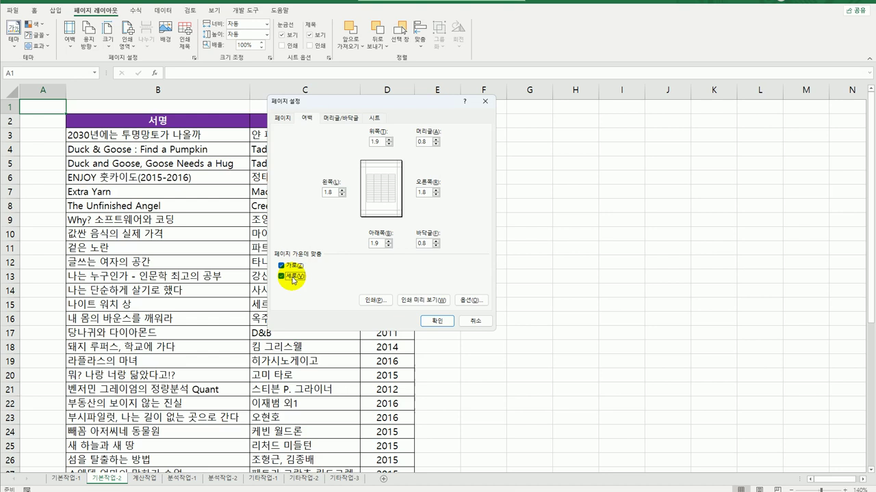
Add a custom footer whose centre section shows the page number, a slash and the total number of pages.
left_click(340, 117)
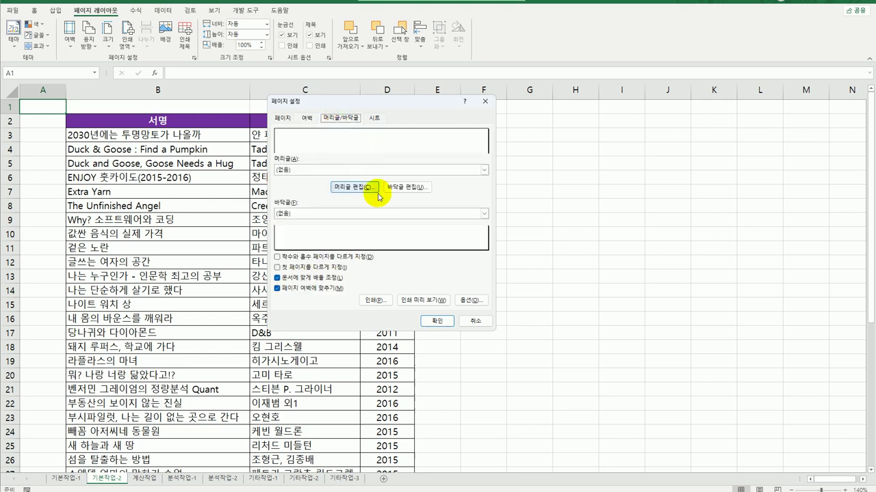
left_click(408, 189)
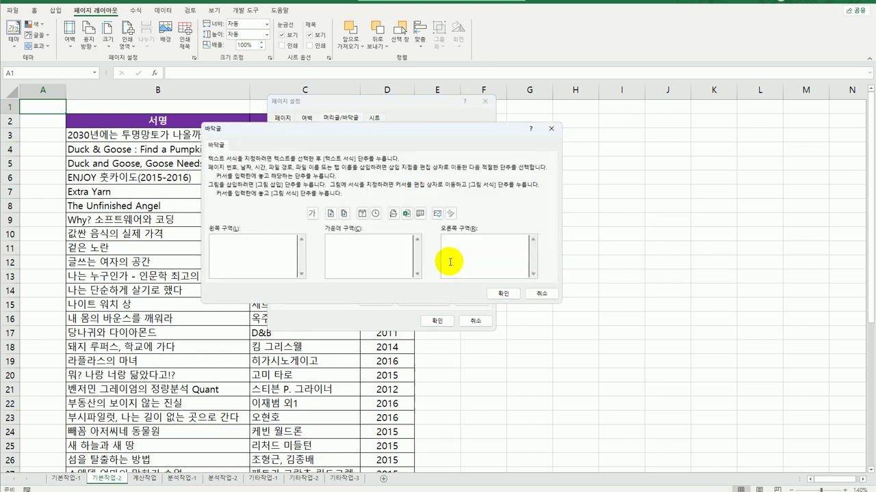
left_click(389, 250)
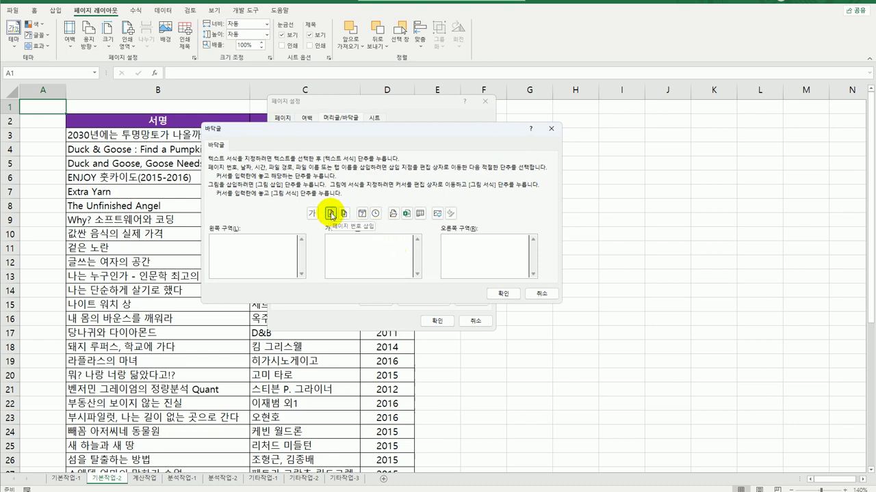
left_click(330, 215)
type("/")
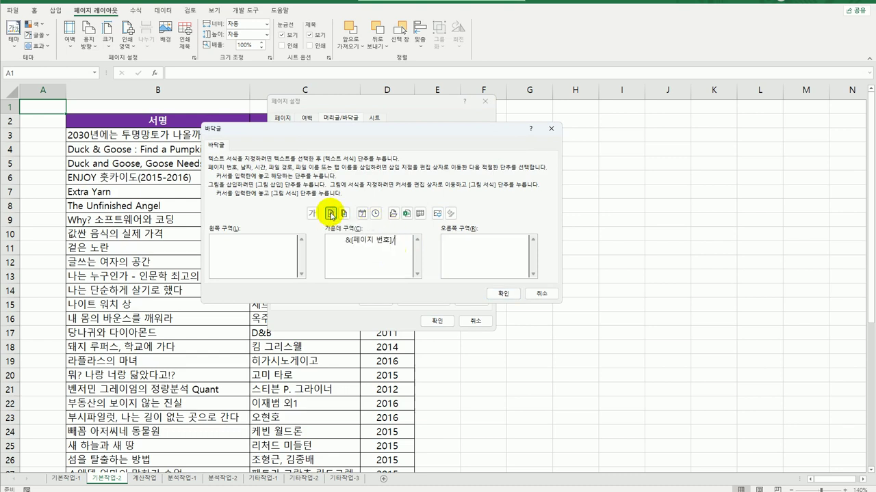
left_click(342, 214)
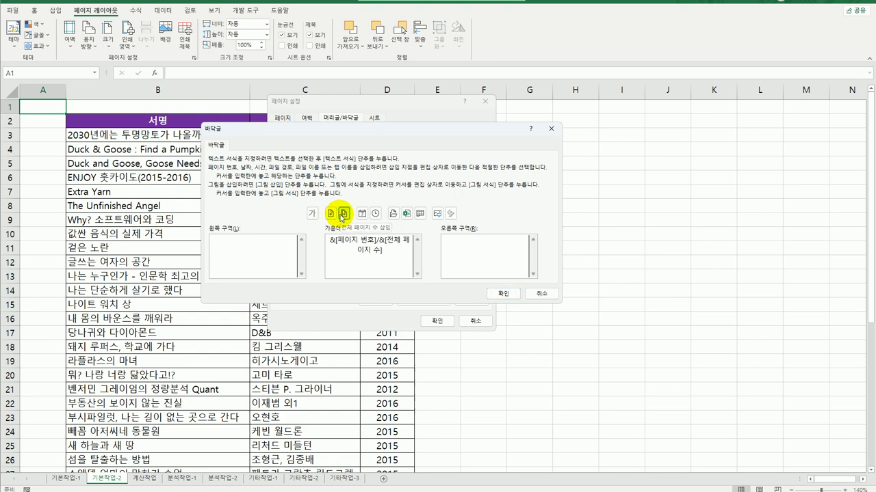
left_click(503, 293)
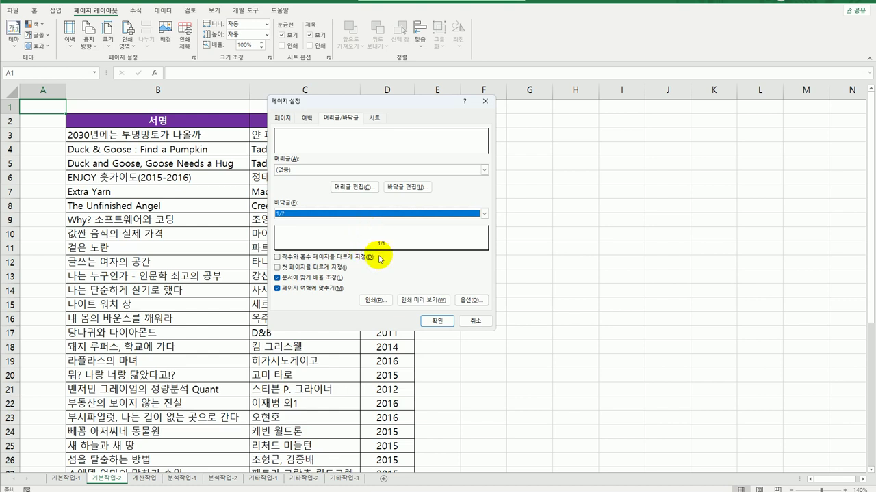
Set the print area to B2:D42 with row 2 repeated as the print title, and apply the page setup.
left_click(375, 117)
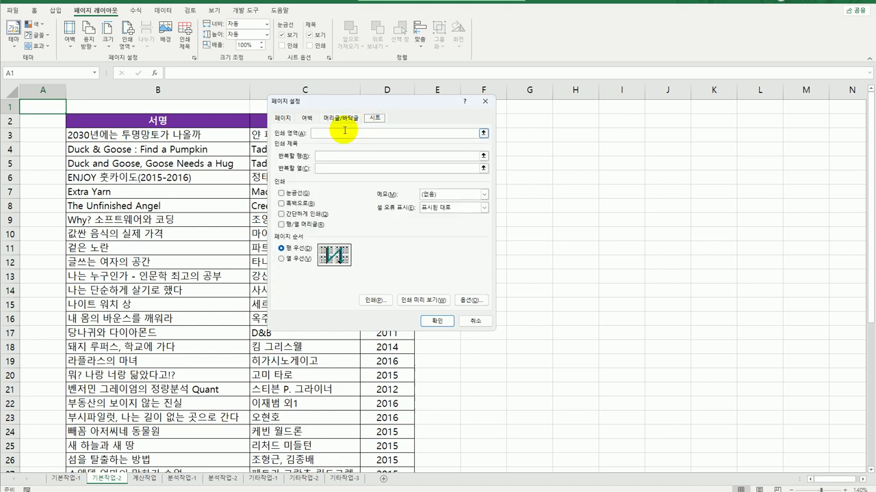
left_click(335, 134)
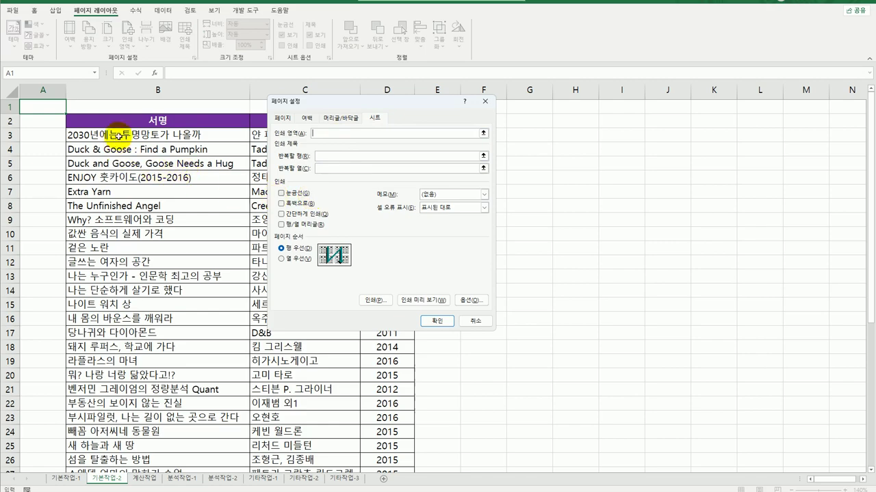
left_click_drag(120, 122, 373, 446)
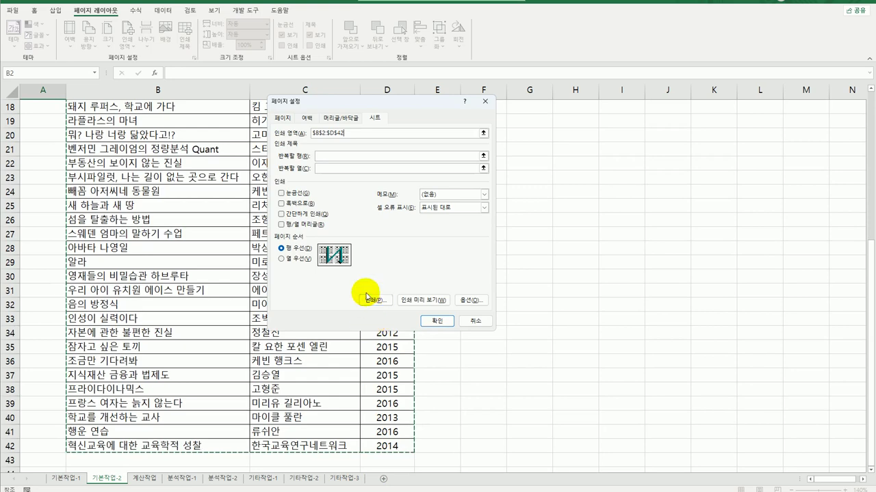
left_click(331, 158)
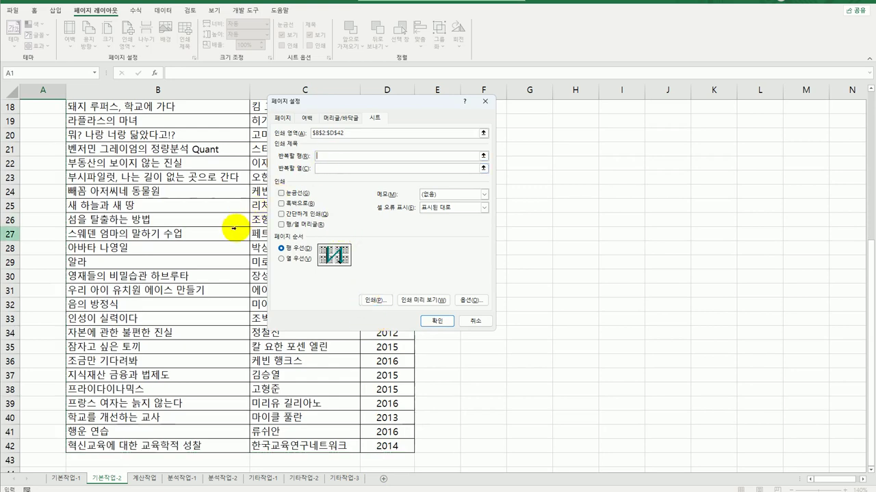
scroll(233, 228, "up", 6)
left_click(12, 121)
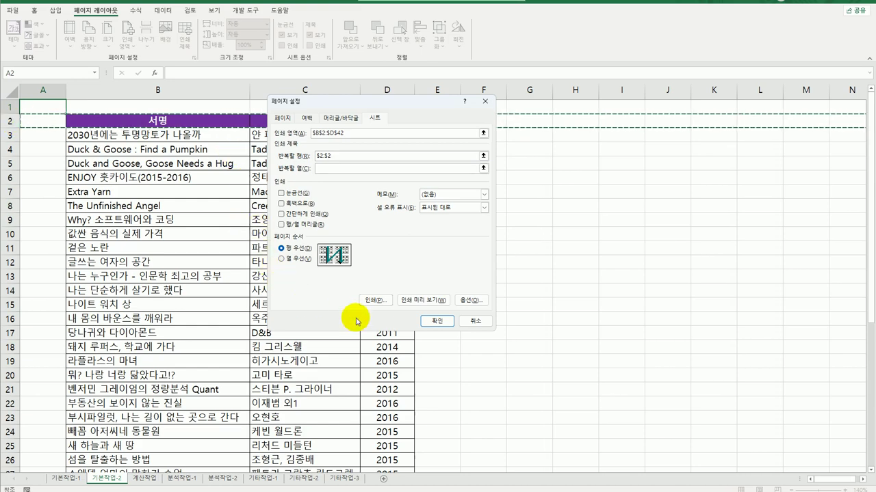
left_click(432, 321)
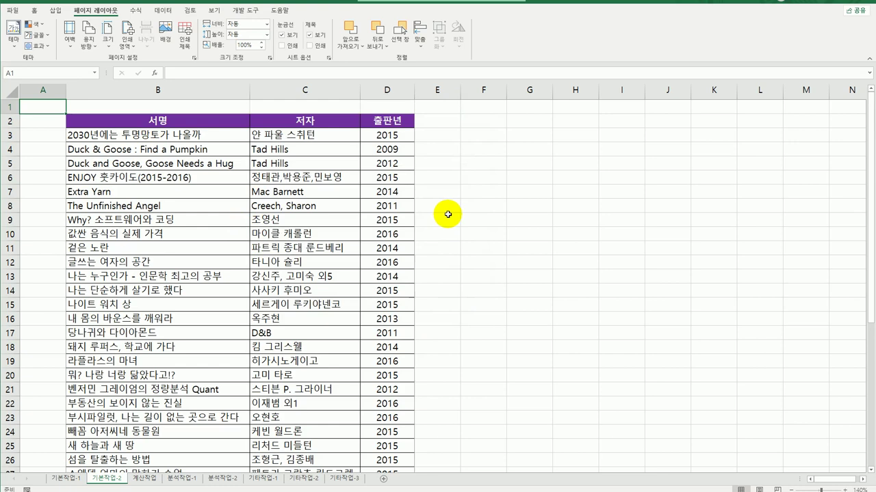
Open the 계산작업 sheet and compare the first 성명 entry in 표1 with the 성명 list in 표2.
left_click(145, 481)
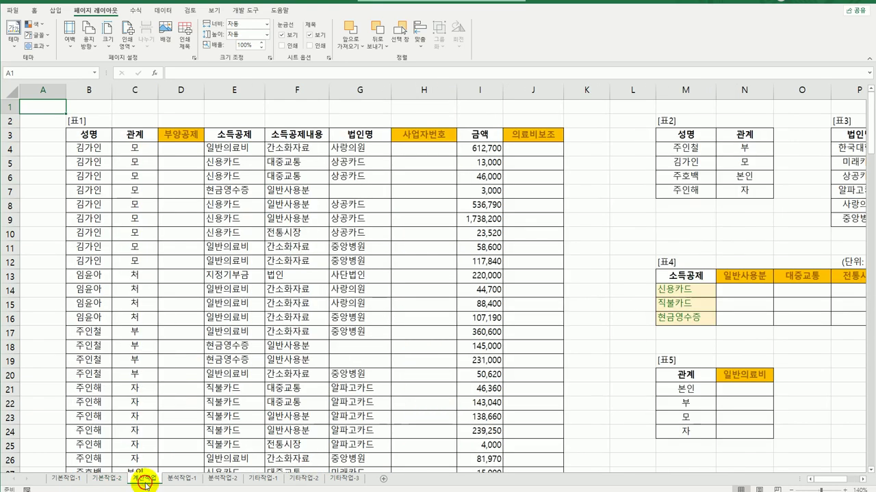
left_click(182, 151)
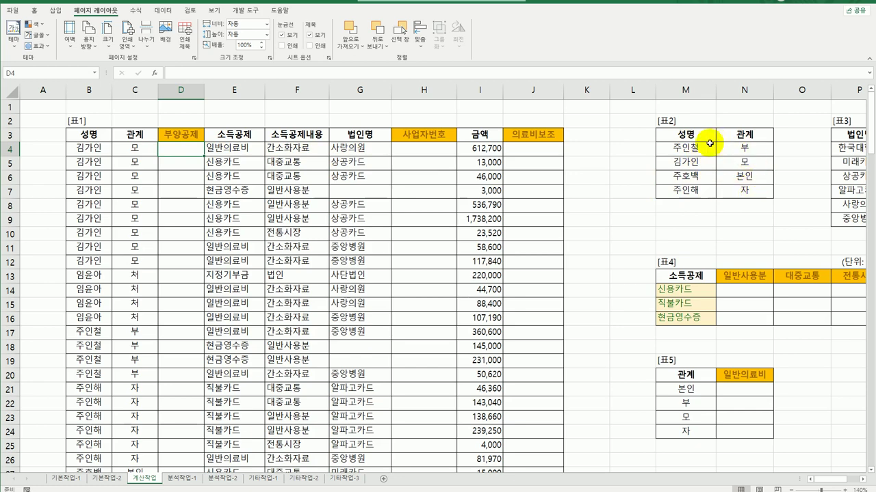
left_click(86, 152)
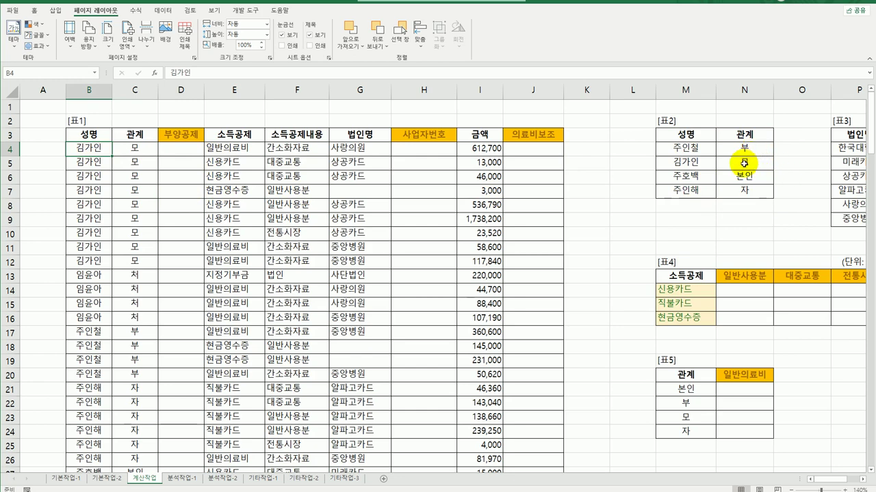
left_click(181, 156)
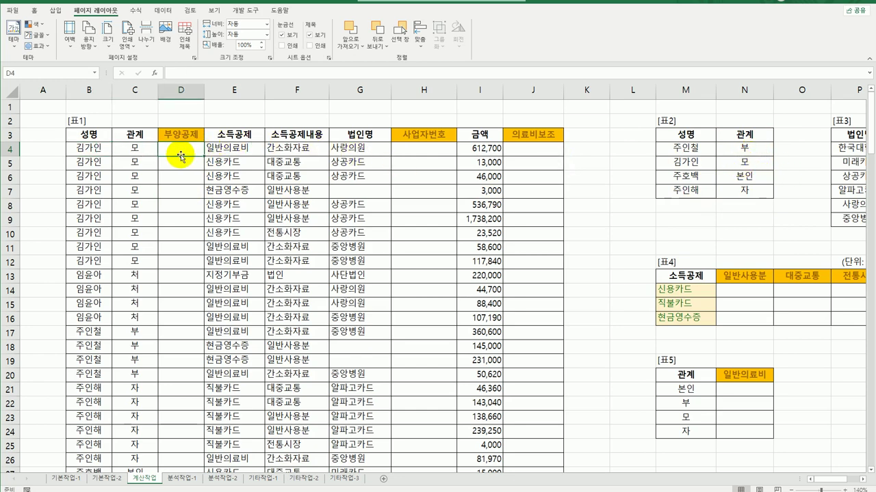
left_click(86, 145)
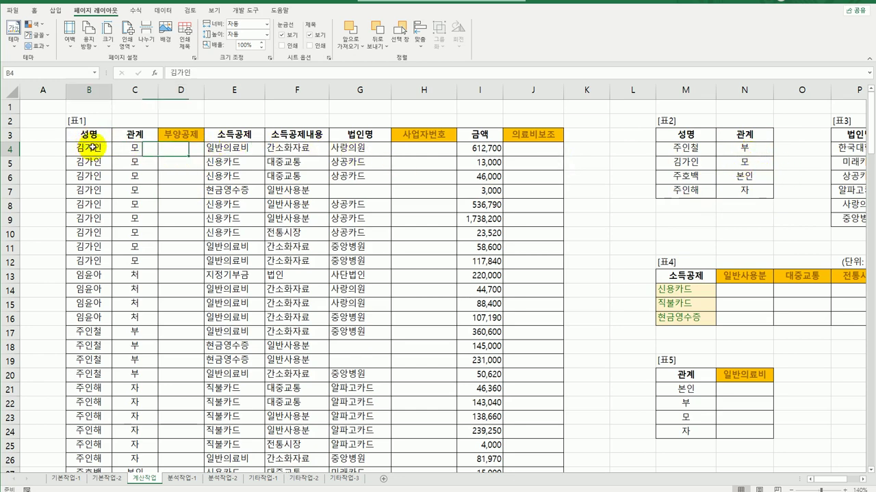
left_click(692, 164)
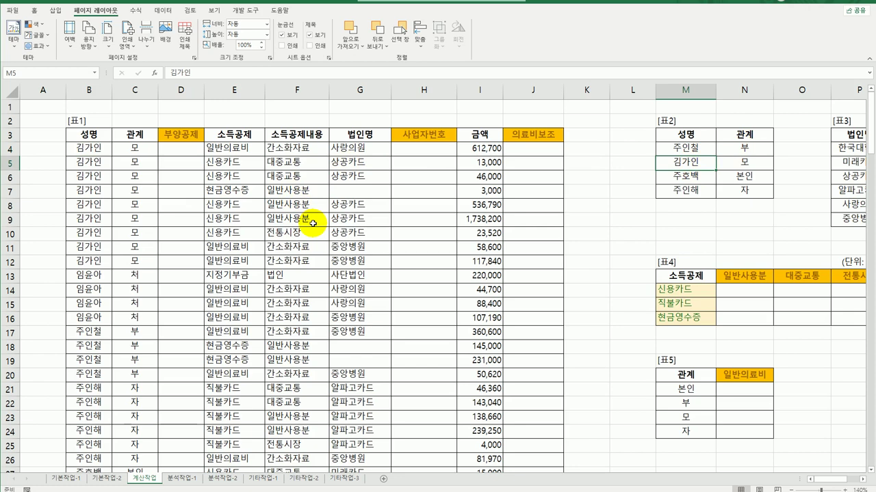
Enter =XMATCH(B4,$M$4:$M$7,0) in D4 to find the row's 성명 in the 표2 list with an exact match.
left_click(185, 150)
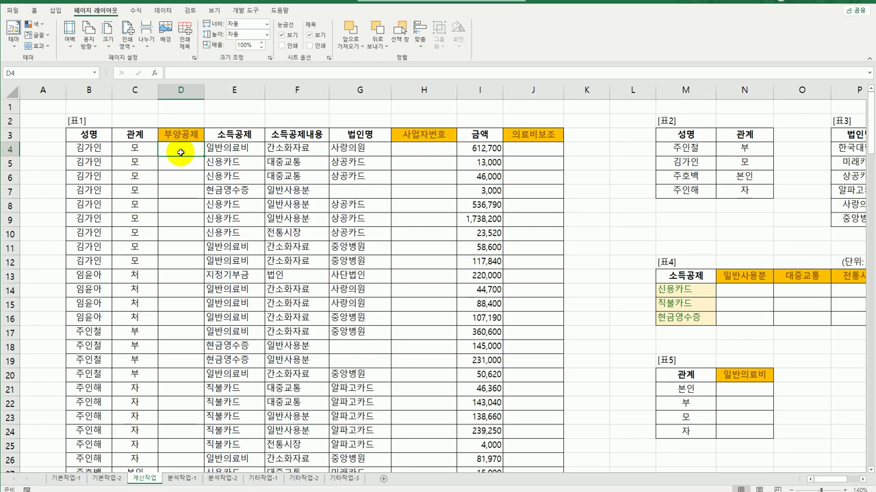
type("=")
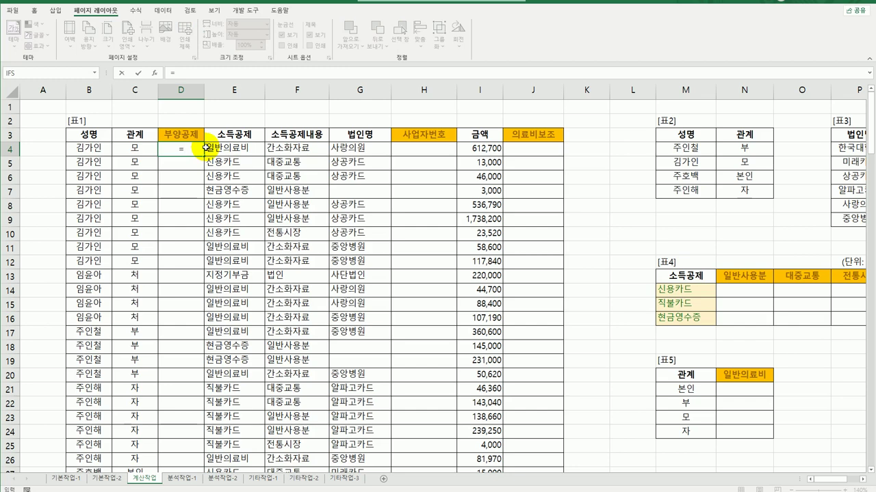
type("xm")
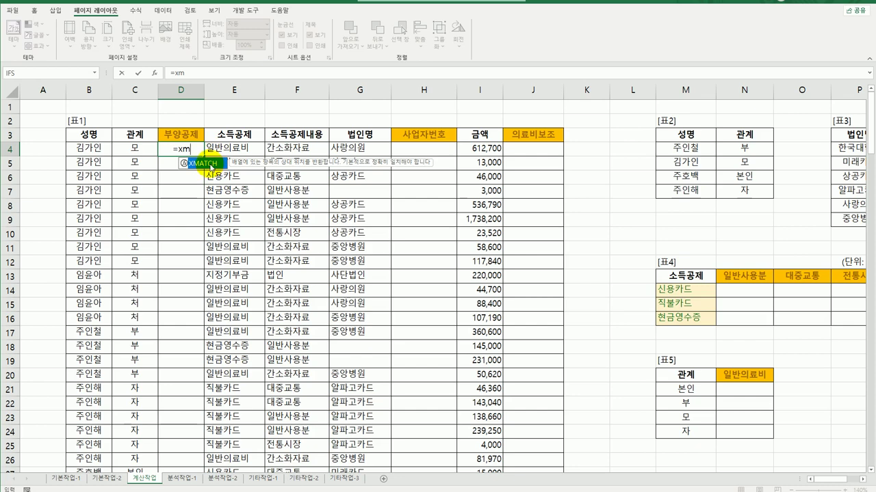
double_click(211, 166)
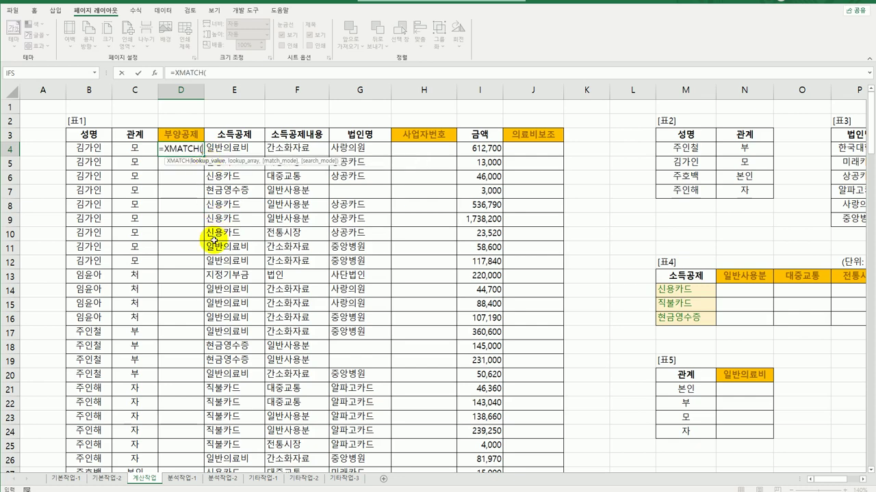
left_click(93, 149)
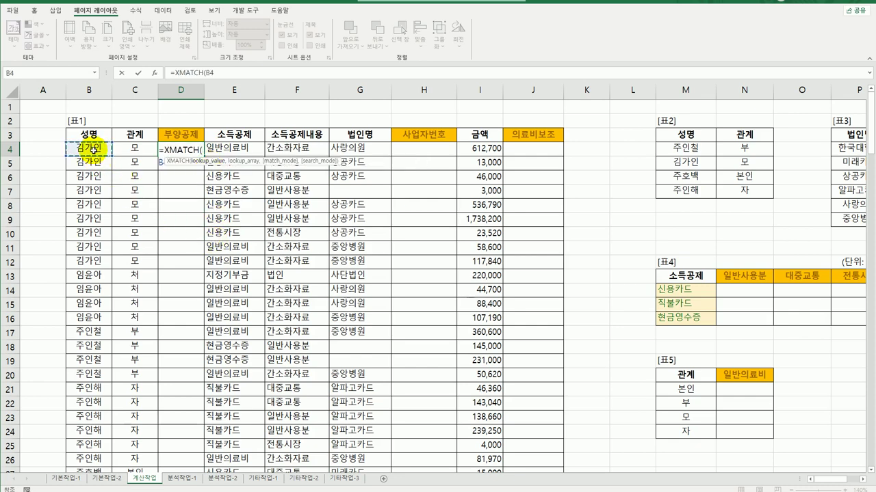
type(",")
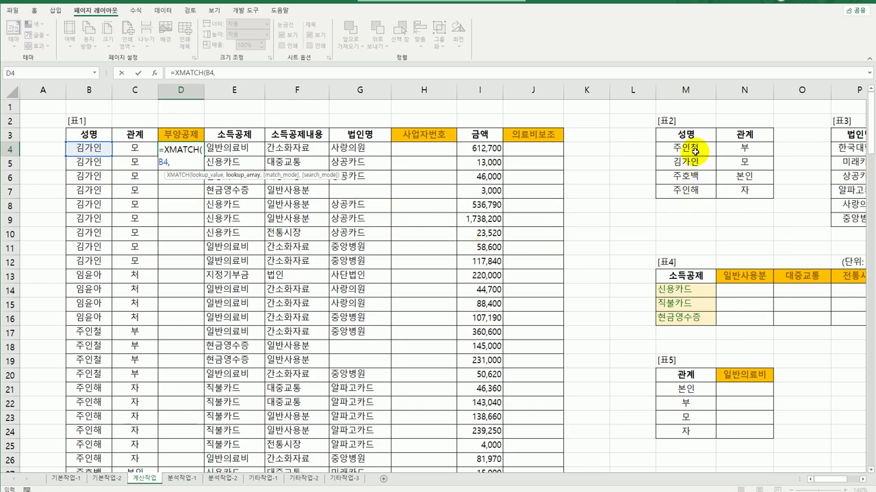
left_click_drag(695, 147, 695, 194)
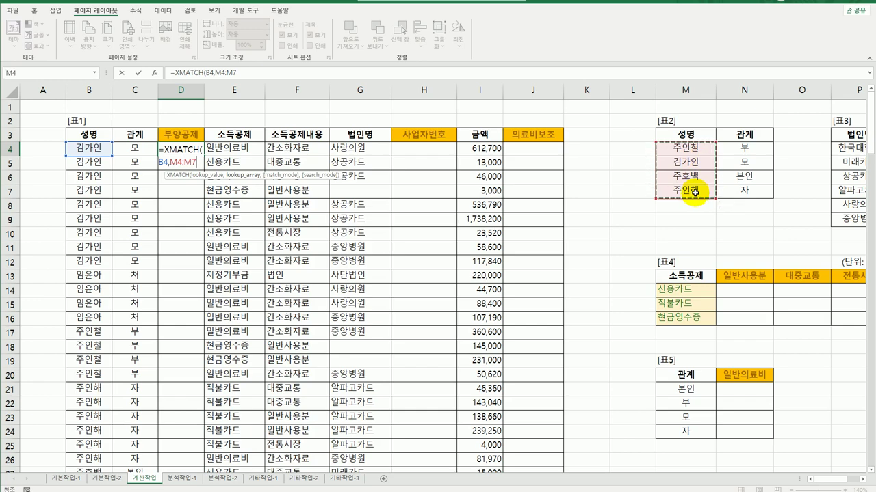
key("F4")
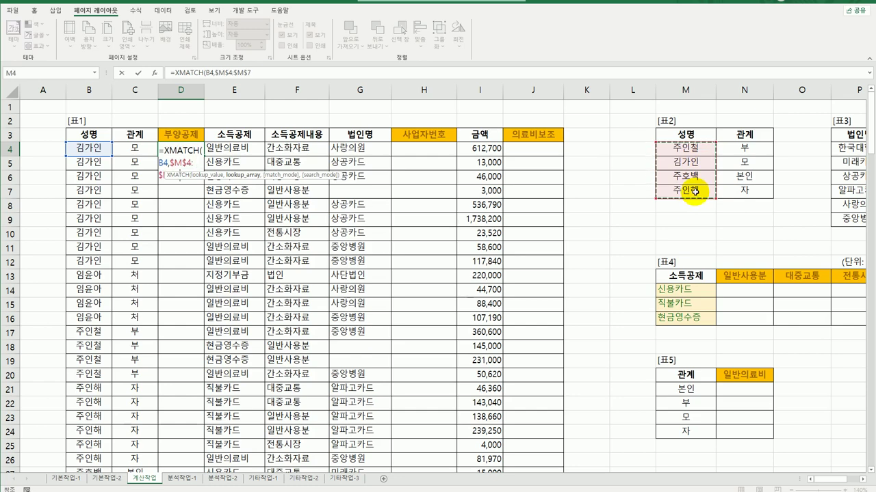
type(",")
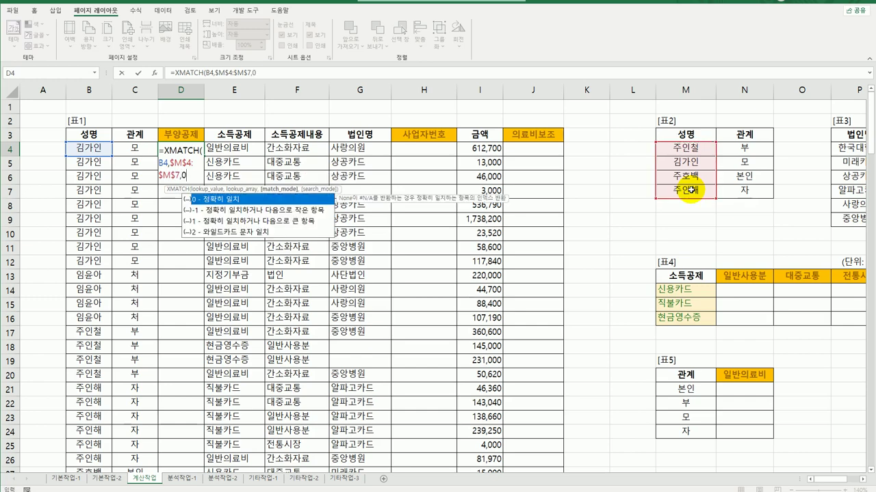
type("0)")
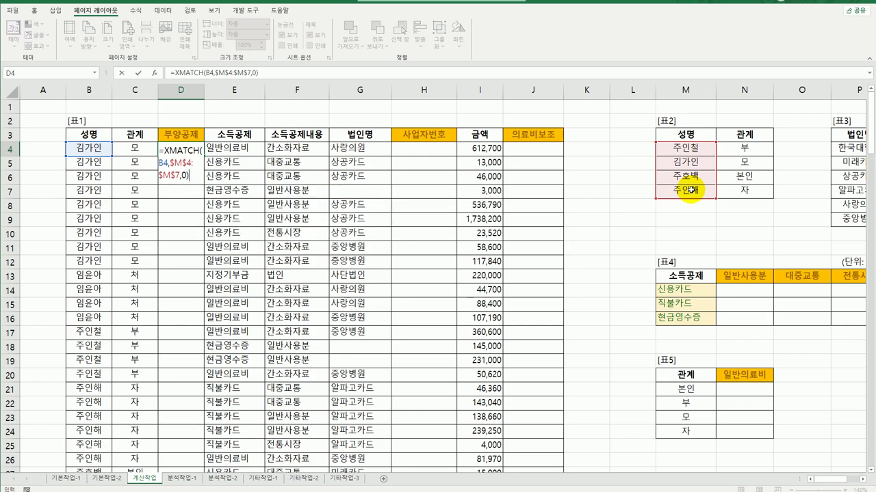
key("Return")
Fill the XMATCH formula from D4 down the 부양공제 column and check the rows around D13 against 표2.
left_click(180, 148)
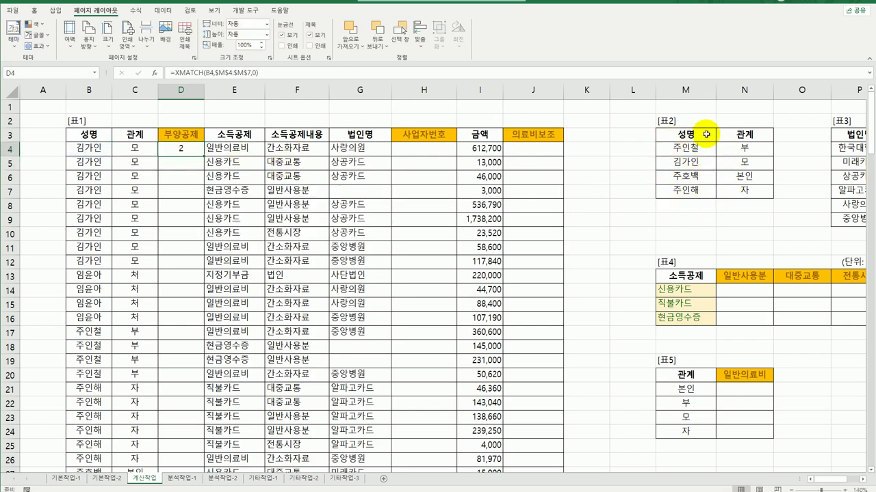
left_click(692, 168)
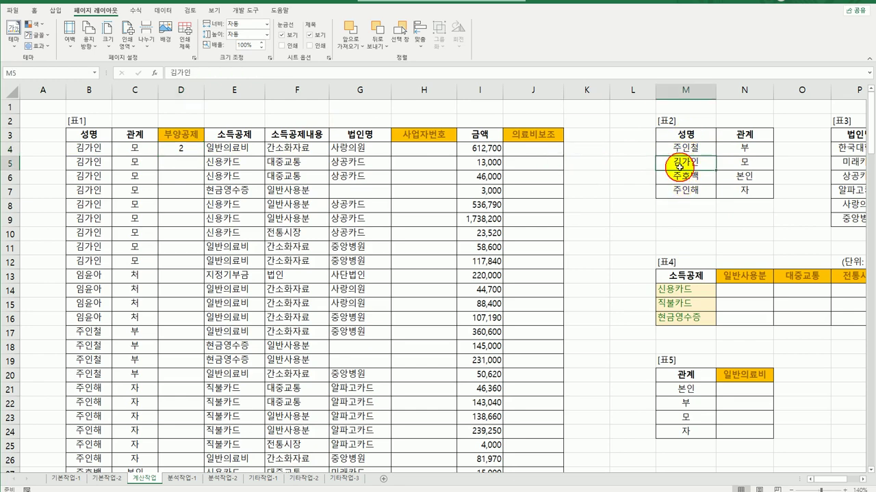
left_click(180, 152)
double_click(204, 155)
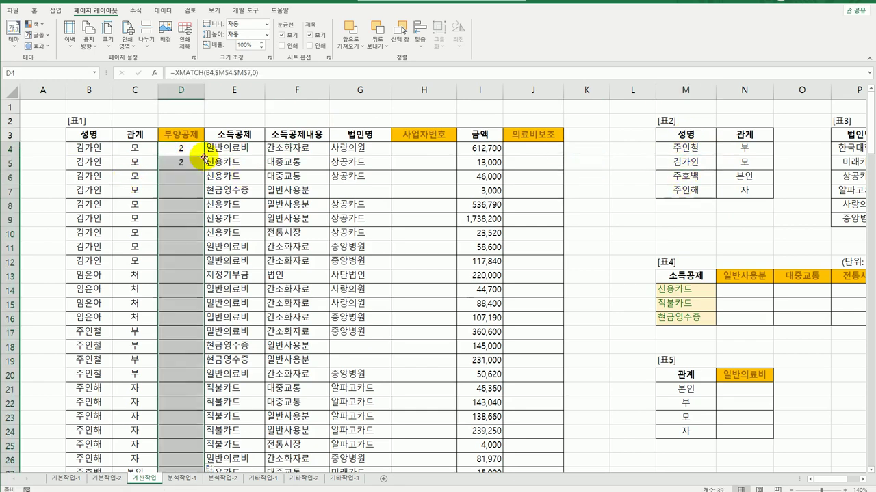
left_click(183, 288)
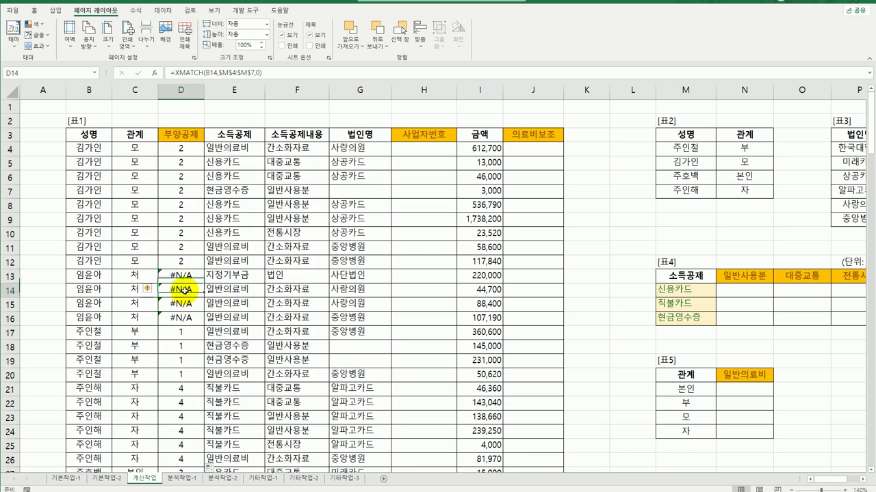
left_click(181, 304)
left_click(98, 277)
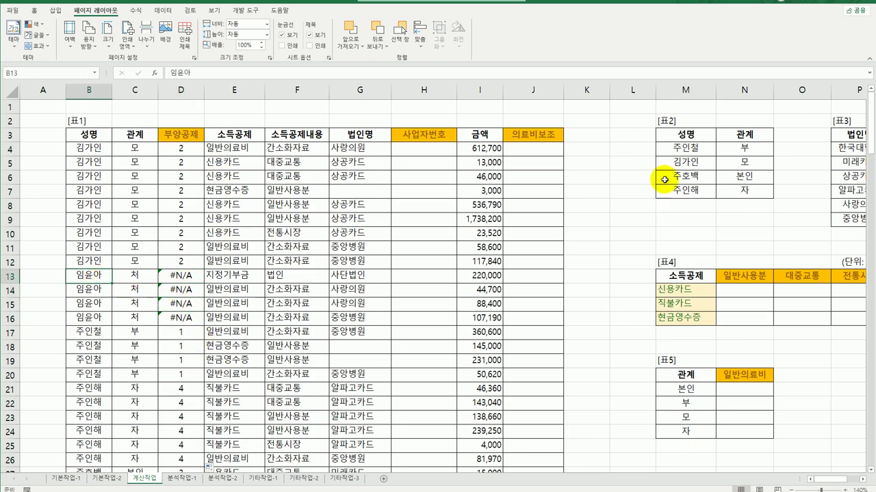
left_click(193, 278)
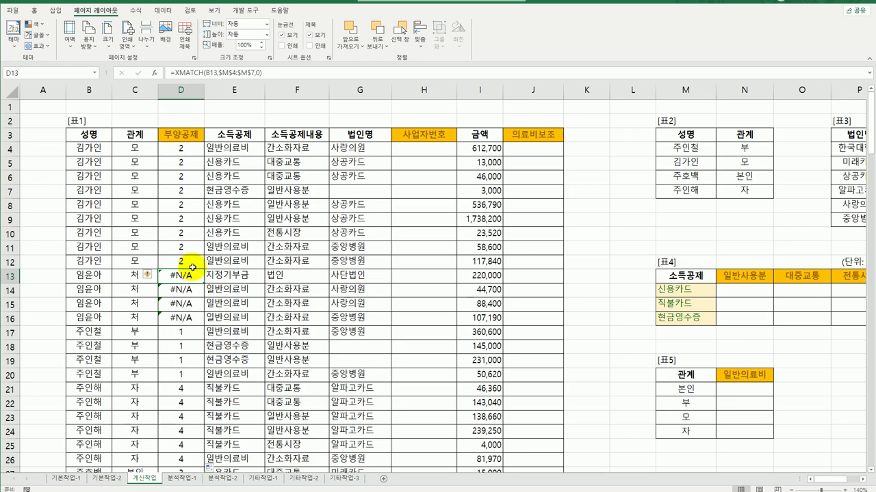
Wrap D4's XMATCH formula in an IF function that uses ISERROR as its logical test.
left_click(181, 147)
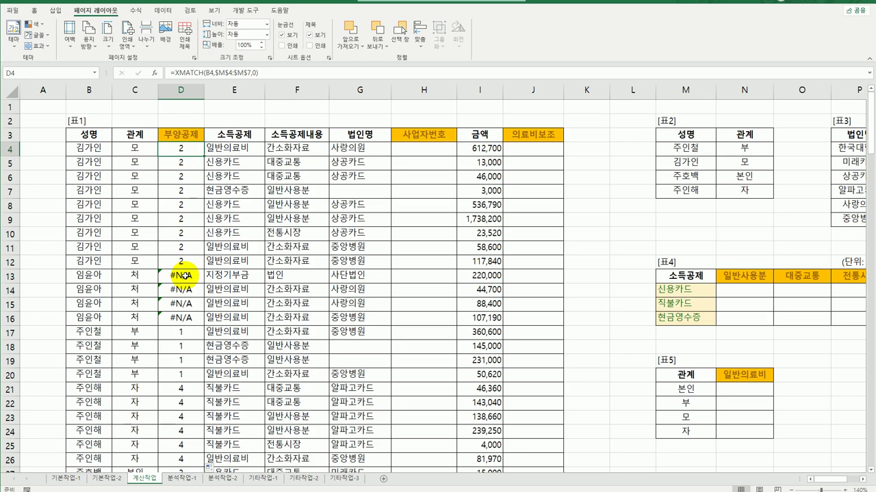
double_click(179, 149)
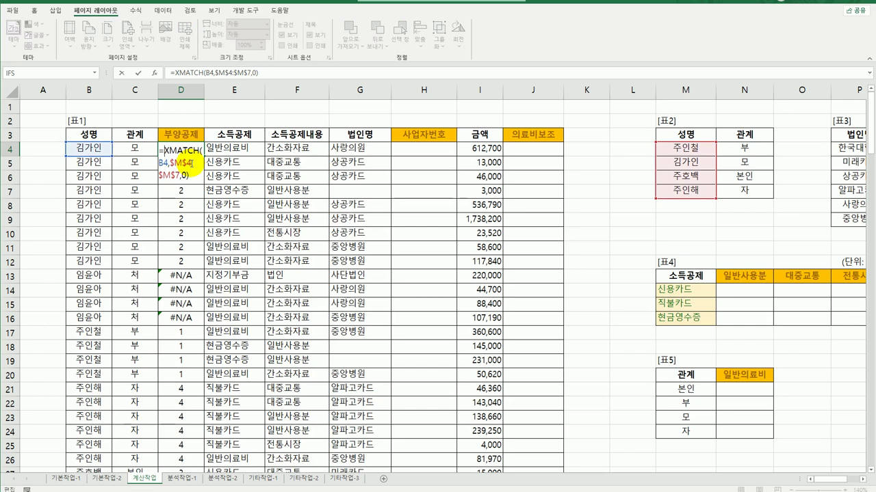
type("if")
key("Tab")
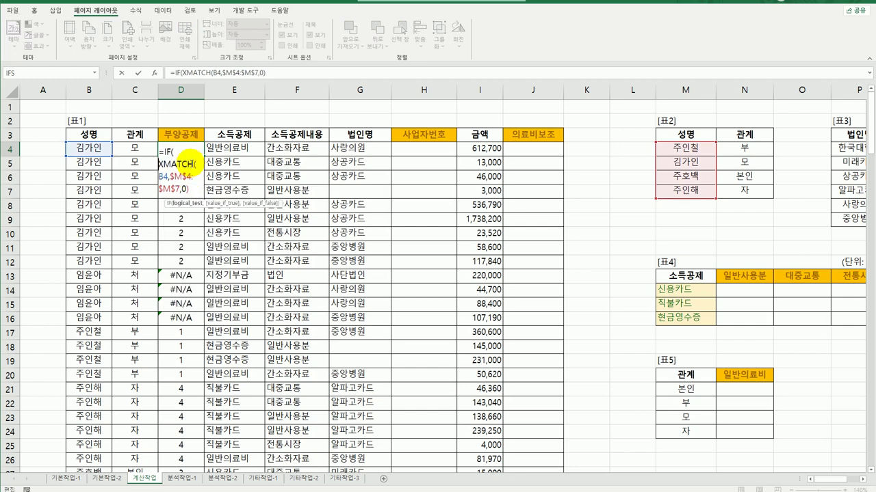
type("ise")
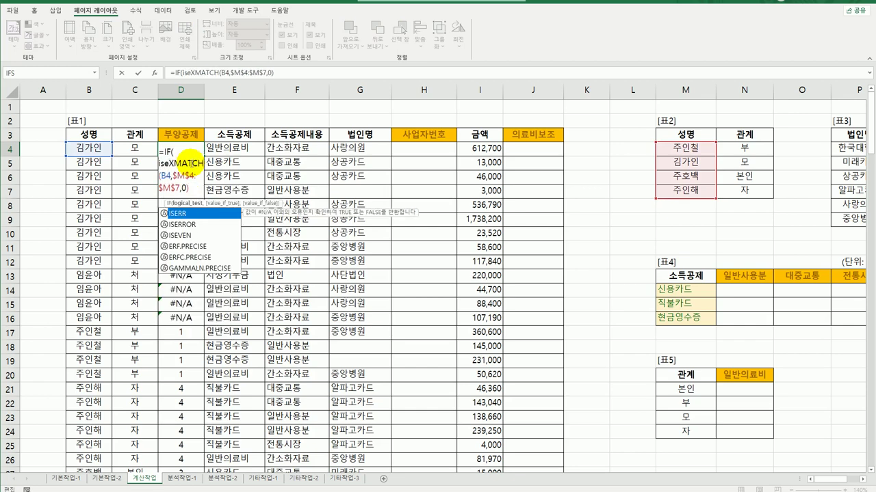
key("Down")
key("Tab")
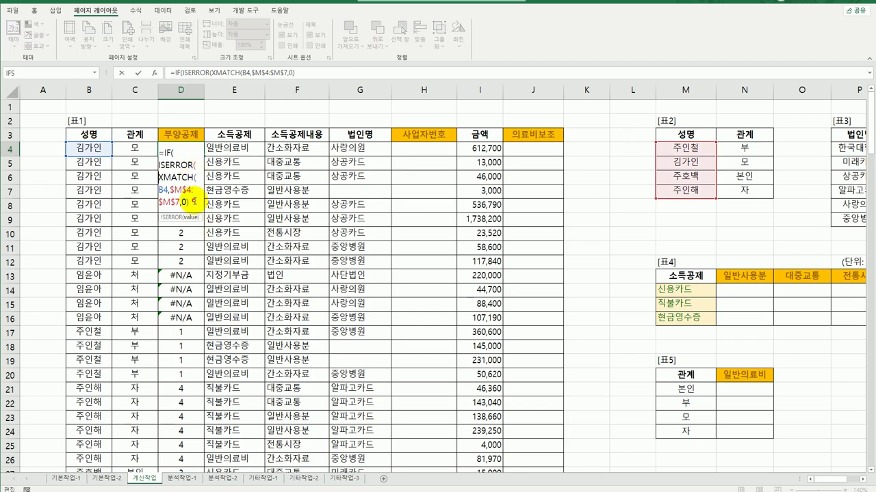
type("),")
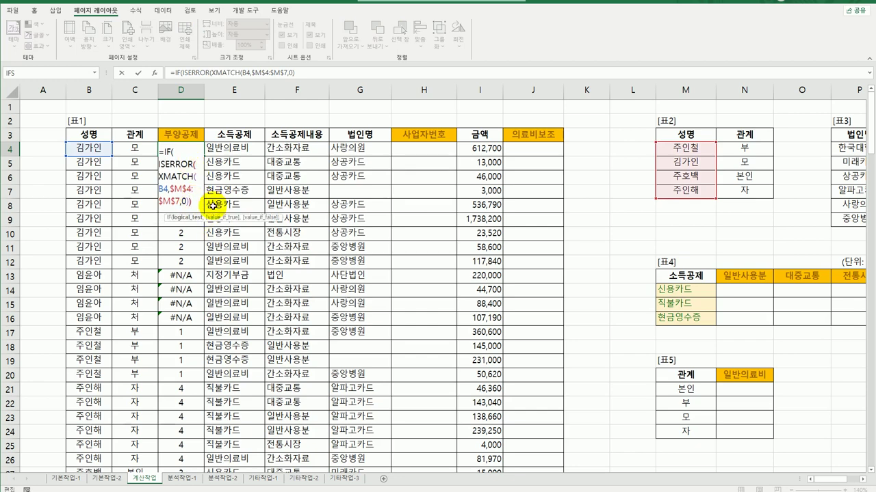
Complete the IF formula in D4 so it returns "아니오" when ISERROR is true and "예" otherwise.
type("\"ㅇ")
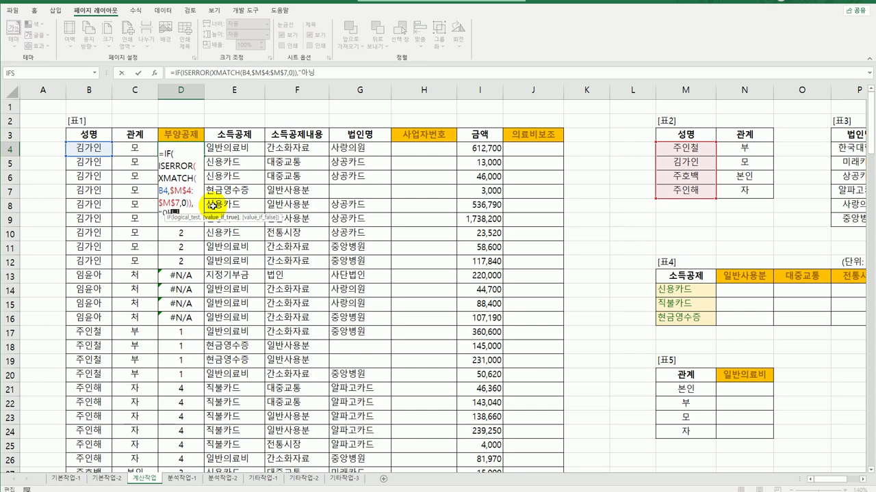
type("니오\"")
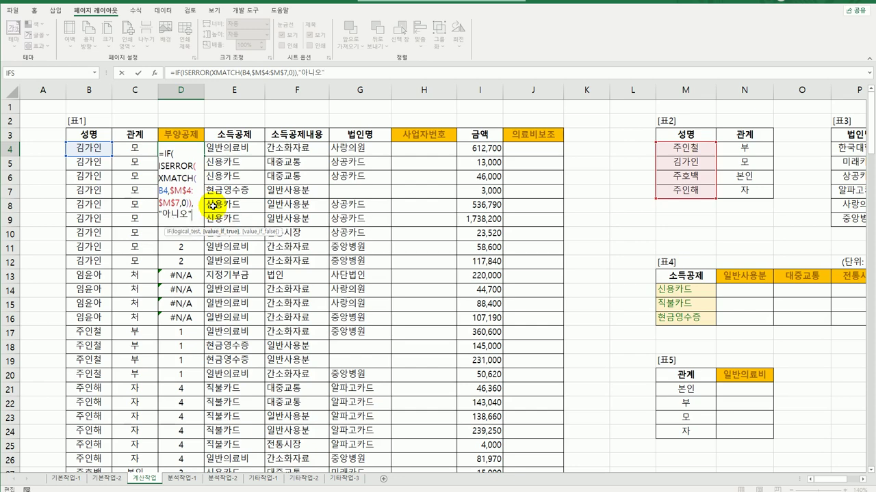
type(",\"예")
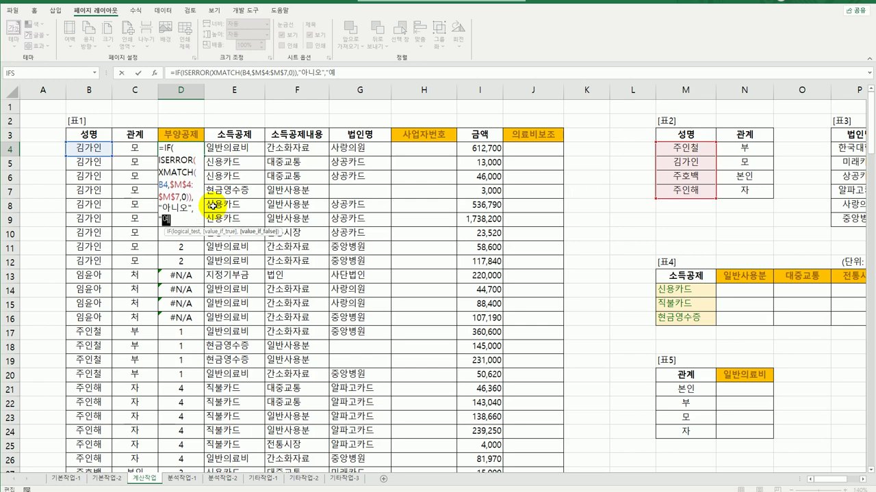
type("\")")
key("ctrl+Return")
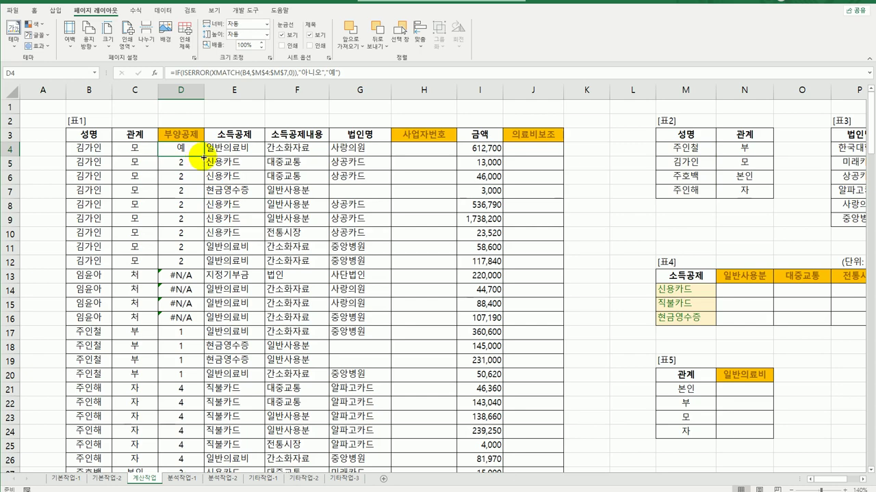
Fill the IF formula from D4 down the 부양공제 column and check the results along the column.
double_click(203, 155)
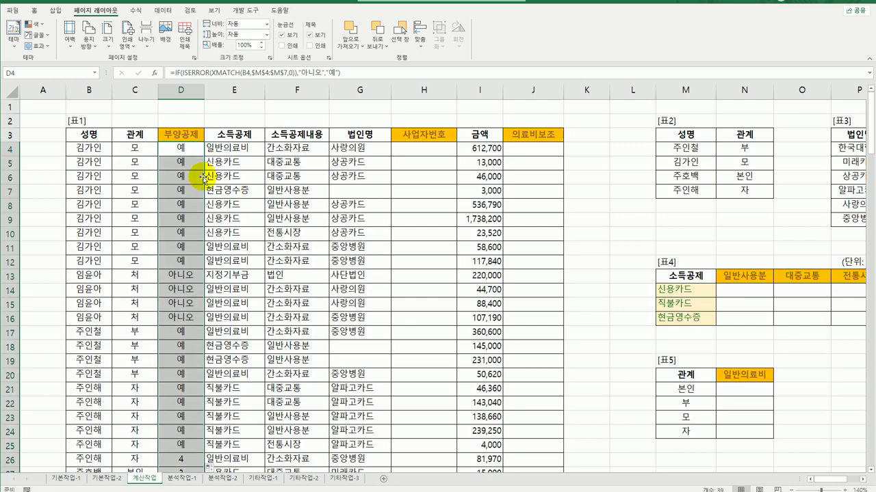
left_click(182, 275)
scroll(188, 330, "down", 6)
scroll(191, 331, "up", 6)
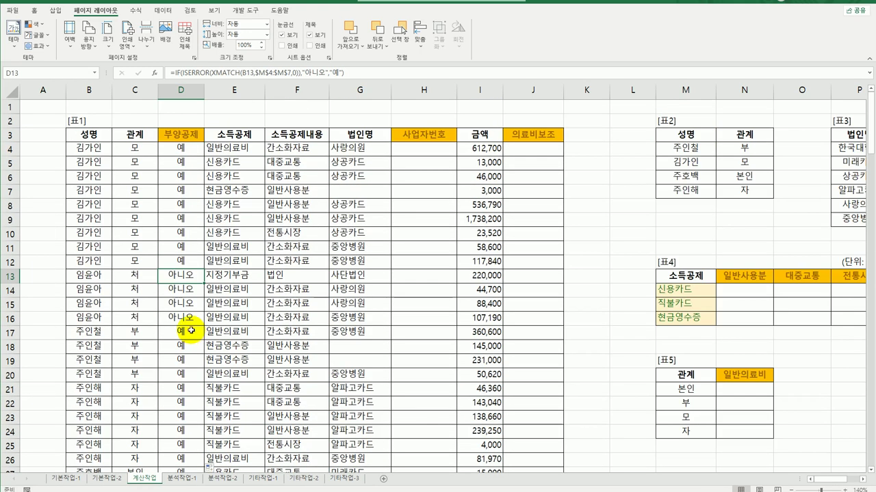
left_click(182, 150)
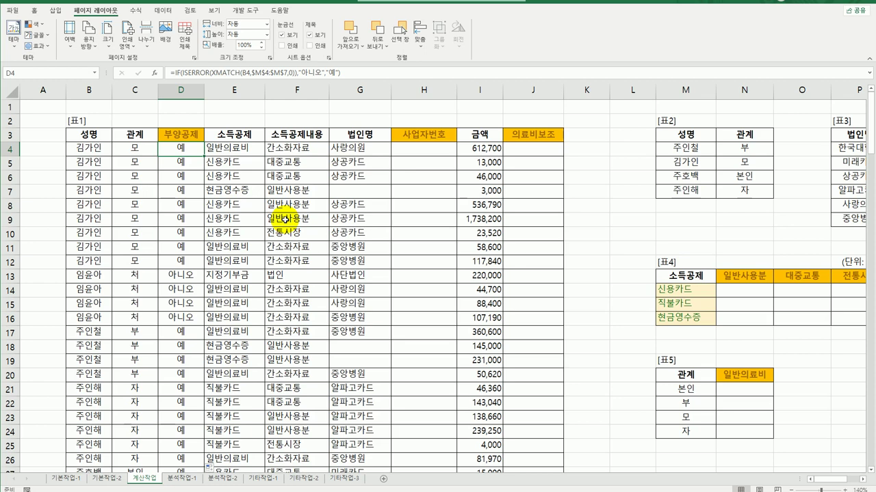
Start a VLOOKUP formula in H4 of the 사업자번호 column with the 법인명 in G4 as the lookup value.
left_click(429, 152)
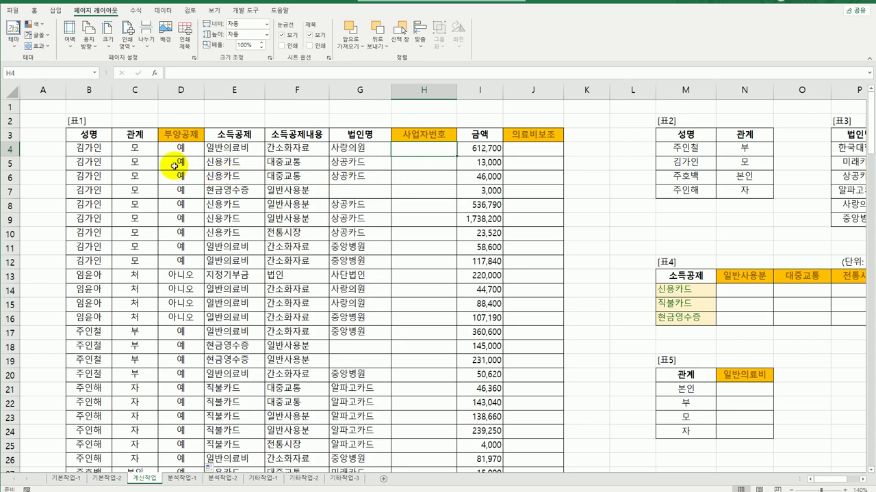
left_click(352, 152)
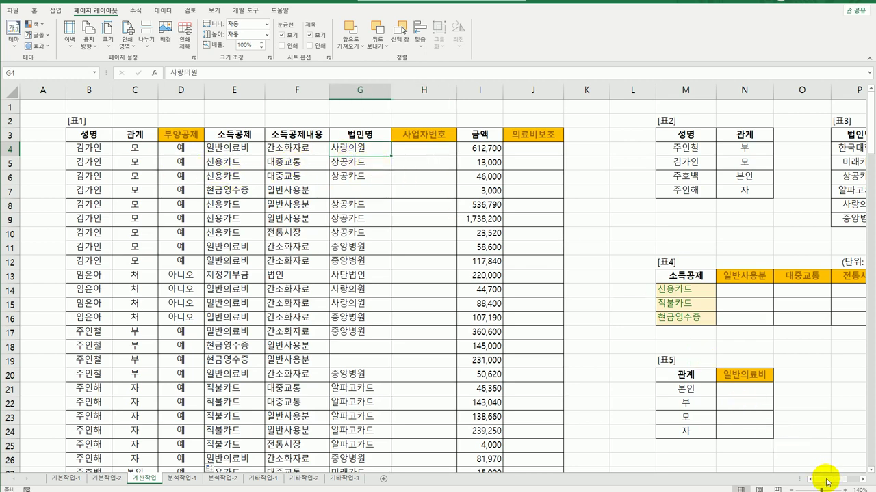
mouse_move(821, 484)
left_mouse_down()
mouse_move(832, 484)
mouse_move(823, 485)
left_mouse_up()
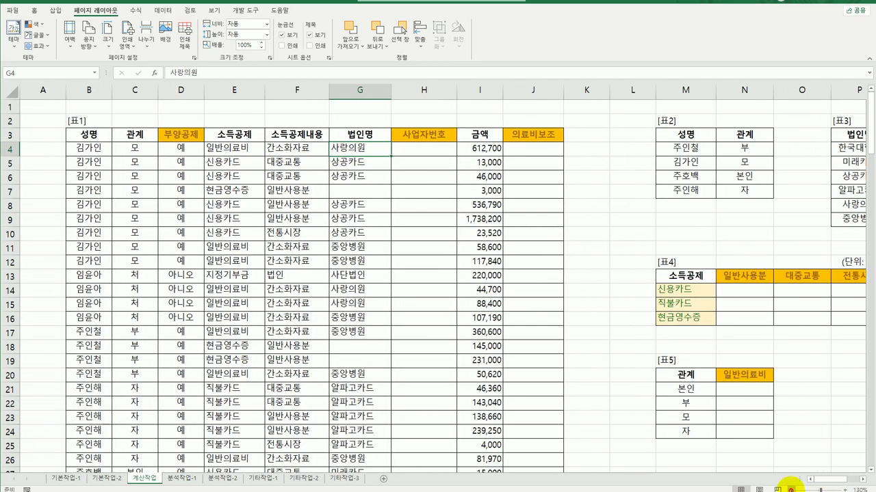
left_click(791, 490)
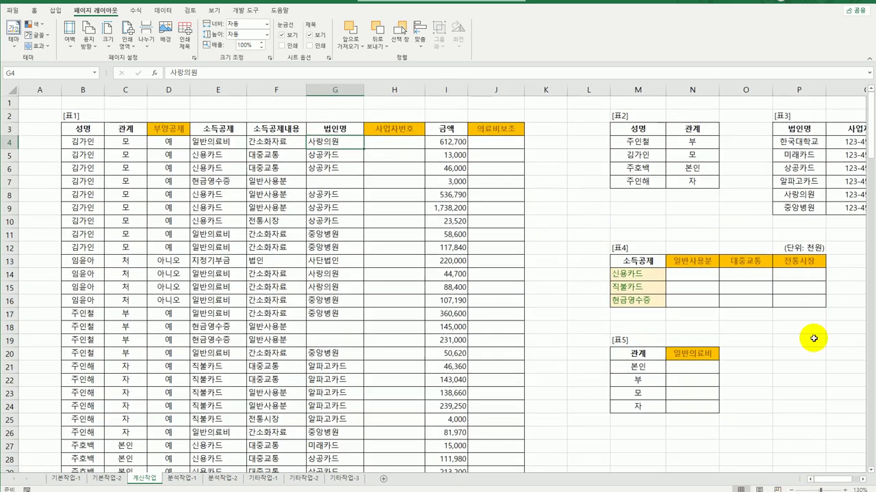
left_click(812, 141)
left_click(838, 140)
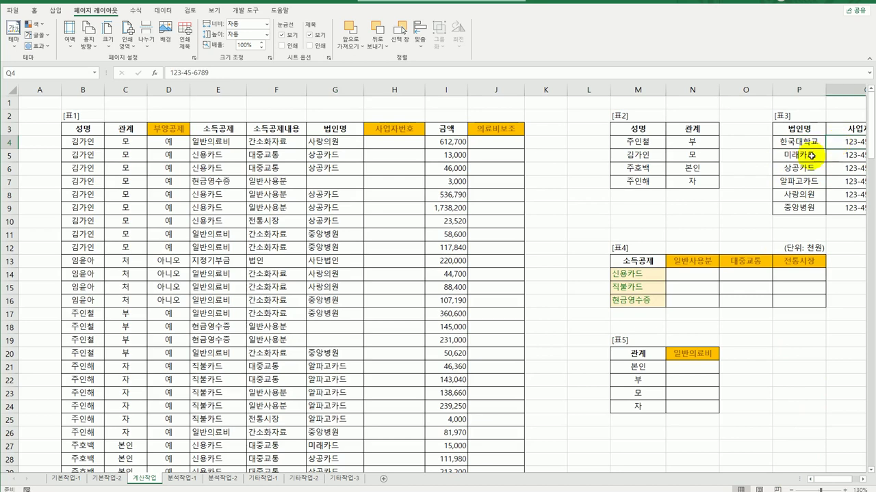
left_click(379, 143)
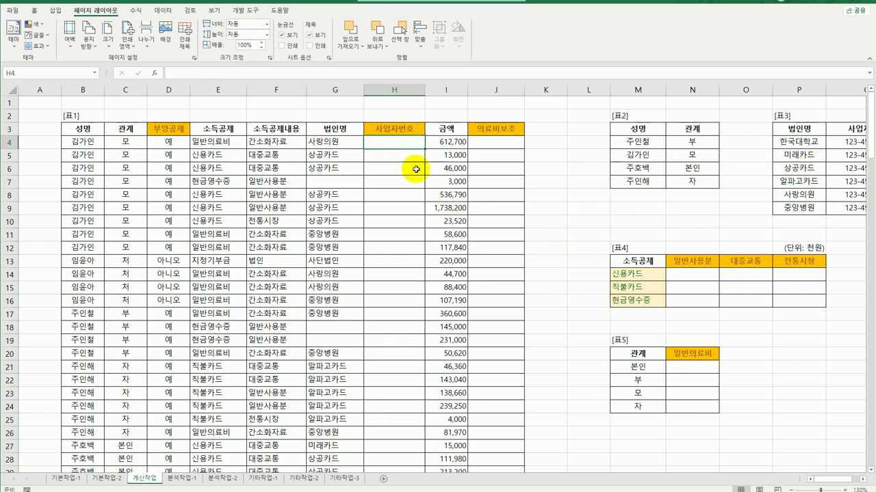
type("=ㅍ")
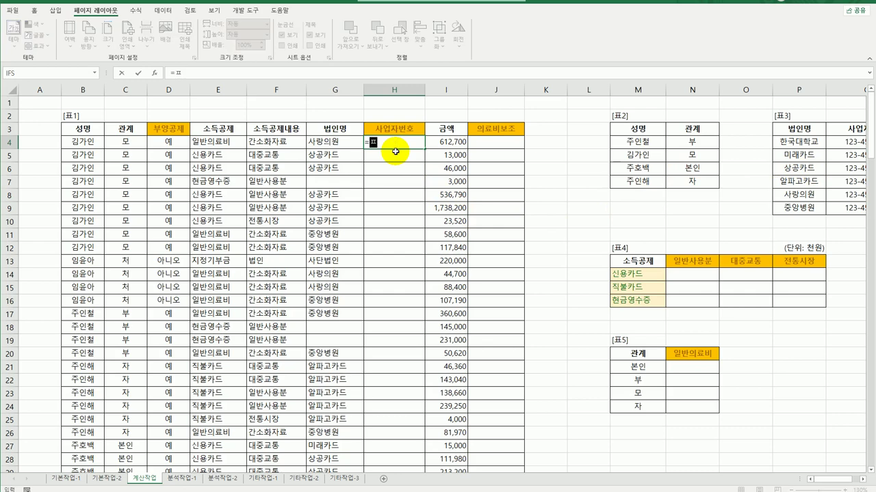
type("vlookup(")
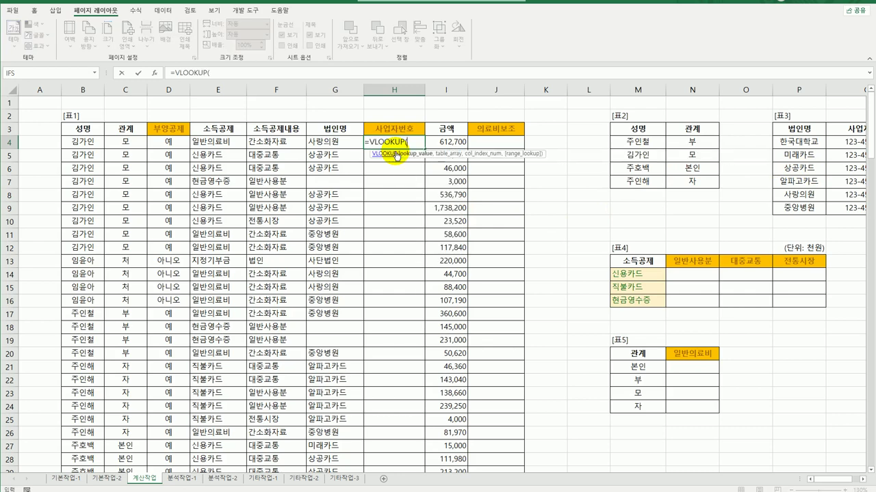
left_click(340, 145)
type(",")
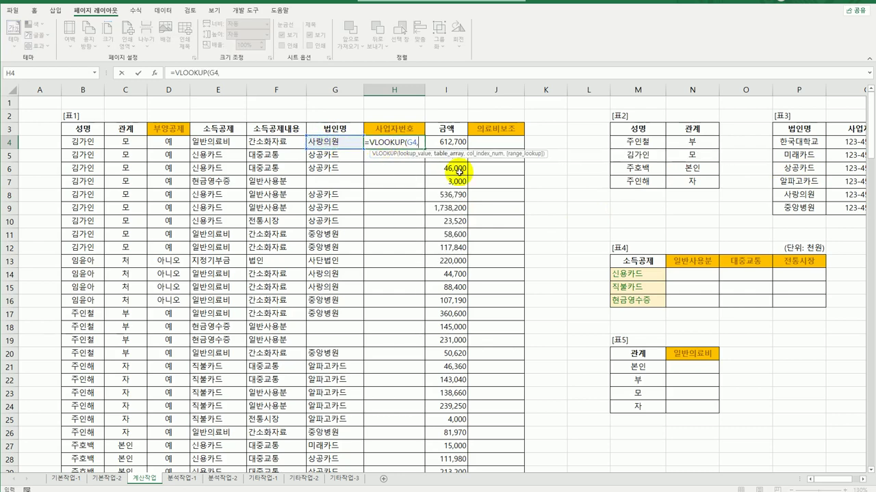
Complete H4's VLOOKUP with 표3's absolute range $P$4:$Q$9, column index 2 and exact match FALSE.
left_click_drag(826, 481, 840, 479)
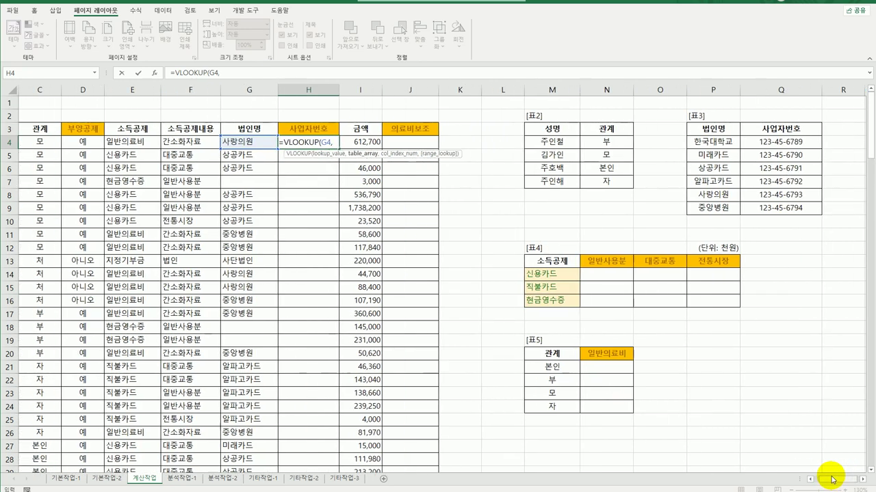
left_click_drag(756, 191, 749, 202)
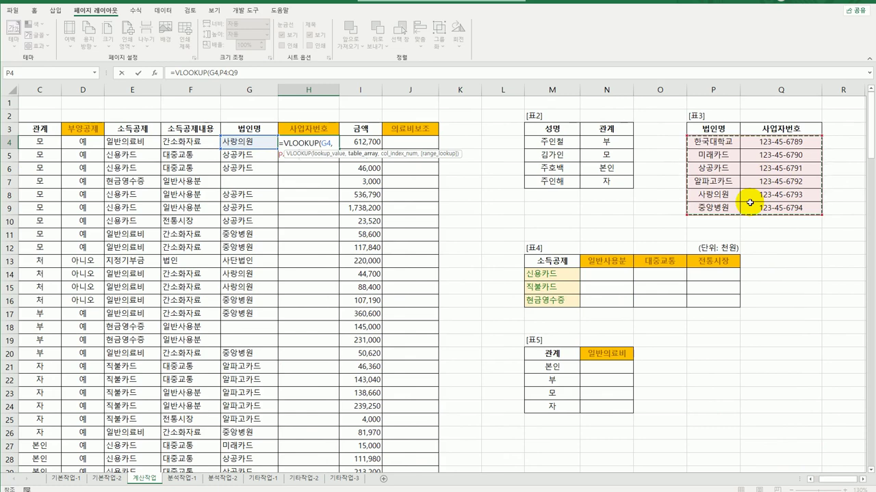
key("F4")
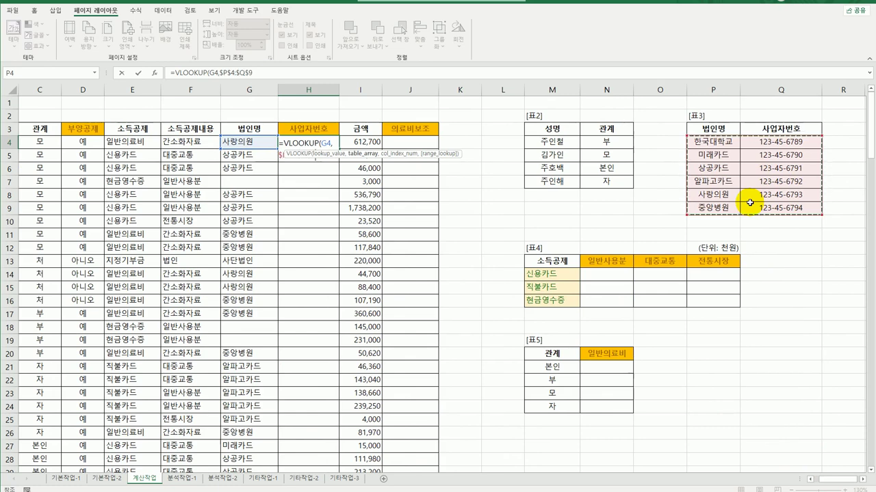
type(",")
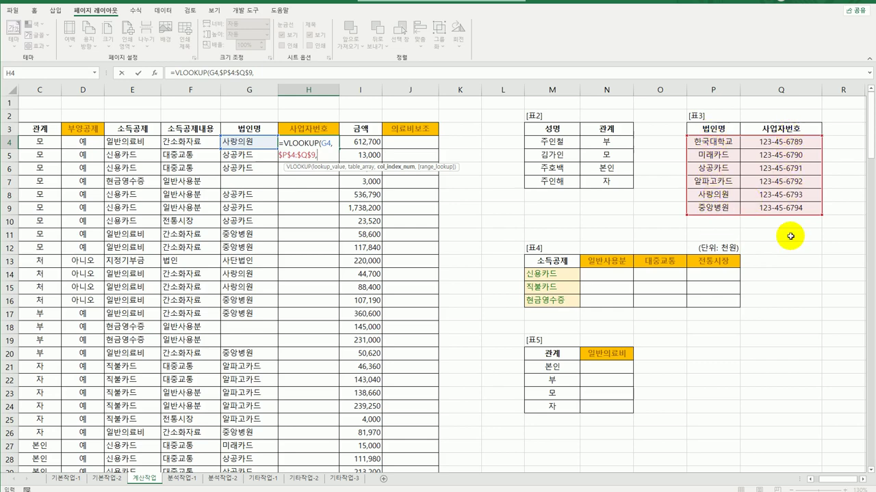
type("2,")
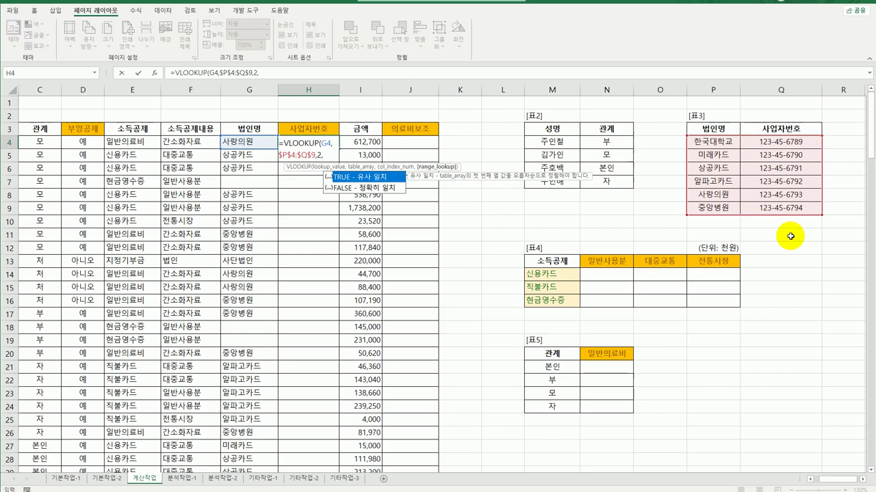
left_click(389, 189)
double_click(389, 189)
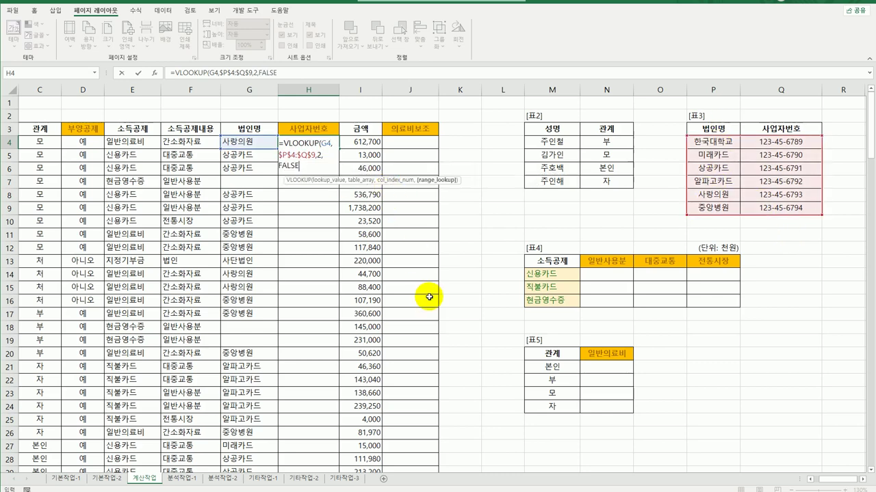
type(")")
key("Return")
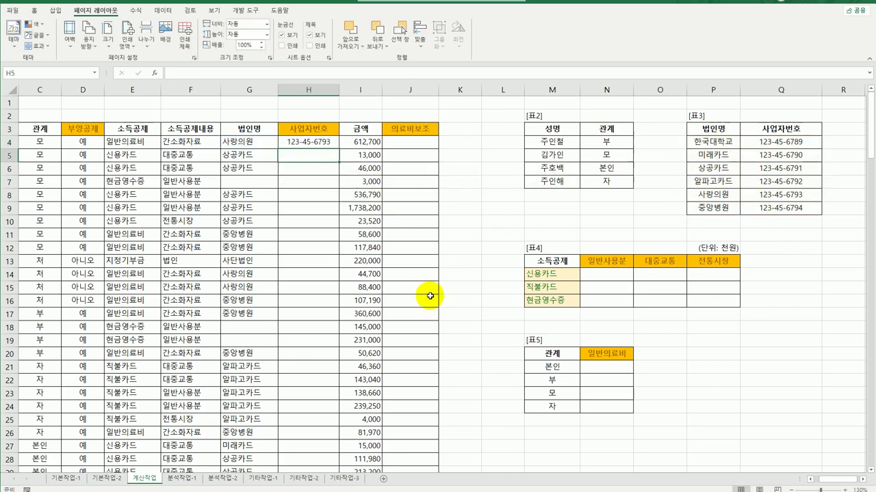
Fill the VLOOKUP formula from H4 down the 사업자번호 column and check the results in rows 7, 13 and 18.
left_click(301, 142)
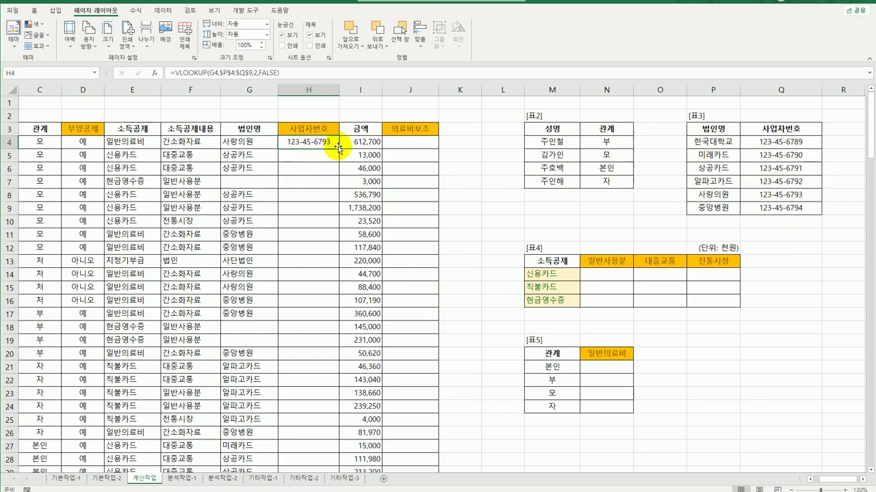
double_click(340, 148)
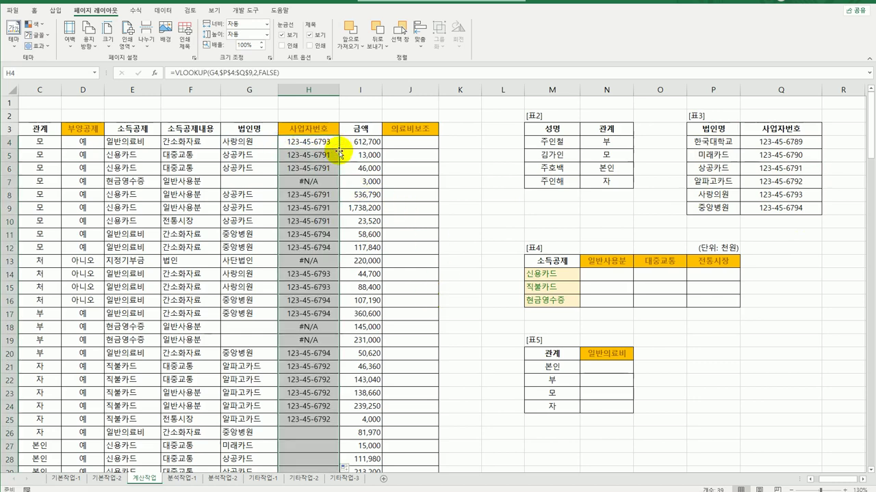
left_click(306, 182)
left_click(311, 261)
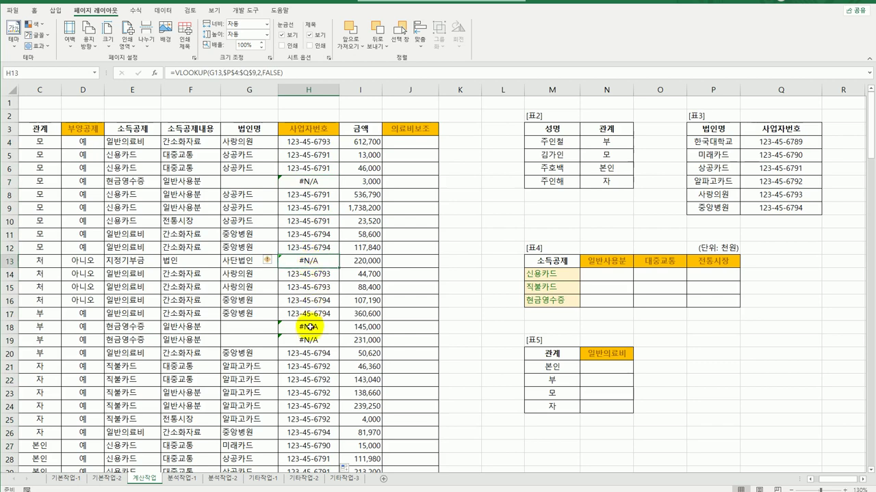
left_click(311, 328)
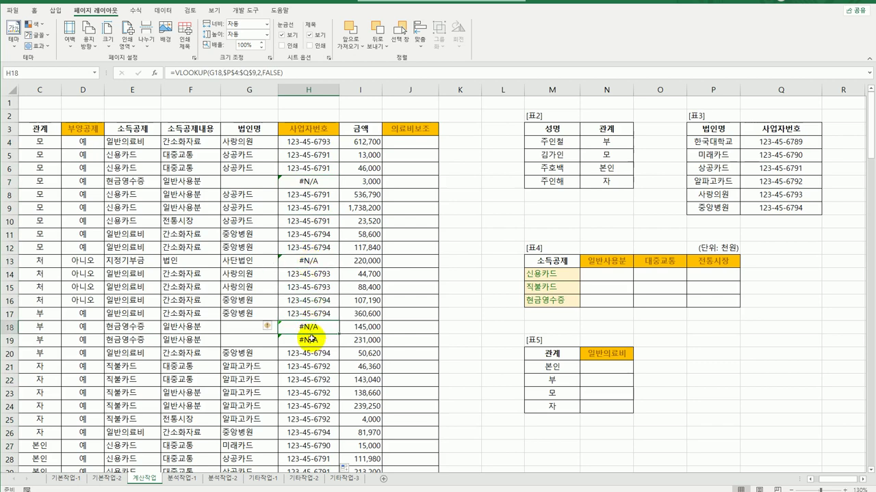
Wrap H4's VLOOKUP in IFERROR with an empty string "" for errors, and fill it down the 사업자번호 column.
left_click(312, 144)
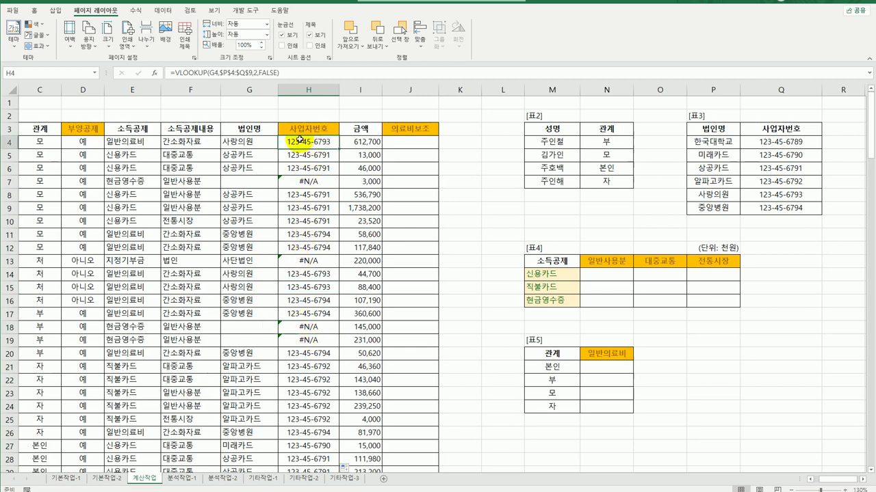
double_click(300, 141)
left_click(320, 148)
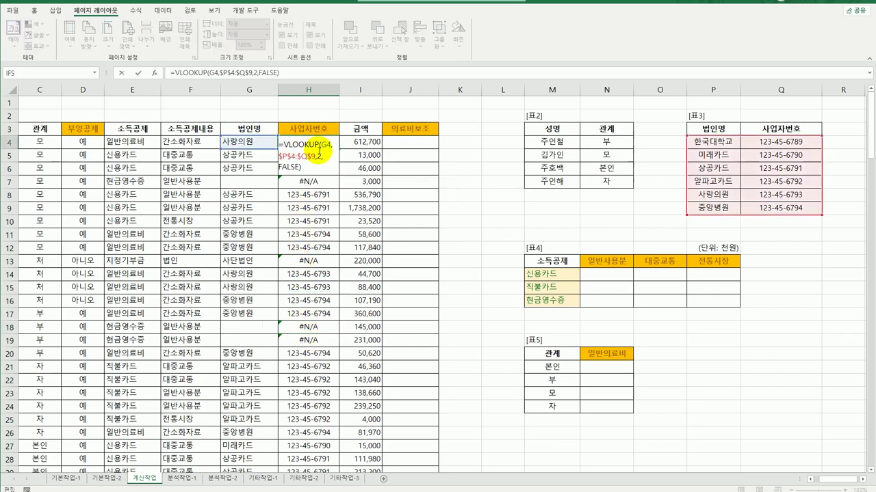
type("IFERROR(")
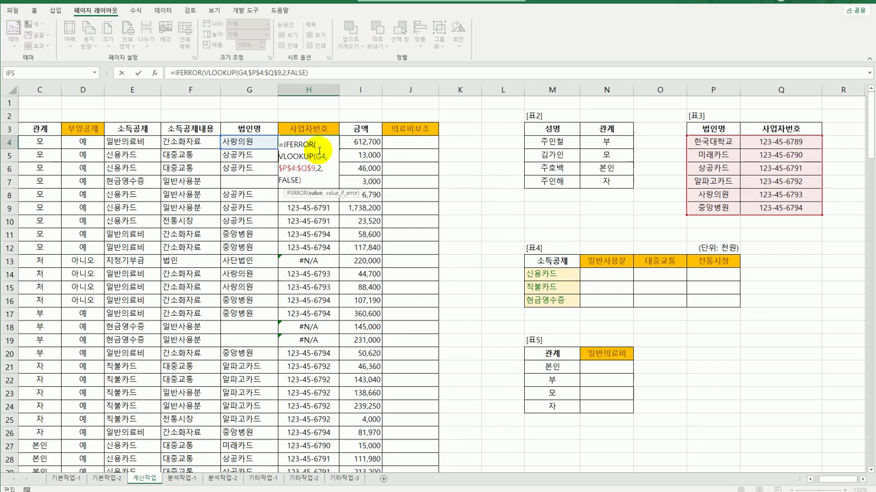
key("End")
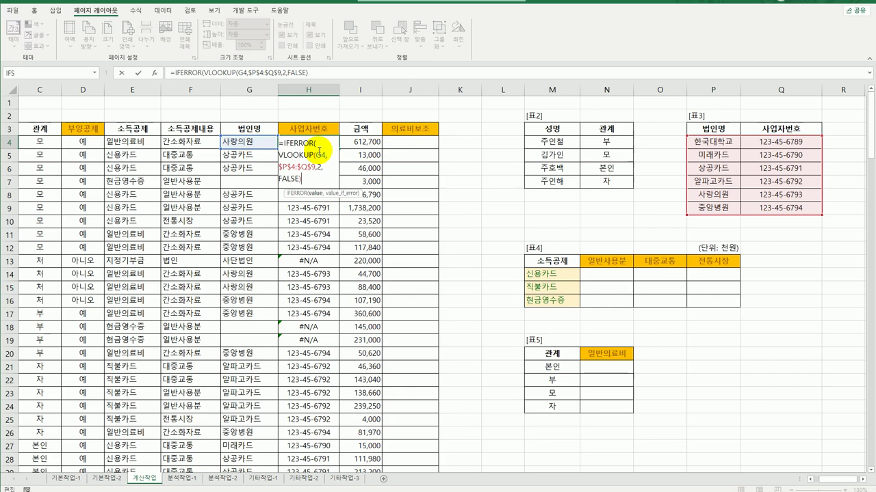
type(",")
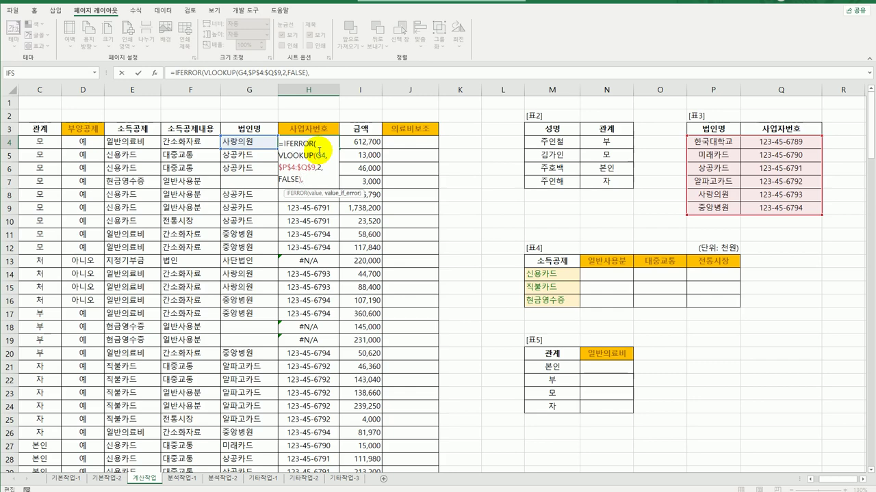
type("\"\")")
key("Return")
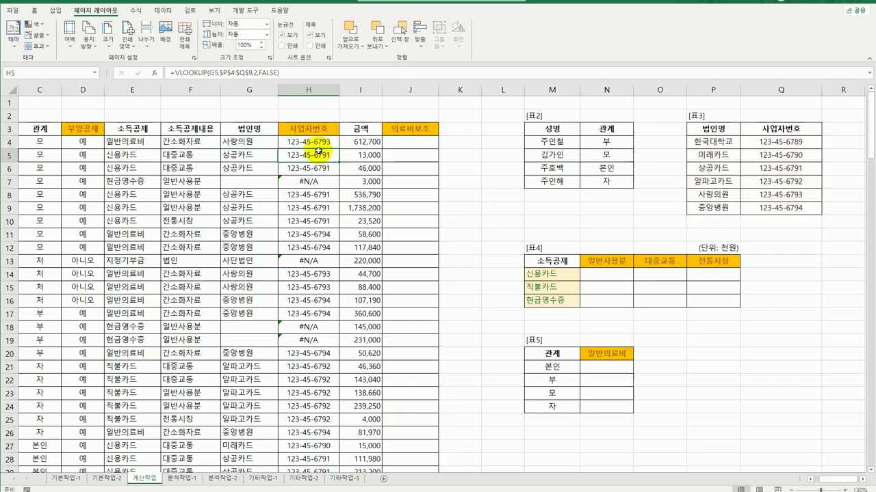
left_click(320, 142)
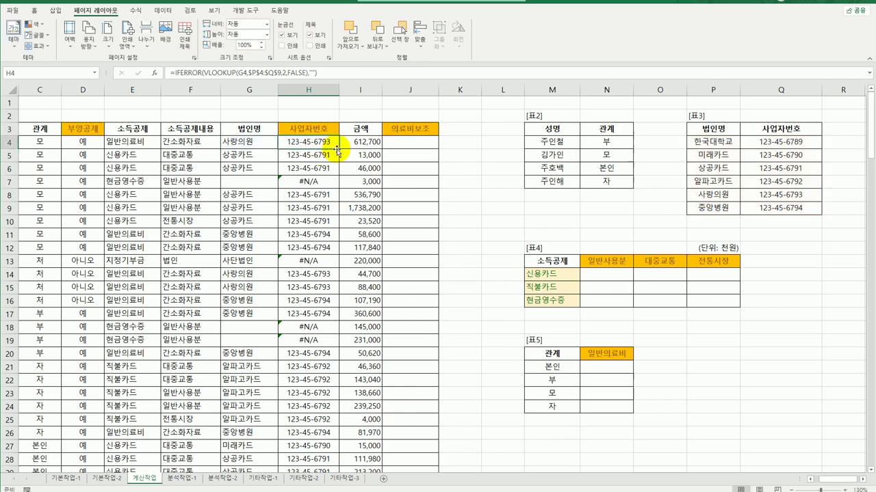
double_click(339, 149)
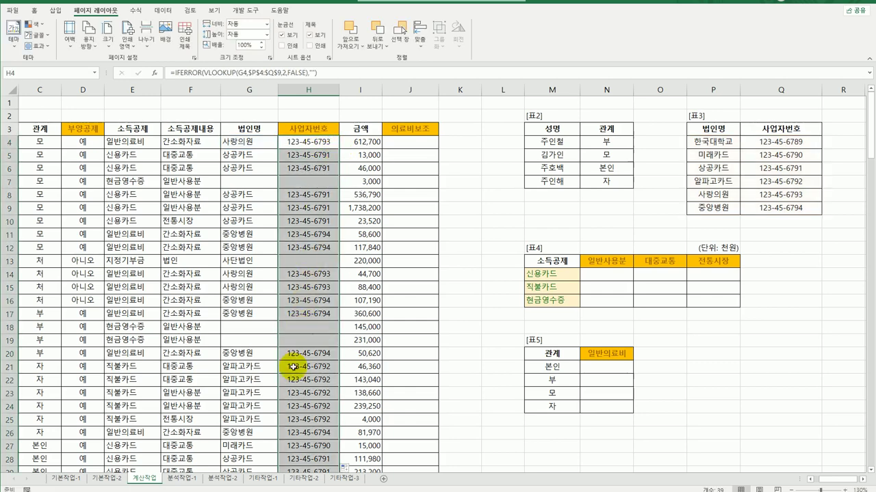
Nest H4's VLOOKUP inside a REPLACE function with start position 5 and 2 characters to replace.
left_click(320, 141)
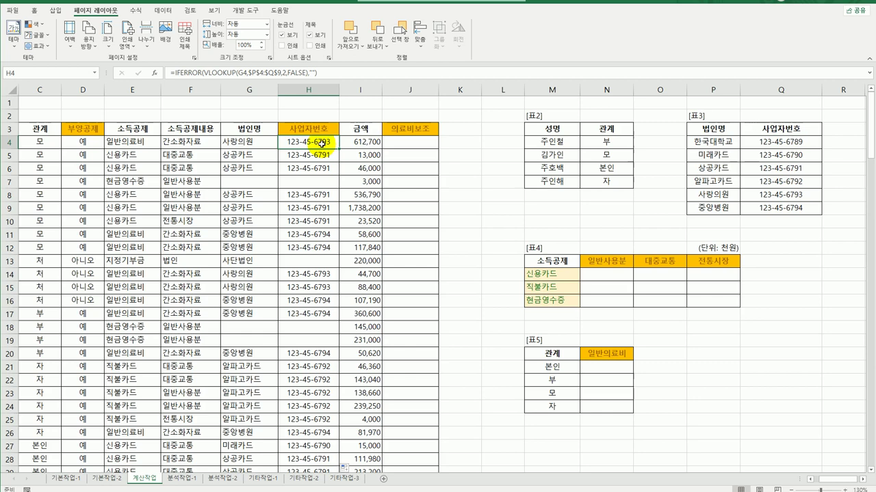
double_click(322, 144)
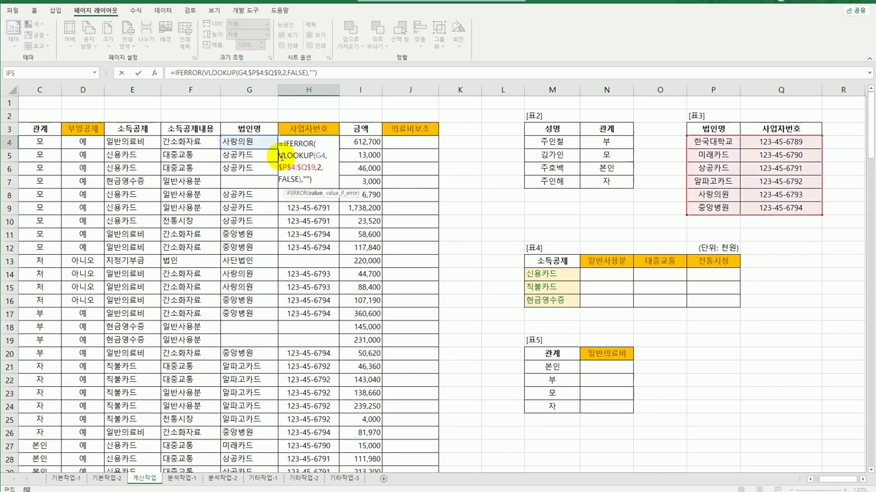
left_click(280, 156)
type("rep")
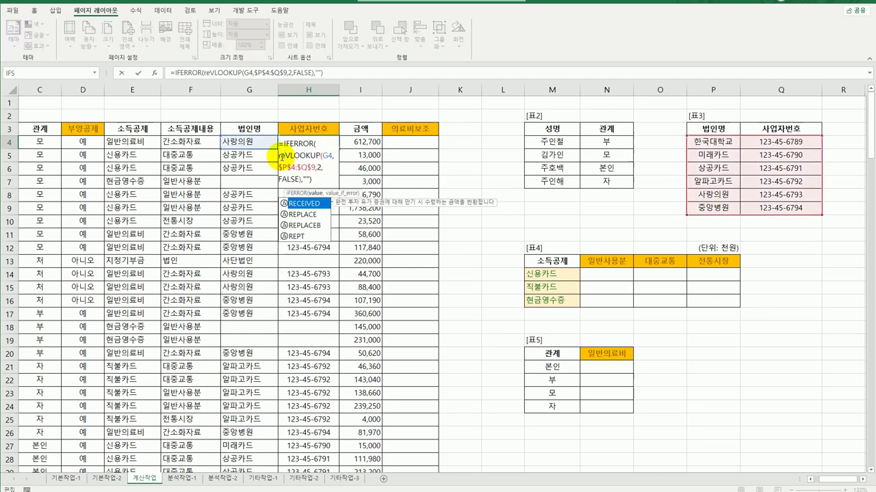
key("Tab")
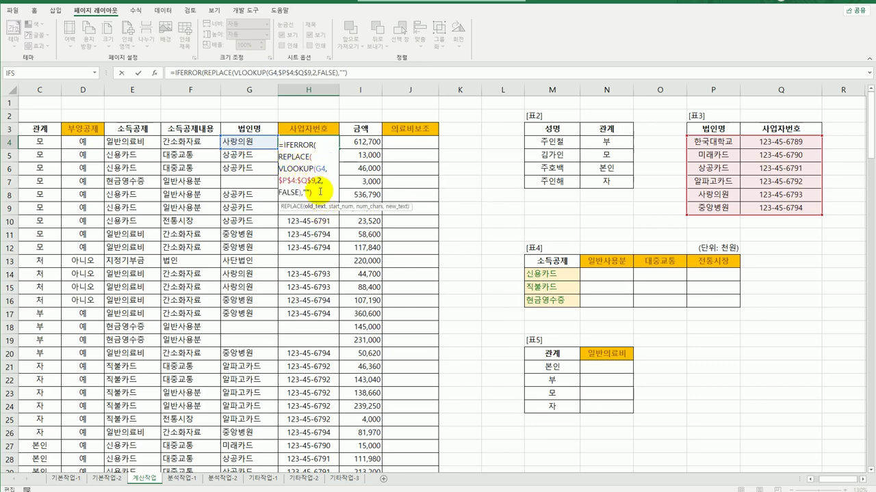
left_click(301, 192)
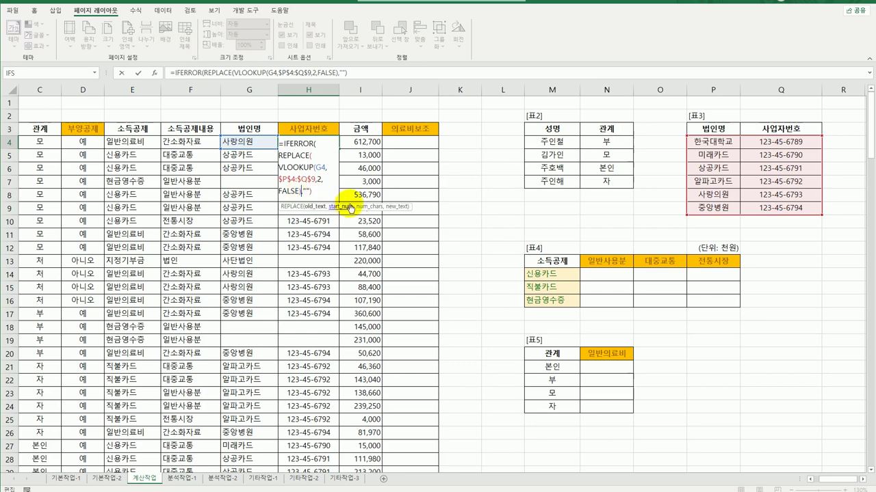
type(",")
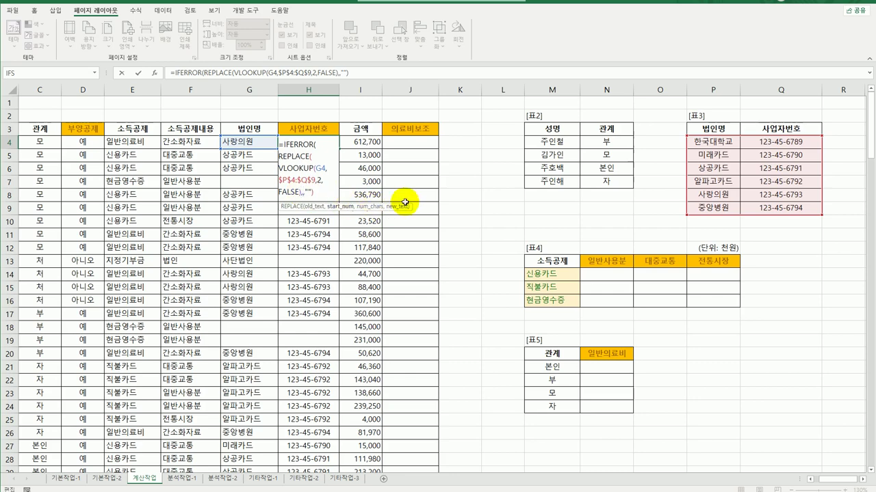
type("5,2")
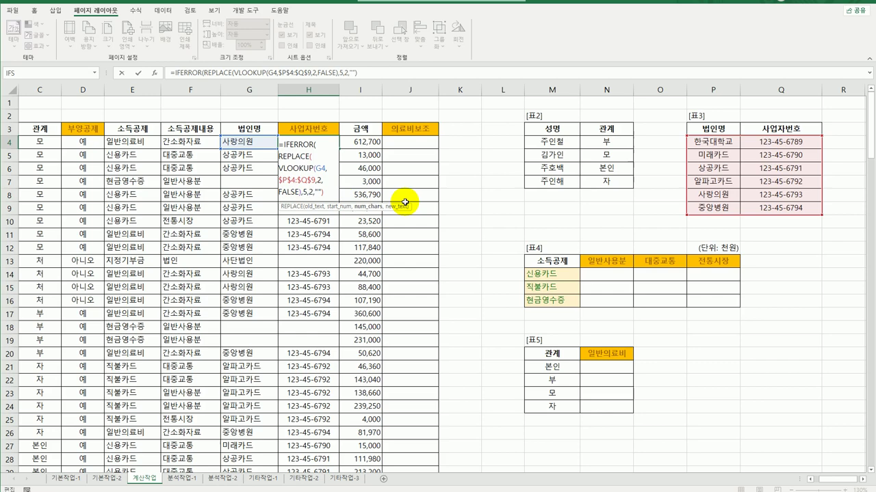
Complete H4's REPLACE with the special characters "○●" as the new text and confirm the formula.
type(",\"ㅁ\",\"")
key("Hangul_Hanja")
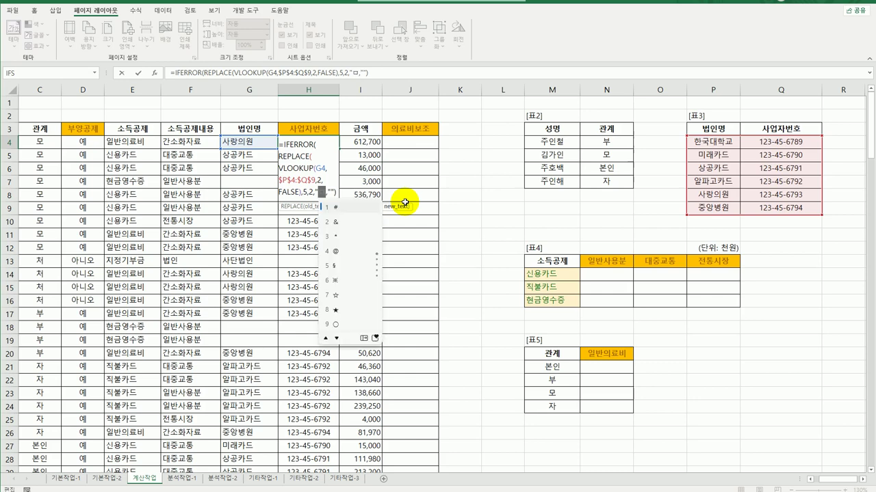
left_click(335, 324)
type("ㅁ")
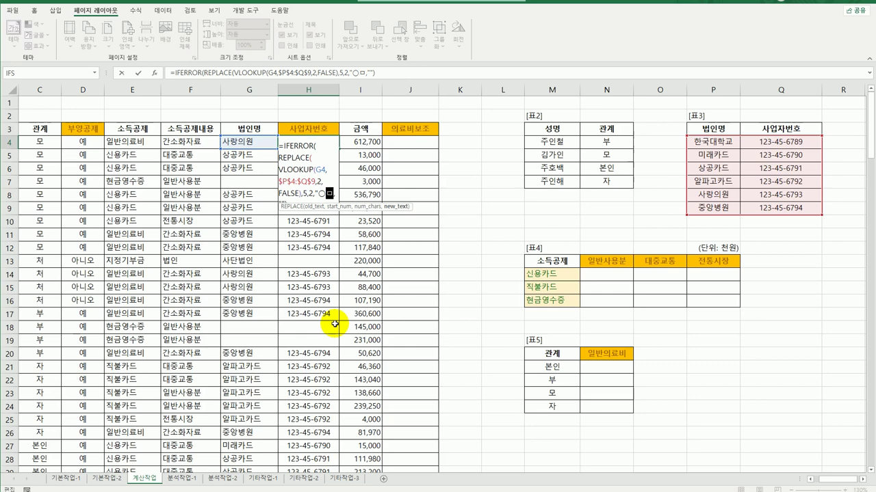
key("Hangul_Hanja")
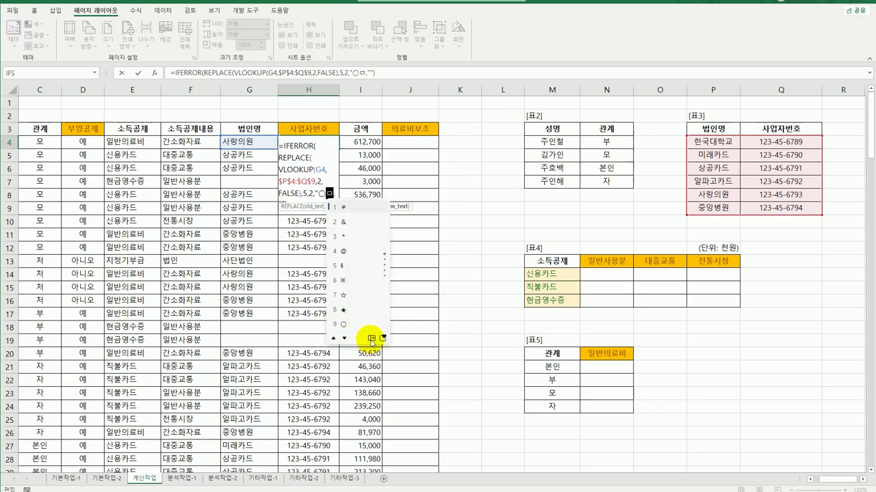
left_click(372, 339)
left_click(390, 210)
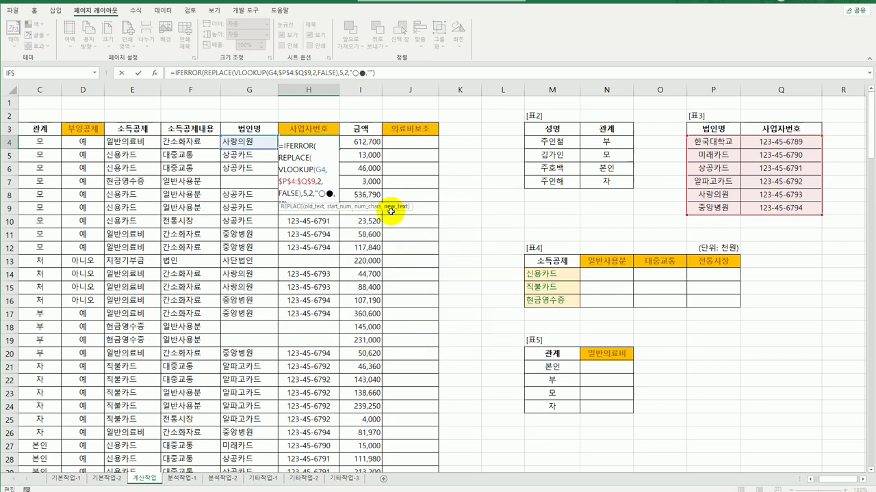
type("\"")
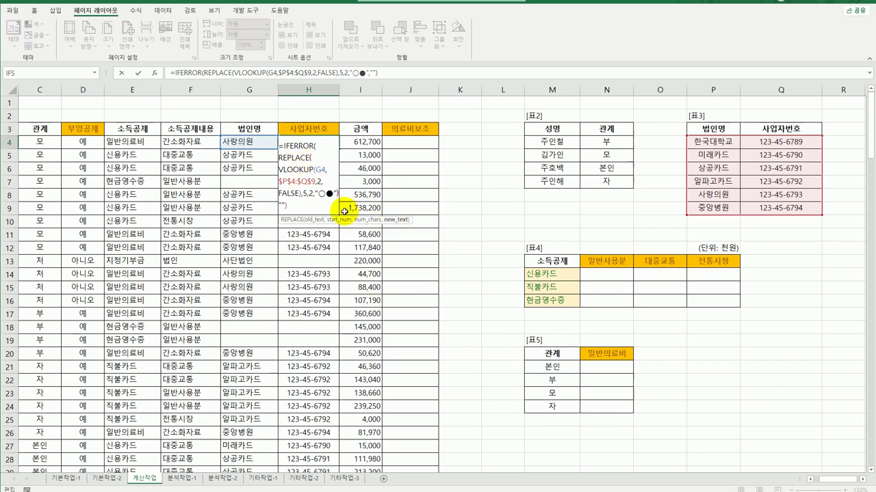
type(")")
key("Return")
Fill H4's IFERROR, REPLACE and VLOOKUP formula down the 사업자번호 column.
left_click(333, 143)
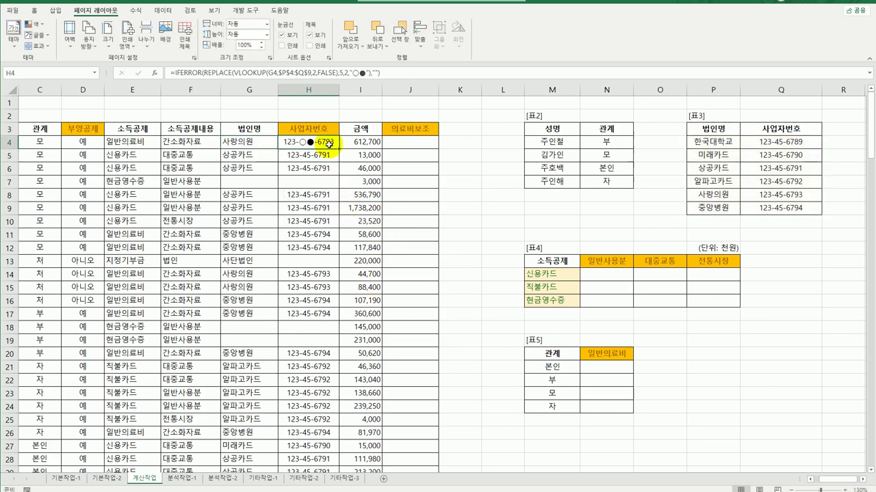
double_click(338, 148)
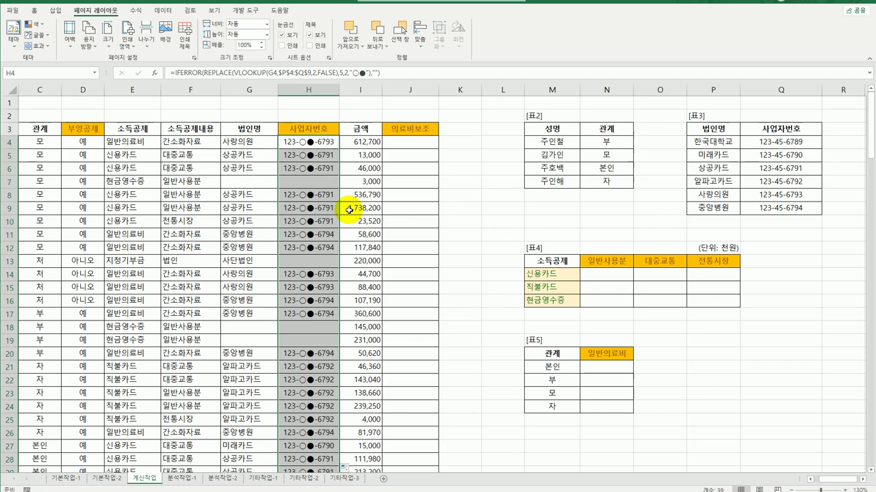
left_click(310, 144)
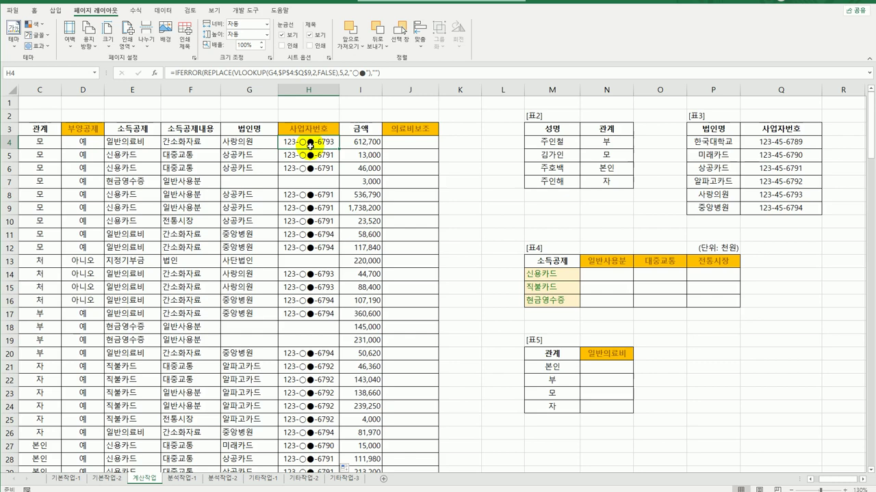
Start a SUM(IF( formula in 표4's cell N14 with the absolute 소득공제 range $E$4:$E$42 opening the first condition.
left_click(615, 275)
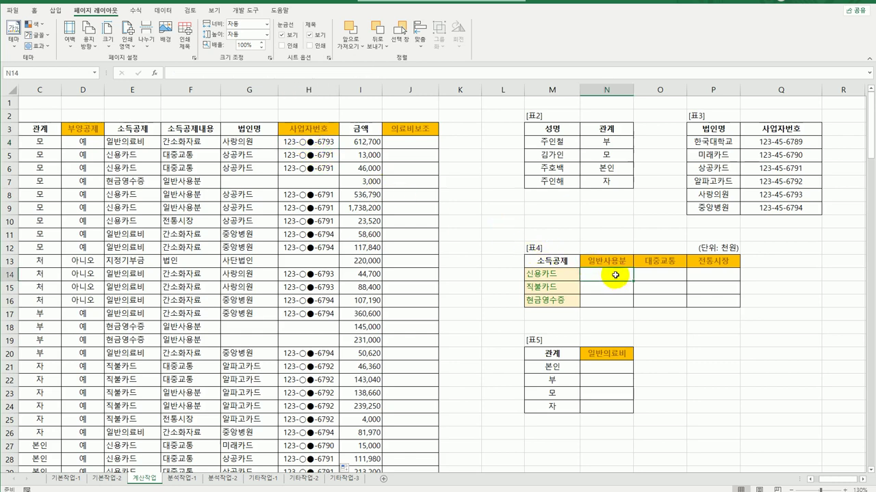
left_click_drag(615, 275, 710, 301)
left_click(604, 280)
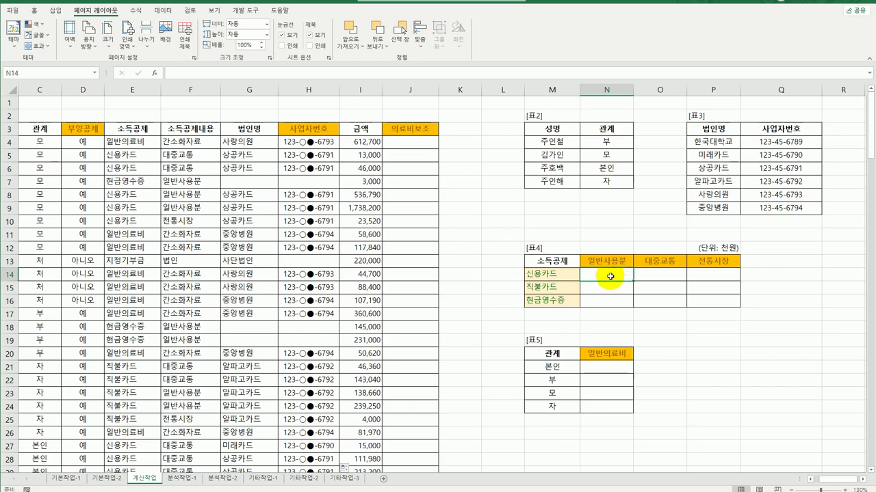
type("=")
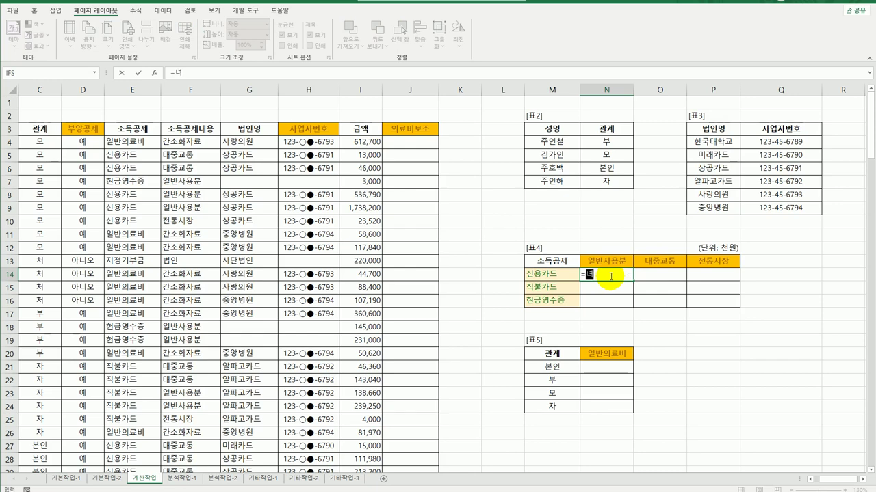
type("sum(")
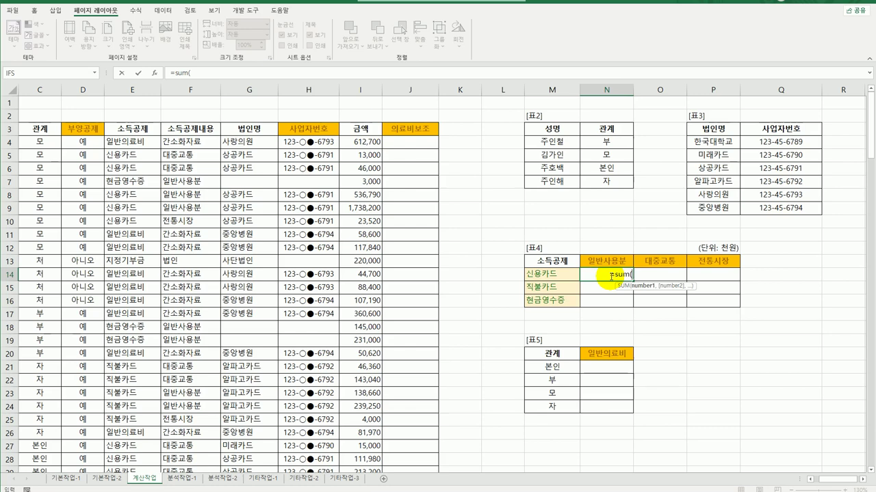
type("if(")
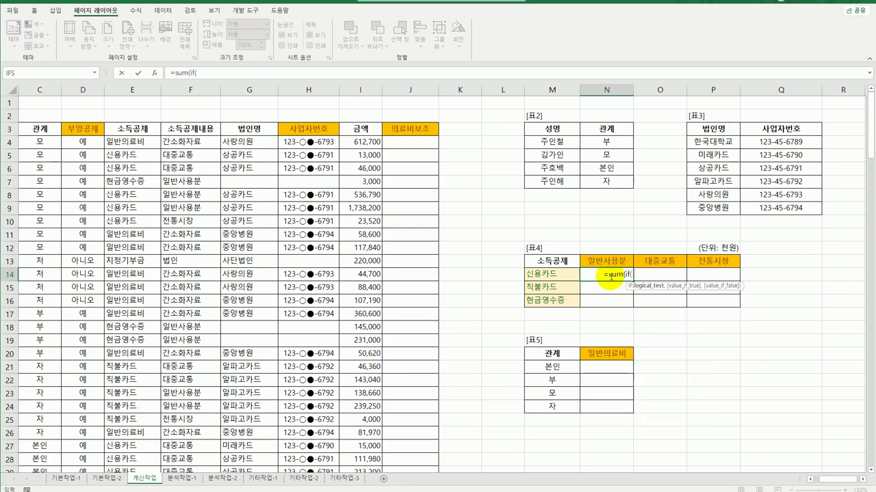
type("(")
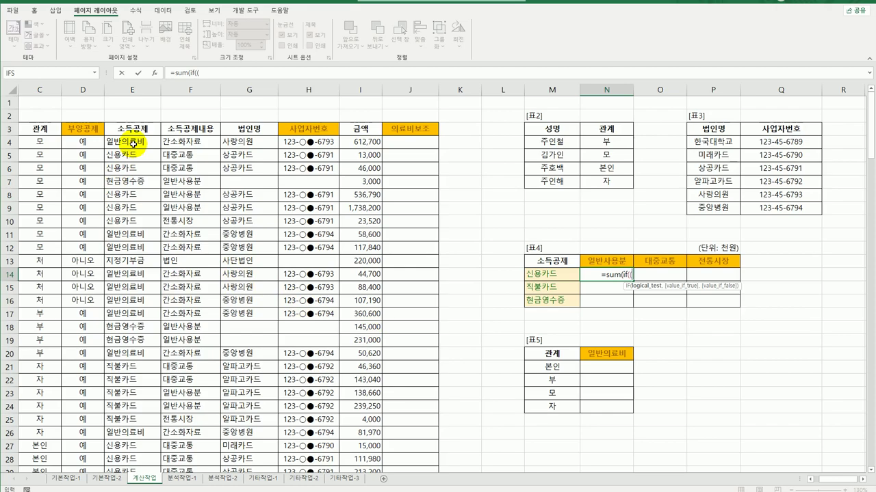
left_click_drag(132, 143, 140, 448)
scroll(159, 424, "up", 5)
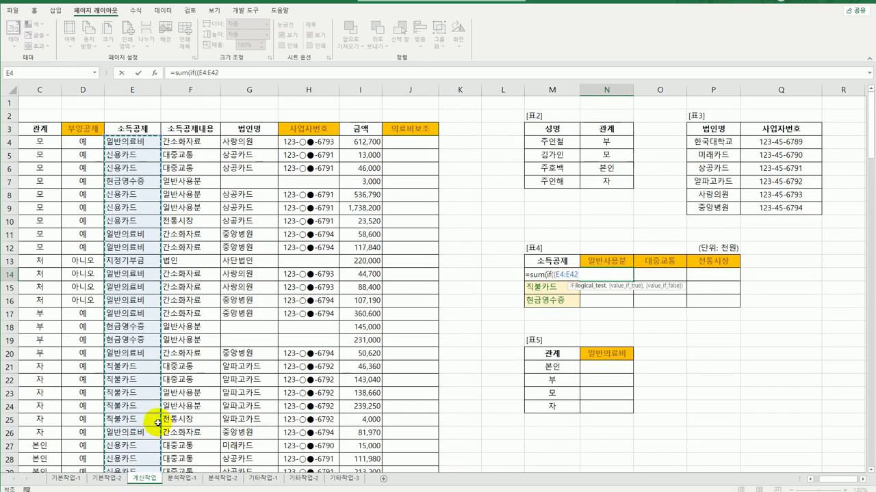
key("F4")
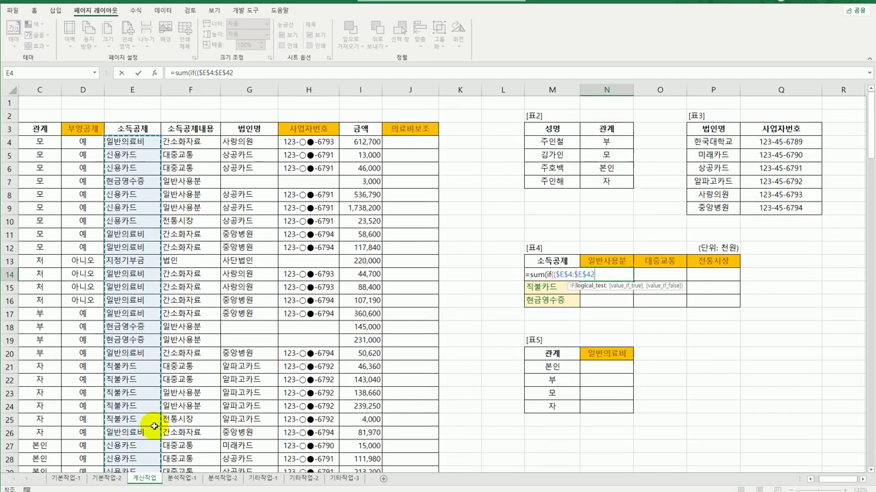
Compare the 소득공제 range in N14's formula with 표4's 신용카드 label using the column-locked reference $M14.
type("=")
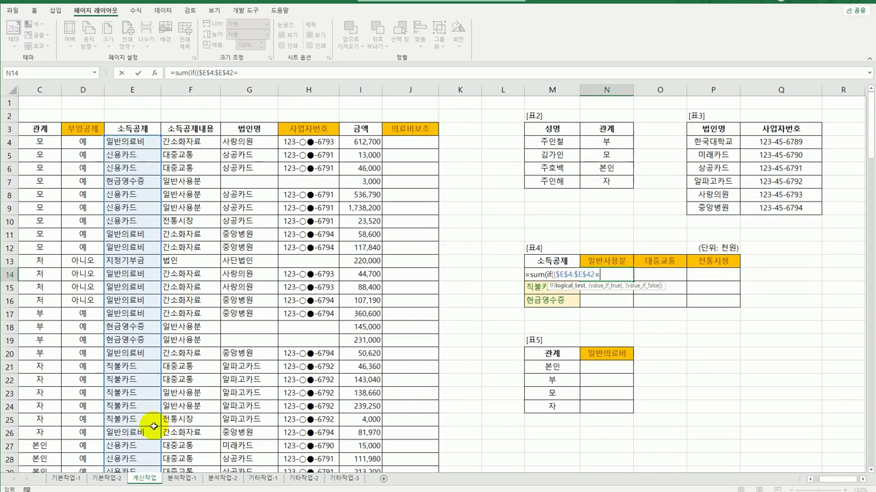
left_click(512, 276)
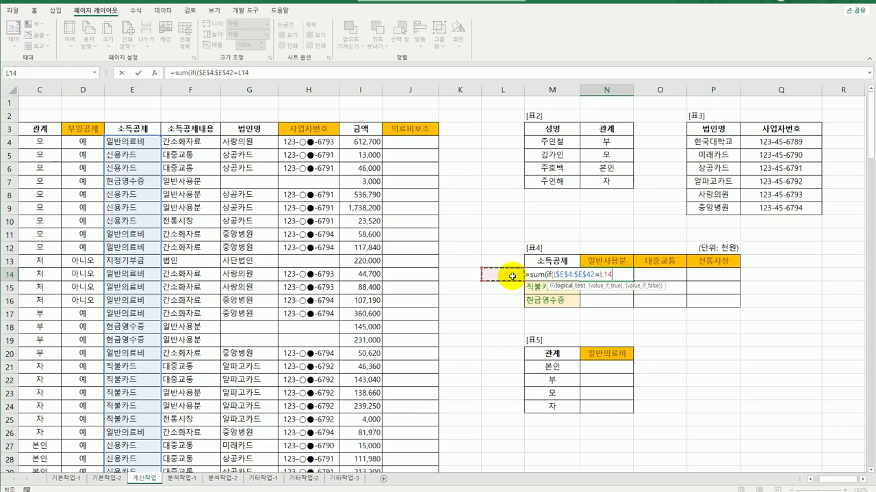
key("Right")
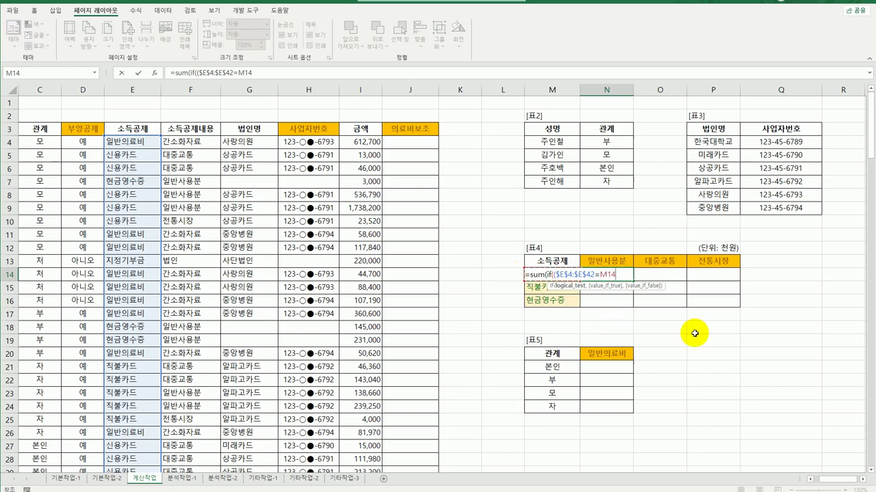
key("F4")
key("F4")
key("F4")
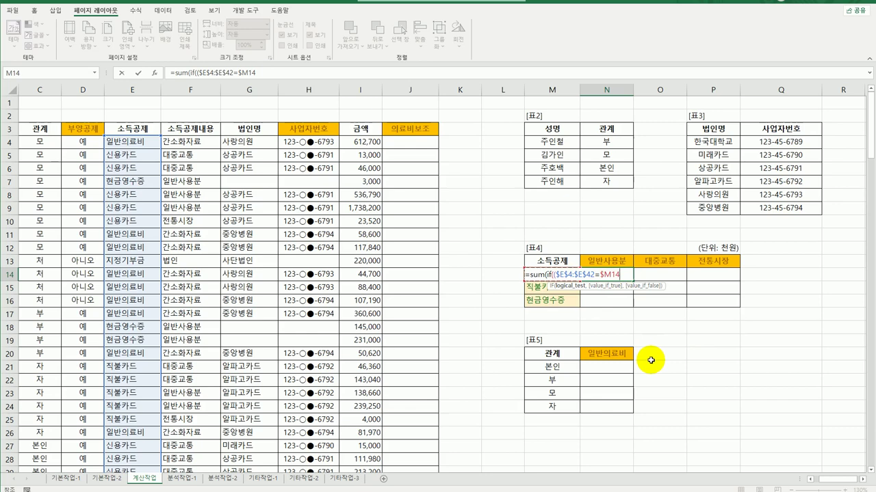
Multiply by a second condition in N14's formula comparing the 소득공제내용 range $F$4:$F$42 with the row-locked header N$13.
type(")*(")
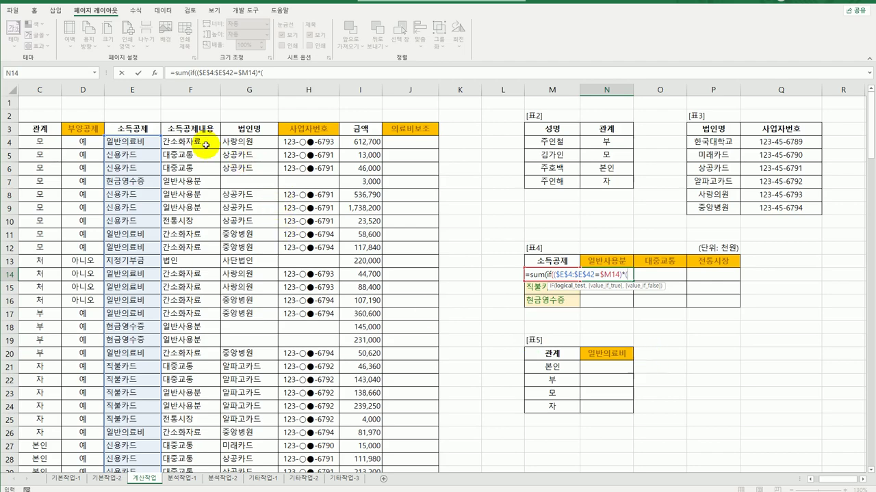
left_click_drag(206, 145, 186, 434)
scroll(239, 407, "up", 5)
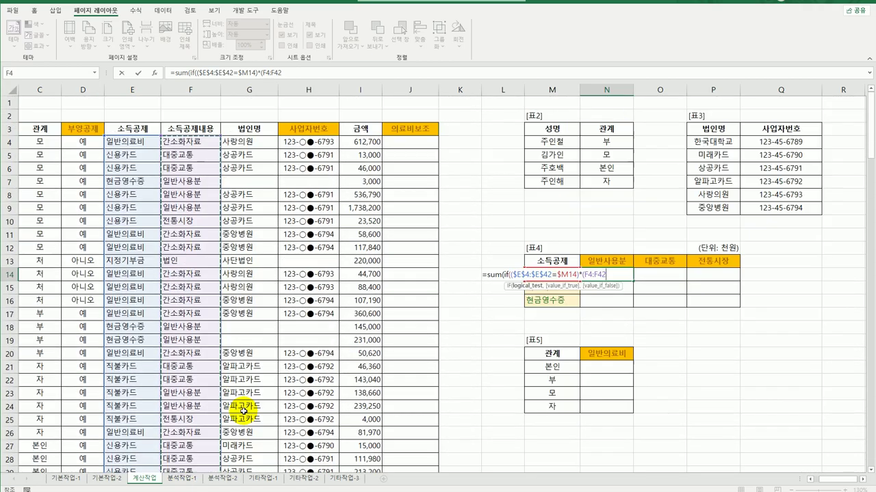
key("F4")
type("=")
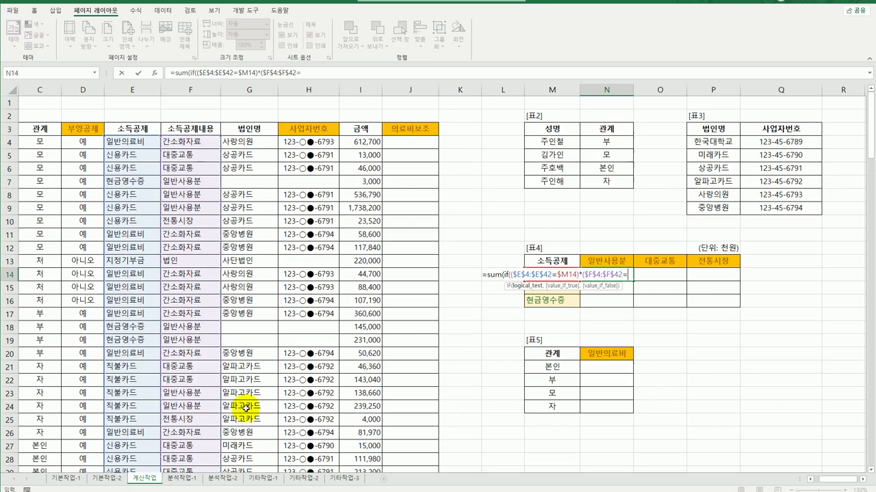
left_click(593, 261)
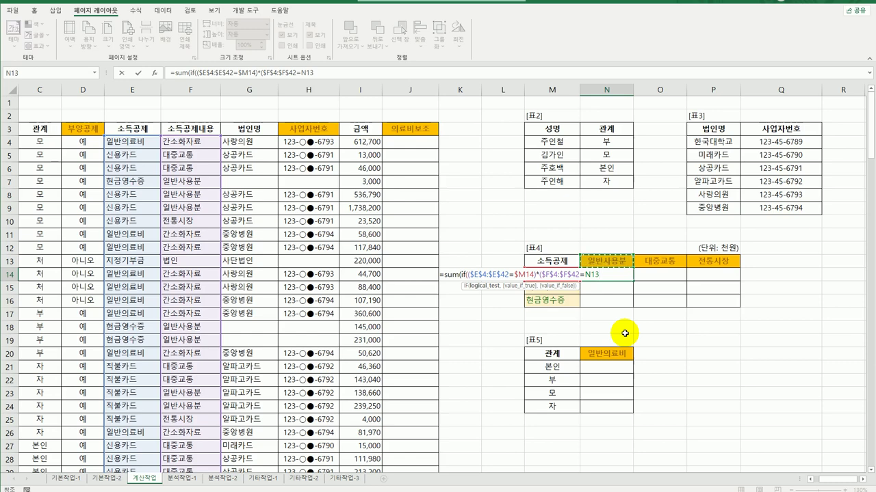
key("F4")
key("F4")
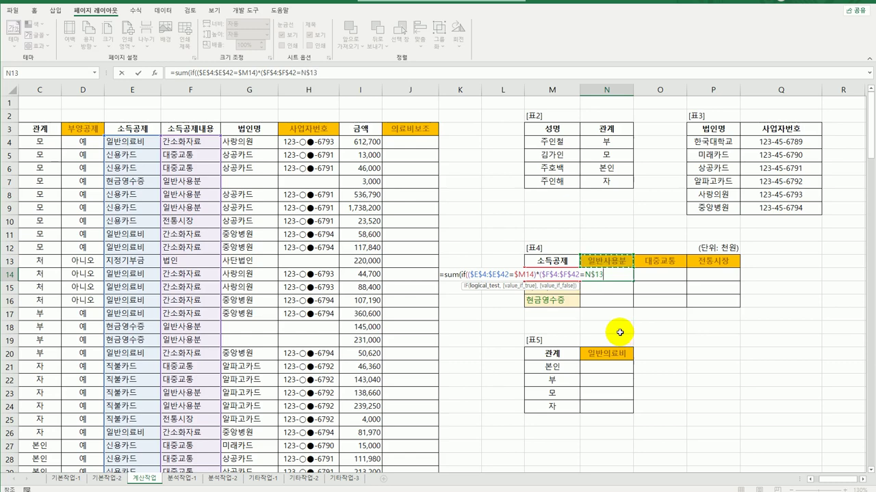
type("),")
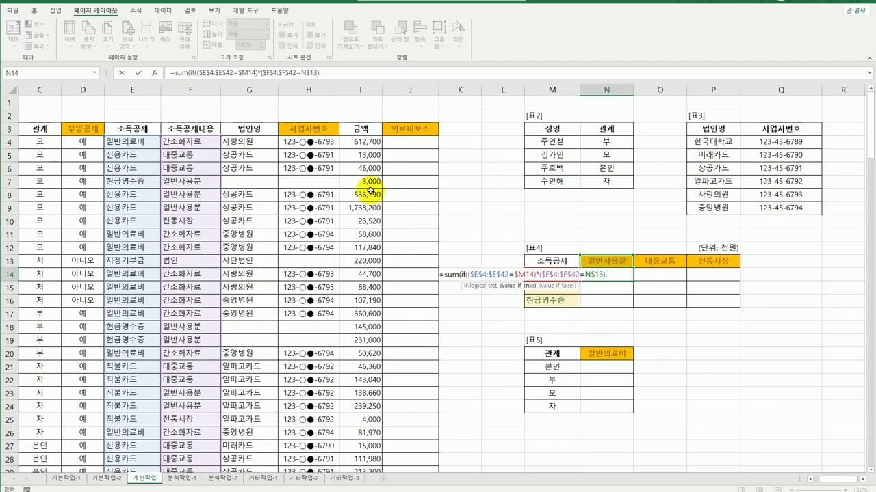
Set the true value of N14's IF to the absolute 금액 range $I$4:$I$42.
left_click_drag(360, 142, 360, 446)
scroll(567, 420, "up", 5)
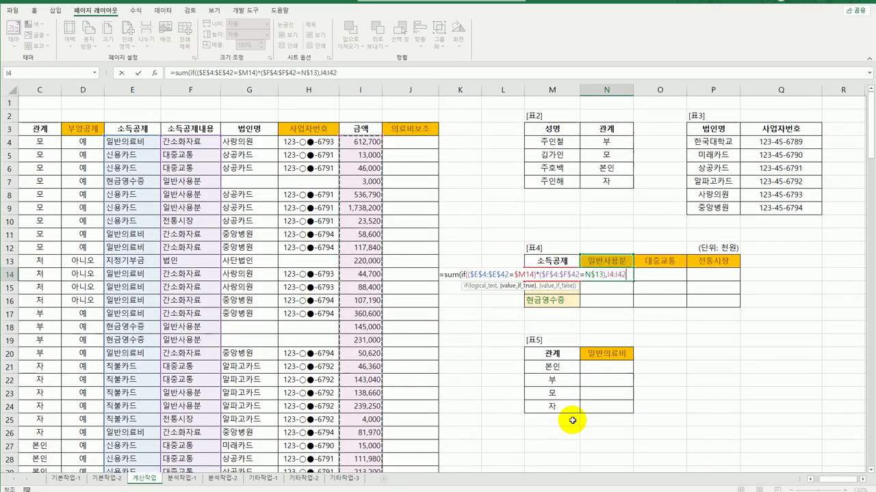
key("F4")
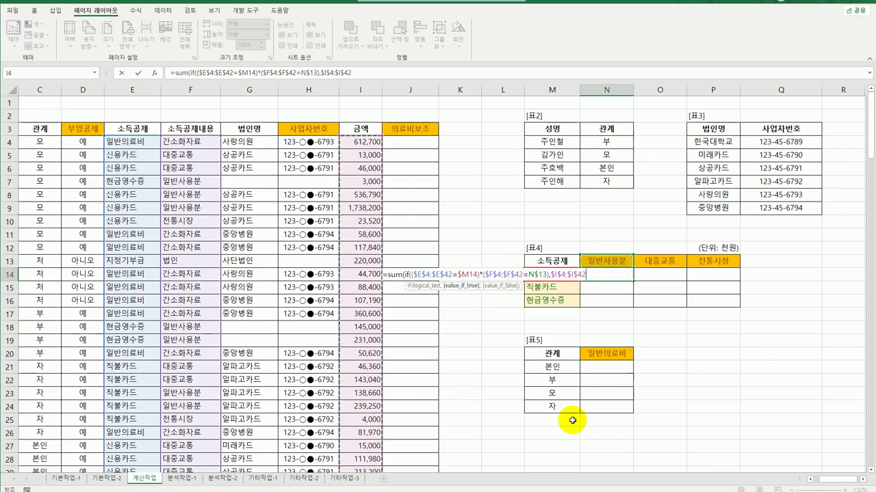
Close N14's SUM(IF( brackets, enter it as an array formula, and fill it across 표4 through P16.
type(")")
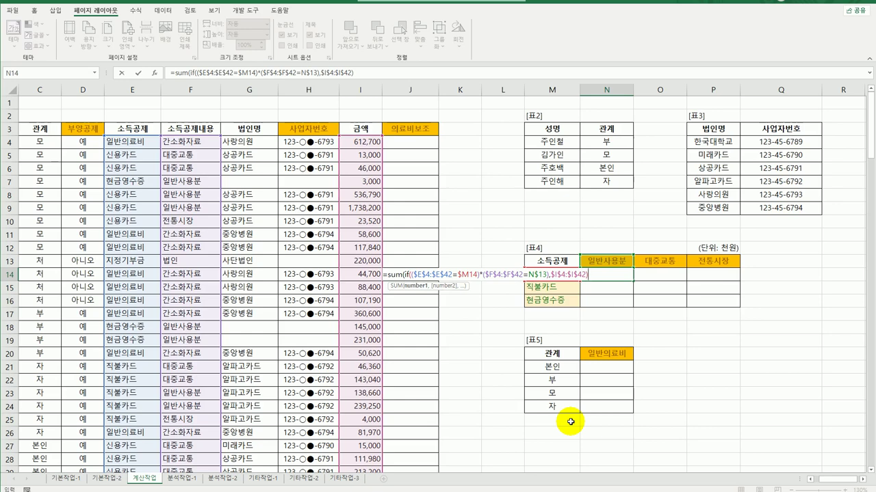
type(")")
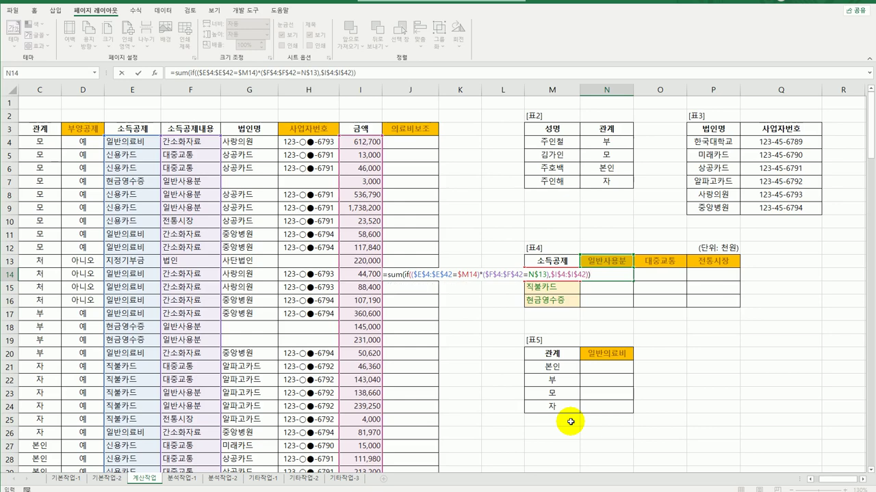
key("ctrl+shift+Return")
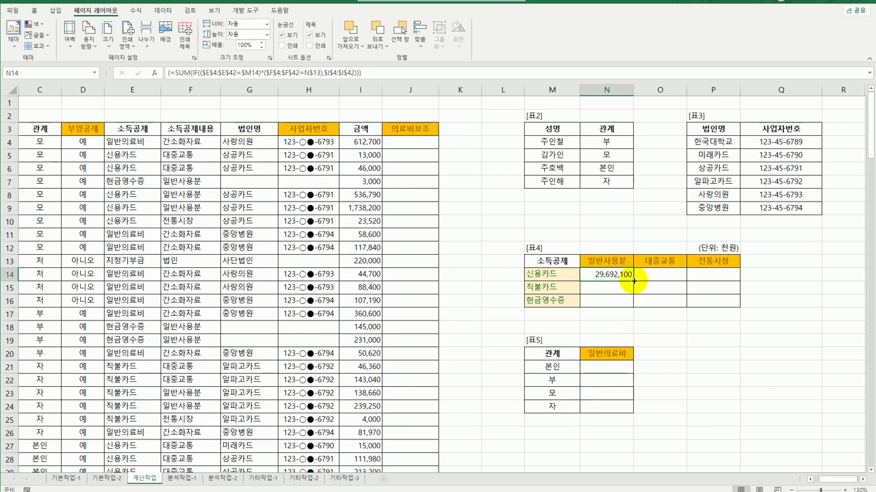
left_click_drag(634, 280, 719, 308)
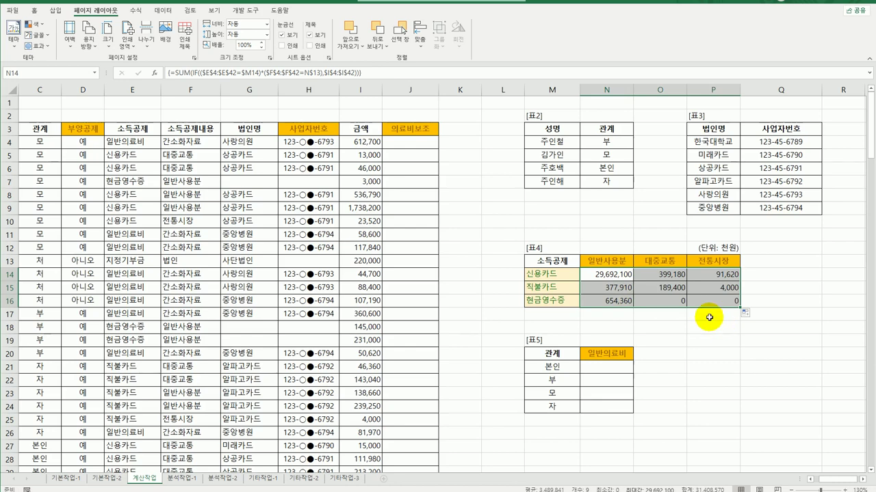
Reopen 표4's N14 formula and put a TEXT function in front of its SUM.
left_click(622, 274)
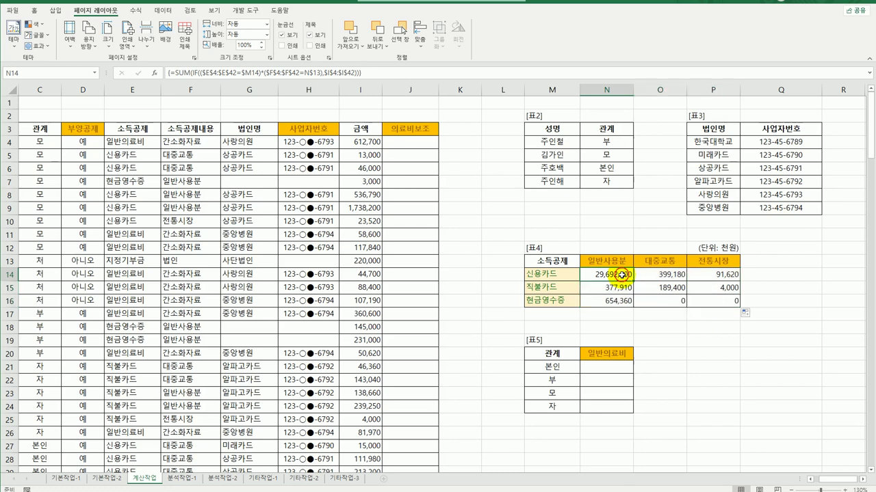
double_click(606, 275)
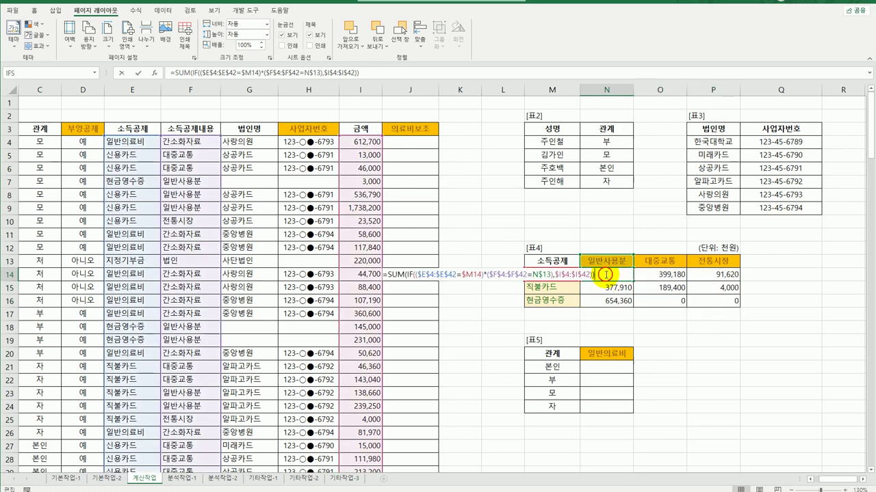
left_click(387, 275)
type("text")
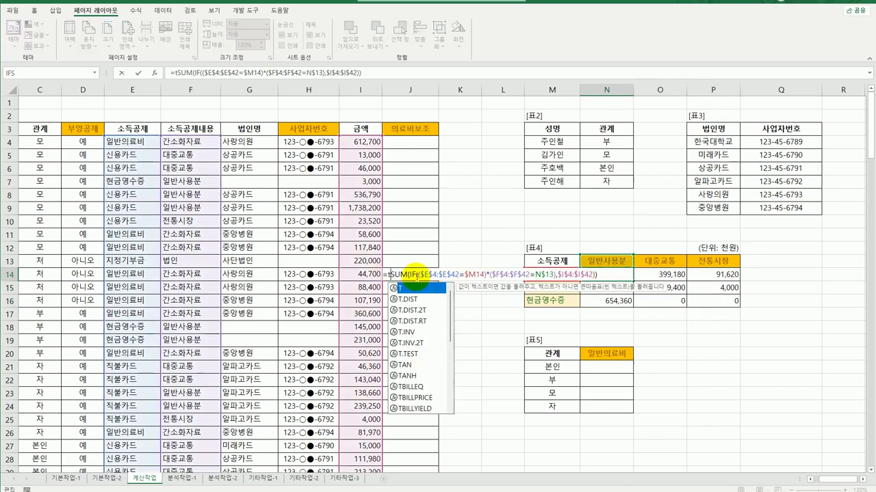
key("Tab")
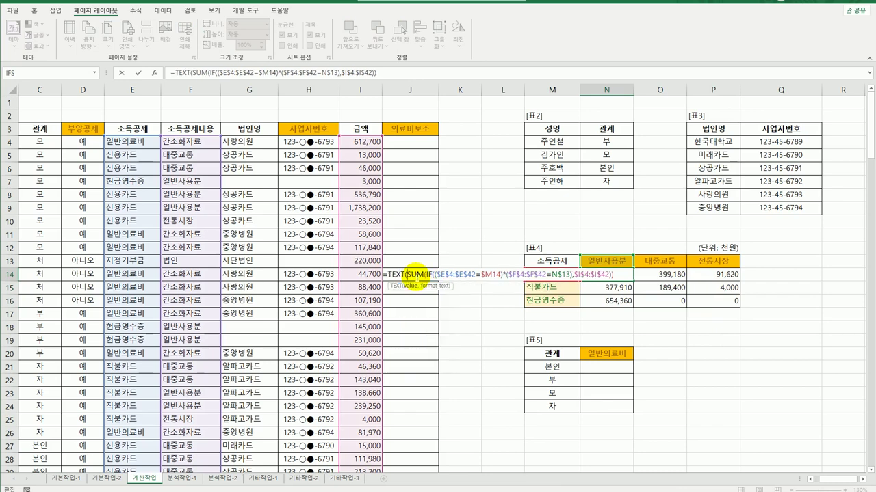
Finish N14's TEXT function with the format "#,##0," as an array formula and fill it across 표4 through P16.
type(",\"#,##0,")
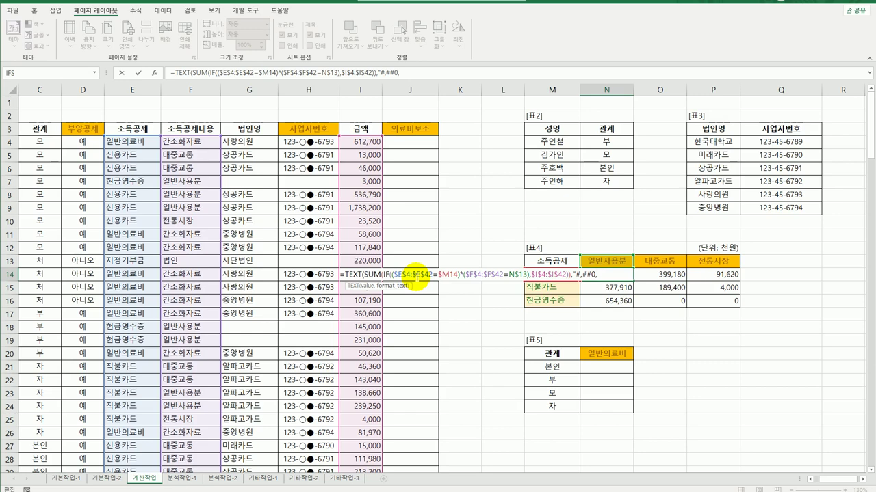
type("\")")
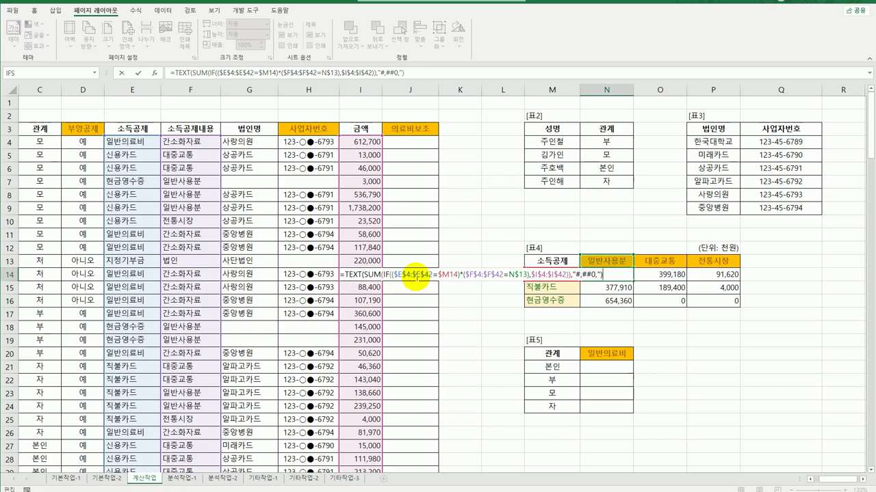
key("ctrl+shift+Return")
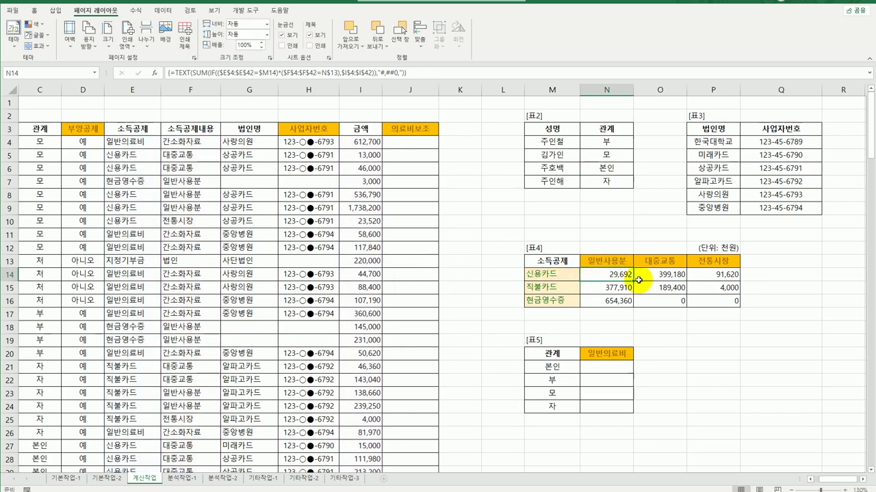
mouse_move(633, 281)
left_mouse_down()
mouse_move(629, 302)
mouse_move(729, 306)
left_mouse_up()
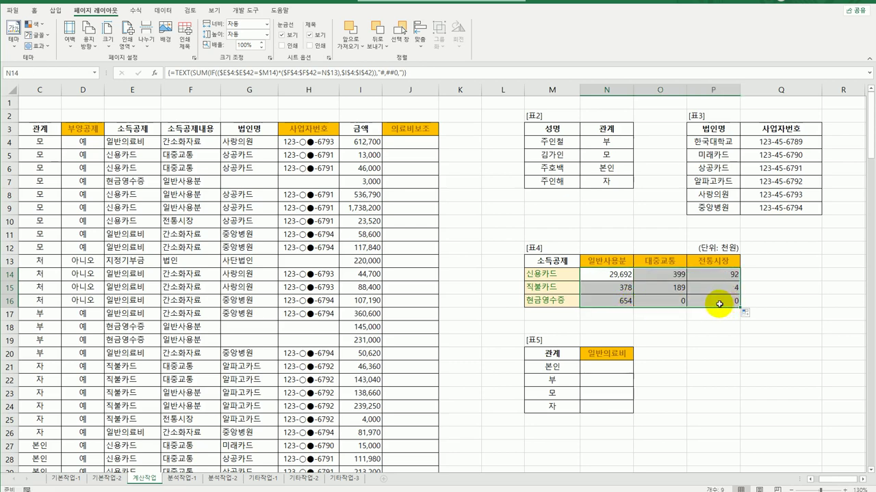
left_click(714, 306)
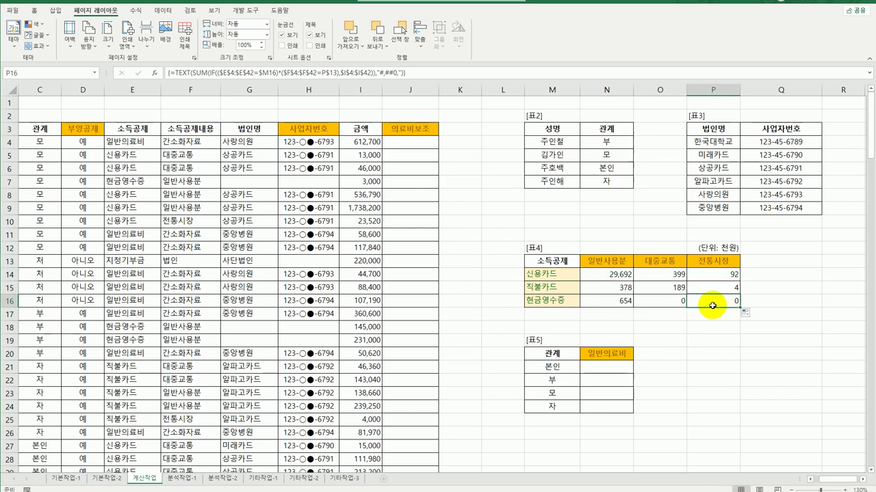
Start a LARGE(IF( formula in 표5's cell N21 and open the bracket for its first condition.
left_click(607, 370)
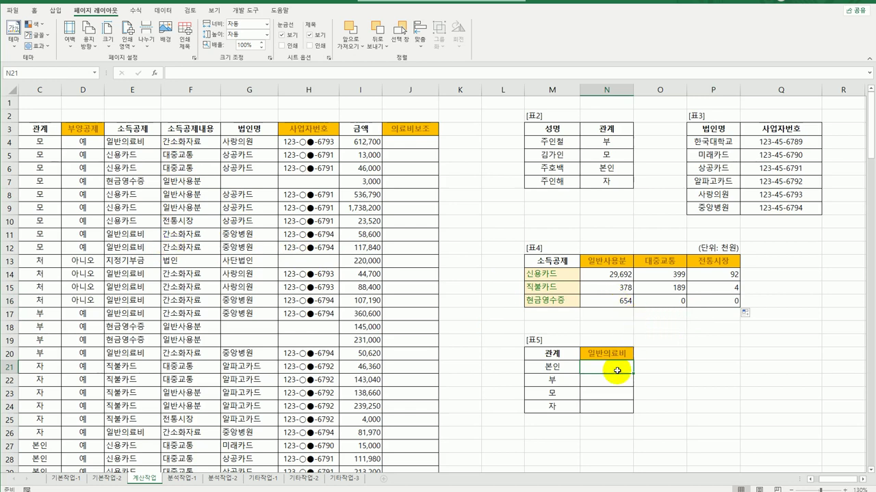
left_click_drag(611, 369, 602, 408)
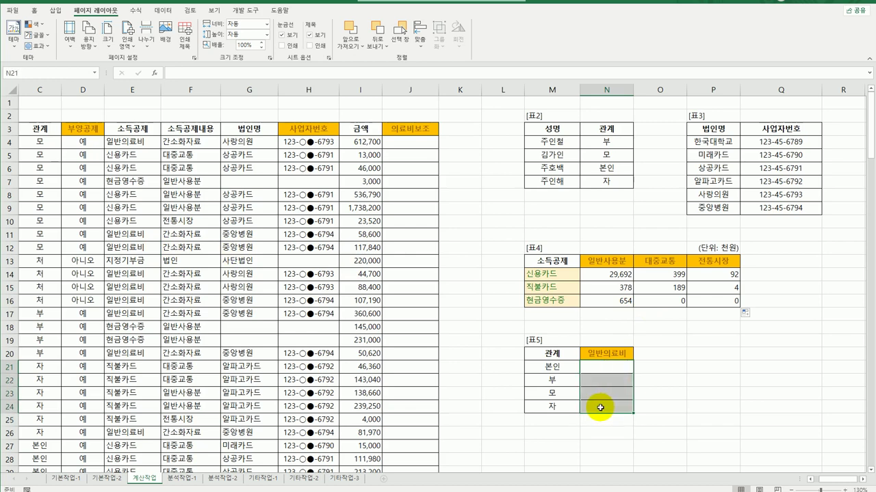
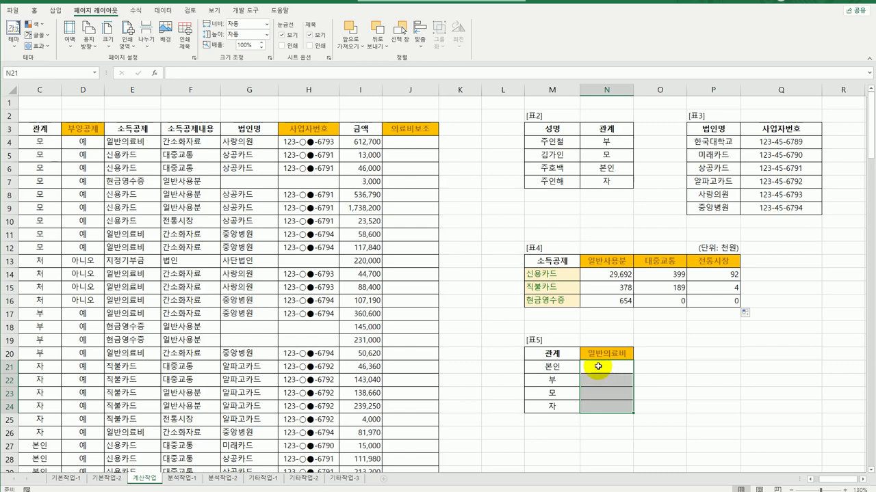
left_click(595, 368)
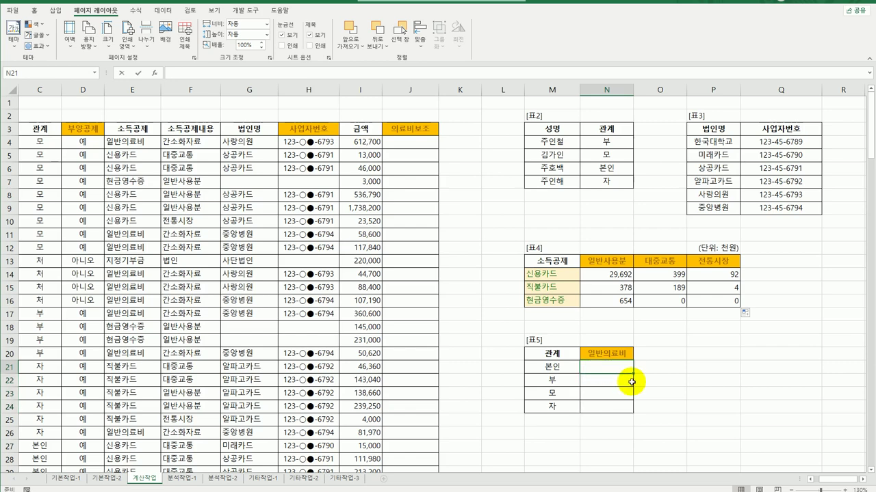
type("=la")
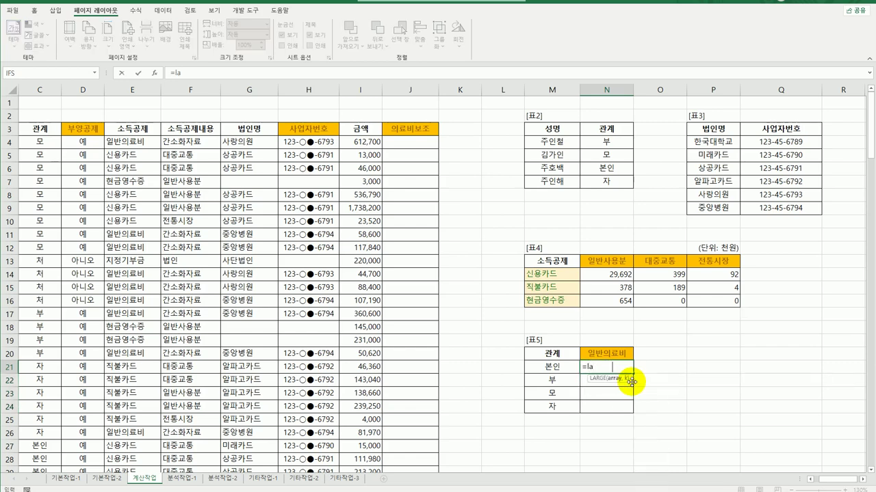
key("Tab")
type("IF(")
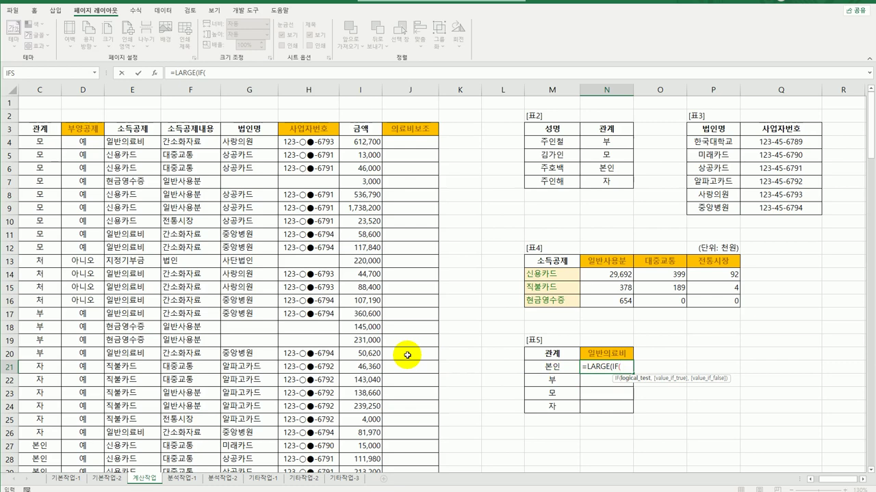
type("(")
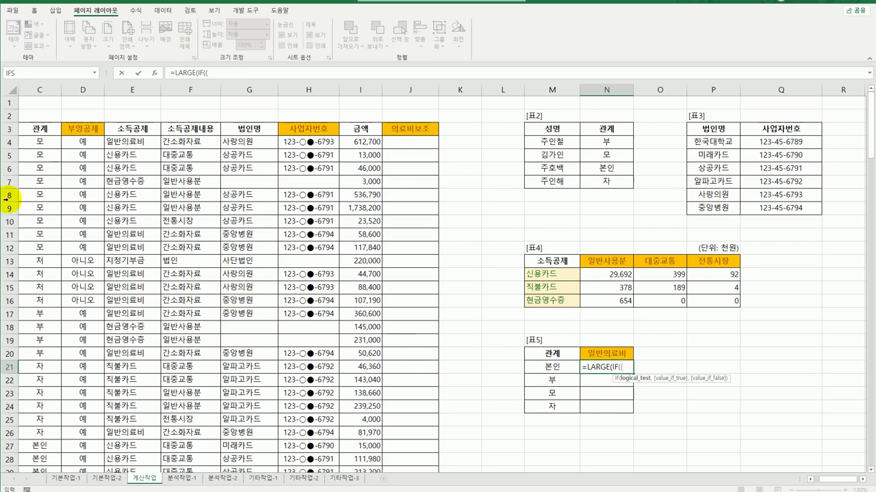
Set N21's first condition to the absolute 관계 range $C$4:$C$42 equal to M21, followed by a multiplication sign and an opening bracket.
left_click(54, 144)
left_click_drag(54, 143, 39, 449)
key("F4")
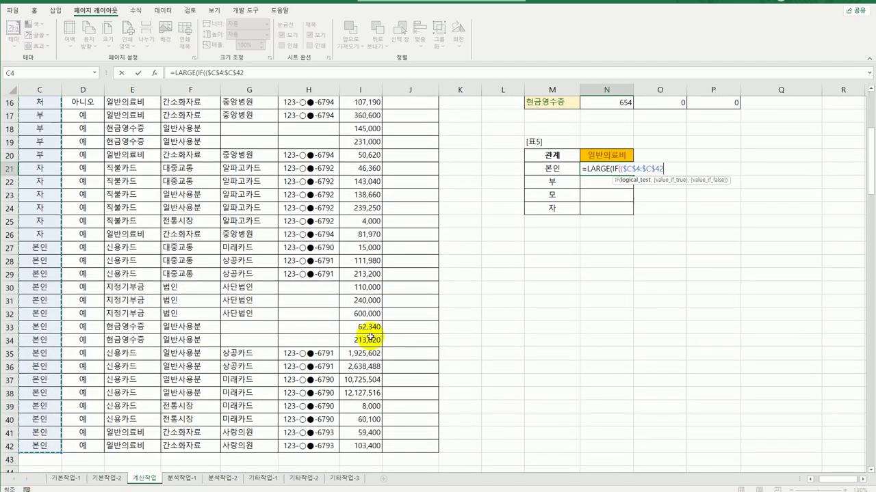
type("=")
key("Left")
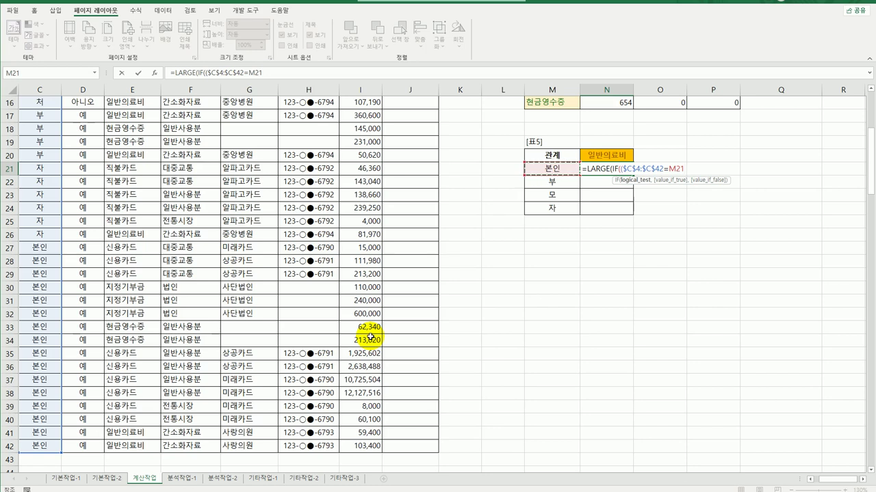
type(")*(")
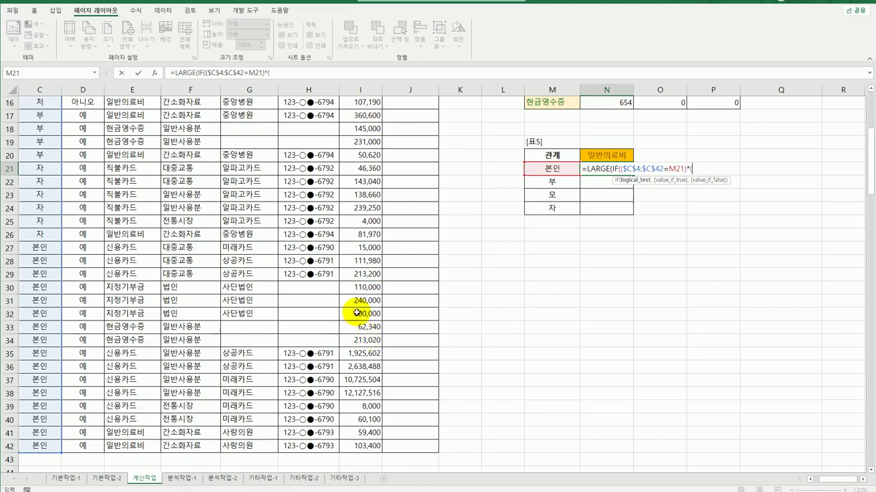
Set N21's second condition to the absolute 소득공제 range $E$4:$E$42 equal to the 일반의료비 header $N$20.
scroll(362, 307, "up", 5)
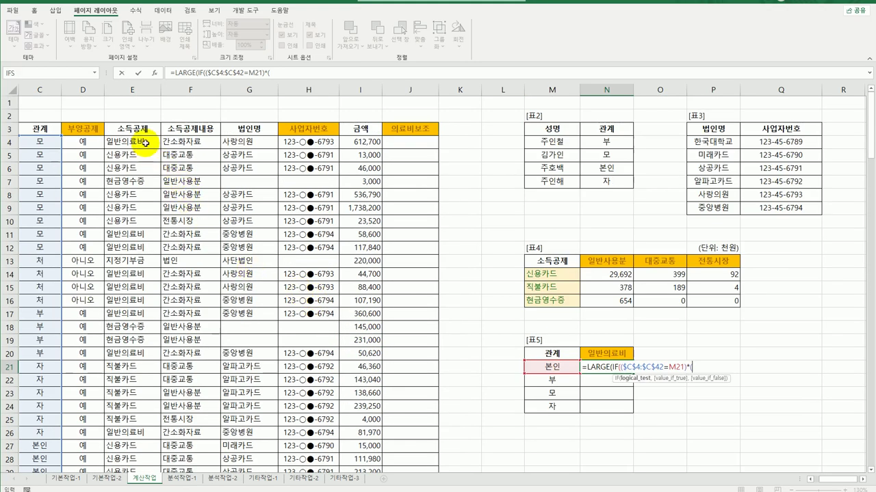
left_click_drag(132, 141, 141, 446)
key("F4")
type("=")
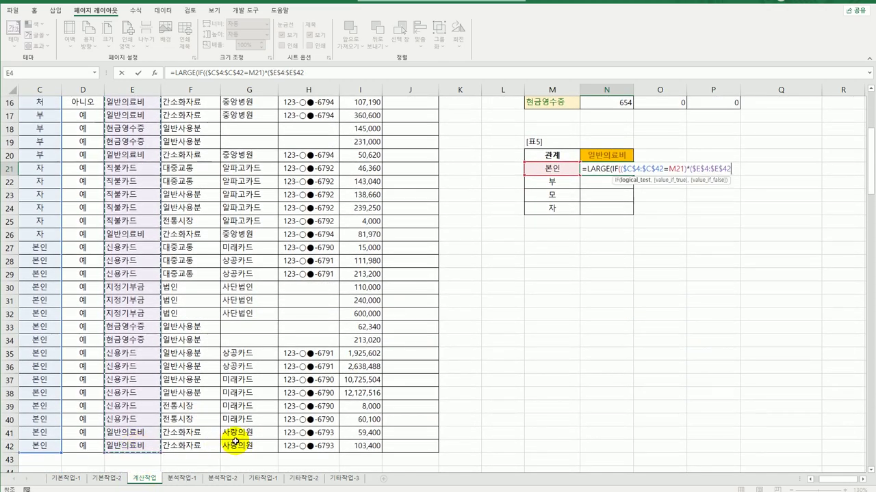
left_click(607, 153)
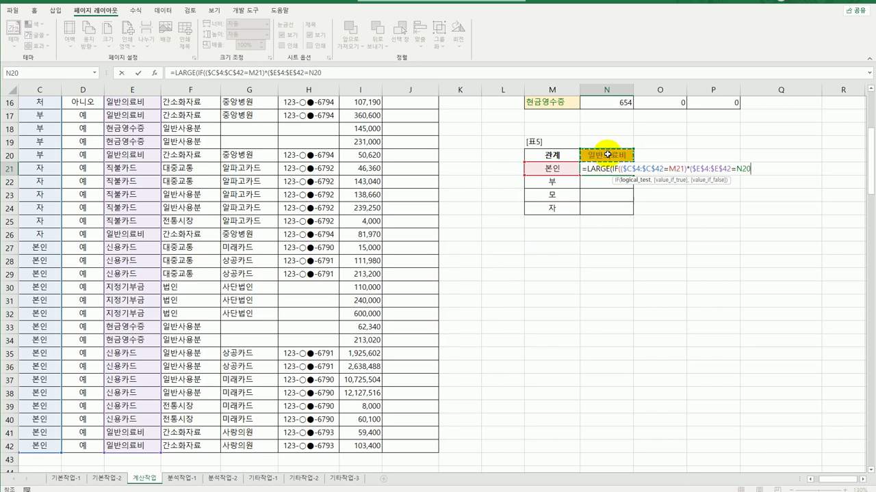
key("F4")
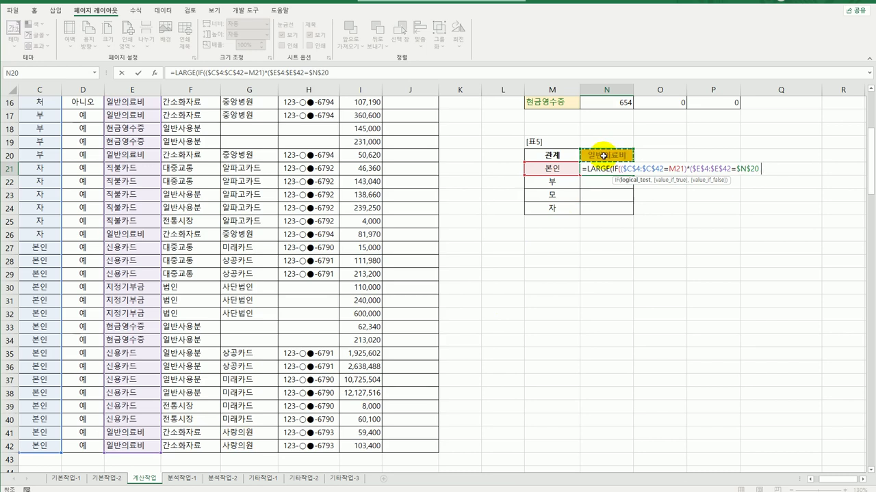
type("),")
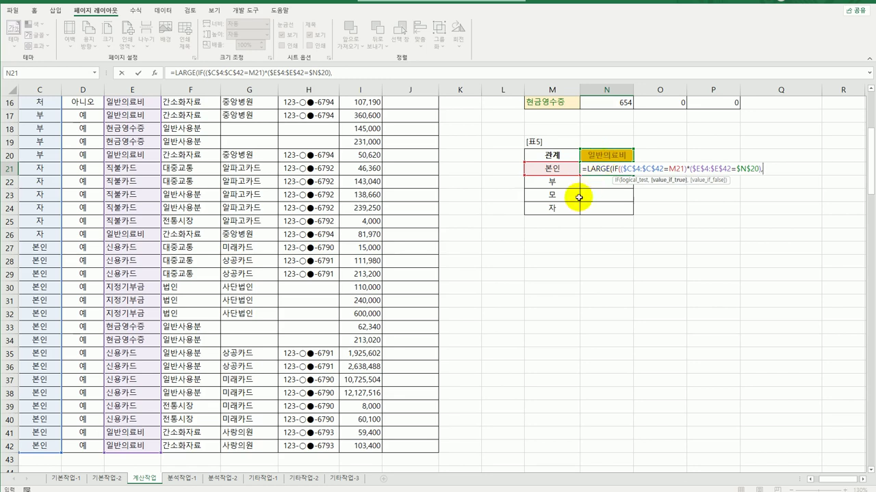
Set the true value of N21's IF to the absolute 금액 range $I$4:$I$42 and close the IF.
scroll(320, 201, "up", 1)
scroll(320, 201, "up", 4)
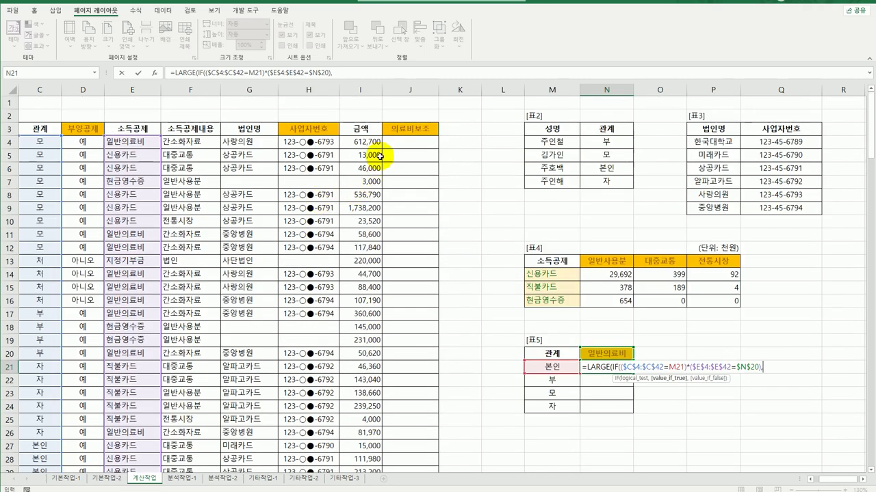
left_click_drag(372, 140, 360, 433)
key("F4")
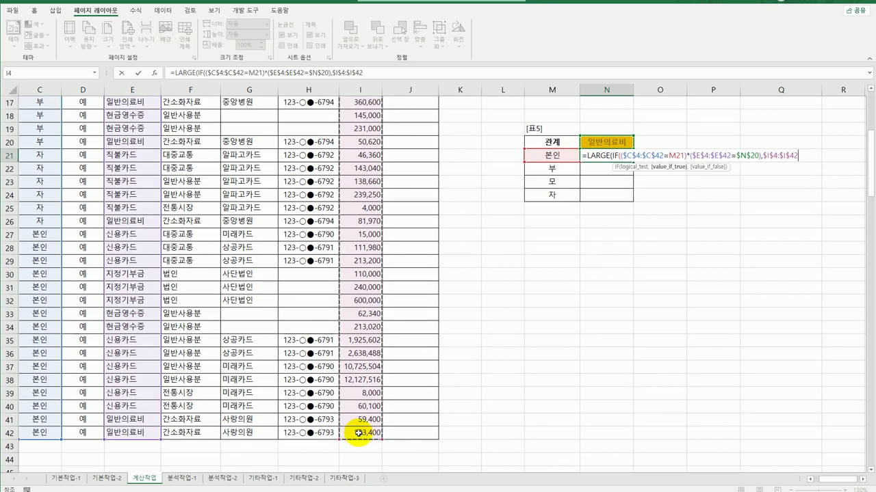
type(")")
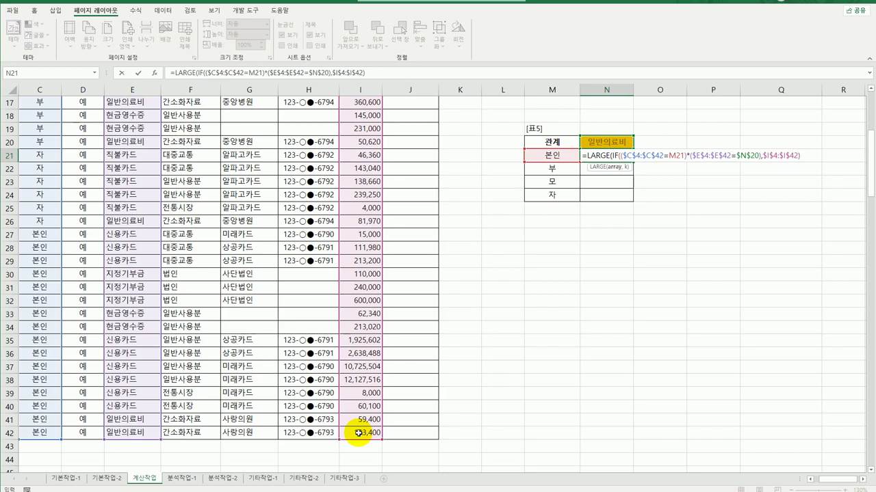
Set LARGE's rank to 1, enter N21 as an array formula, and fill it down 표5 to N24.
type(",")
type(")")
key("ctrl+shift+Return")
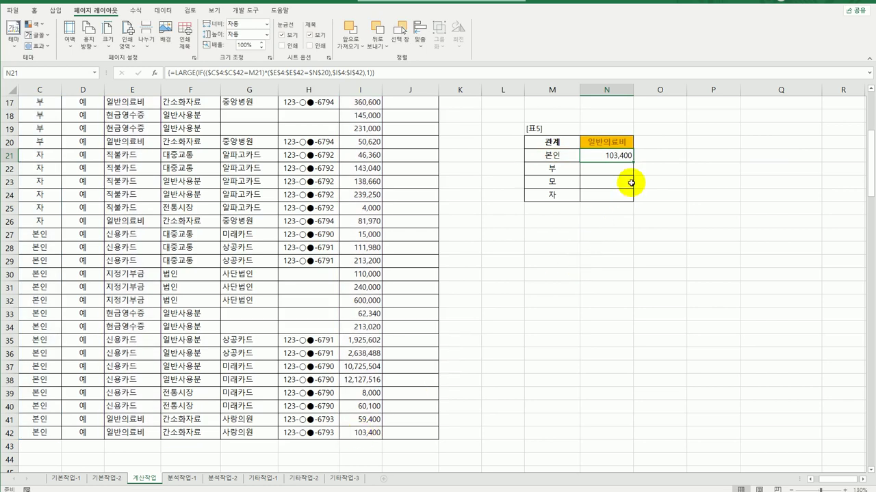
left_click_drag(633, 162, 637, 200)
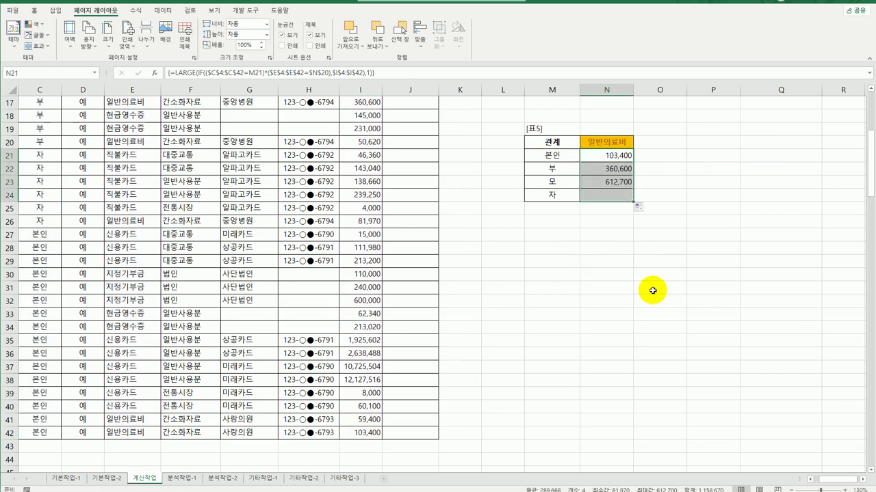
Extend N21's formula with a minus sign followed by a copy of its whole LARGE expression.
left_click(619, 158)
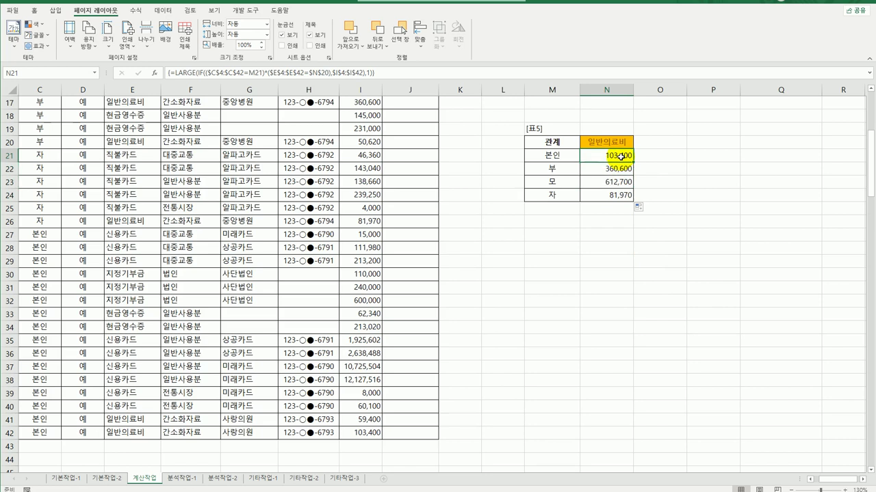
double_click(621, 157)
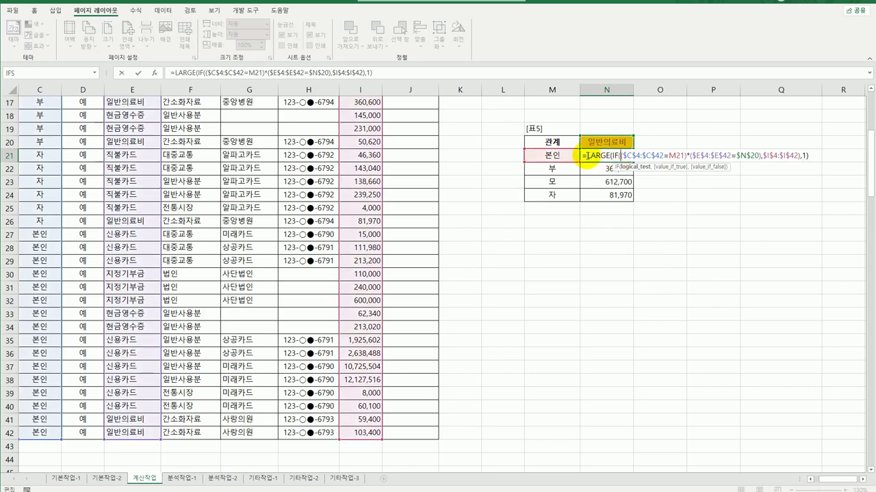
left_click_drag(585, 156, 812, 157)
key("ctrl+c")
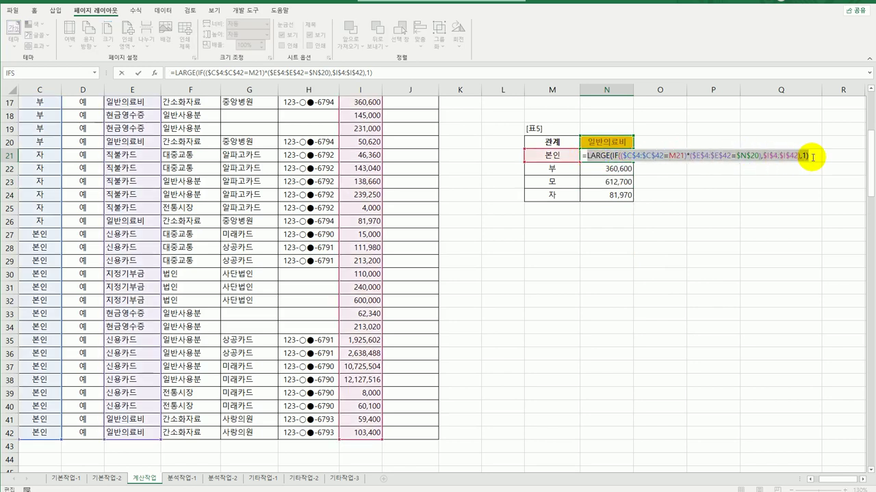
left_click(813, 157)
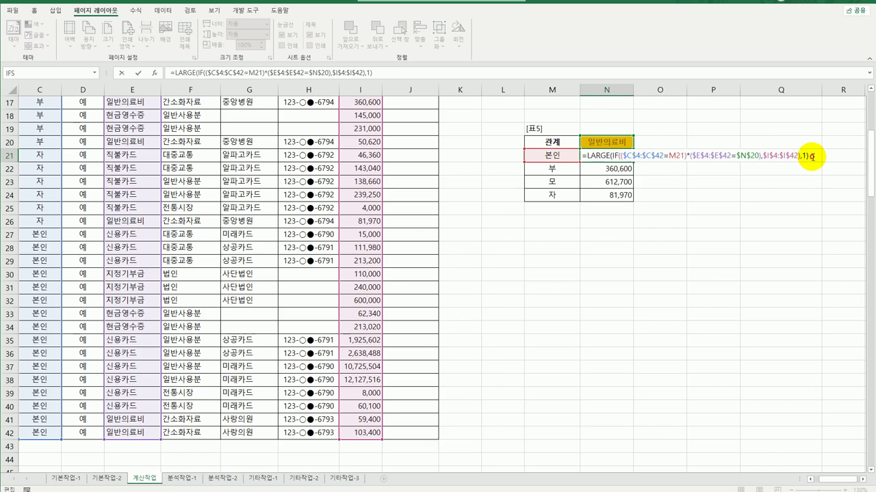
type("-")
key("ctrl+v")
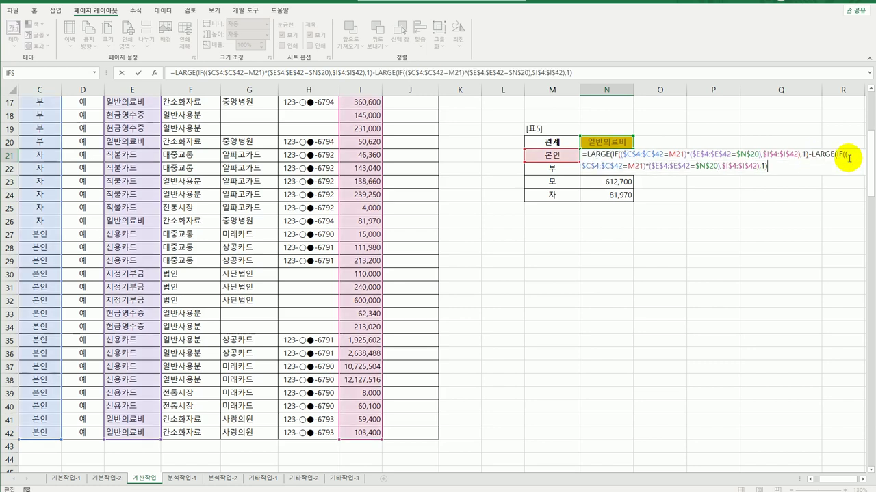
Replace the second LARGE in N21 with SMALL, enter it as an array formula, and fill it down 표5 to N24.
left_click_drag(811, 155, 835, 156)
type("small")
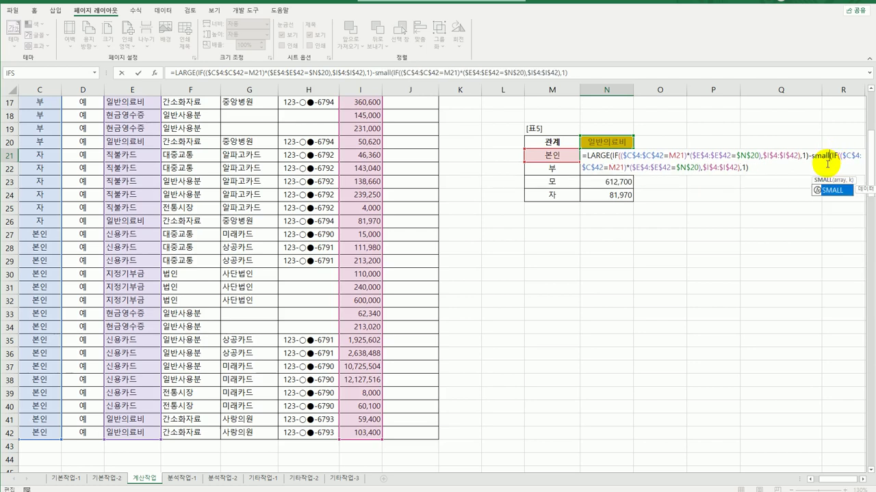
left_click(762, 168)
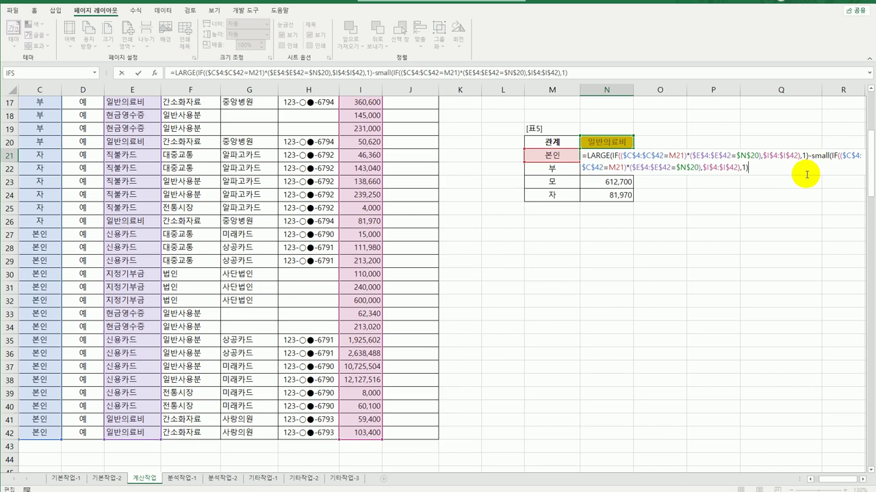
key("ctrl+shift+Return")
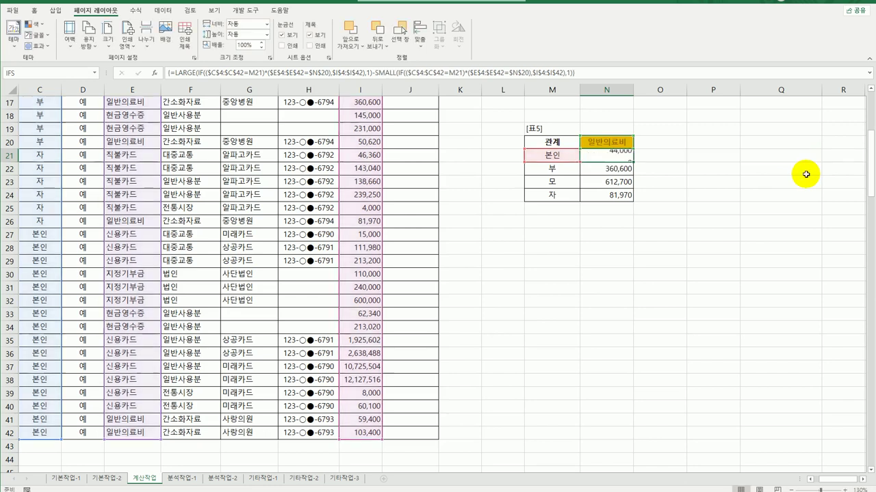
left_click_drag(633, 162, 636, 198)
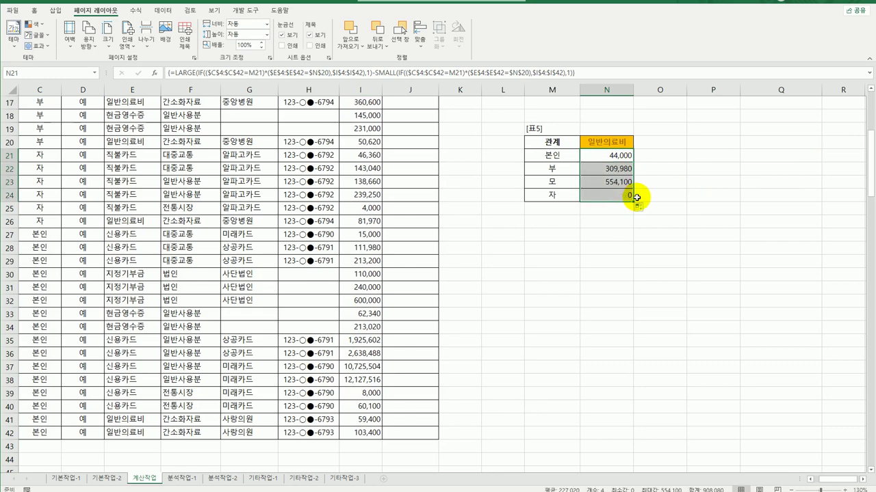
left_click(605, 158)
scroll(597, 185, "up", 5)
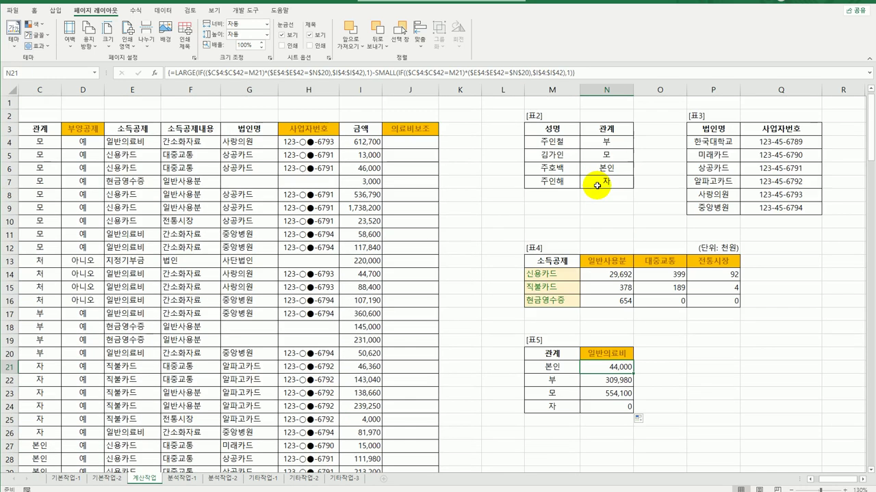
Select J4 in the 의료비보조 column, switch to the Visual Basic editor and insert a new standard module.
left_click(405, 140)
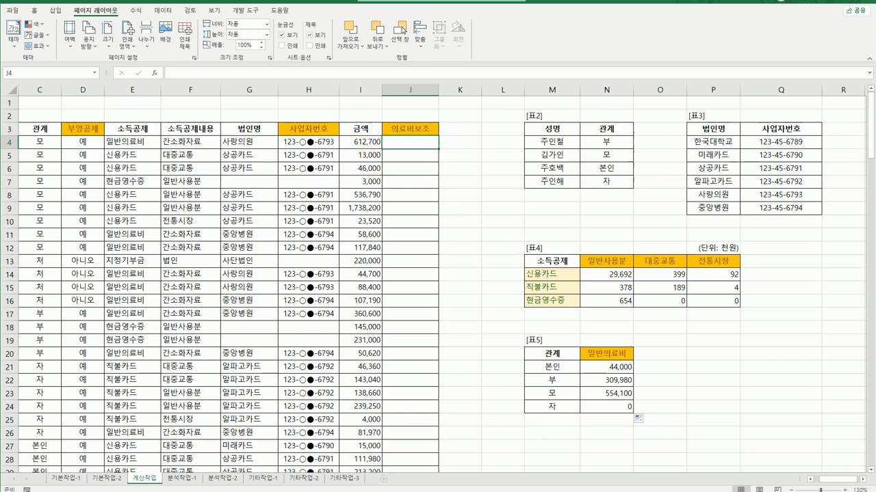
left_click(241, 11)
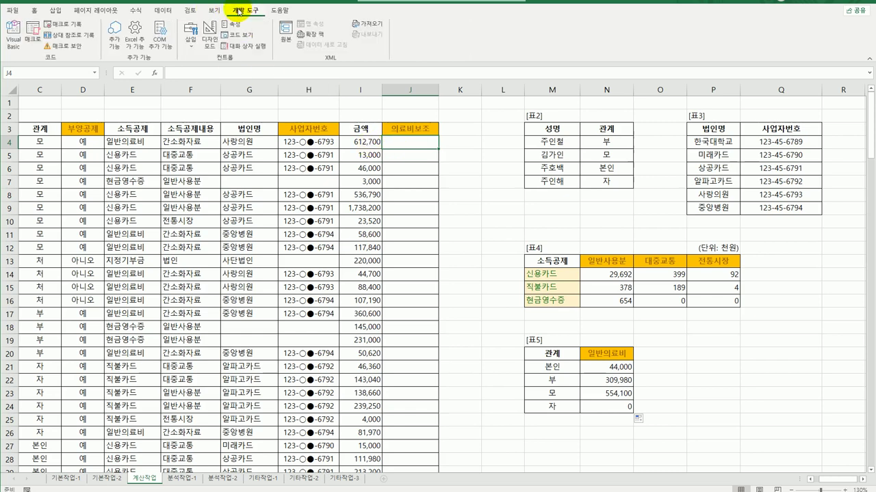
left_click(13, 38)
left_click(437, 73)
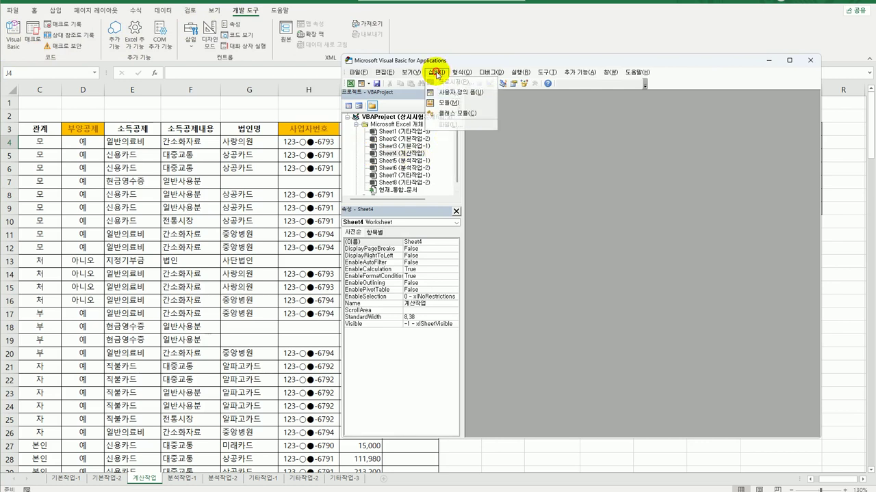
left_click(455, 107)
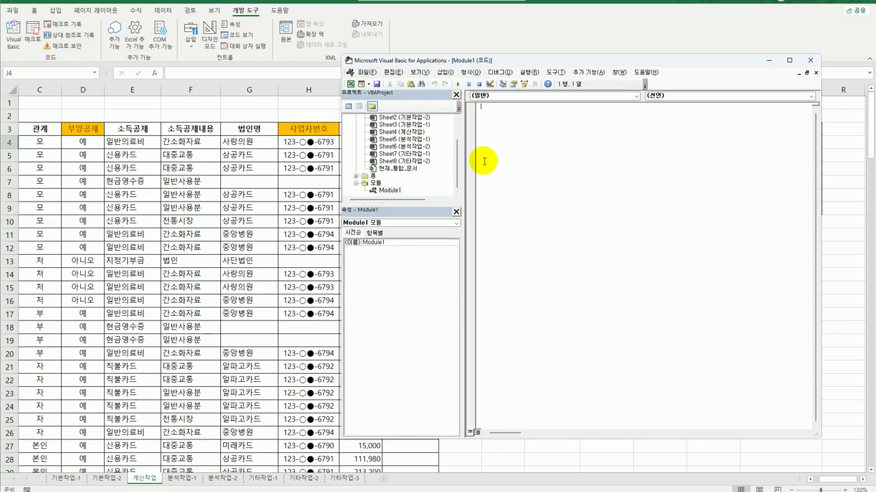
Declare the public function fn의료비보조 with the parameters 관계, 소득공제 and 금액 in the new module.
type("ㅁ")
type("ublic fun")
type("cti")
type("on ")
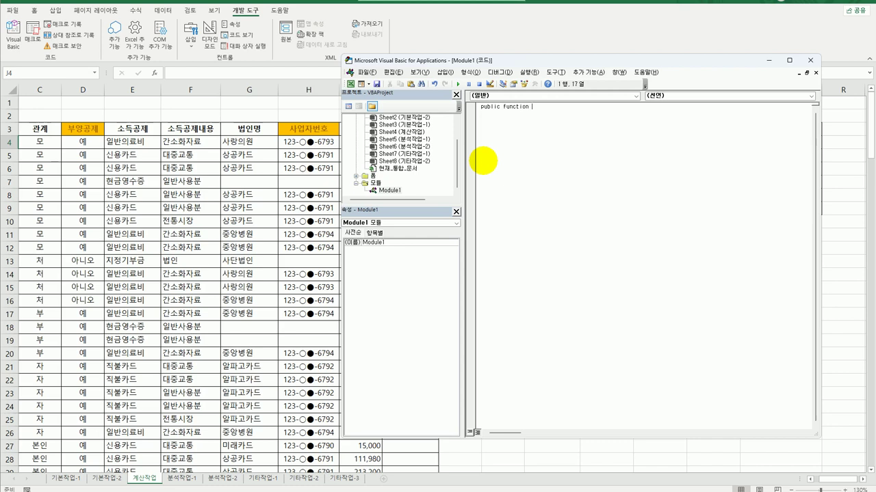
type("fn의료비보조(관계, 소득공제,")
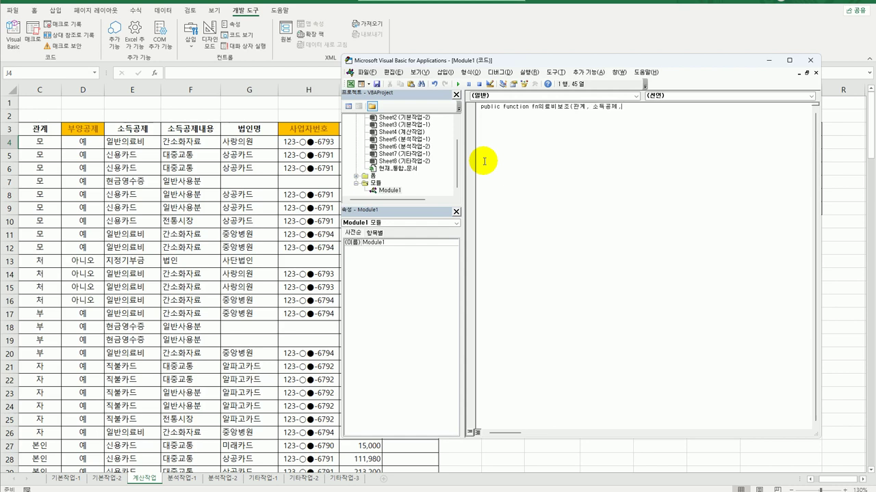
type(" 금액)")
key("Return")
key("Return")
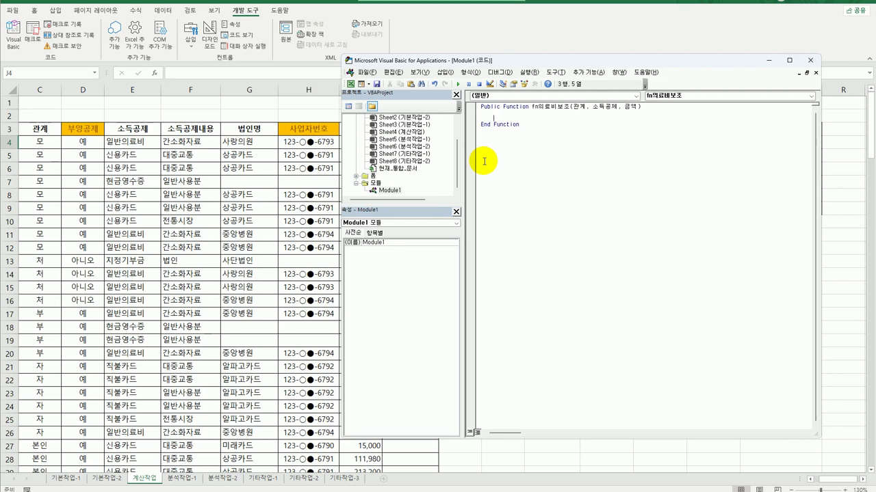
Start the function body with an If block testing whether 소득공제 equals "일반의료비".
type("if 소득공제 = \"일반의료비\" Then")
key("Return")
key("Return")
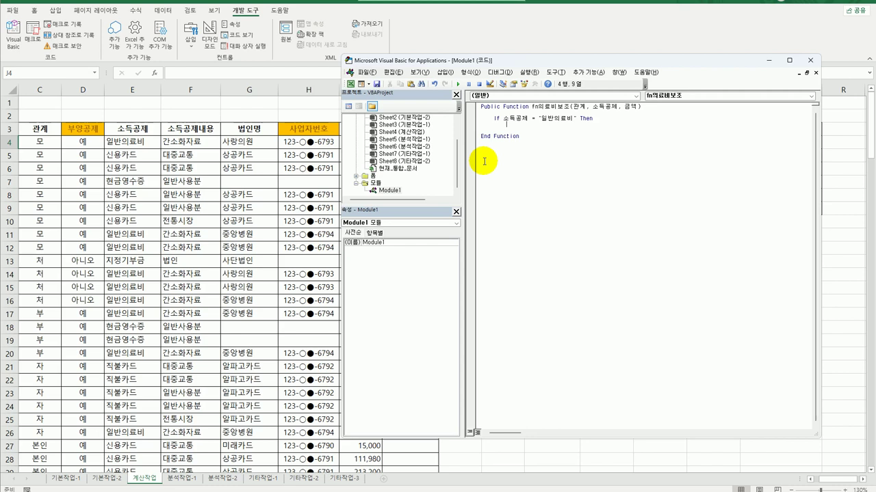
Nest an If inside the 일반의료비 block testing whether 관계 is "본인", "자" or "처", joined with Or.
type("If 관계 =\"어")
key("BackSpace")
type("ㅂ본인\" or")
type(" 관계 ")
type("=\"자\"")
type("or ㄱ")
type("관계 =")
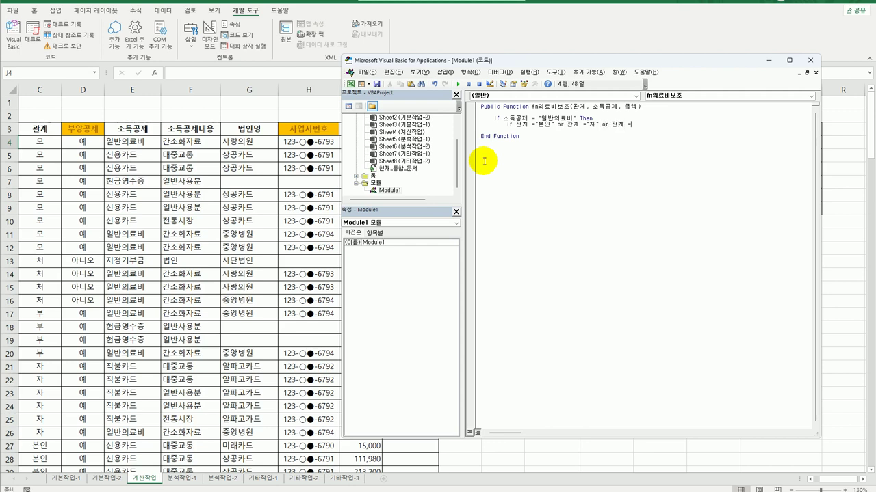
type(" \"ㅊㅓ\" Then")
key("Return")
key("Tab")
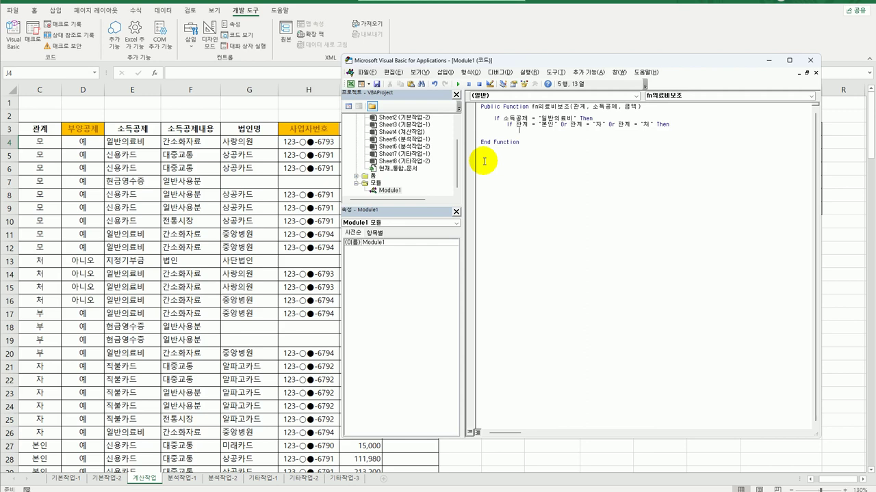
Assign 금액 * 0.8 to fn의료비보조 as the nested If's true branch.
type("fn")
type("의료비")
type("보조 =")
type(" 금액 ")
type("+ 0.")
type("8")
key("Return")
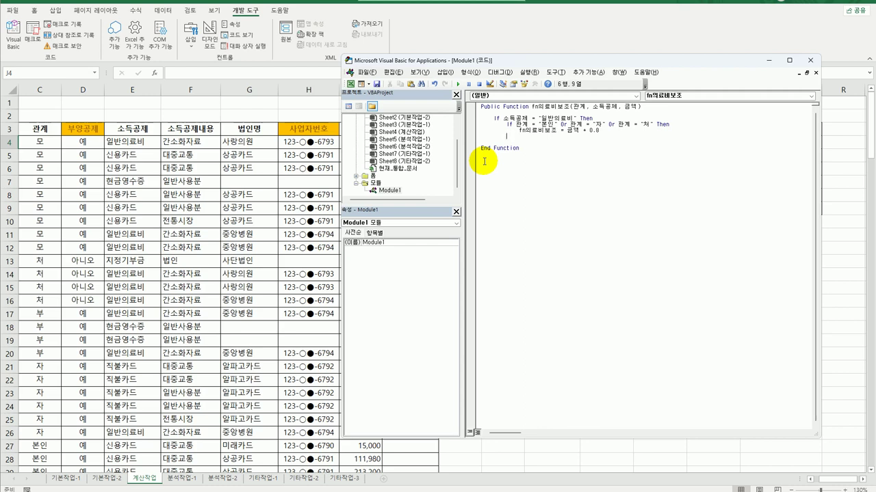
Add an Else branch to the nested If assigning 금액 * 0.5 to fn의료비보조, and close it with End If.
type("else")
key("Tab")
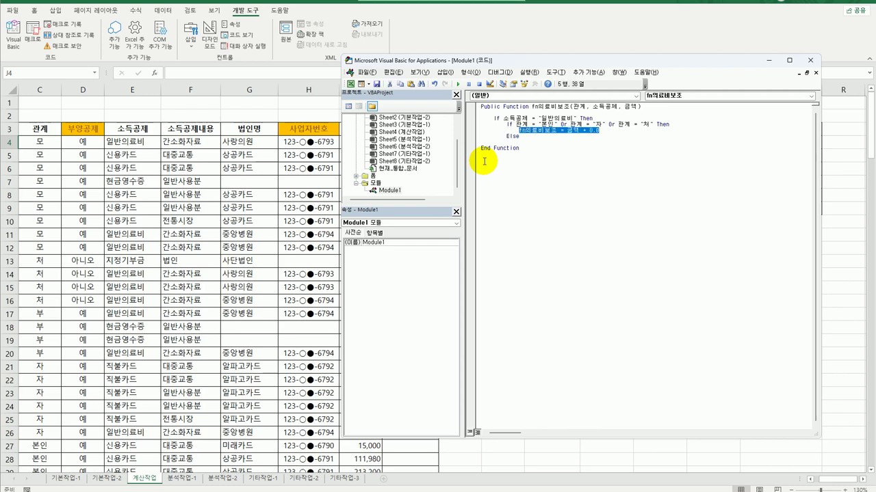
key("Down")
key("End")
key("Return")
key("BackSpace")
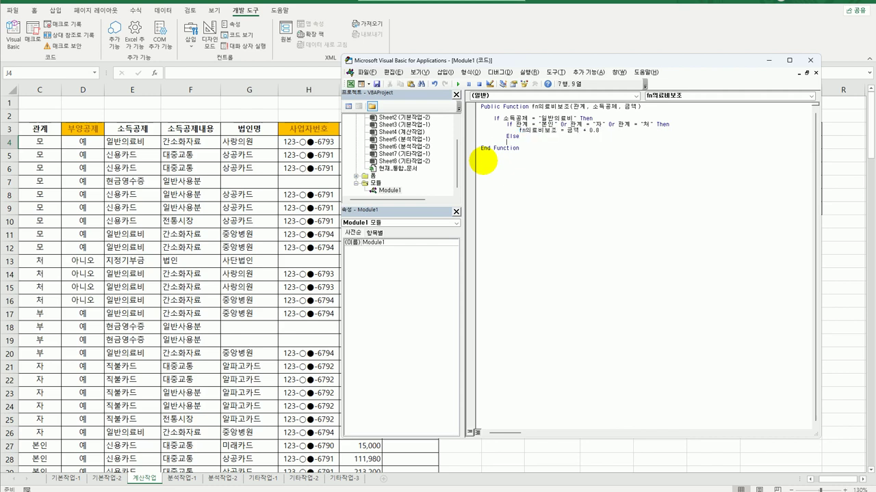
key("Tab")
type("fn의료비보조 = 금액 * 0.8")
type("5")
key("Return")
type("End If")
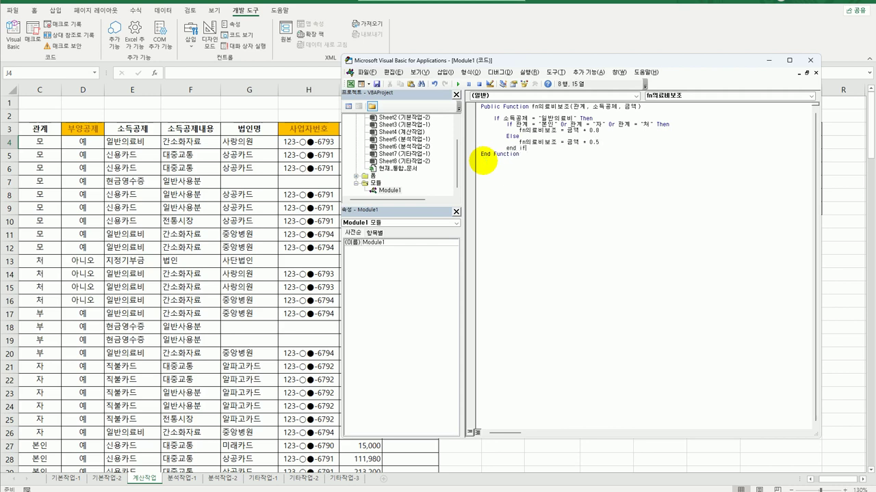
key("Return")
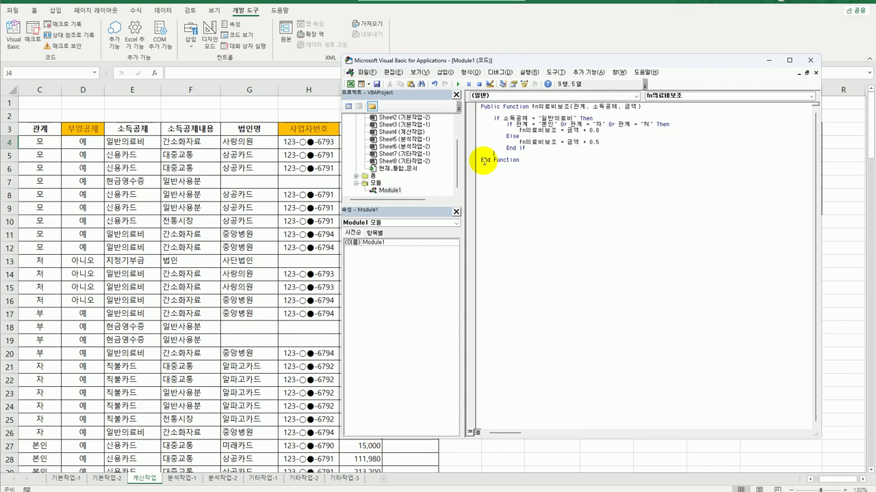
Add the outer If's Else branch setting fn의료비보조 to 0, and close the block with End If.
key("BackSpace")
type("Else")
key("Return")
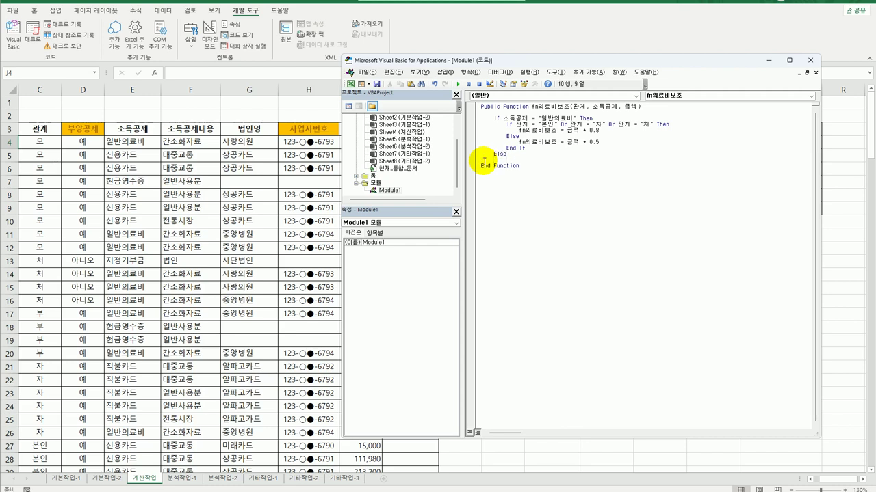
type("fn의료비보조 = 금액 * 0.8")
key("Left")
key("Left")
key("Left")
key("Left")
key("Left")
key("Left")
key("shift+Left")
key("shift+Left")
key("shift+Left")
key("shift+Left")
key("shift+Left")
key("shift+Left")
key("shift+Left")
key("shift+Left")
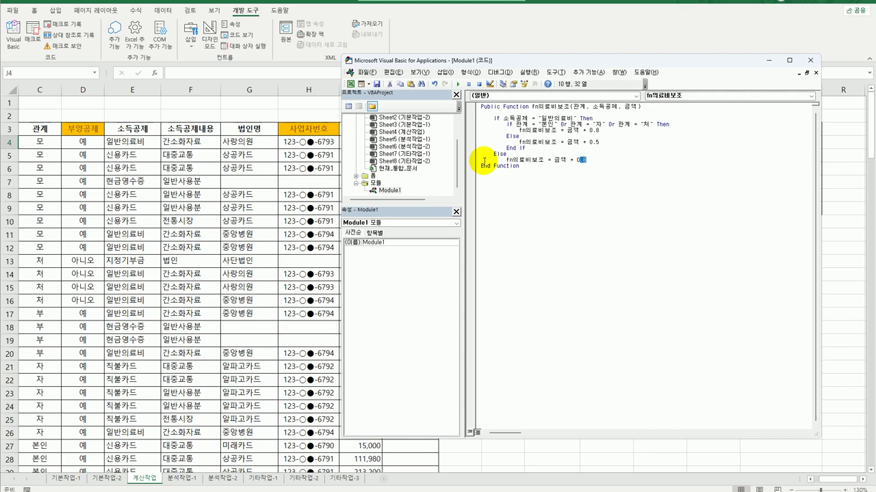
type("0")
key("Return")
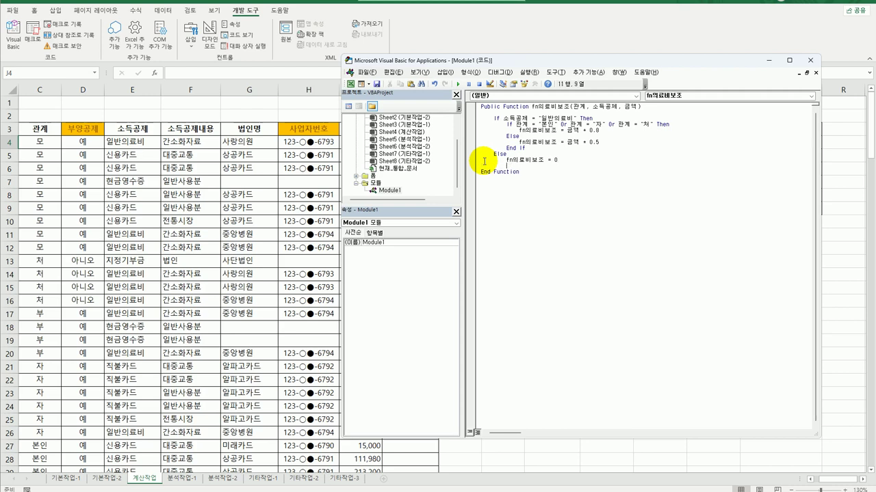
type("End If")
key("Return")
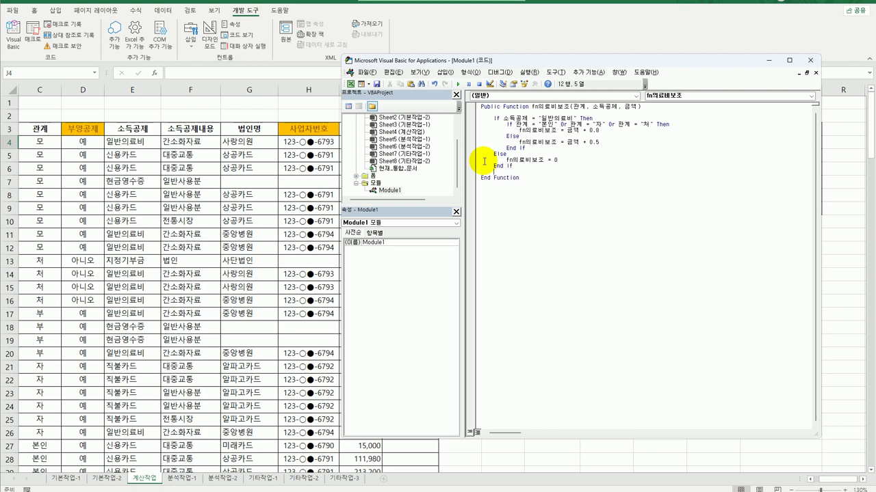
Review the conditions and branches of fn의료비보조, and close the Visual Basic editor to return to the 계산작업 sheet.
left_click(503, 117)
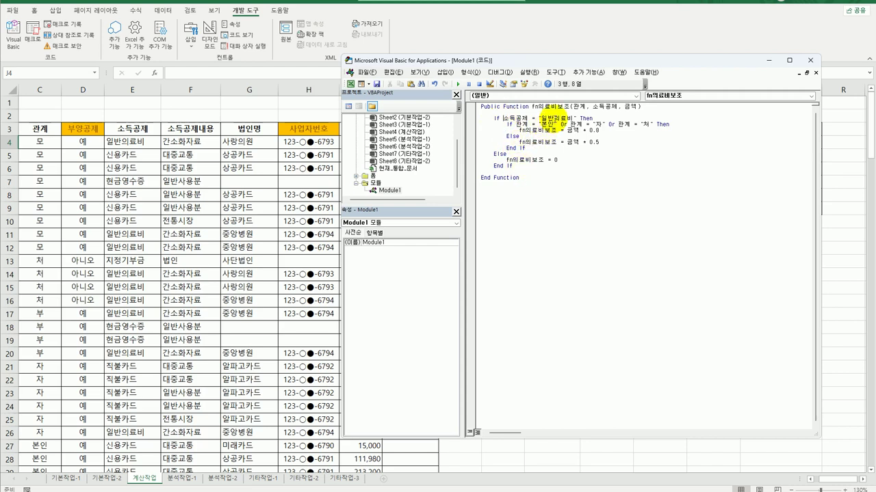
left_click(569, 119)
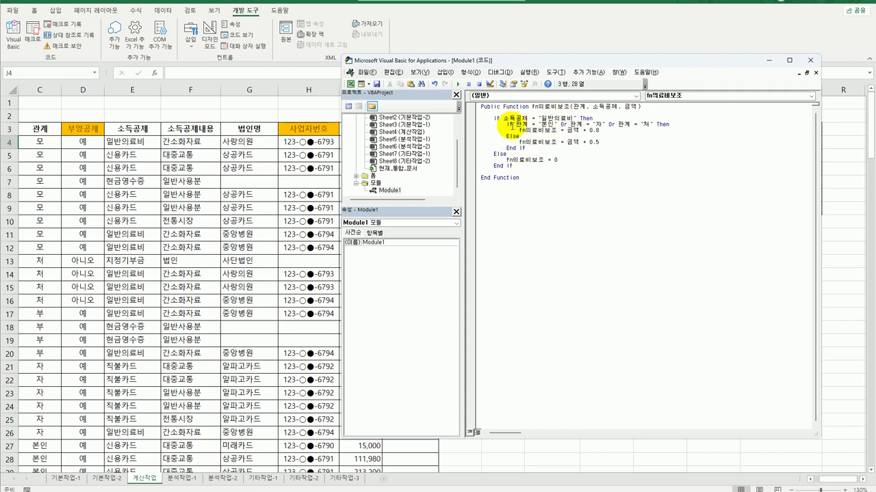
left_click_drag(507, 124, 538, 147)
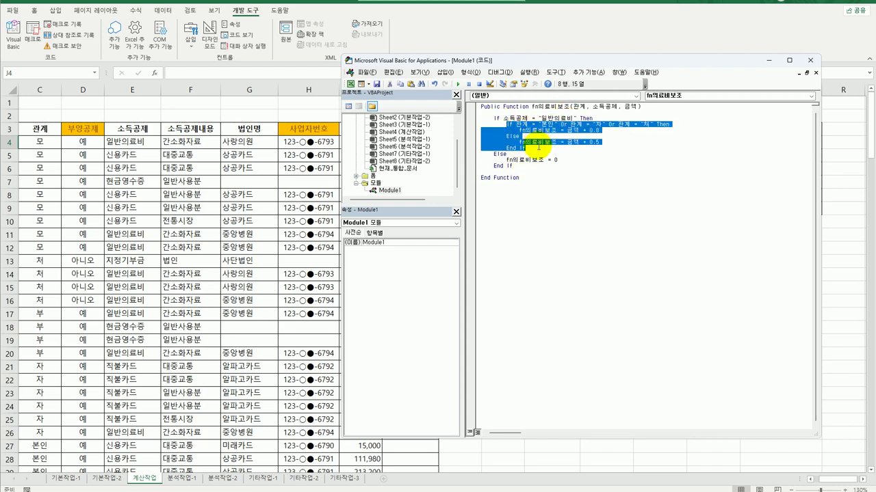
left_click(565, 154)
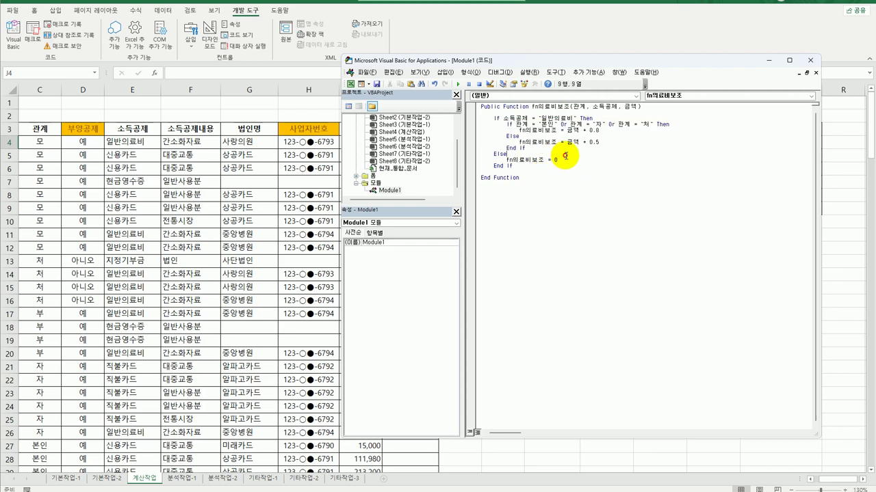
left_click(565, 161)
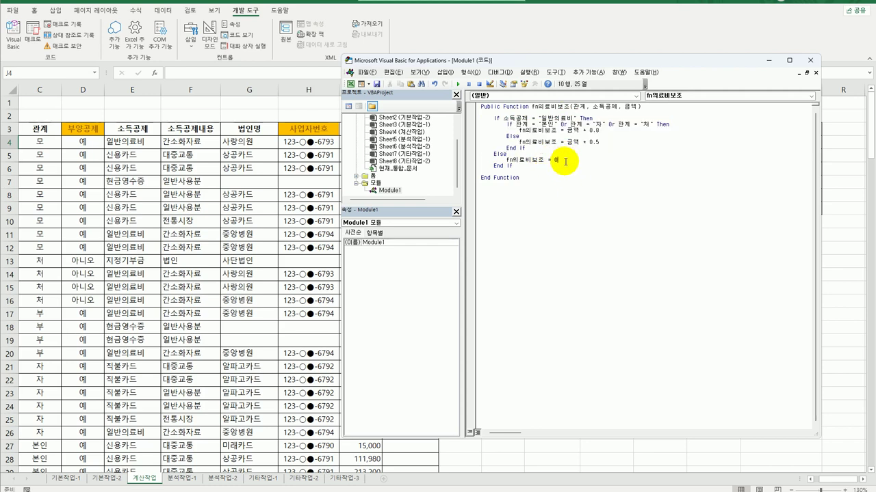
left_click(808, 61)
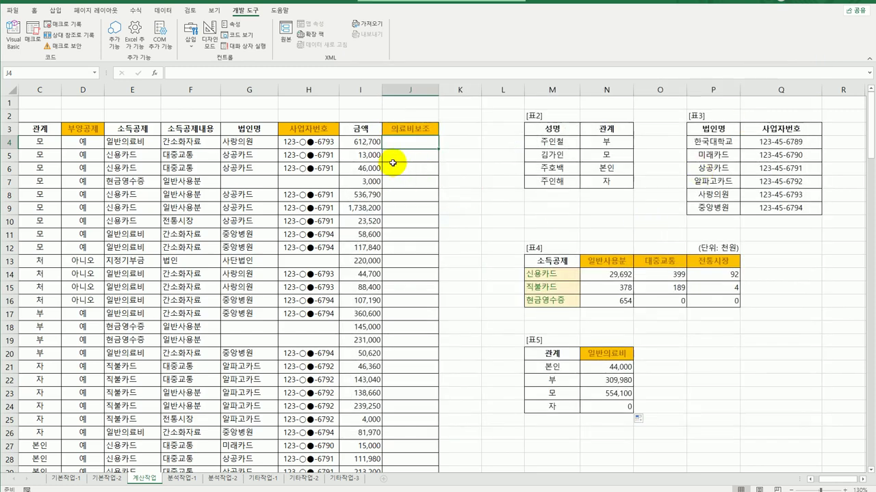
Enter fn의료비보조 in J4 with arguments C4, E4 and I4, and fill the formula down the 의료비보조 column.
left_click(155, 73)
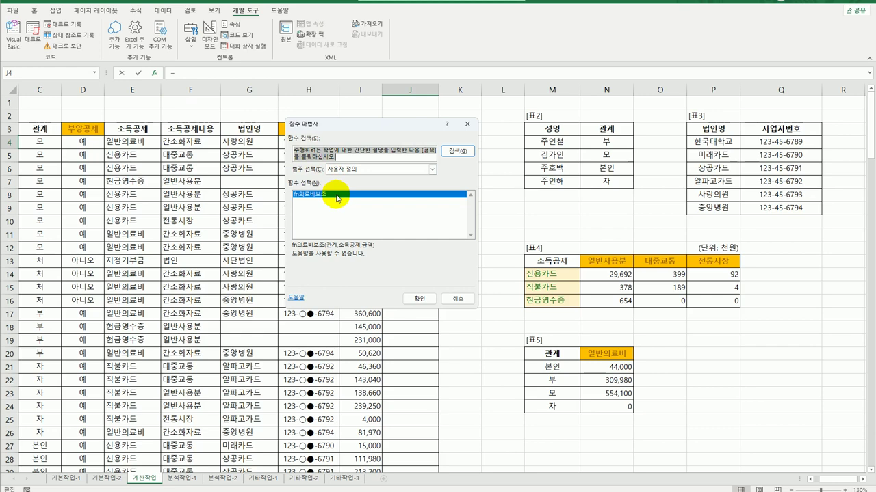
left_click(417, 298)
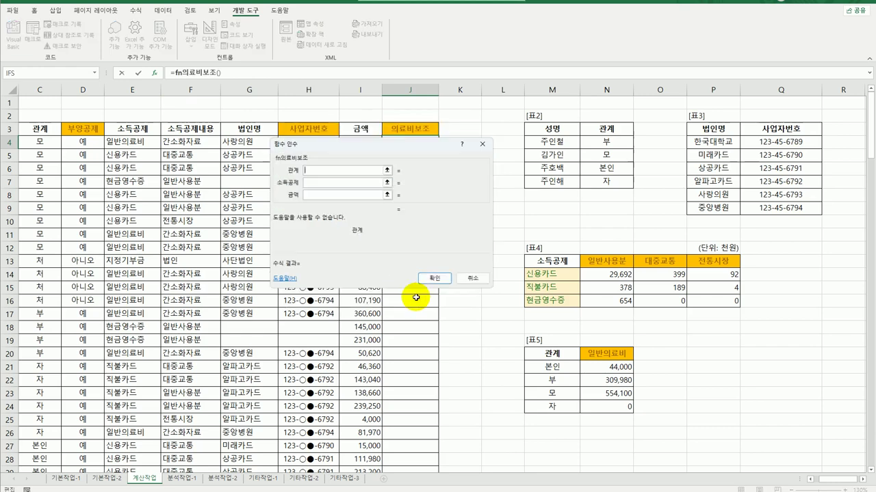
left_click(46, 144)
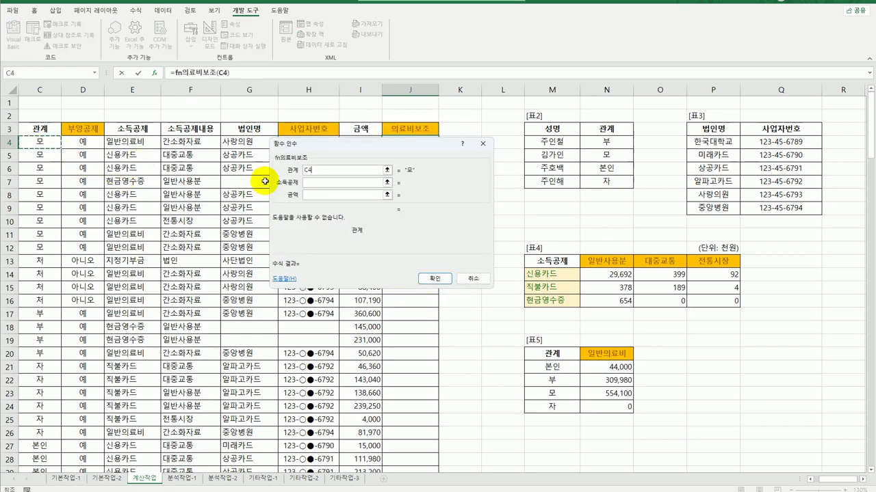
left_click(324, 184)
left_click(132, 142)
left_click(317, 195)
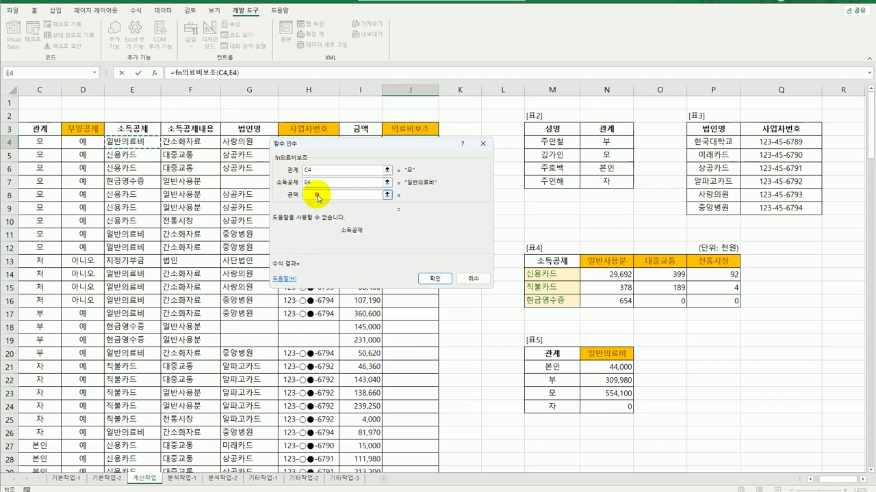
left_click_drag(341, 155, 514, 140)
left_click(363, 142)
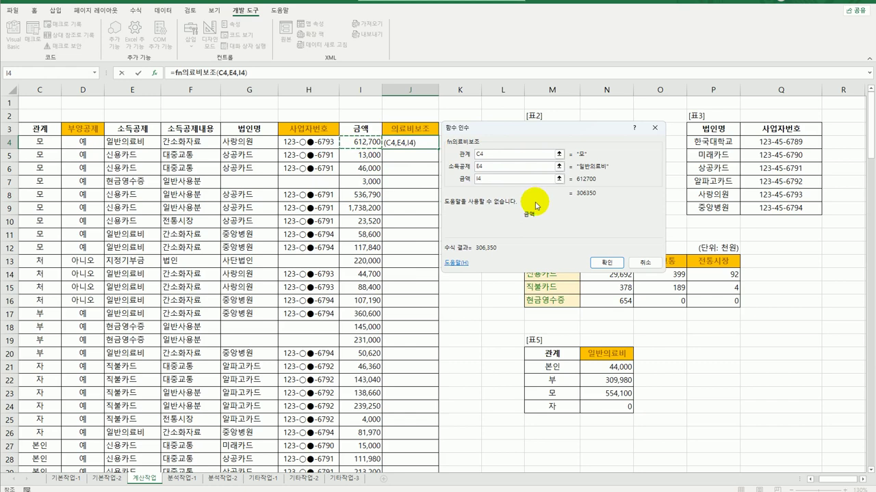
left_click(606, 264)
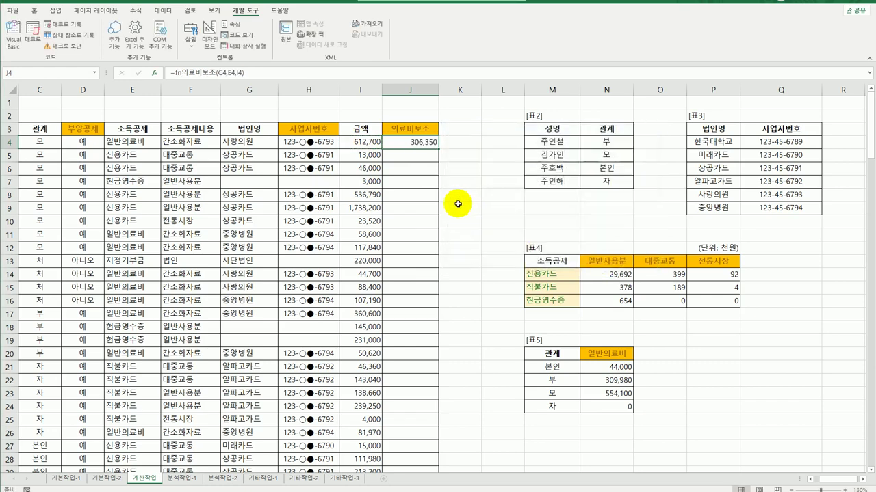
double_click(439, 149)
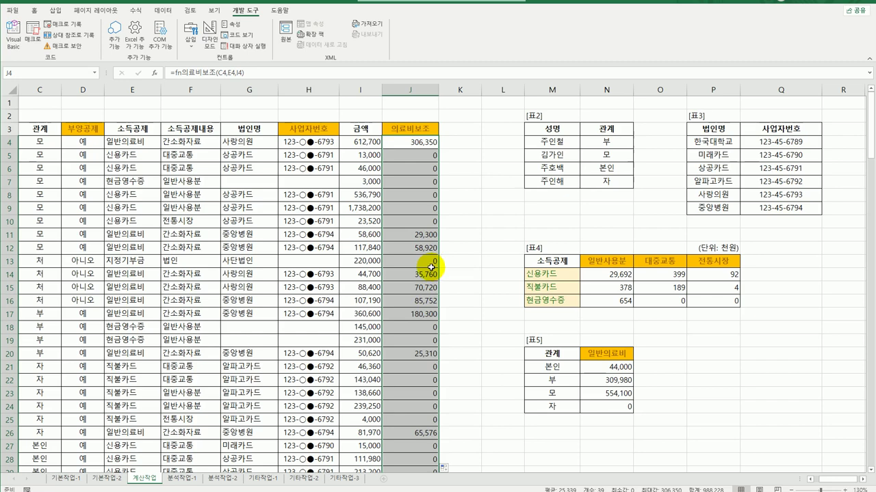
left_click(409, 219)
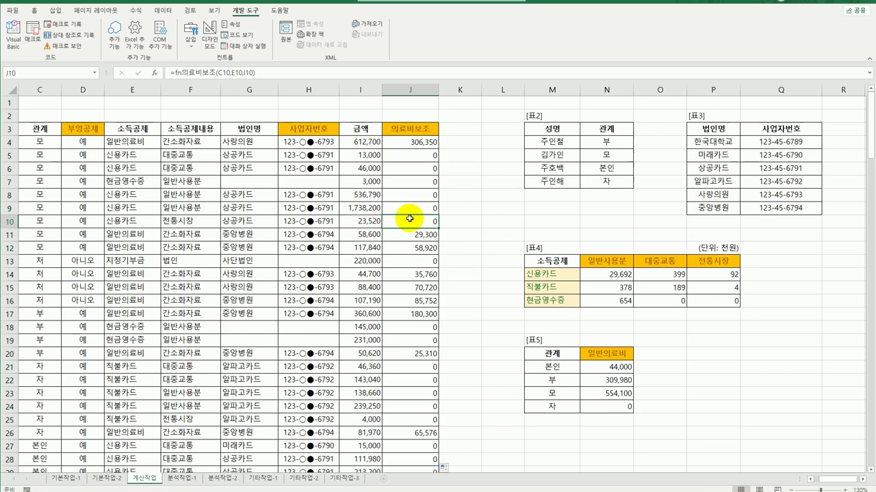
Switch to the 분석작업-1 sheet and select cell B2.
left_click(177, 481)
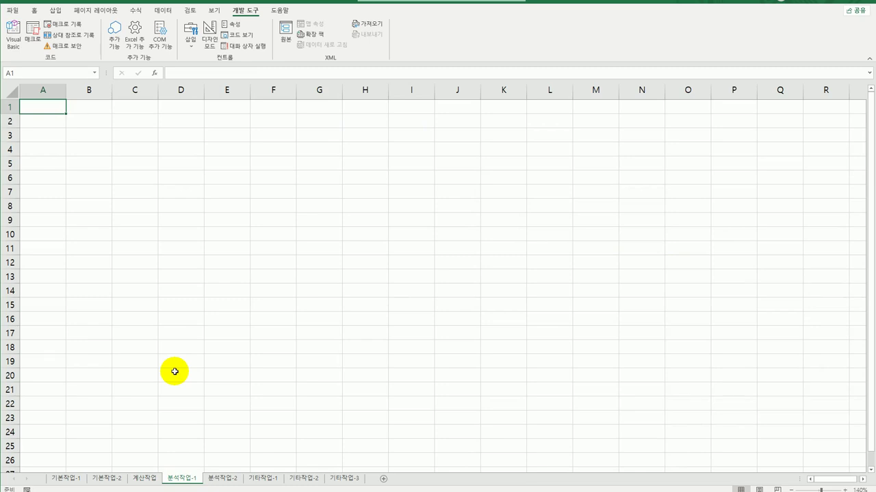
left_click(90, 123)
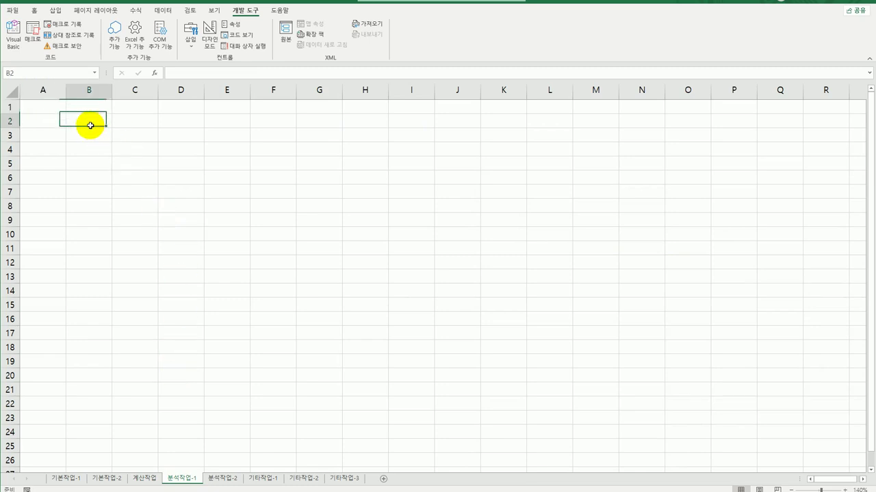
left_click(162, 11)
left_click(16, 45)
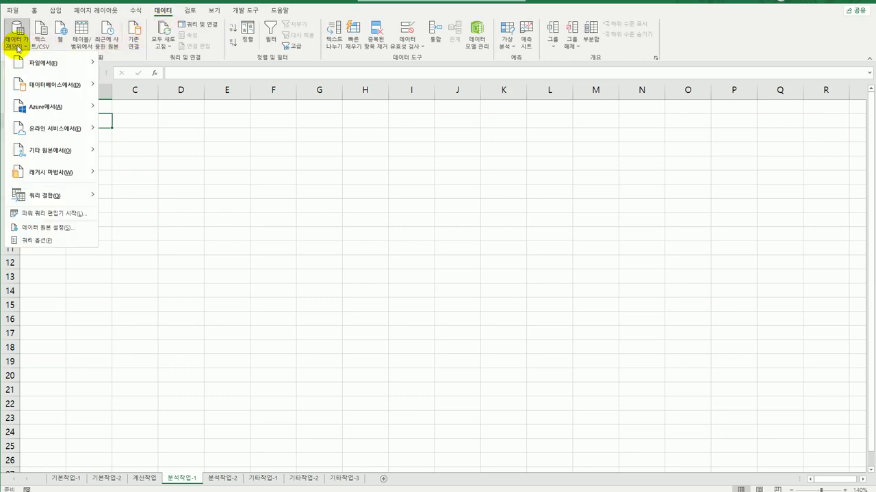
mouse_move(65, 149)
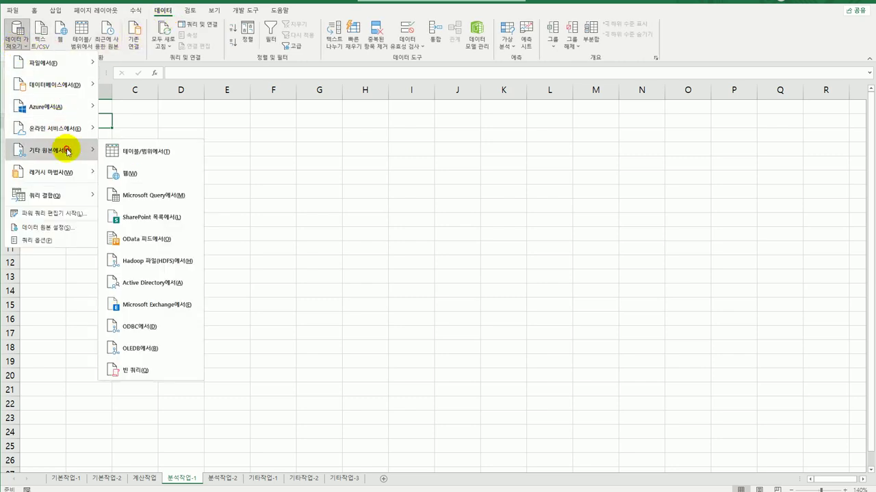
left_click(176, 197)
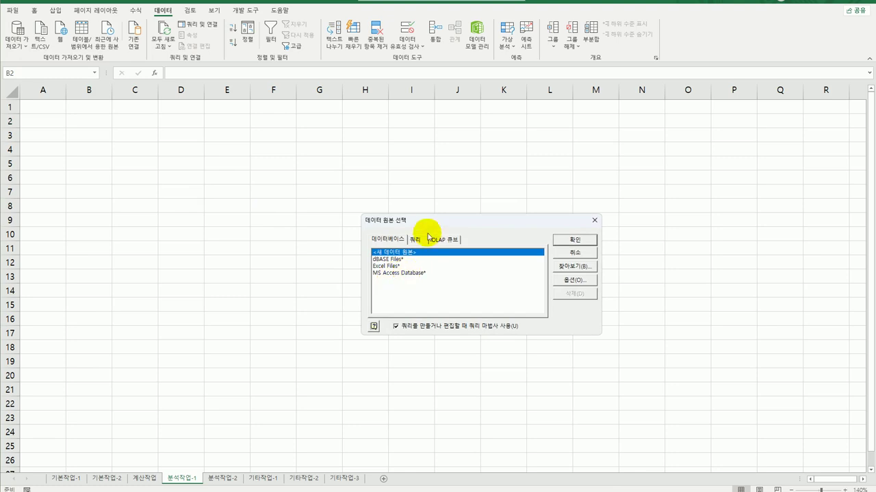
left_click_drag(434, 224, 357, 186)
left_click(339, 235)
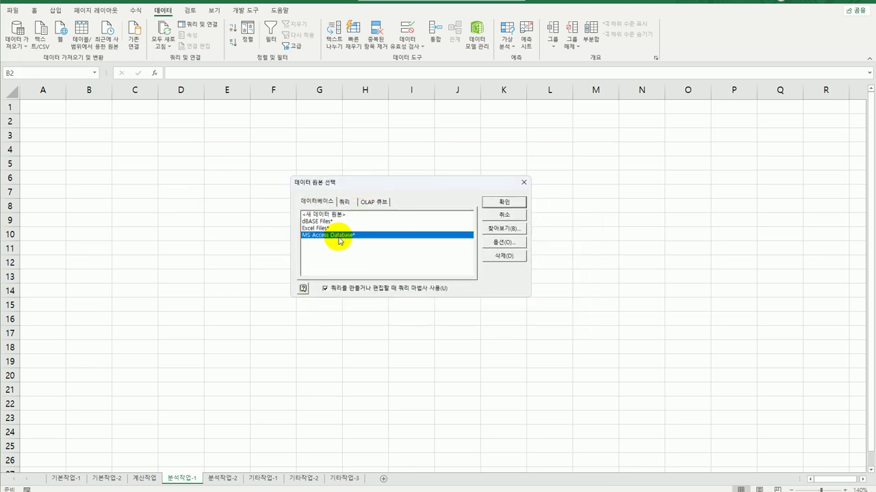
left_click(501, 202)
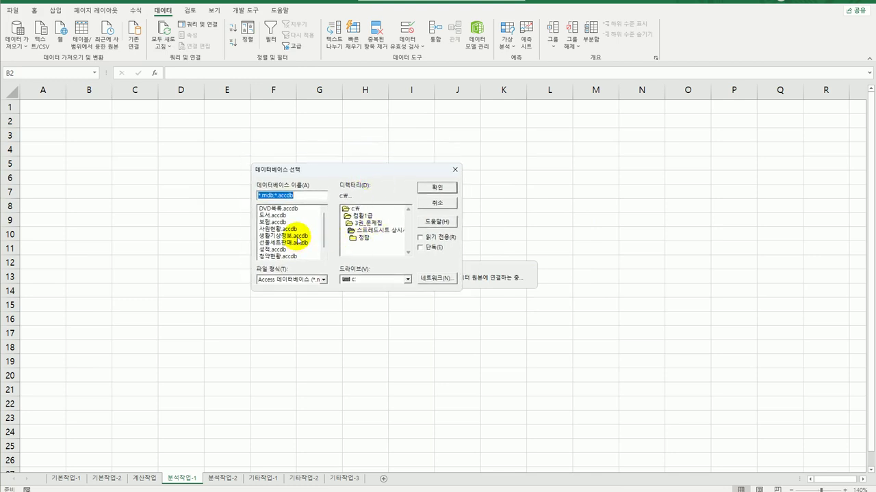
left_click(297, 237)
left_click(437, 188)
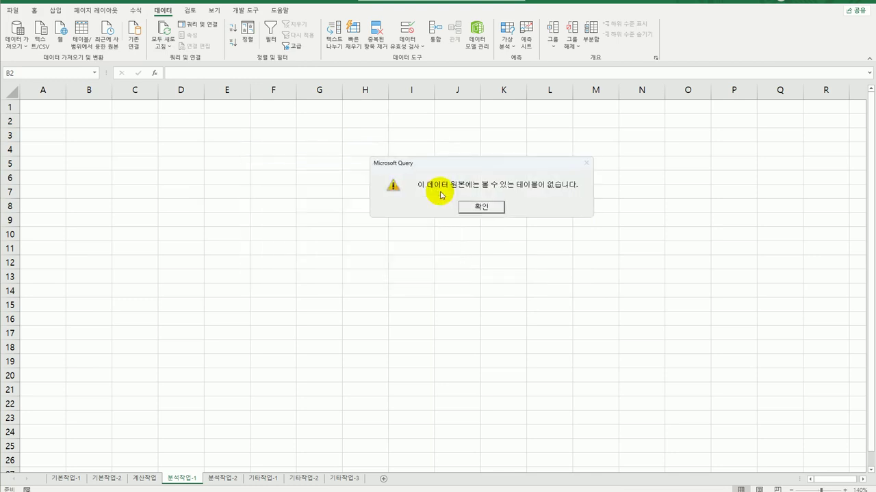
left_click(478, 209)
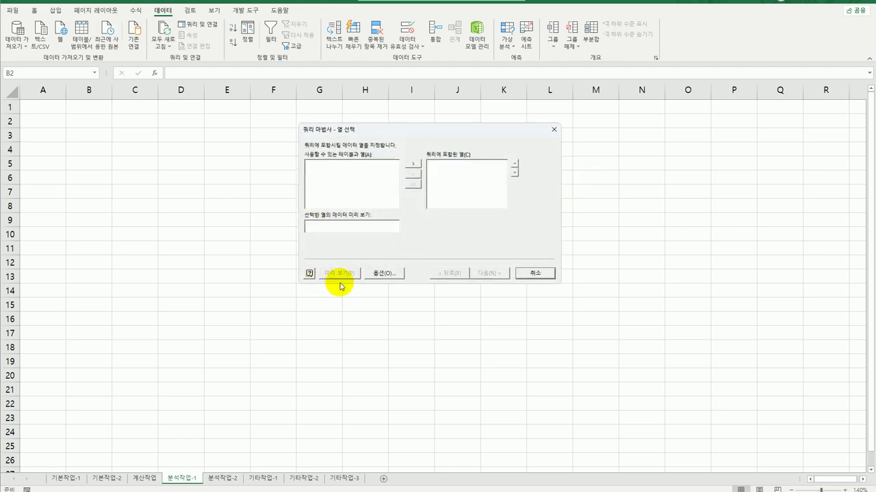
left_click(534, 274)
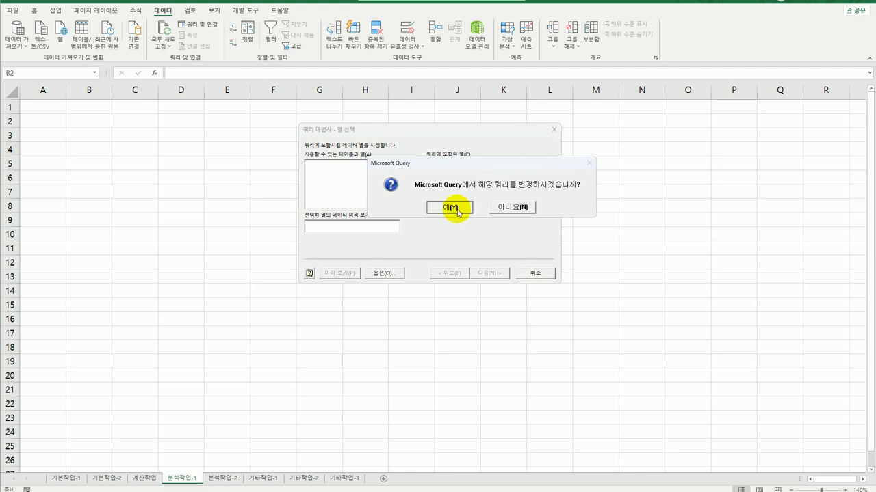
left_click(502, 208)
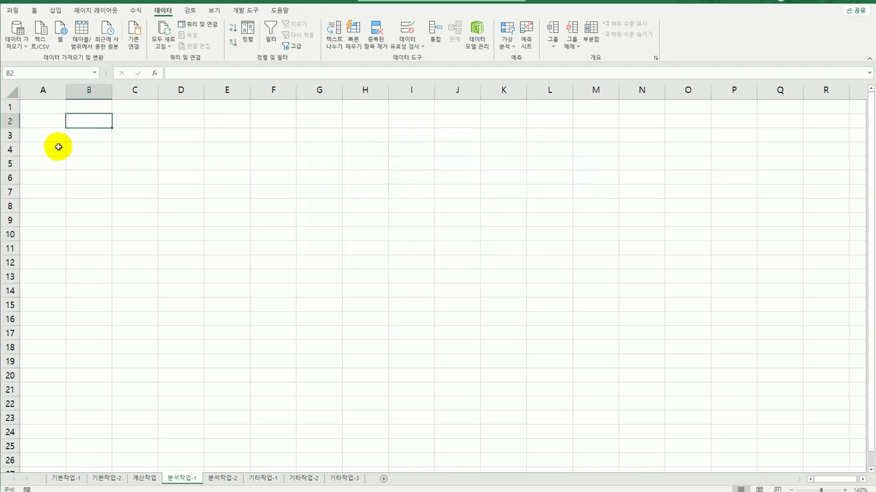
Start a Microsoft Query import at B2 with MS Access Database as the data source.
left_click(18, 43)
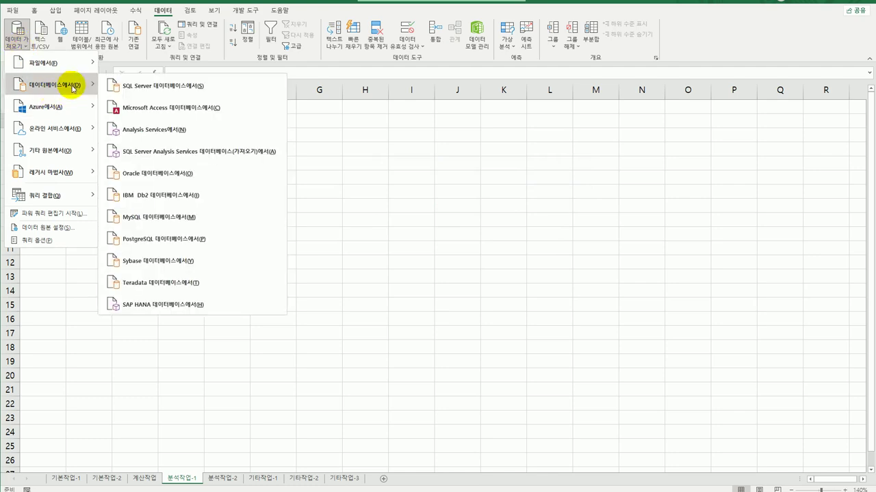
mouse_move(59, 150)
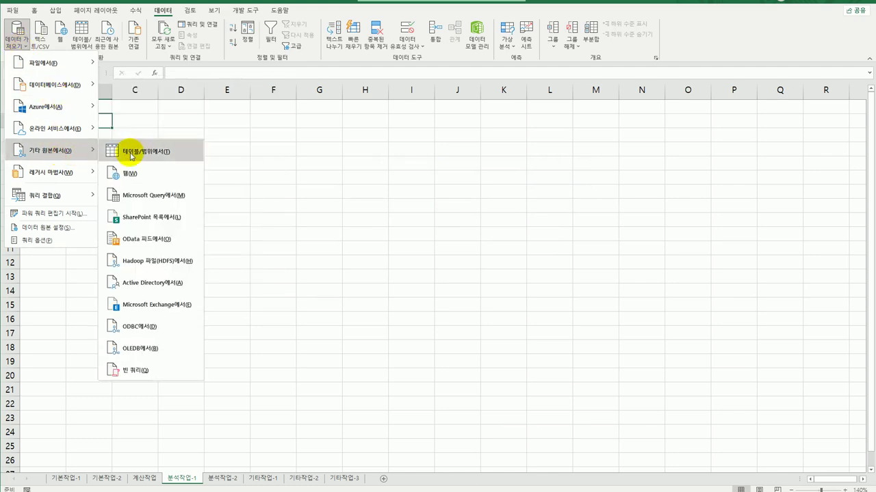
left_click(169, 195)
left_click(400, 273)
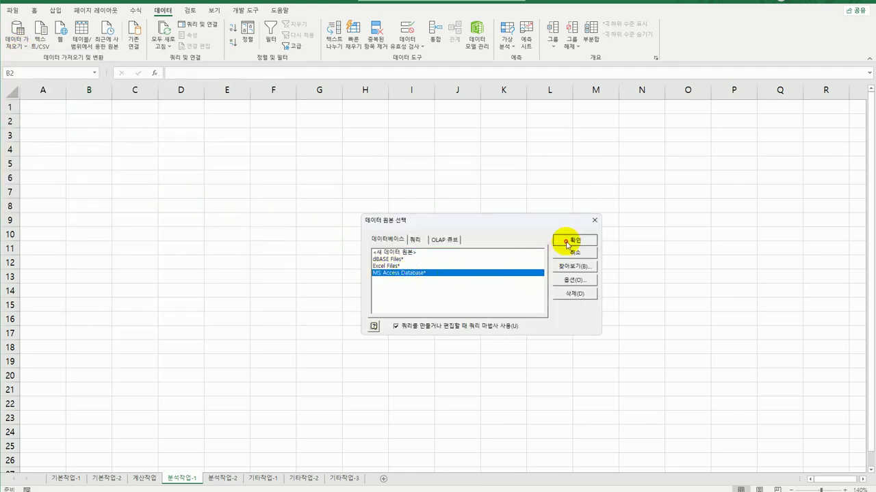
left_click(567, 240)
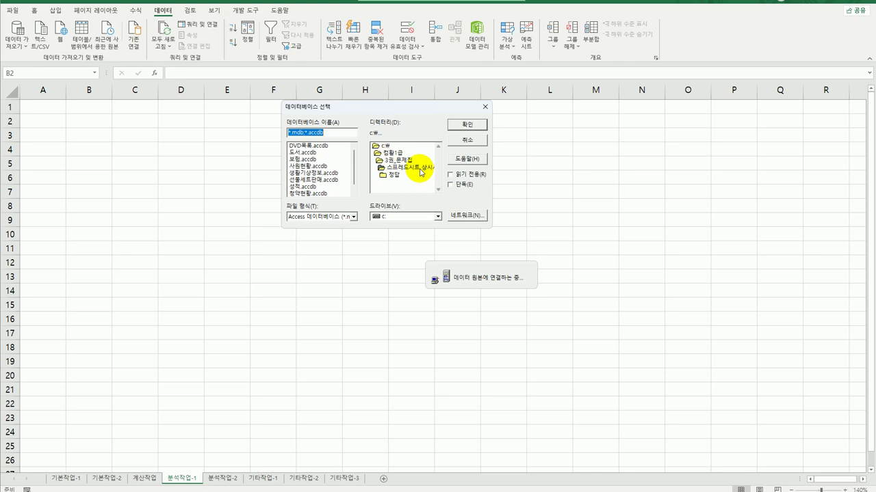
Choose the 생활기상정보.accdb database in the c:\컴활1급 folder as the query's data source.
left_click(307, 173)
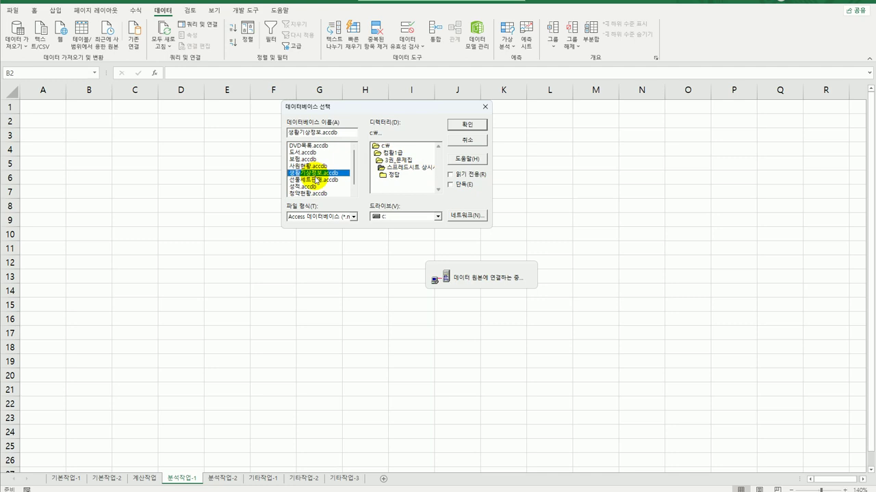
double_click(384, 146)
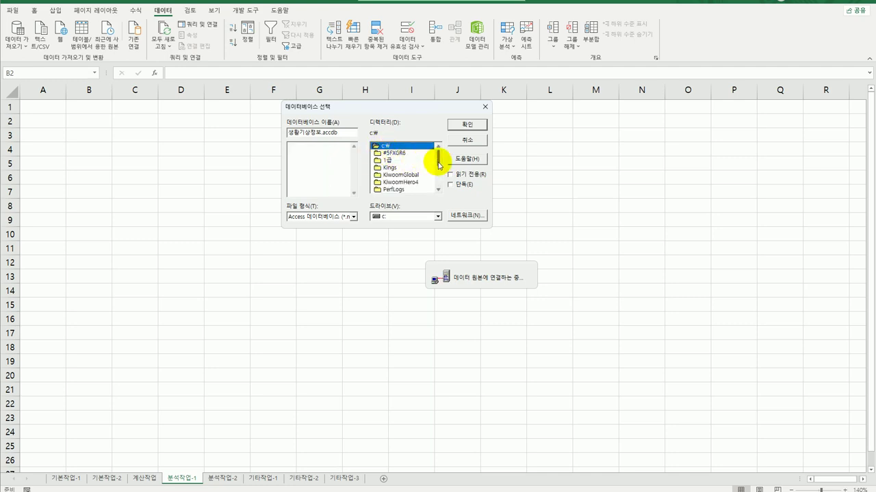
left_click_drag(438, 163, 438, 195)
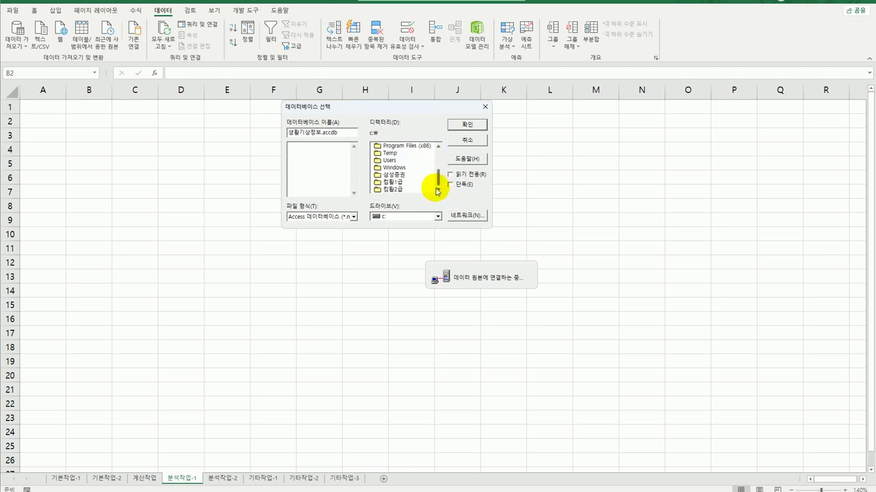
double_click(392, 182)
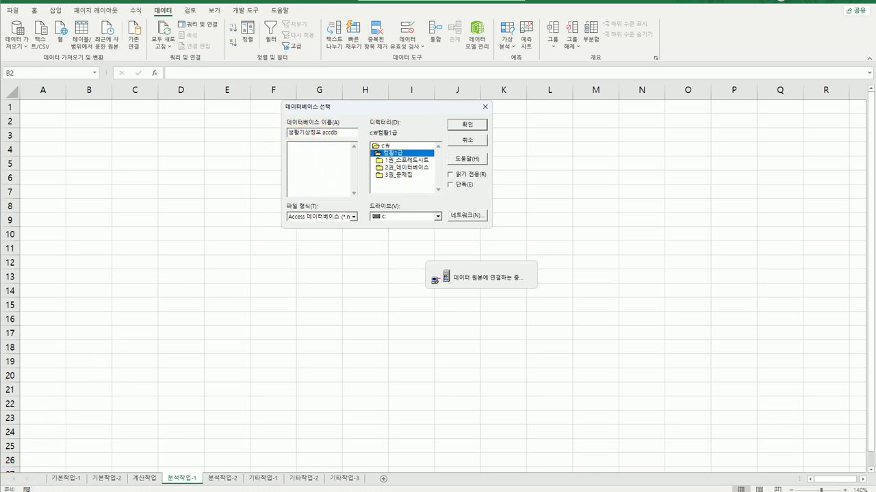
double_click(401, 175)
left_click(406, 147)
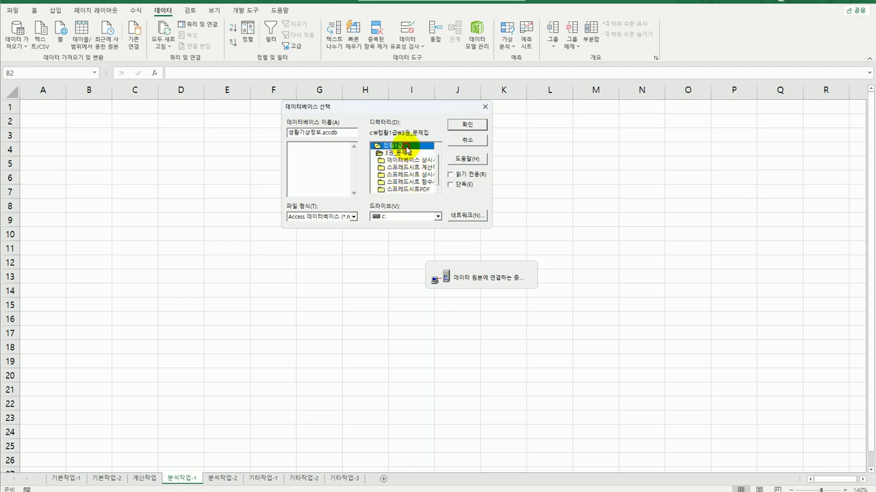
double_click(406, 147)
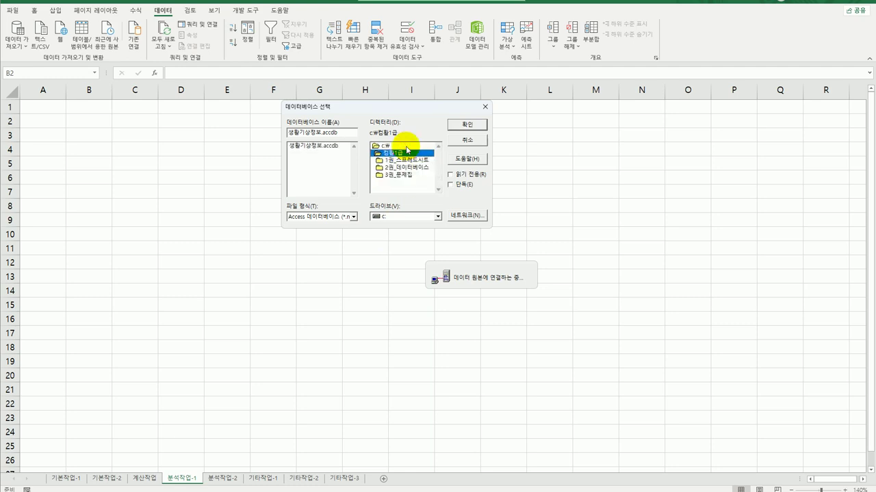
left_click(311, 146)
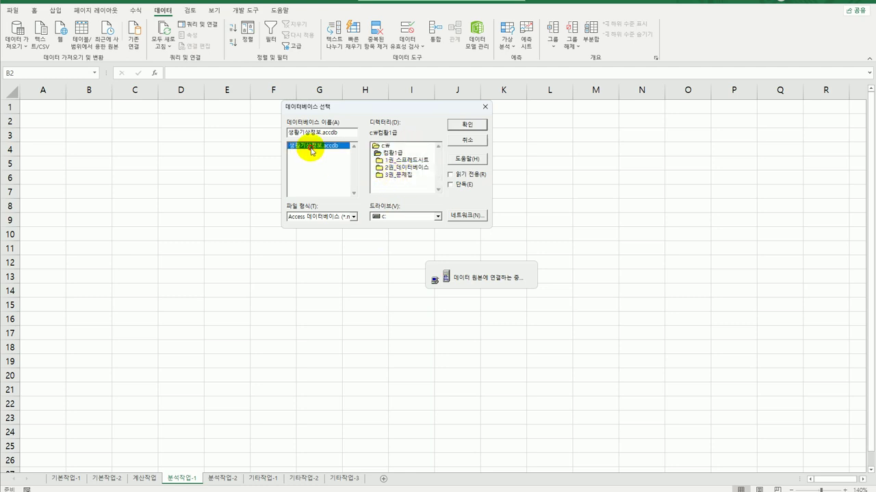
left_click(463, 125)
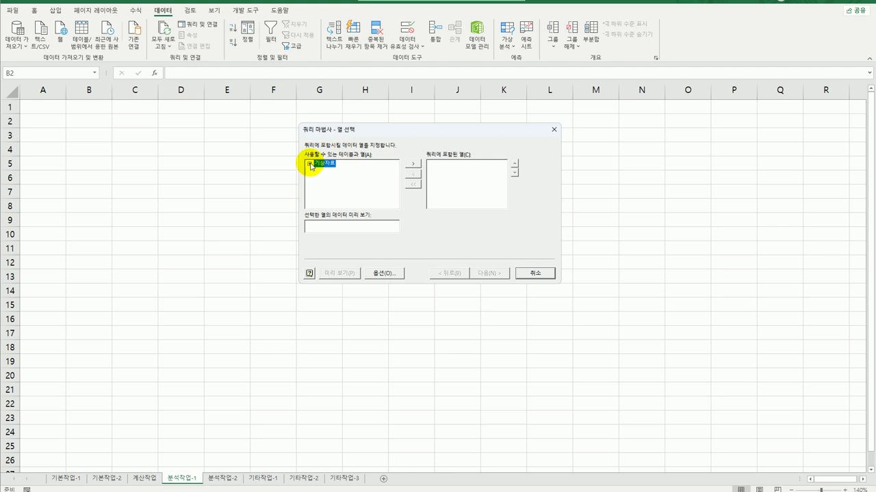
Include 지역, 기상, 1월 to 5월 and 12월 from the 기상자료 table in the query and return the data to Excel without filtering or sorting.
left_click(309, 164)
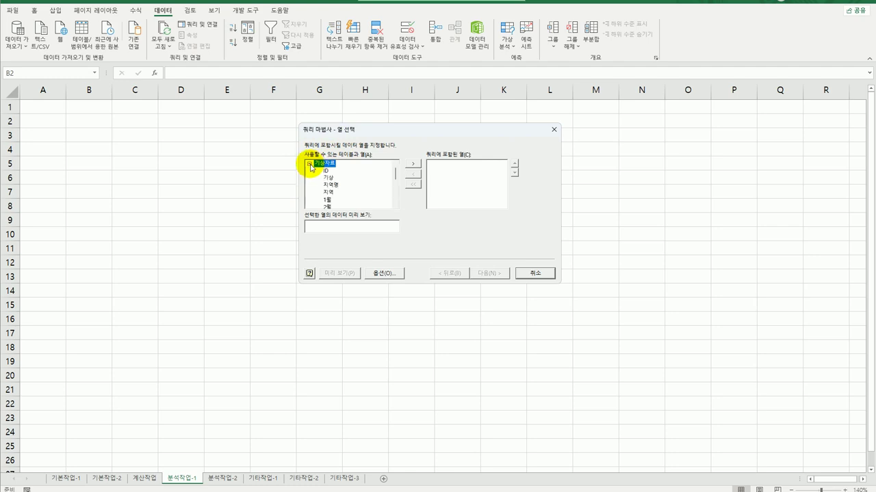
double_click(330, 192)
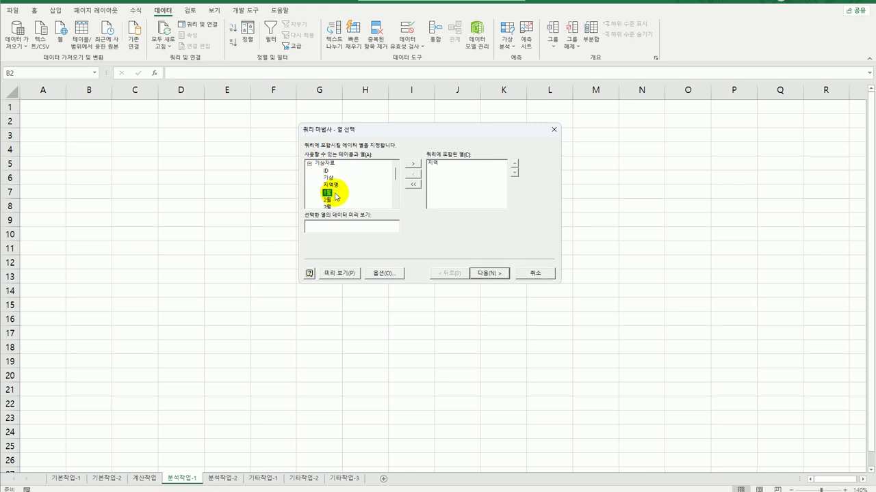
double_click(328, 177)
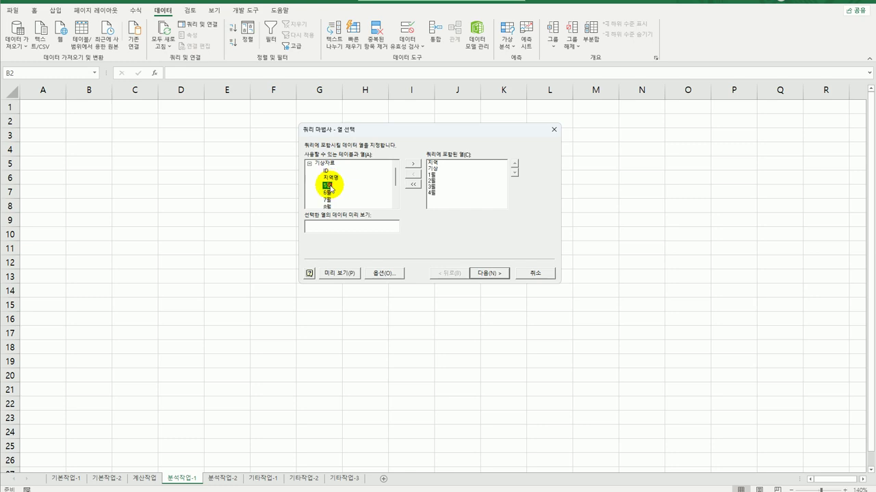
double_click(328, 185)
double_click(328, 201)
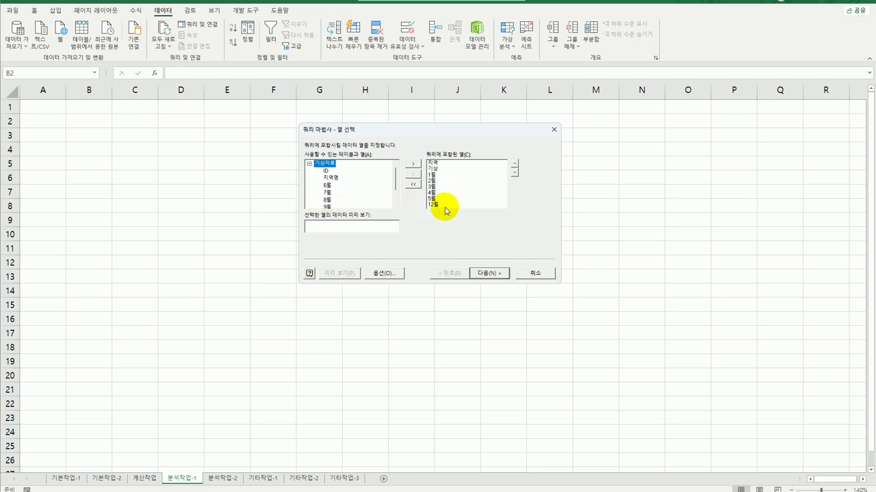
left_click(487, 275)
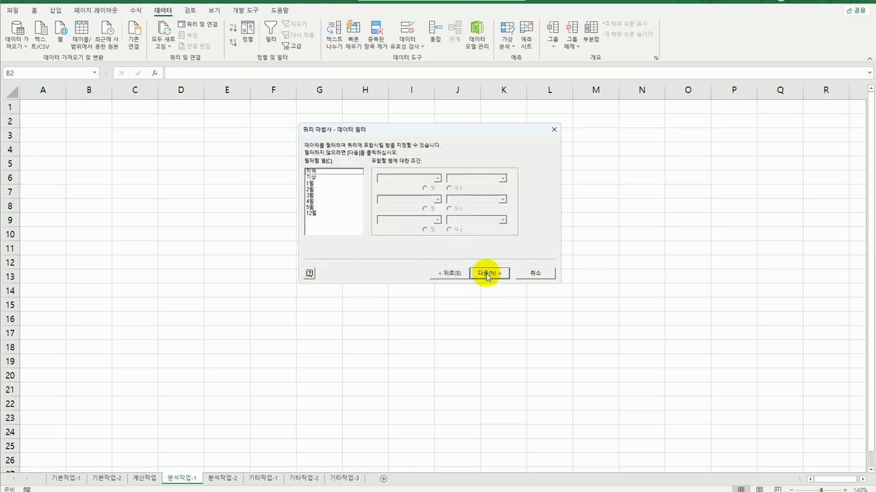
left_click(488, 277)
left_click(488, 277)
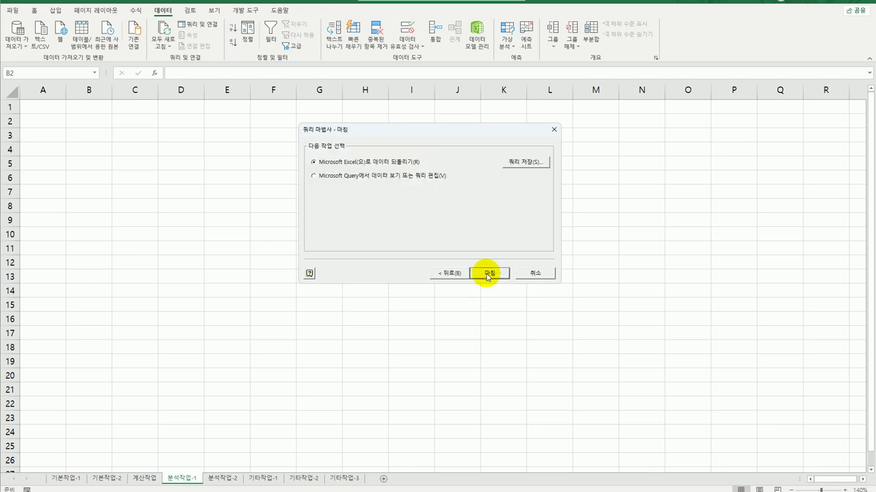
left_click(488, 276)
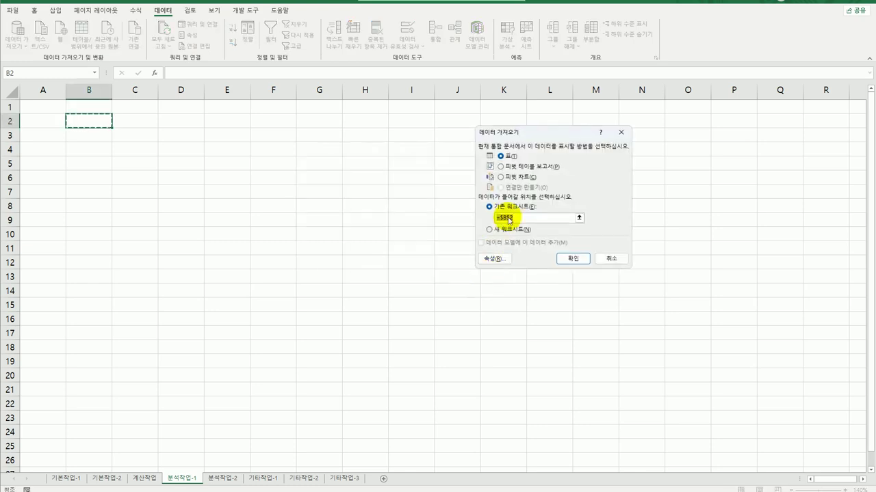
Import the data as a pivot table report at cell B2, with 지역 as rows and 기상 as columns.
left_click(525, 168)
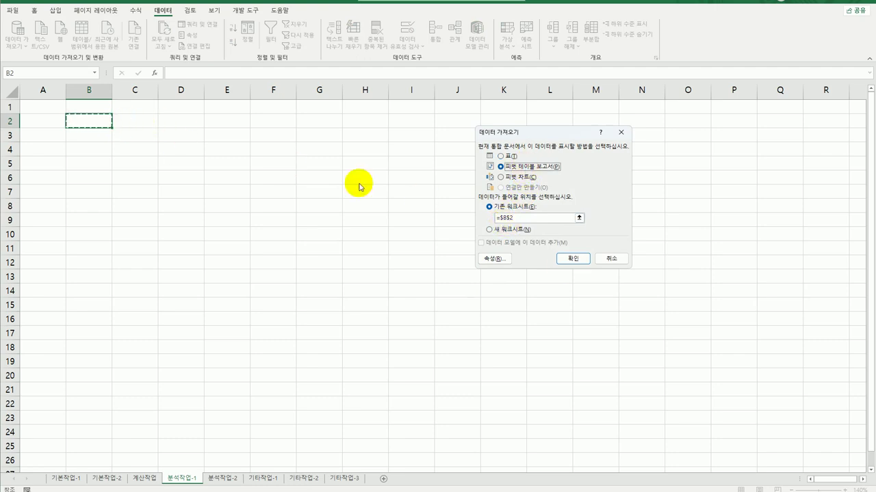
left_click(562, 260)
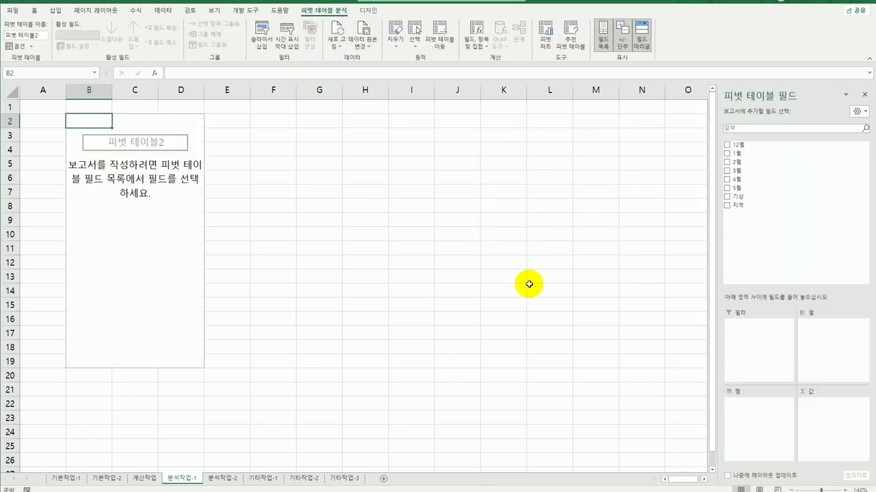
left_click_drag(733, 205, 734, 413)
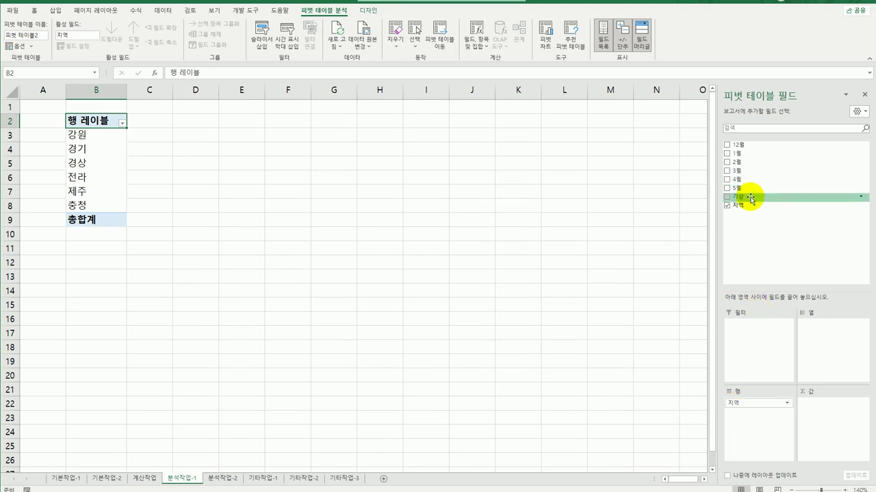
left_click_drag(748, 196, 825, 343)
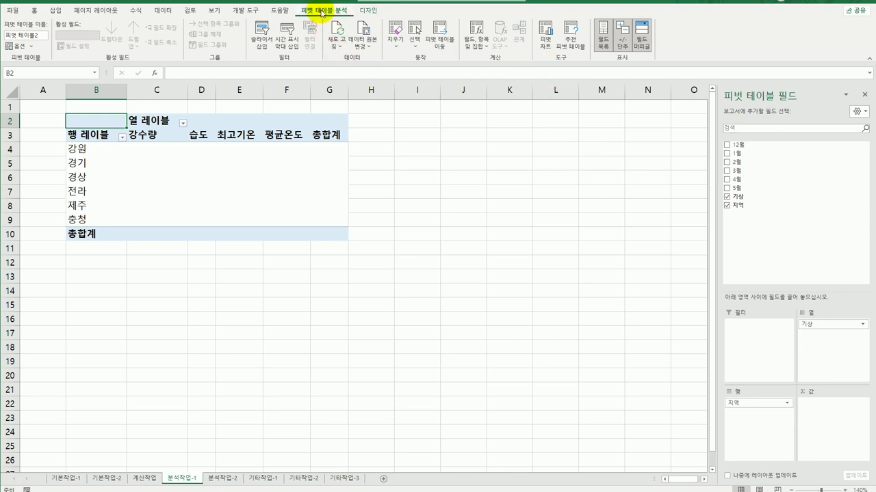
Add a calculated field named 겨울기상 to the pivot table with the formula ='12월'+'1월'+'2월'.
left_click(481, 48)
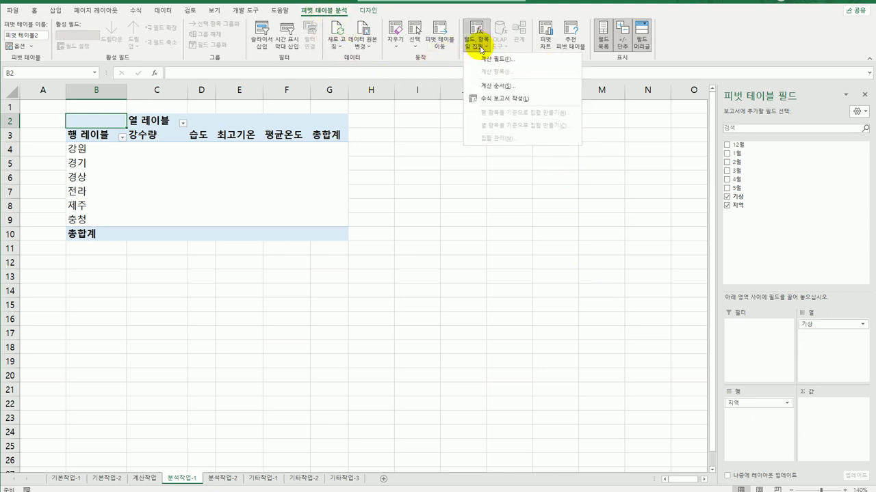
left_click(482, 60)
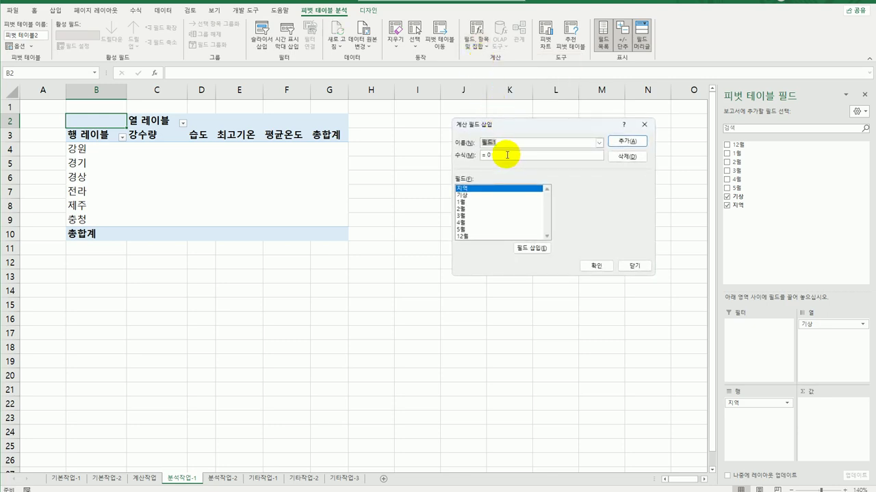
type("ㅎ겨울기ㅅ")
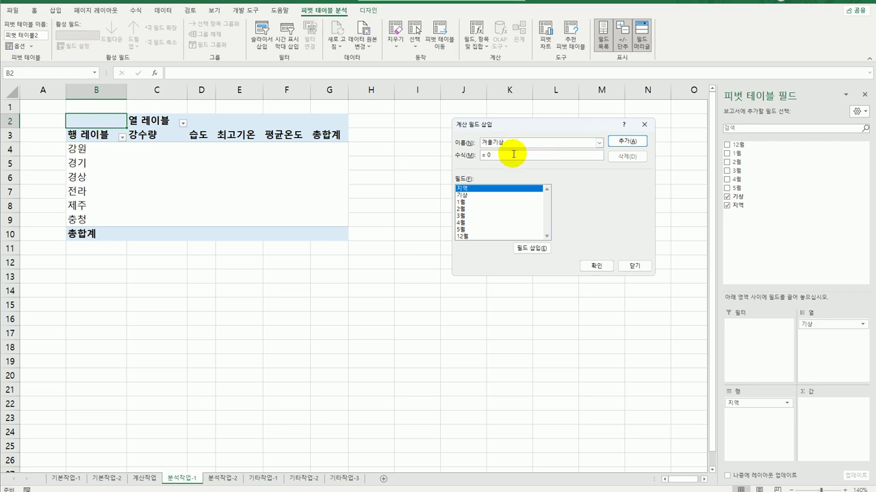
left_click_drag(513, 154, 451, 156)
type("=")
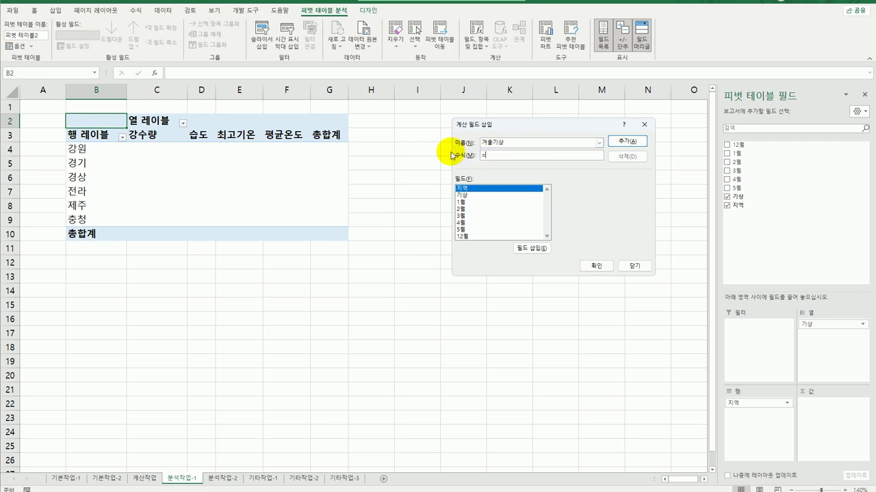
left_click(465, 237)
double_click(464, 237)
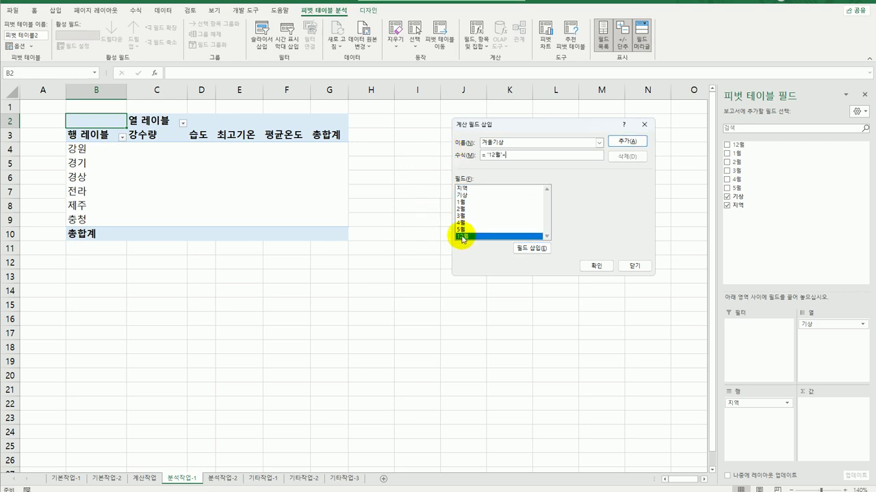
type("+")
double_click(472, 202)
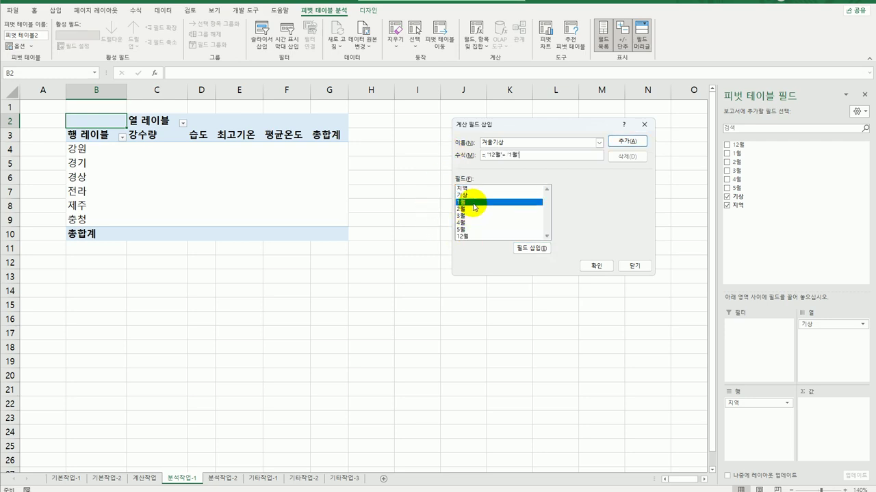
type("+")
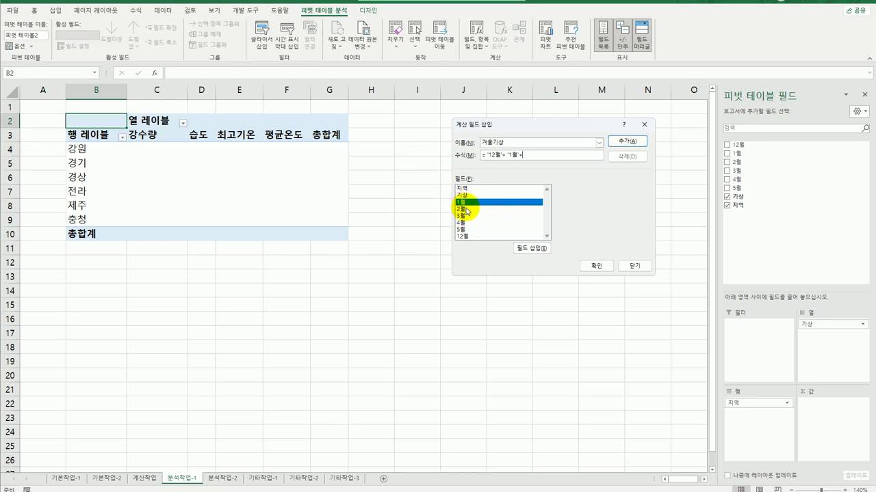
double_click(466, 209)
left_click(625, 141)
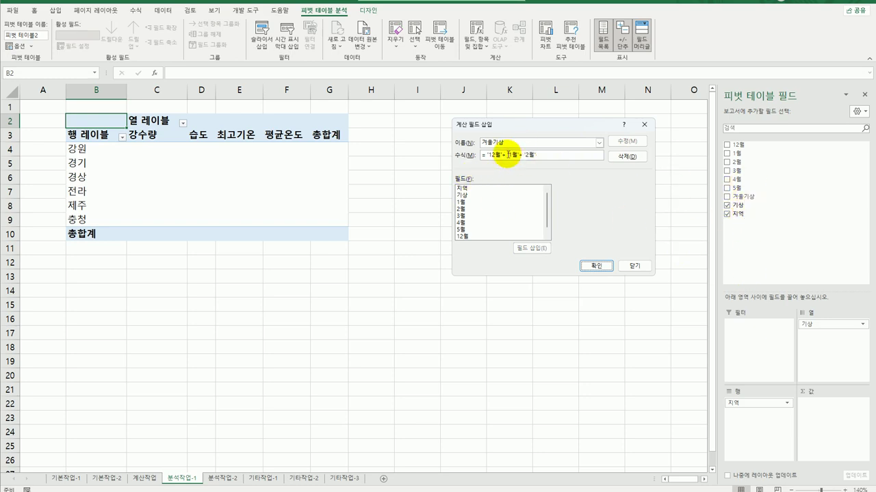
Add a second calculated field named 봄기상 with the formula ='3월'+'4월'+'5월' and finish inserting calculated fields.
left_click_drag(505, 143, 440, 141)
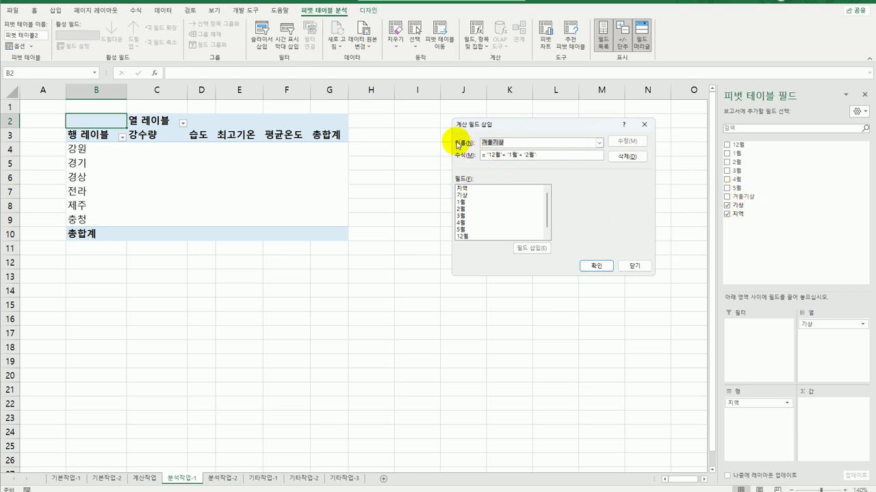
key("BackSpace")
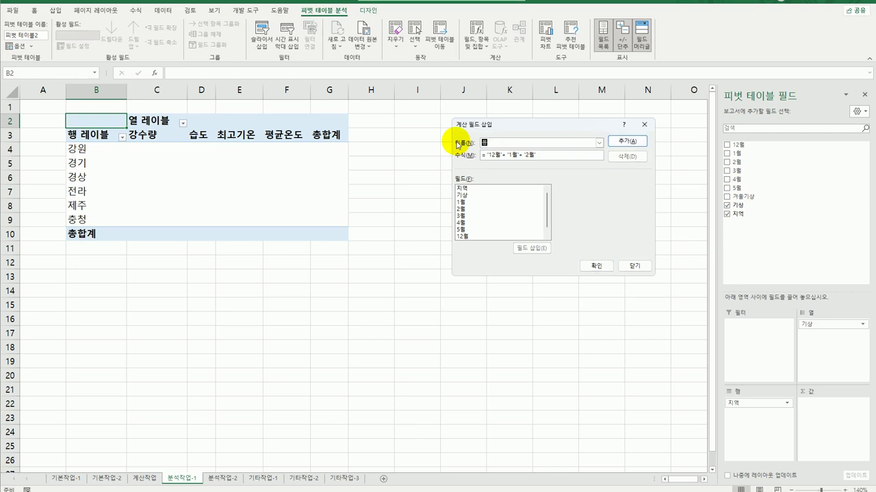
type("봄기상")
key("Tab")
type("=")
left_click(478, 217)
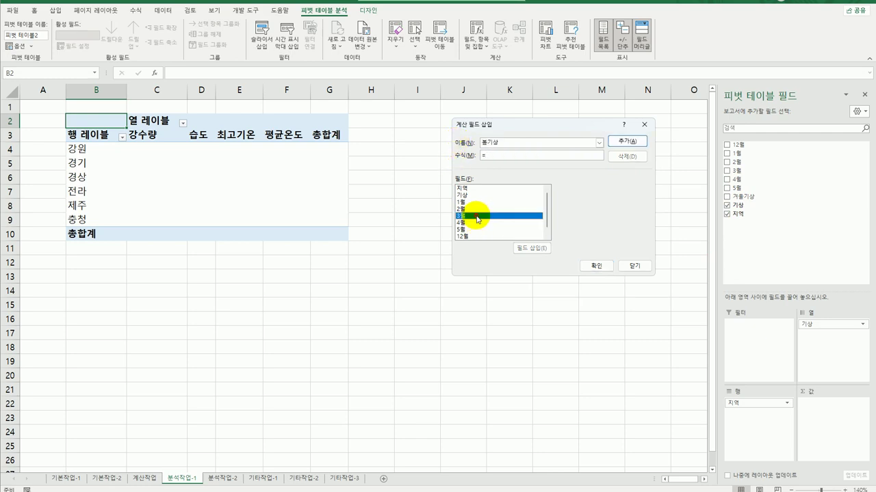
double_click(478, 219)
type("+")
double_click(478, 224)
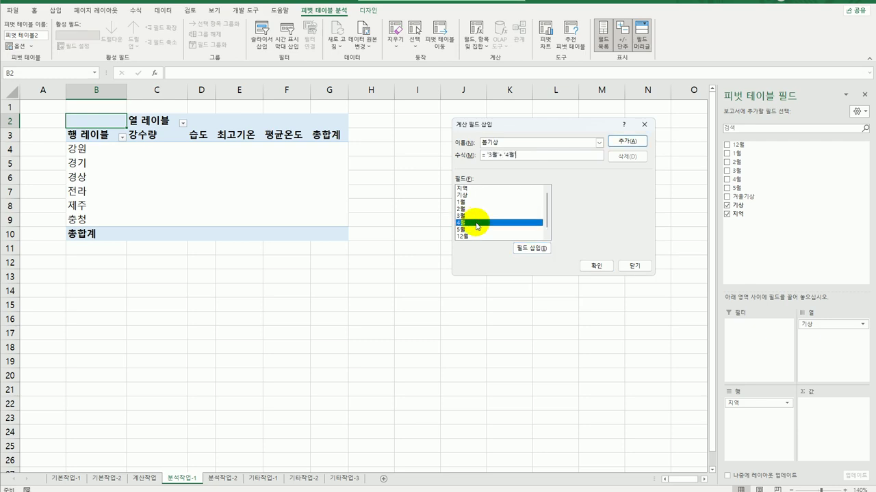
type("+")
double_click(478, 230)
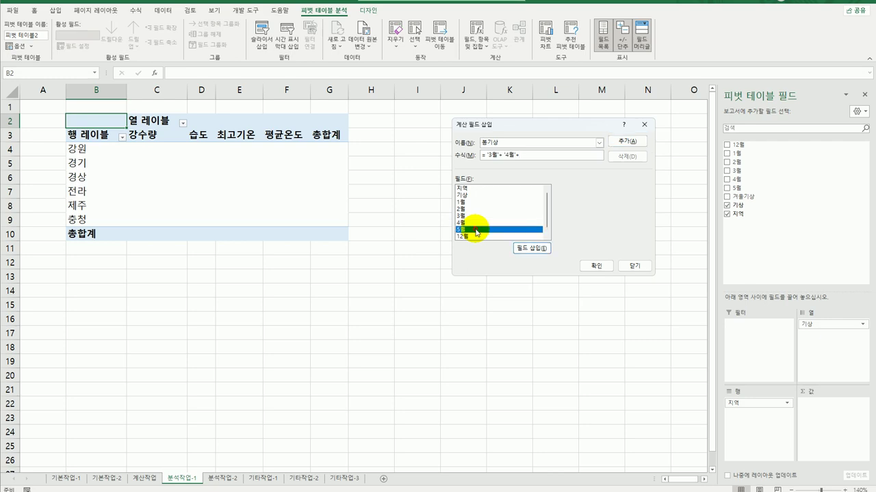
left_click(631, 142)
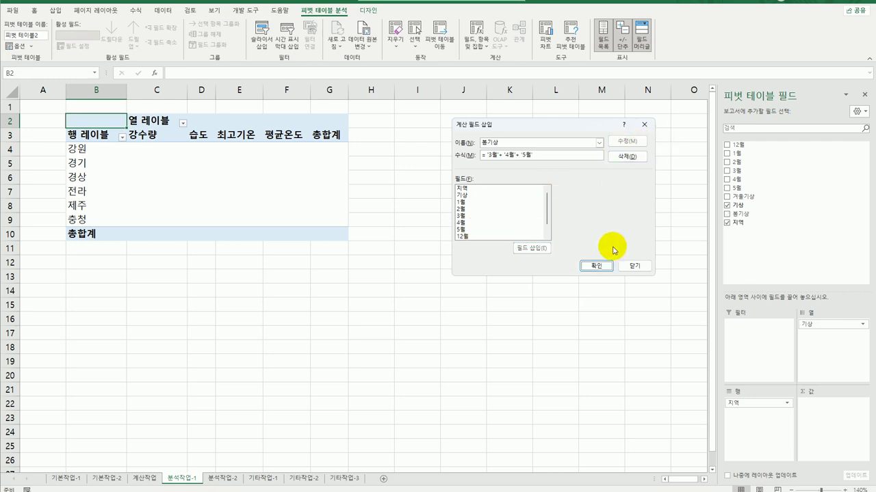
left_click(602, 267)
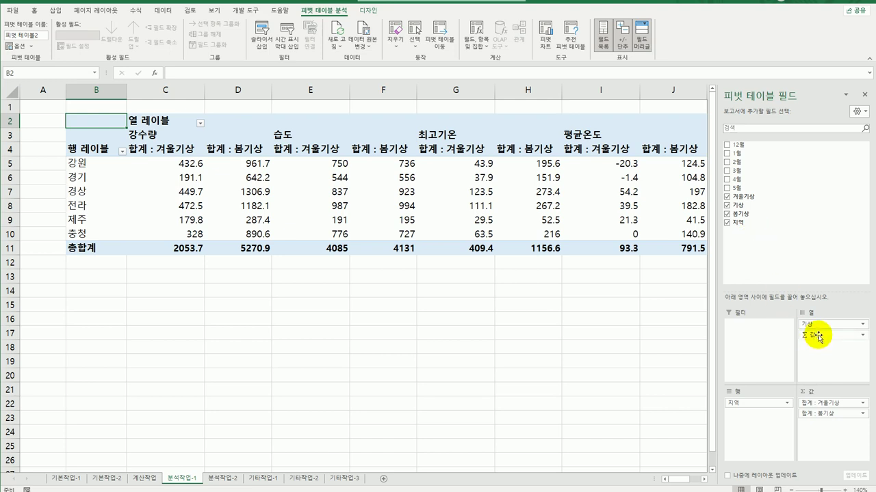
Move the Σ 값 field from the pivot table's columns to its rows, below 지역.
left_click_drag(821, 335, 760, 440)
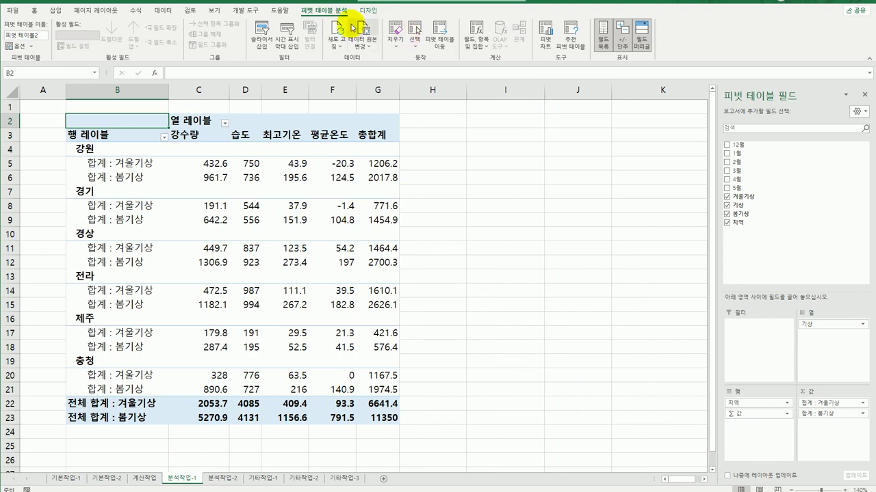
Limit the pivot table's grand totals to columns only and show the report in tabular form.
left_click(368, 11)
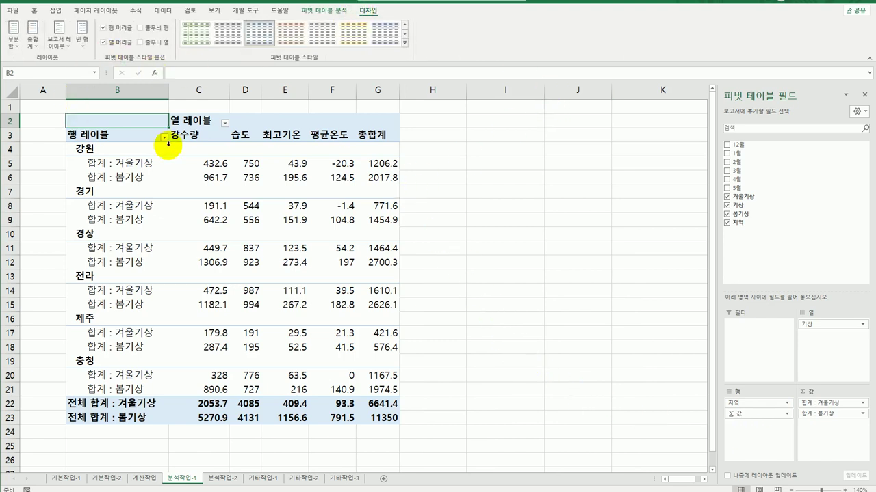
left_click(33, 34)
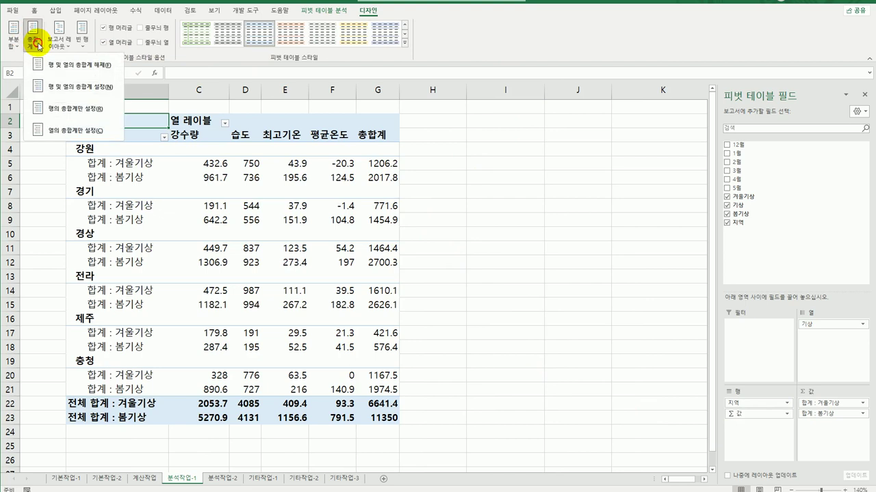
left_click(66, 131)
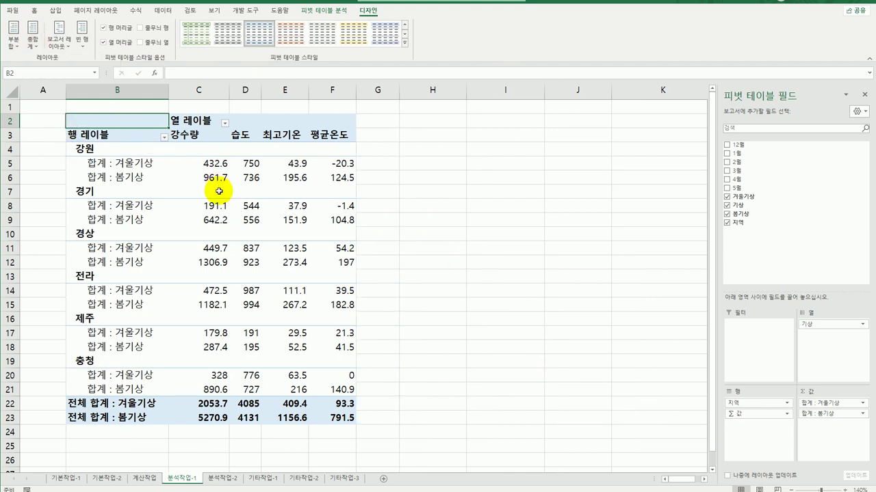
left_click(58, 35)
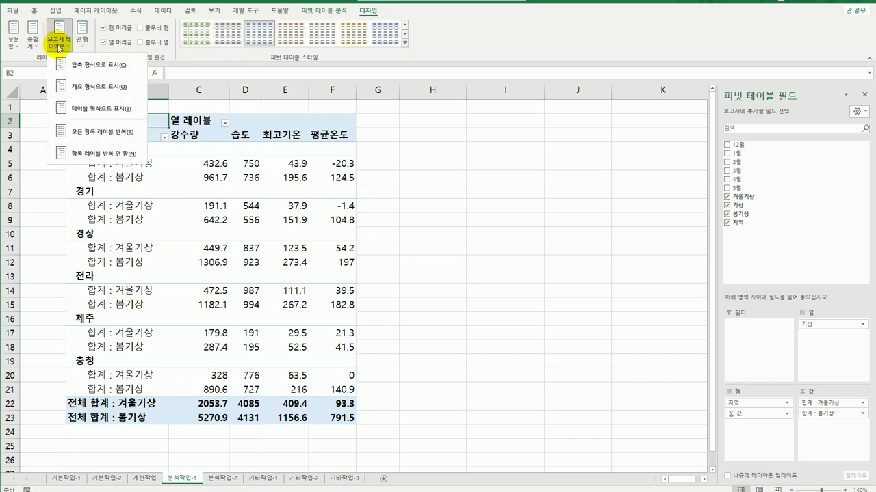
left_click(75, 108)
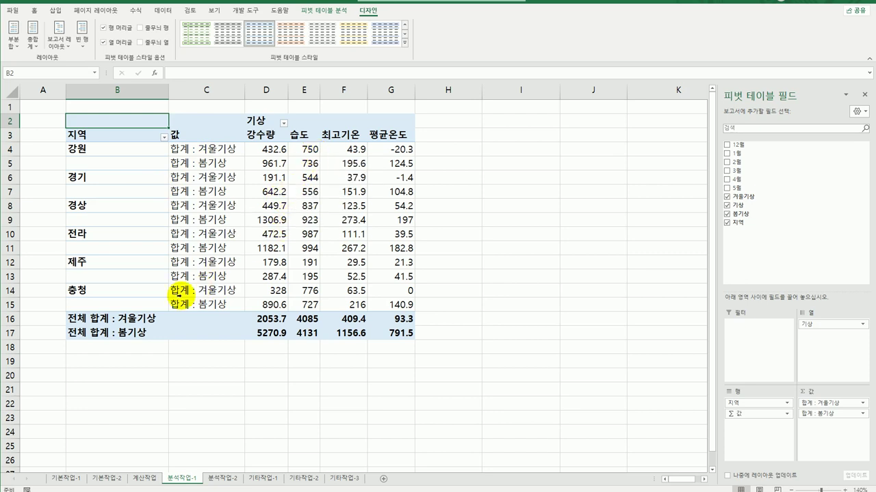
Apply the grey light pivot style with shaded header and total rows to the pivot table and turn on 줄무늬 열.
left_click(404, 44)
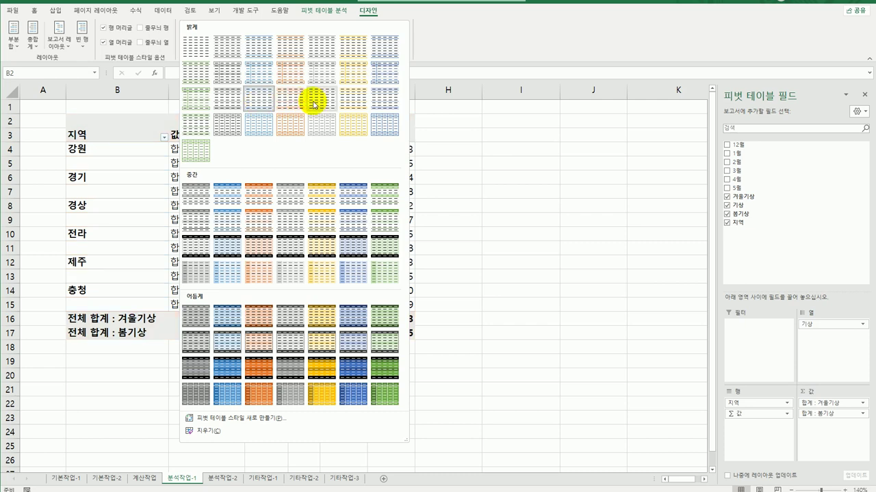
left_click(229, 102)
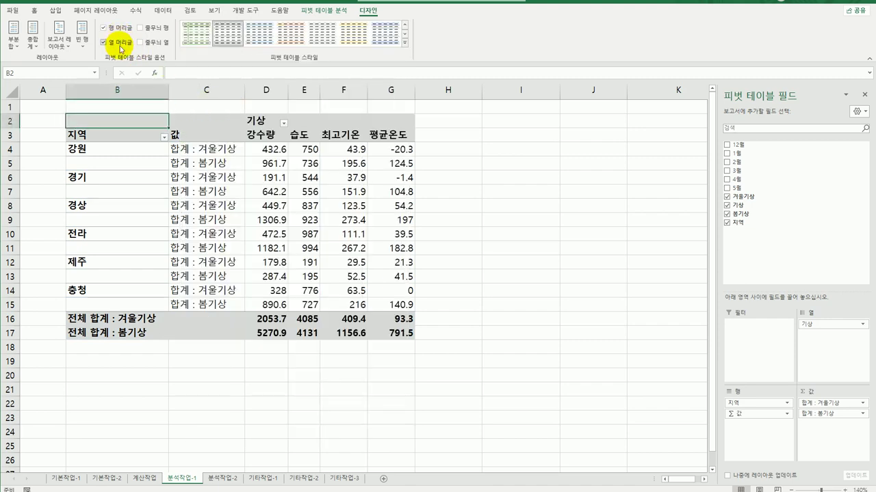
left_click(152, 45)
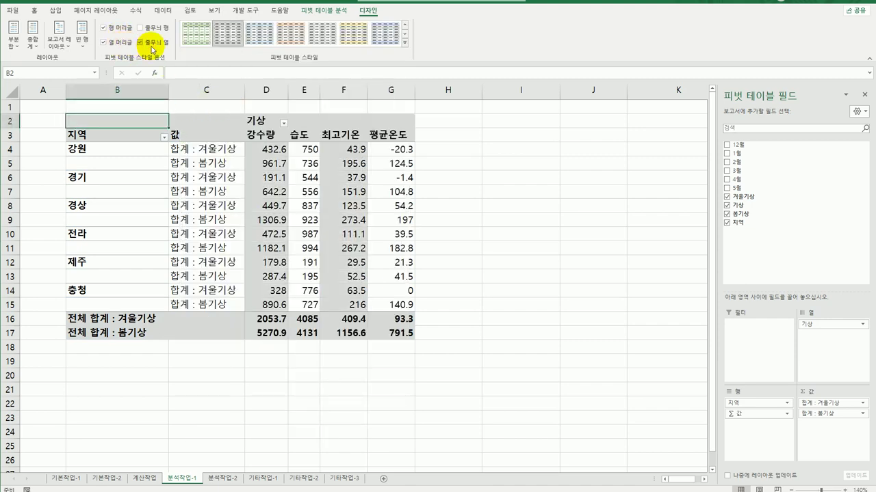
left_click(454, 290)
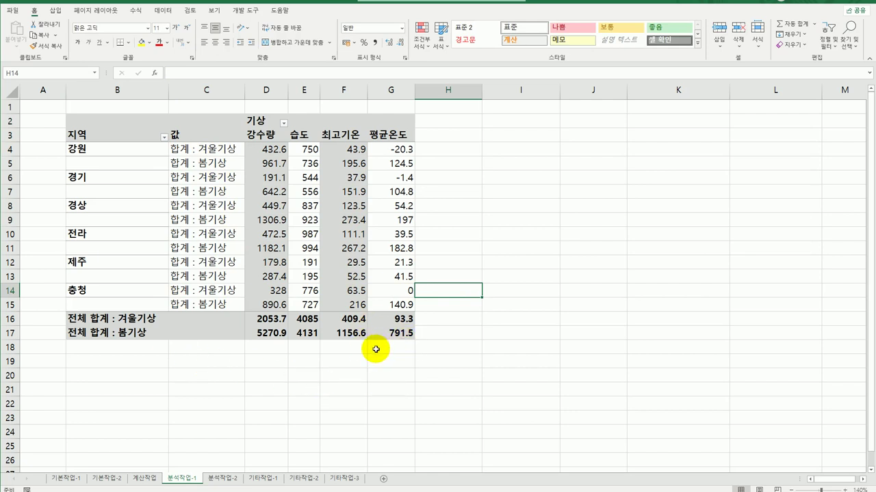
On sheet 분석작업-2, restrict D3:E35 with data validation to dates (날짜) between 2025-03-01 and 2025-04-30.
left_click(223, 480)
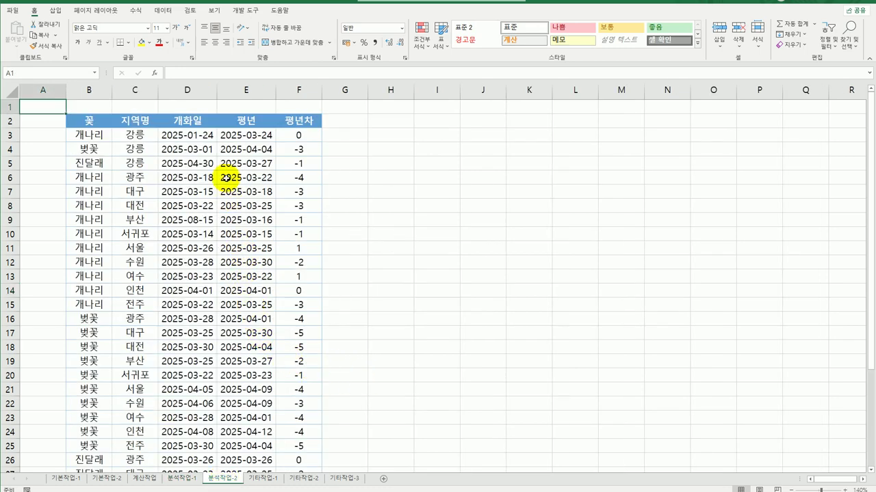
left_click(193, 137)
left_click_drag(192, 136, 277, 454)
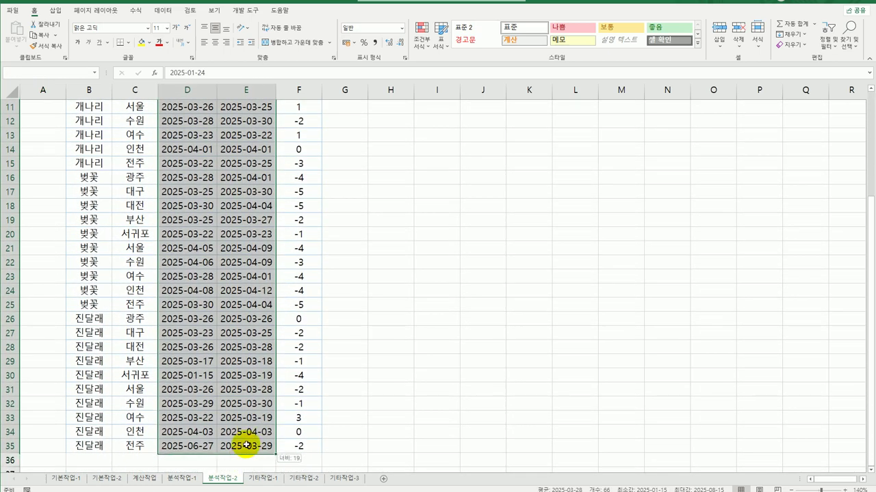
scroll(228, 433, "up", 4)
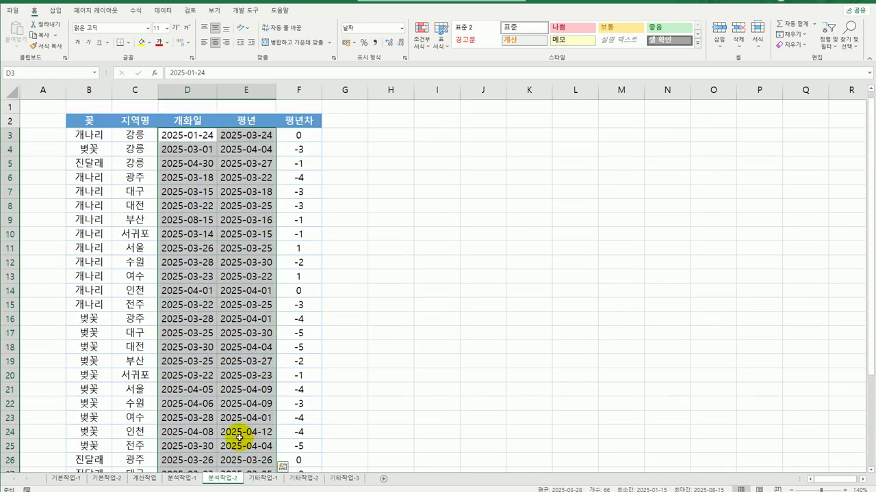
left_click(163, 10)
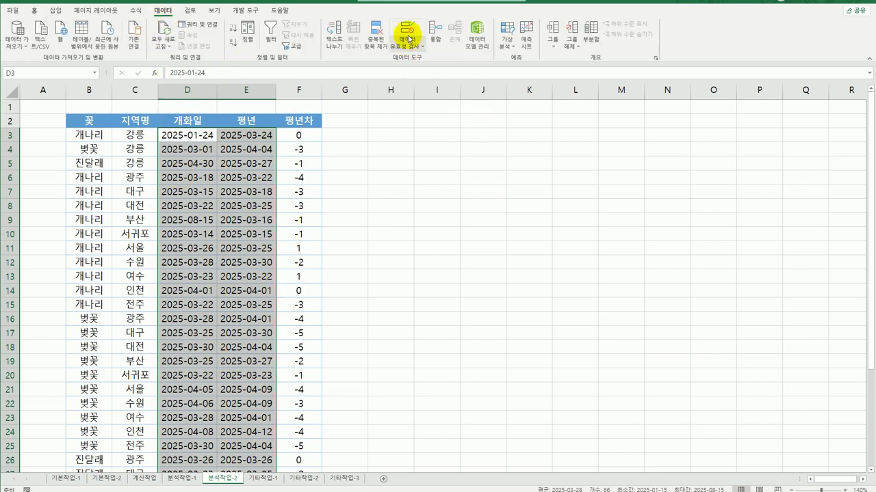
left_click(405, 31)
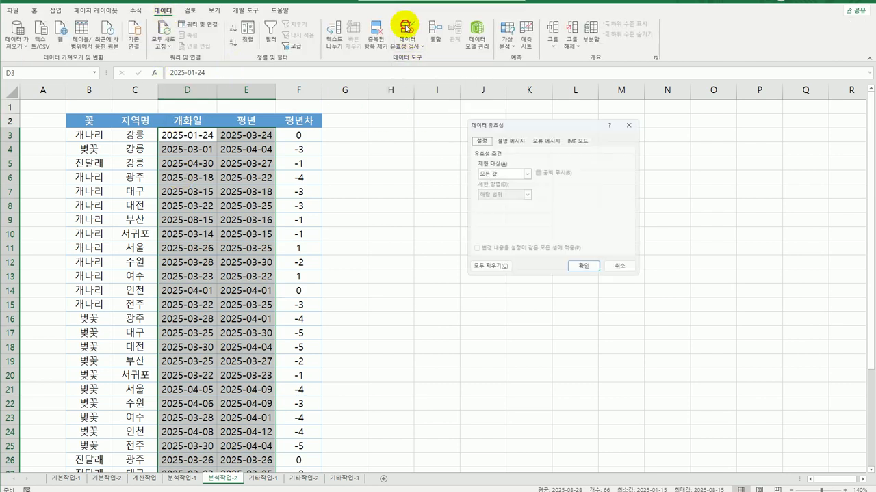
left_click(504, 173)
left_click(503, 209)
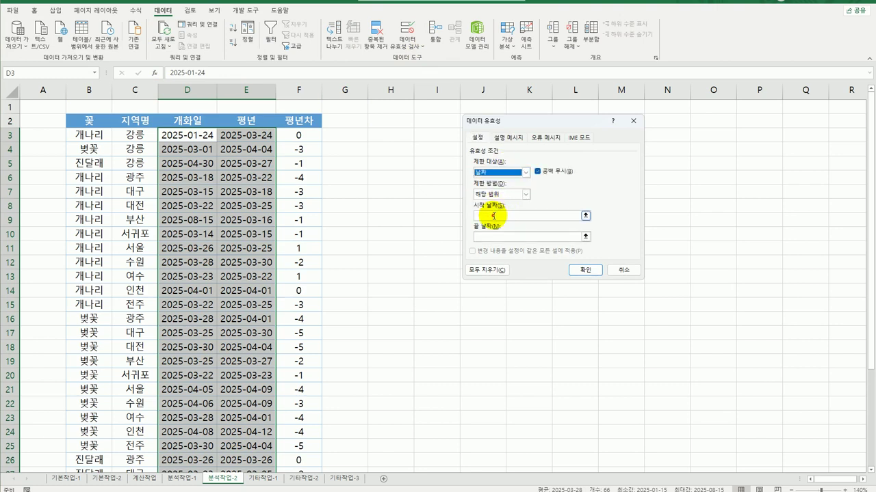
left_click(494, 216)
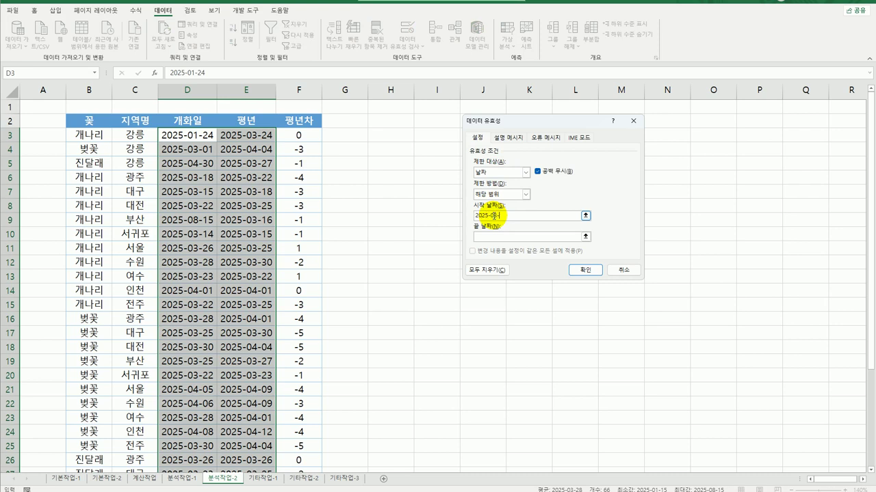
left_click(485, 237)
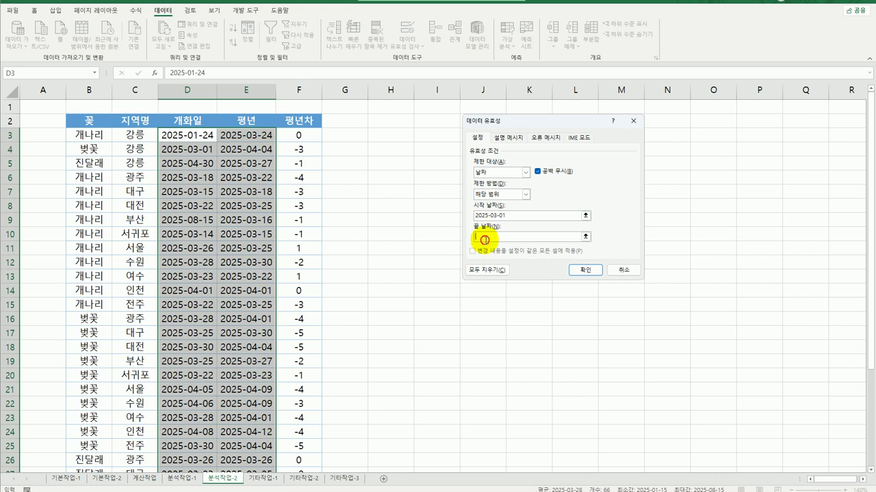
type("202")
type("5-04-30")
key("Tab")
Set the validation's input message to title 입력날짜범위 and text 3월~4월.
left_click(505, 138)
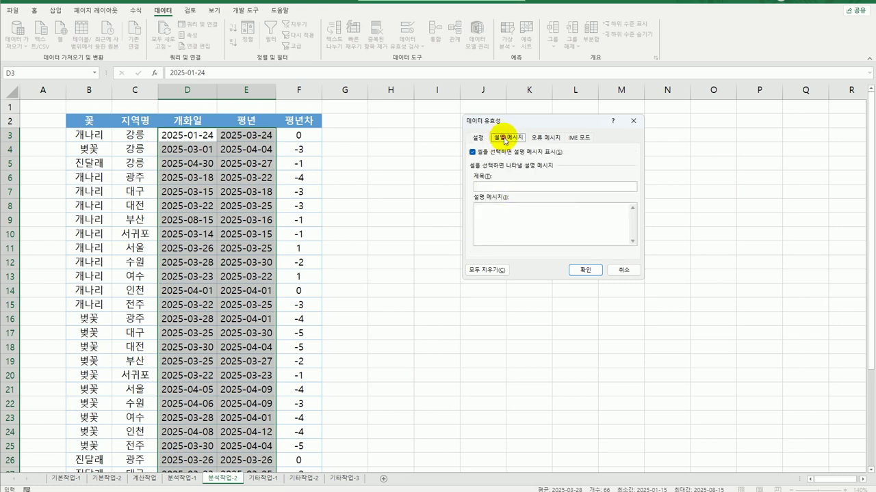
left_click(500, 185)
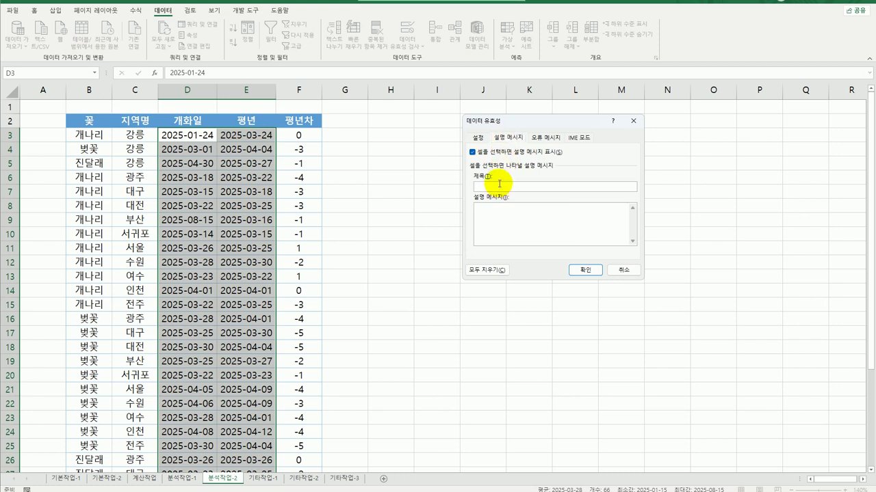
type("입력")
type("ㅇ")
type("짜범위")
key("Tab")
type("3월ㄴ4ㅇ")
Set the error alert to style 정보, title 날짜확인 and message "입력 날짜가 정확한지 확인 바랍니다.", and apply the validation.
left_click(544, 144)
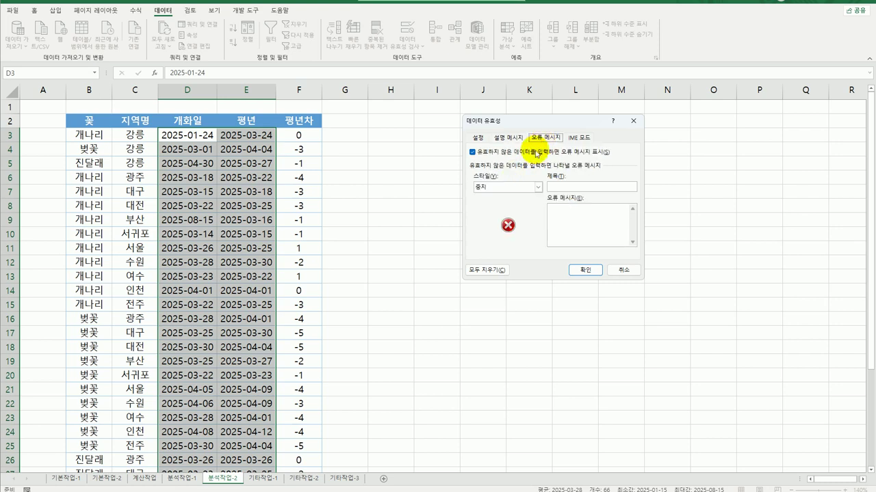
left_click(537, 187)
left_click(525, 210)
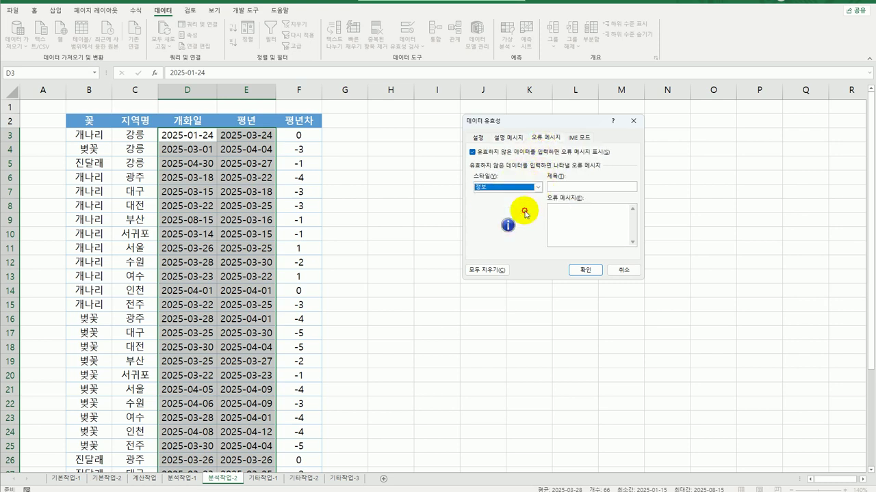
left_click(563, 187)
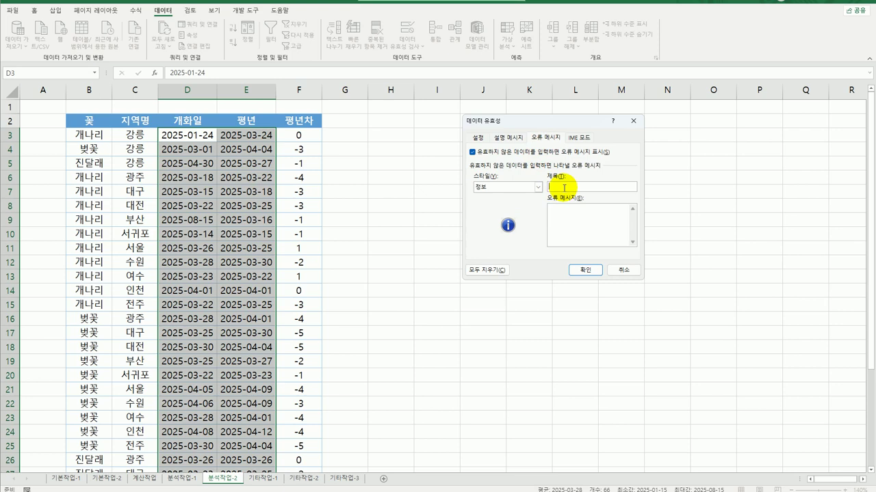
type("날짜확인")
key("Tab")
type("입력 날짜가 정확한지 확인 바랍니다")
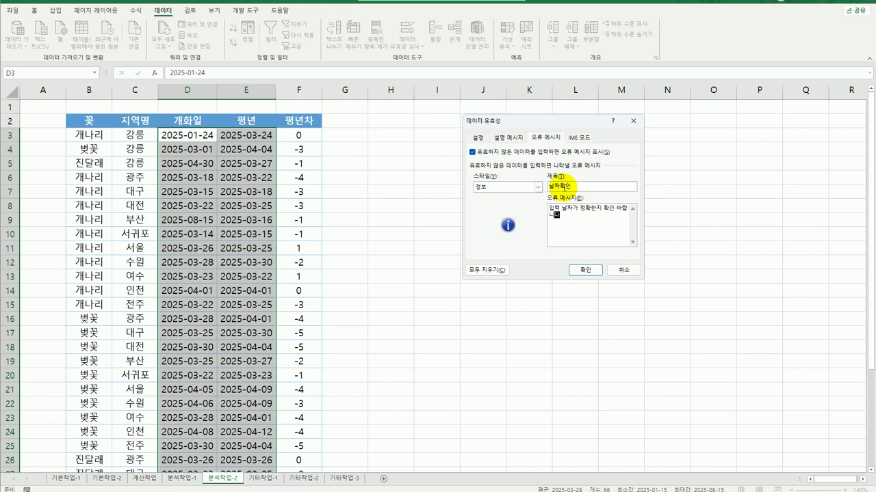
type(".")
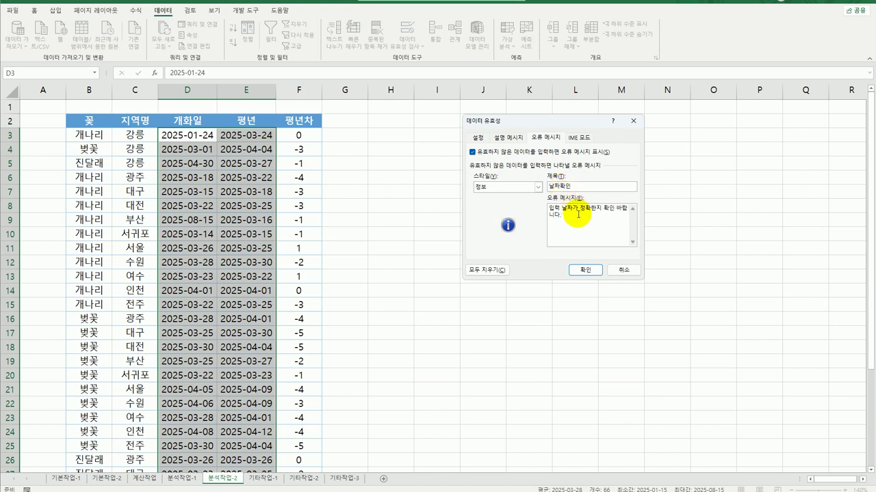
left_click(585, 272)
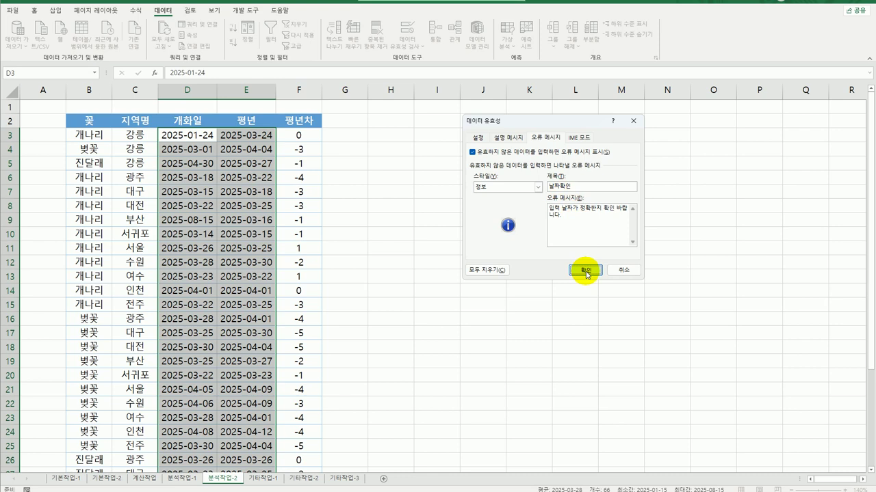
left_click(586, 272)
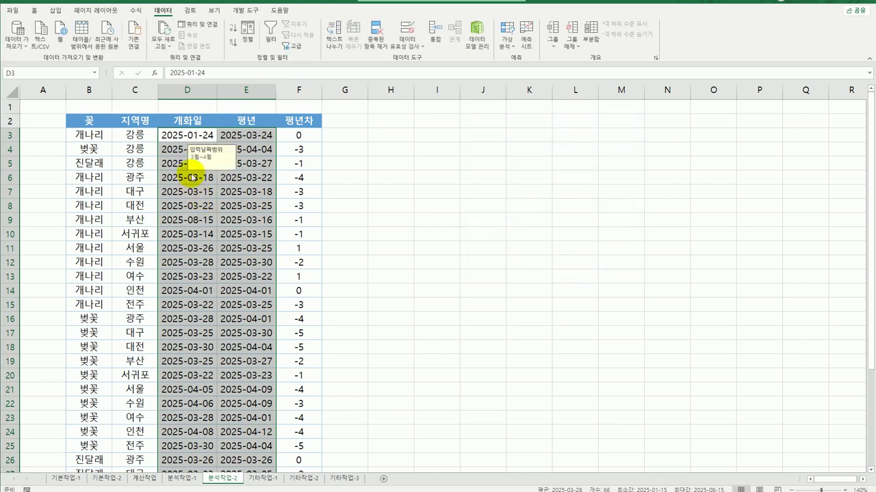
left_click(194, 135)
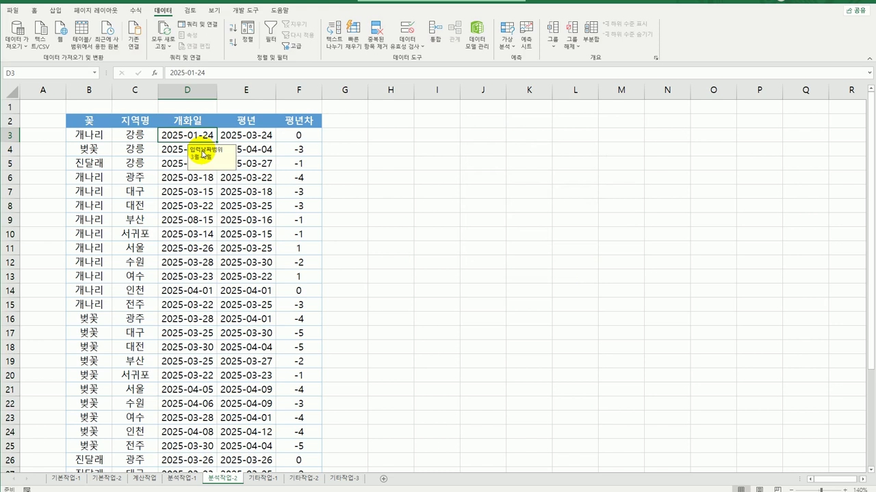
Turn on filtering for the table and set the first custom filter condition on 개화일 to 이전 2025-03-01.
left_click(188, 122)
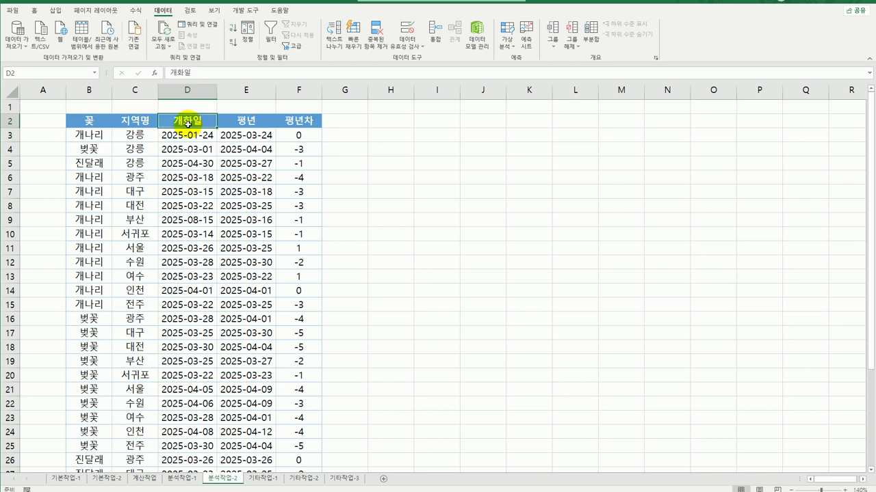
left_click(271, 34)
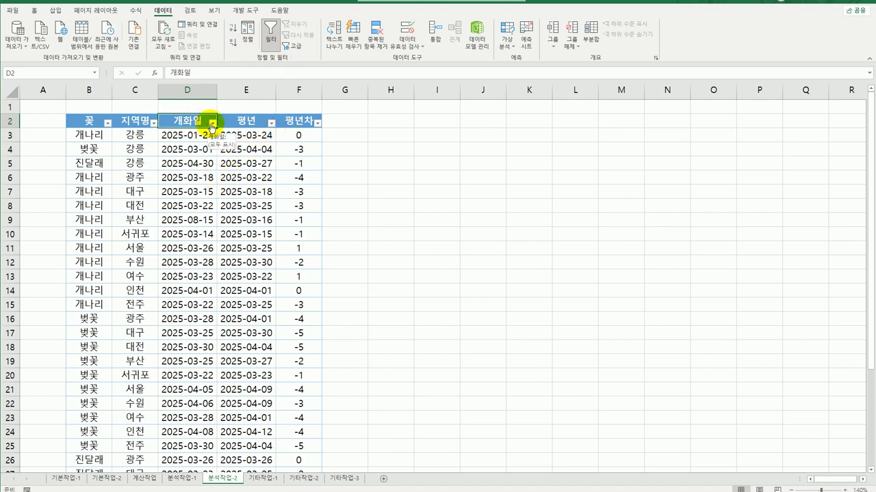
left_click(212, 123)
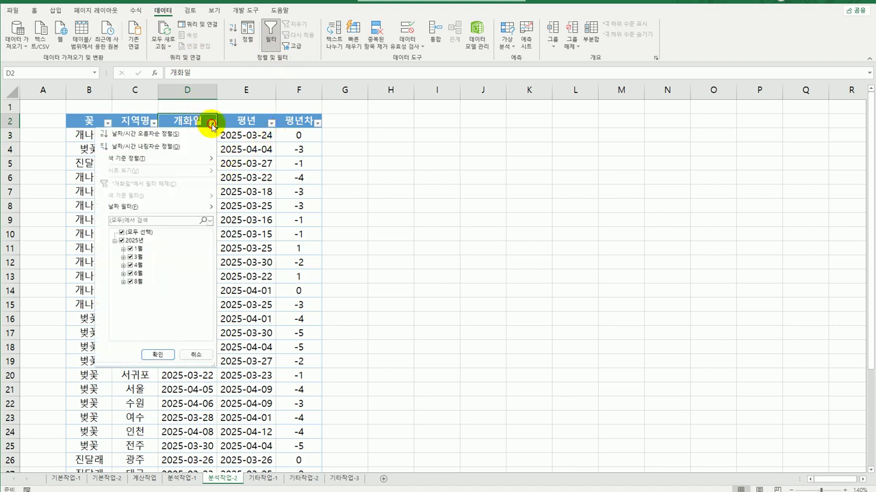
left_click(181, 208)
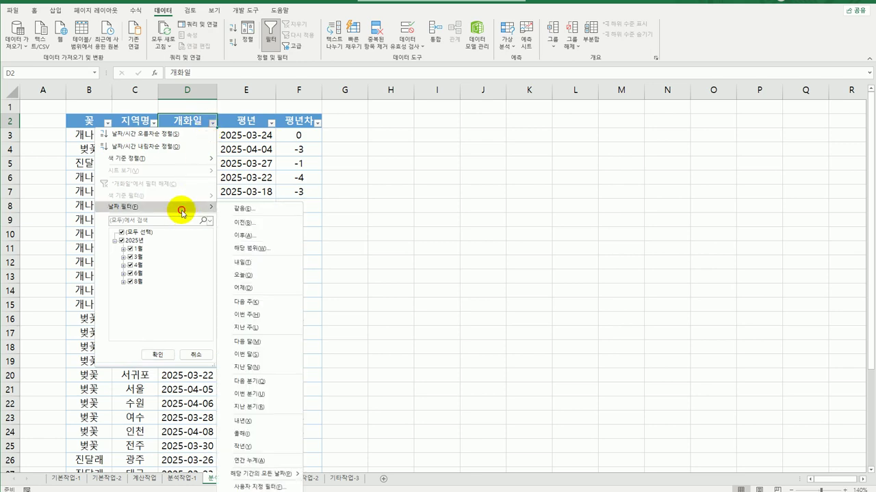
left_click(259, 487)
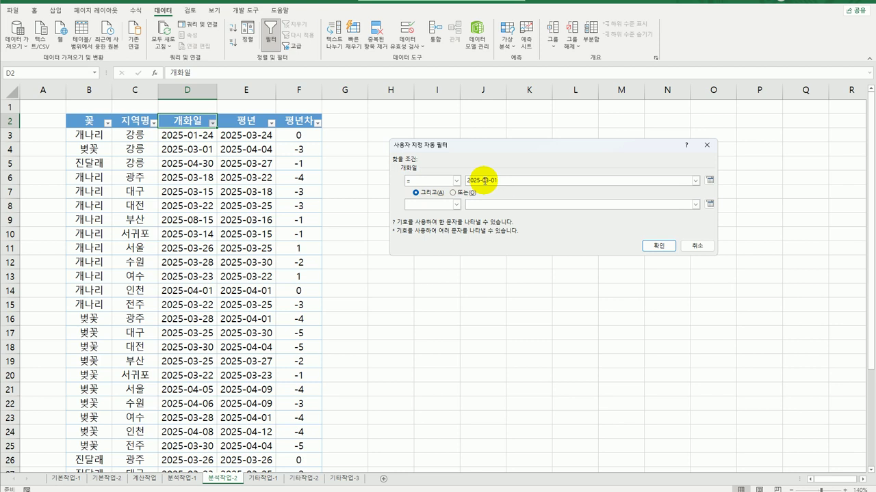
left_click(456, 180)
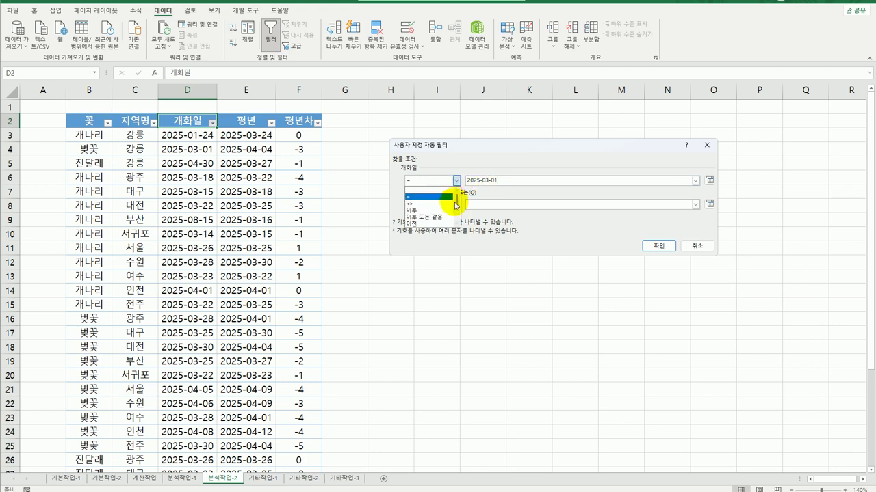
left_click(432, 224)
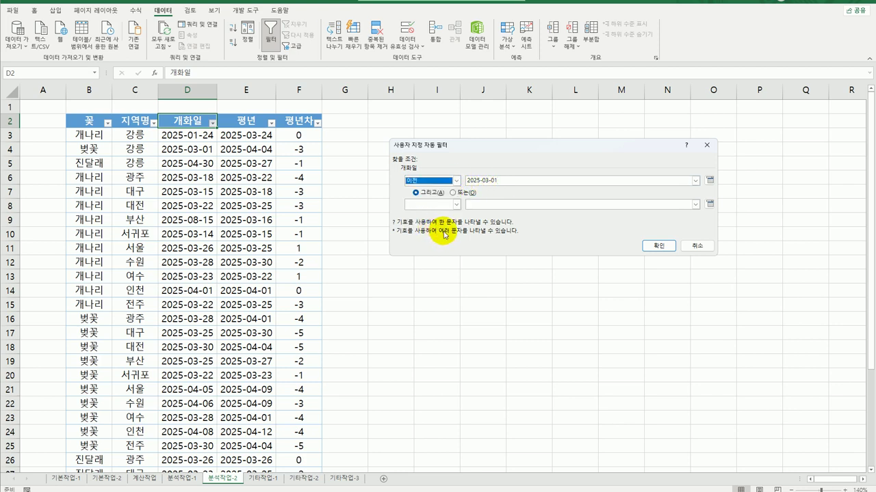
left_click(456, 181)
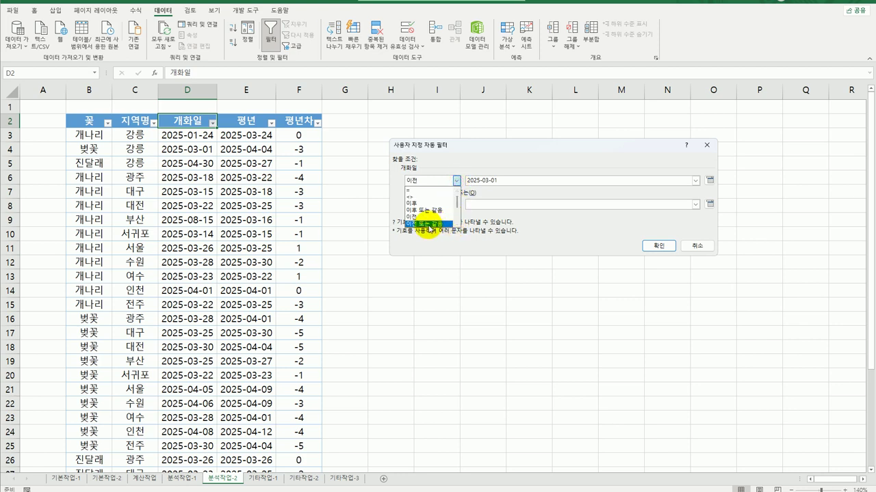
left_click(430, 216)
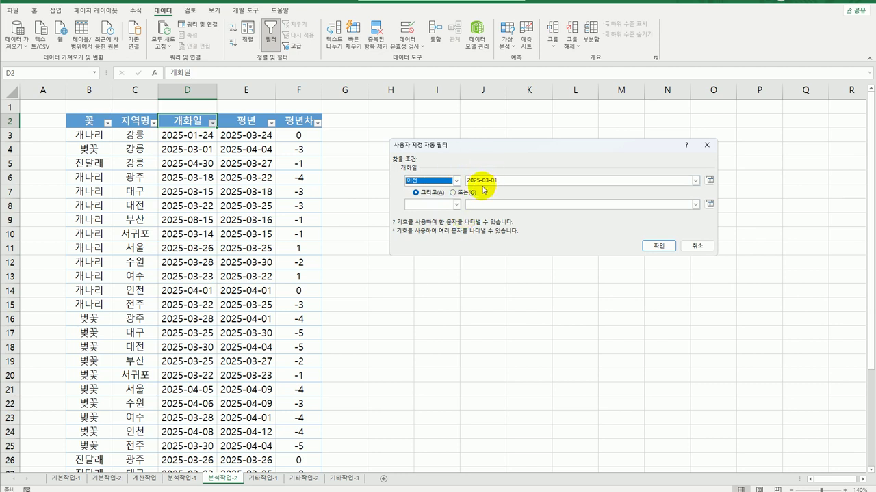
Add a second 개화일 condition of 이후 2025-04-30, joined with 그리고, and apply the filter.
left_click(468, 205)
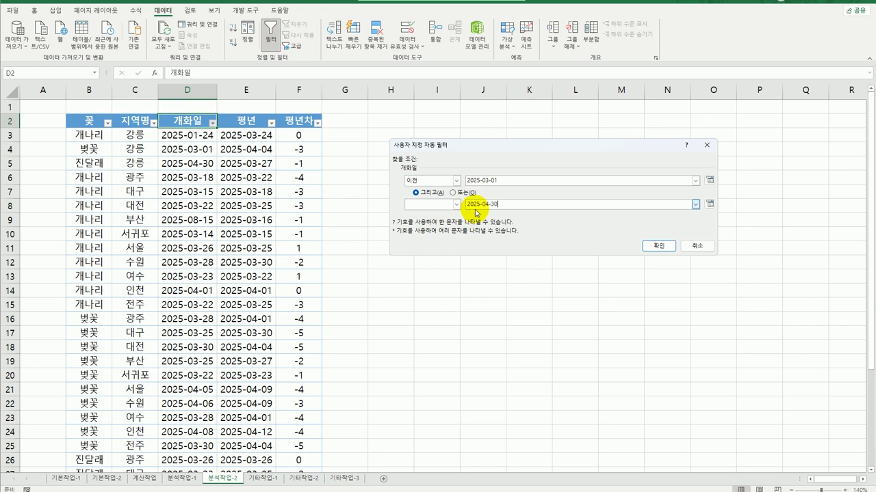
left_click(457, 205)
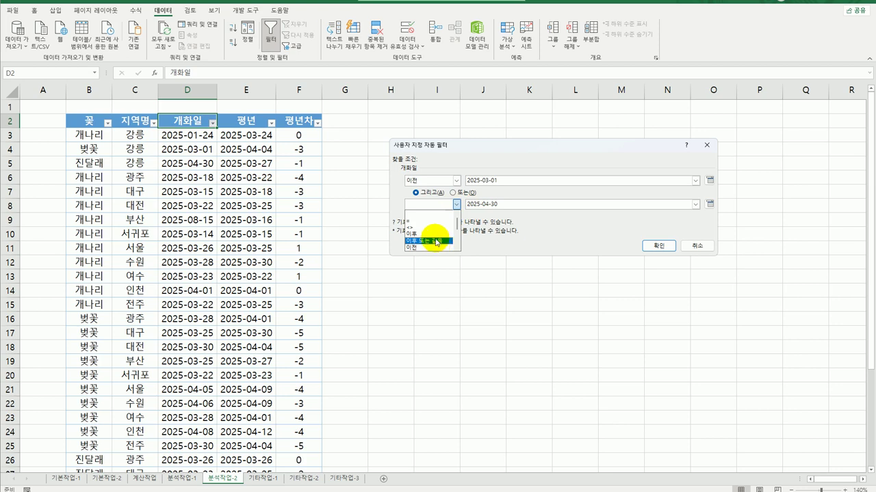
left_click(433, 234)
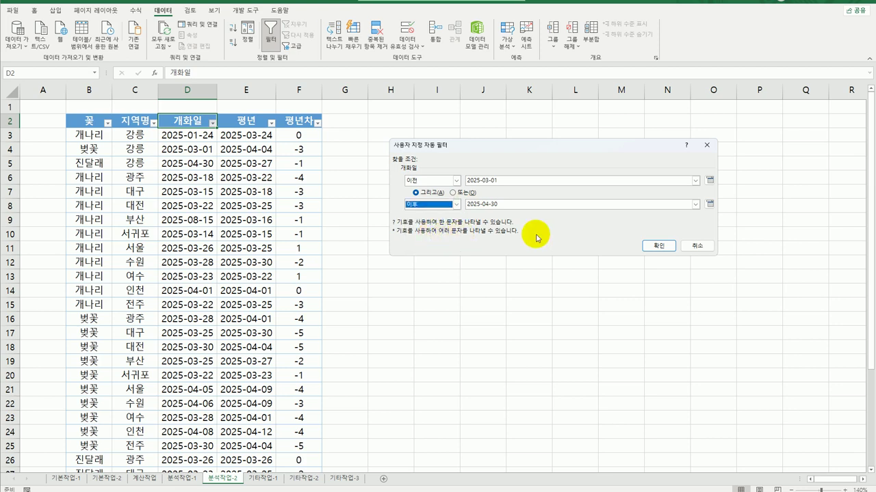
left_click(659, 245)
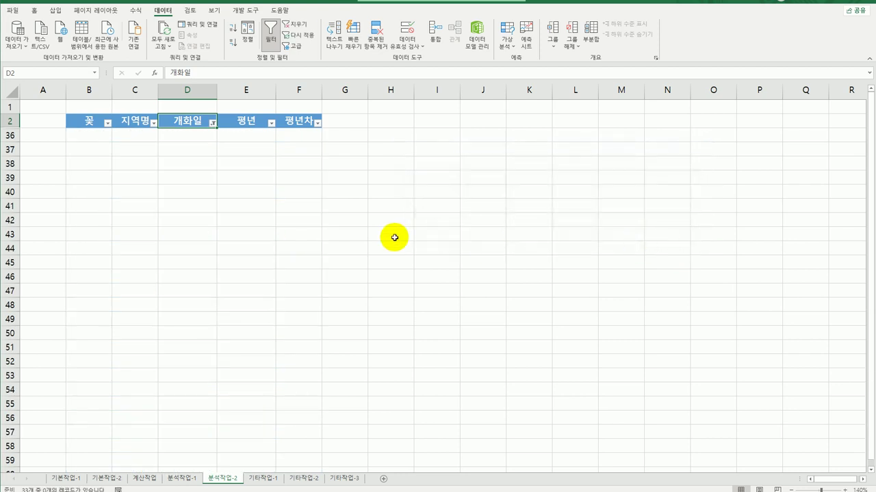
Change the link between the two 개화일 filter conditions to 또는 and reapply the custom filter.
left_click(213, 123)
mouse_move(172, 207)
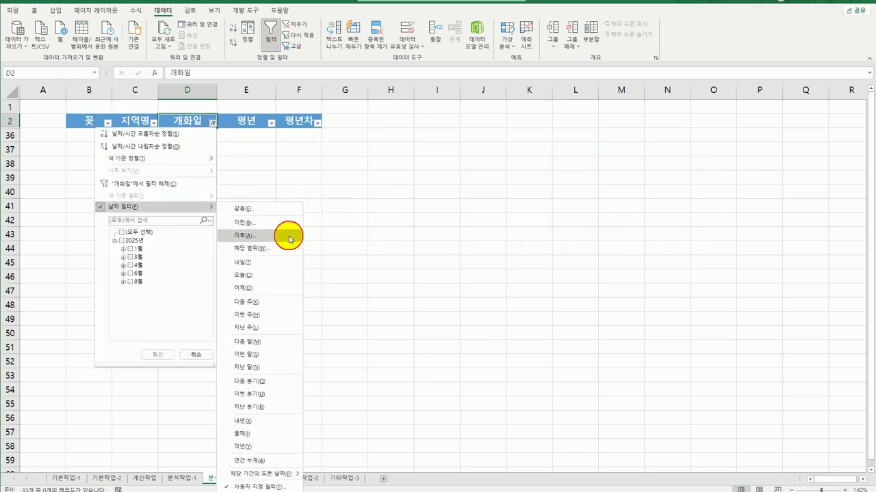
left_click(262, 487)
left_click(453, 192)
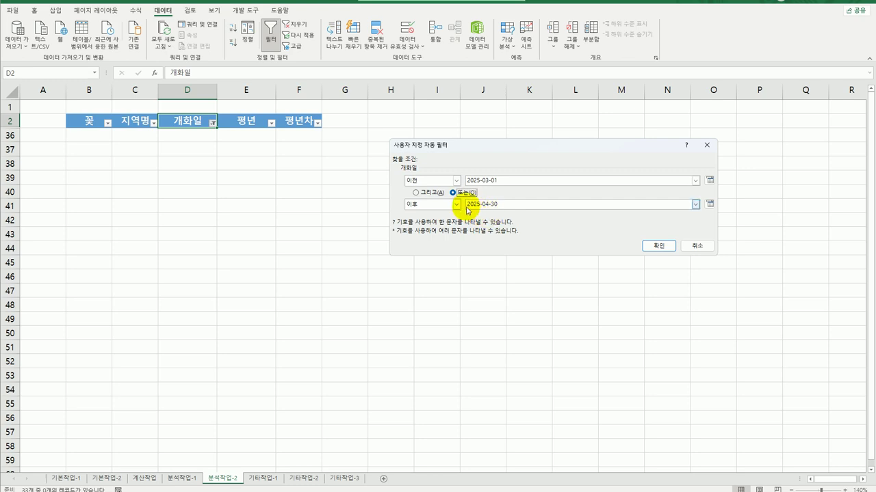
left_click(654, 246)
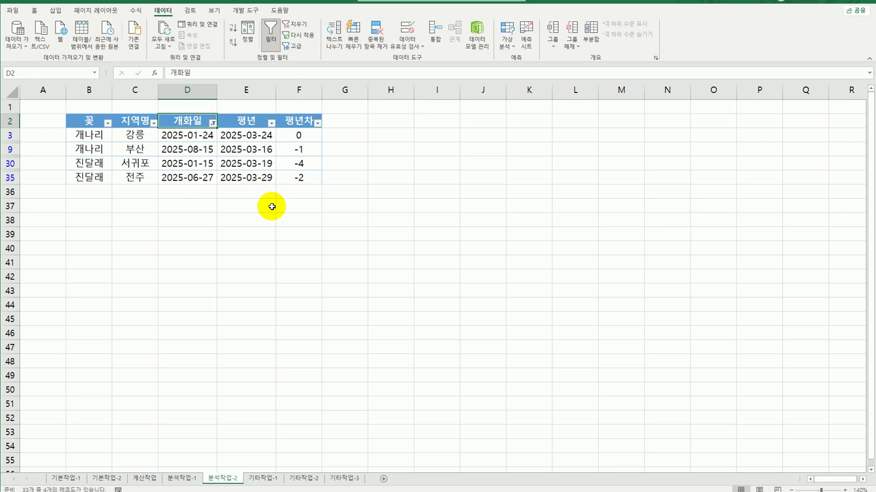
left_click(404, 246)
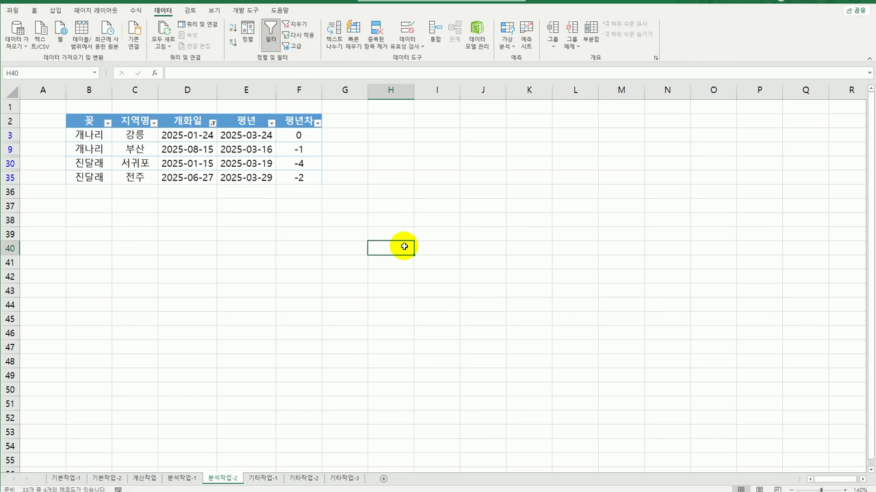
On sheet 기타작업-1, edit the column chart's data source so series 1 takes its name from cell B4 (서울).
left_click(254, 477)
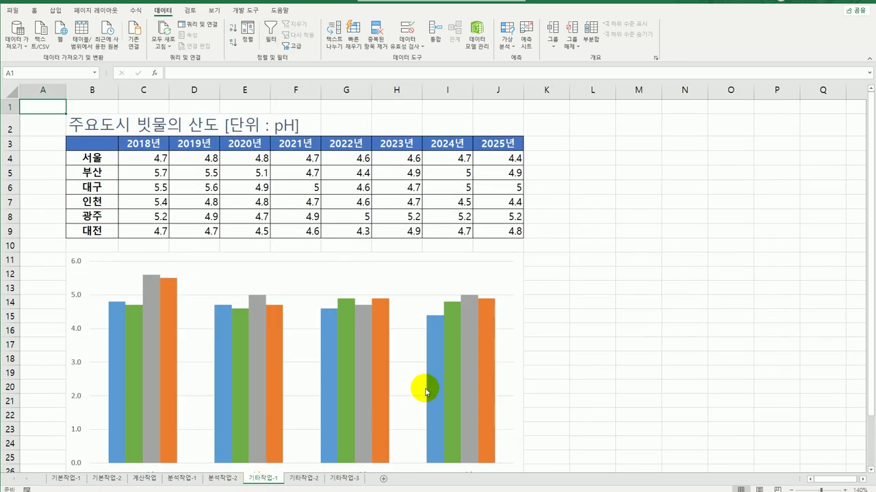
mouse_move(458, 363)
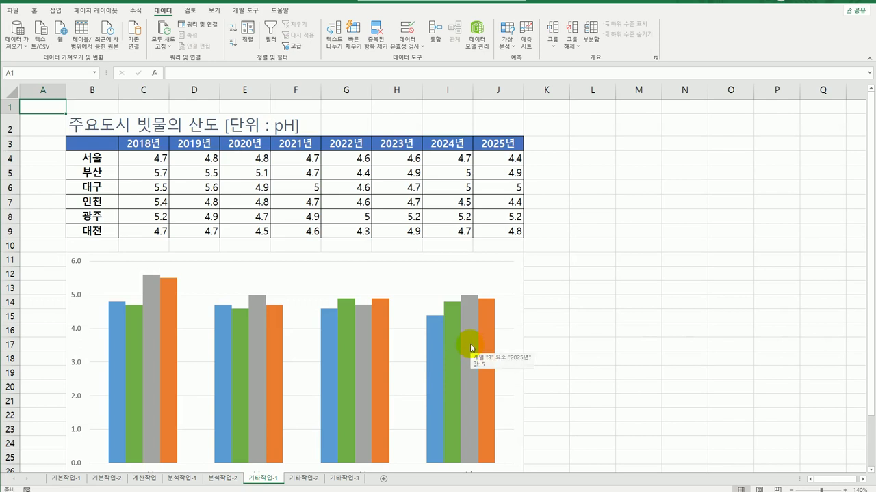
mouse_move(388, 338)
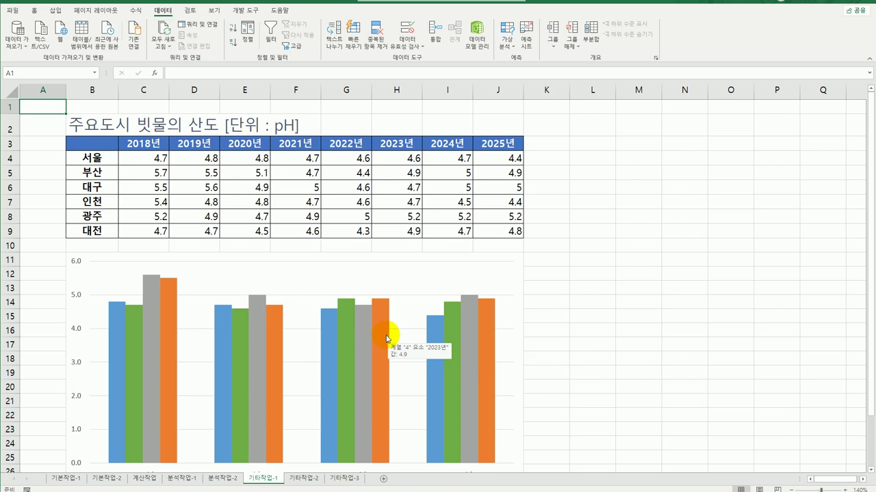
scroll(386, 339, "down", 3)
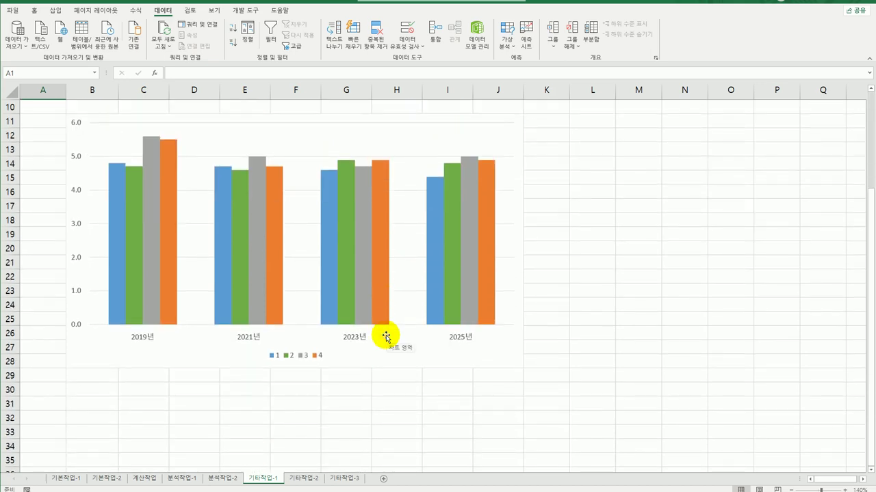
scroll(385, 334, "up", 3)
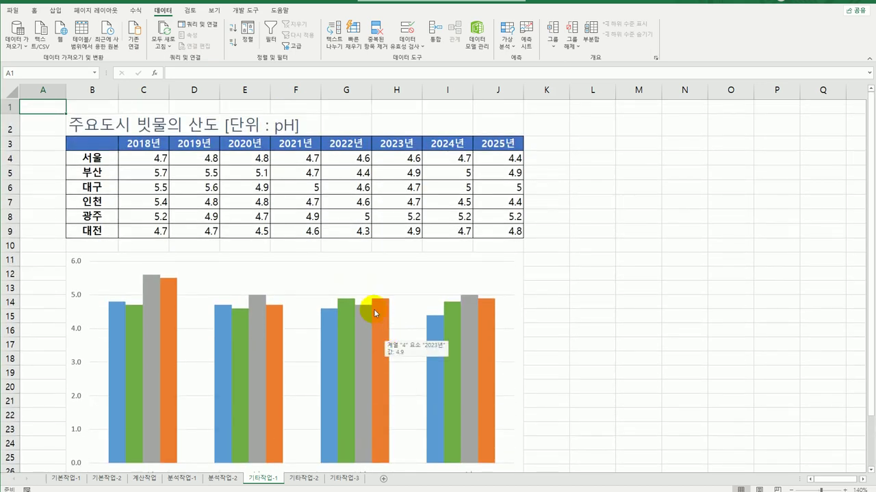
right_click(426, 281)
left_click(498, 342)
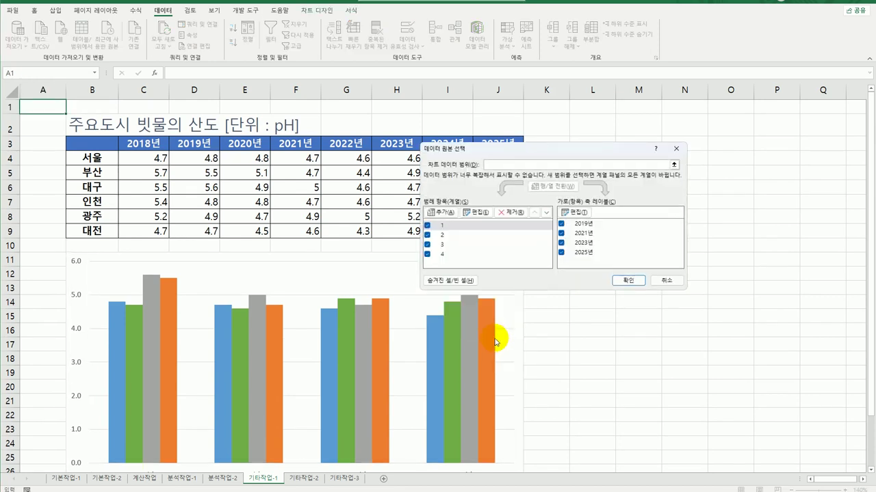
left_click(446, 235)
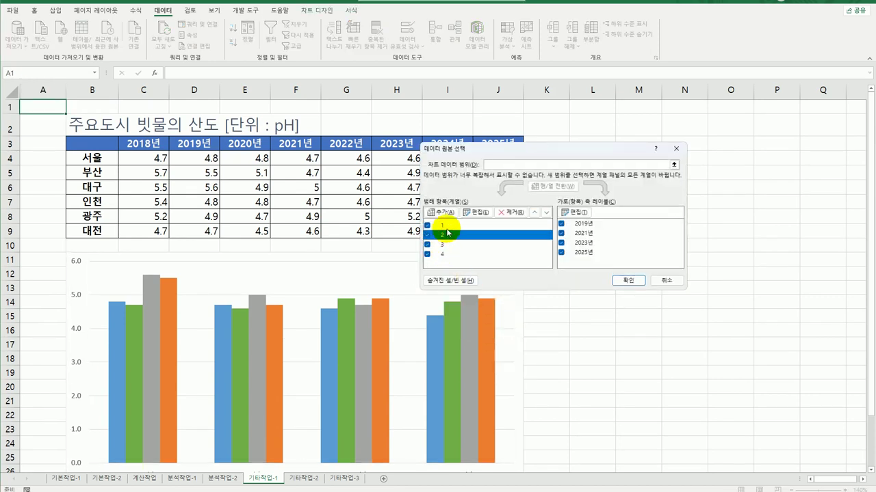
left_click(447, 226)
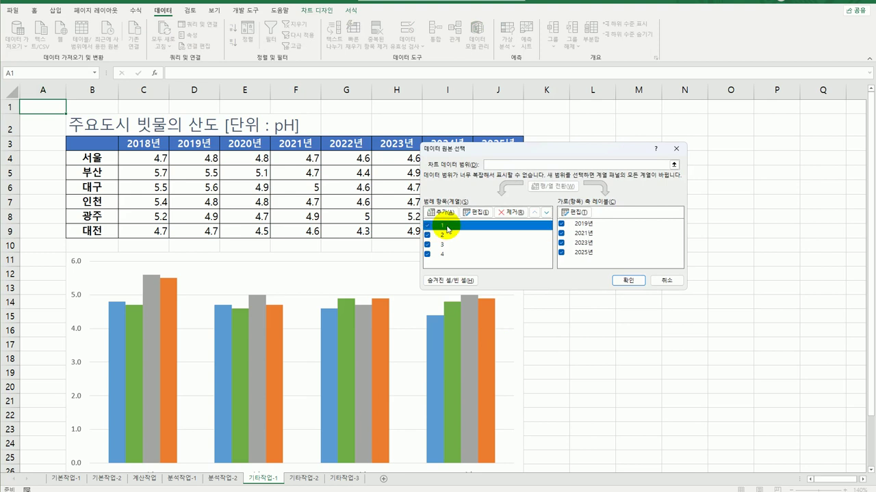
left_click(482, 215)
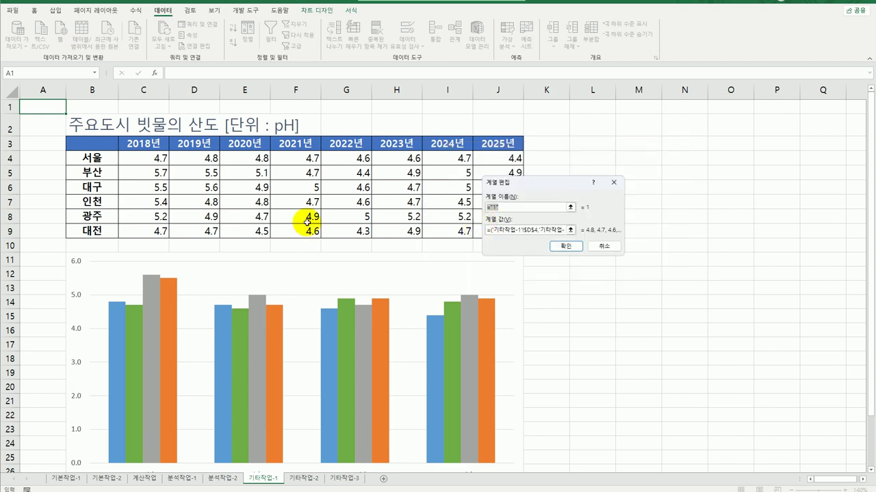
left_click(93, 159)
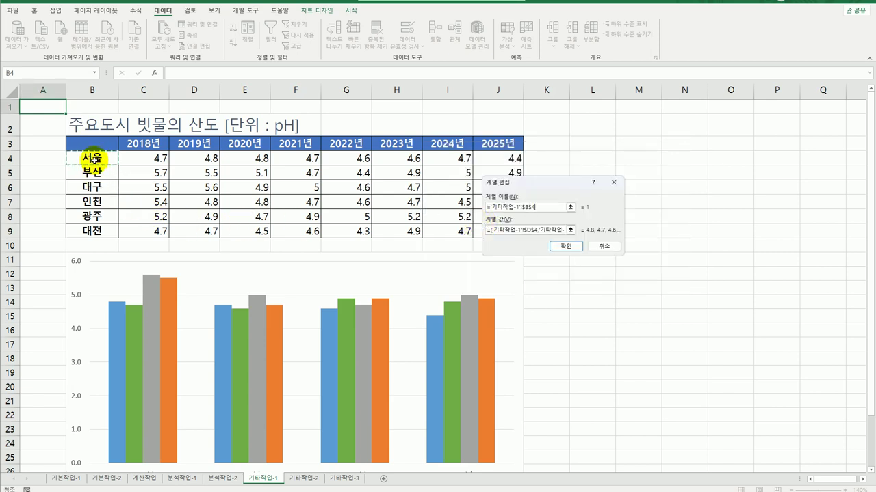
left_click(566, 245)
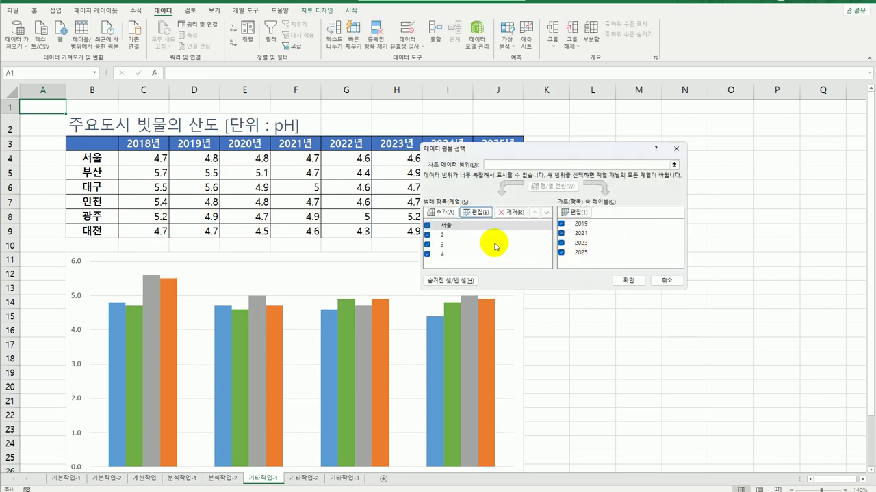
Link the name of chart series 2 to cell B9 (대전) and of series 3 to cell B6 (대구).
left_click(465, 236)
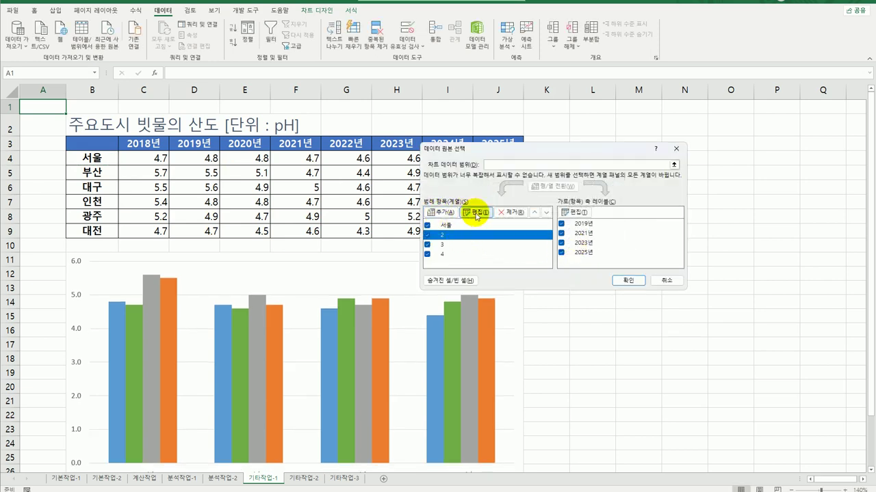
left_click(475, 212)
left_click(96, 230)
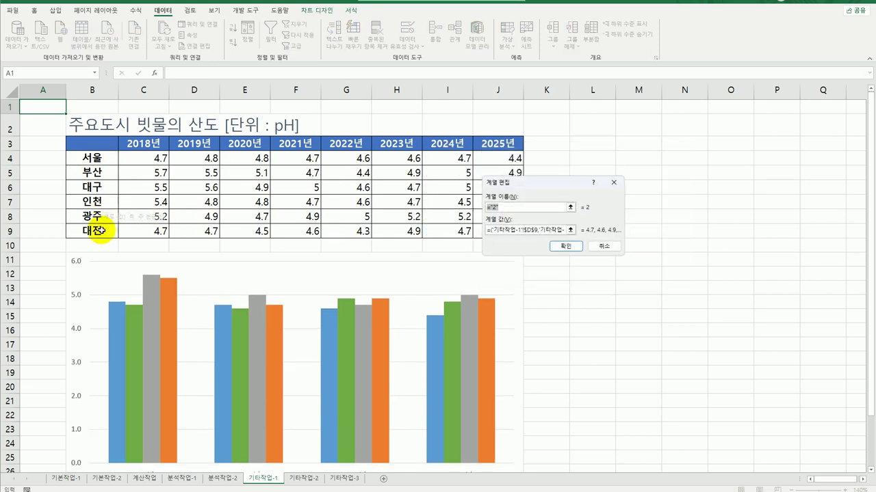
left_click(565, 249)
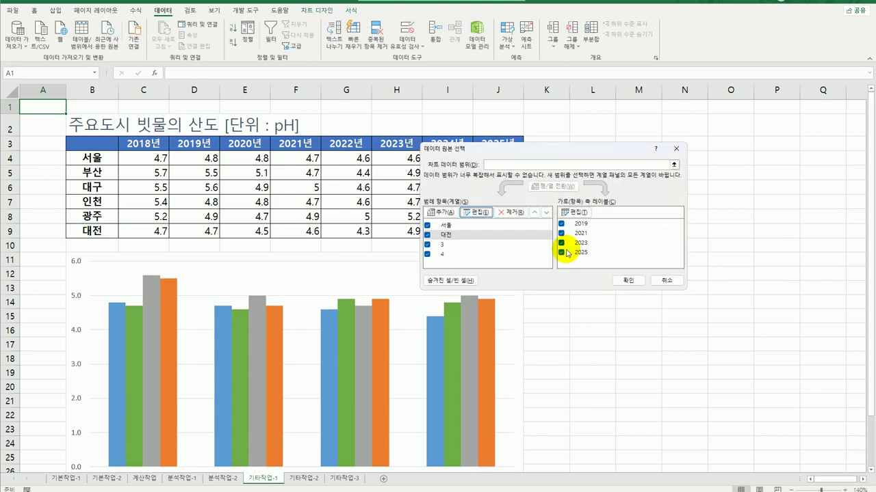
left_click(470, 245)
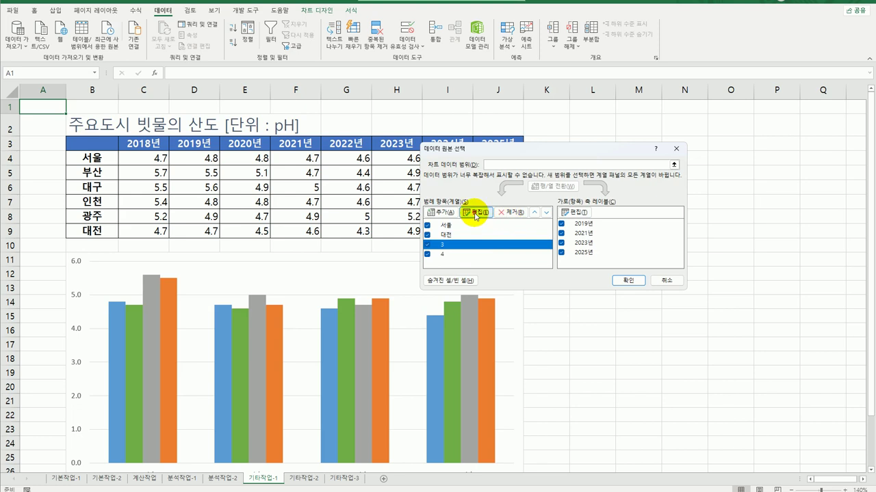
left_click(476, 212)
left_click(95, 188)
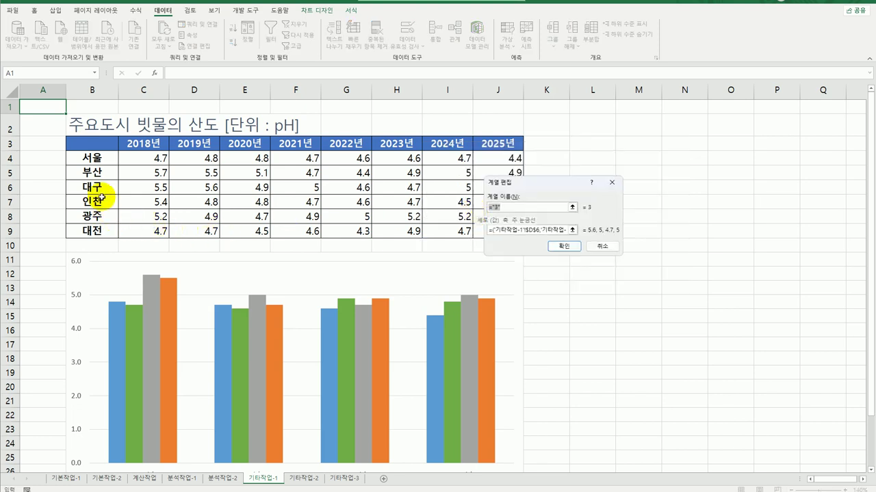
left_click(567, 245)
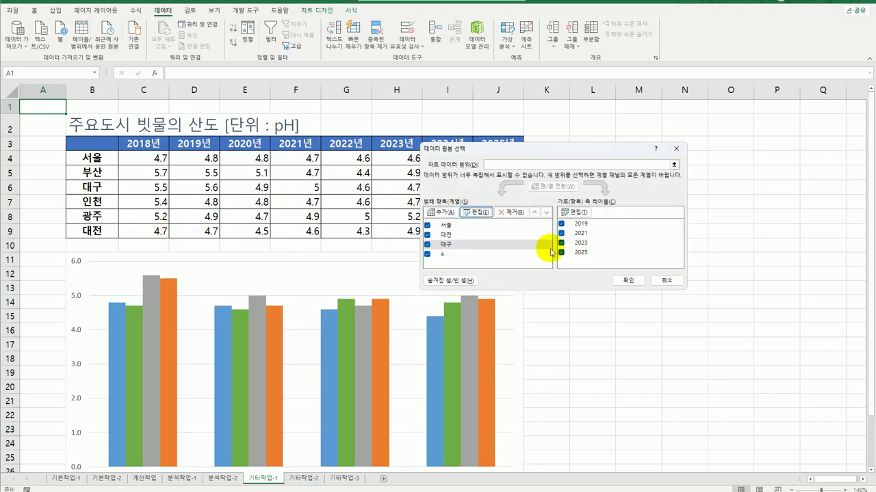
Link the name of chart series 4 to cell B5 (부산) and apply the data source changes.
left_click(460, 252)
left_click(475, 214)
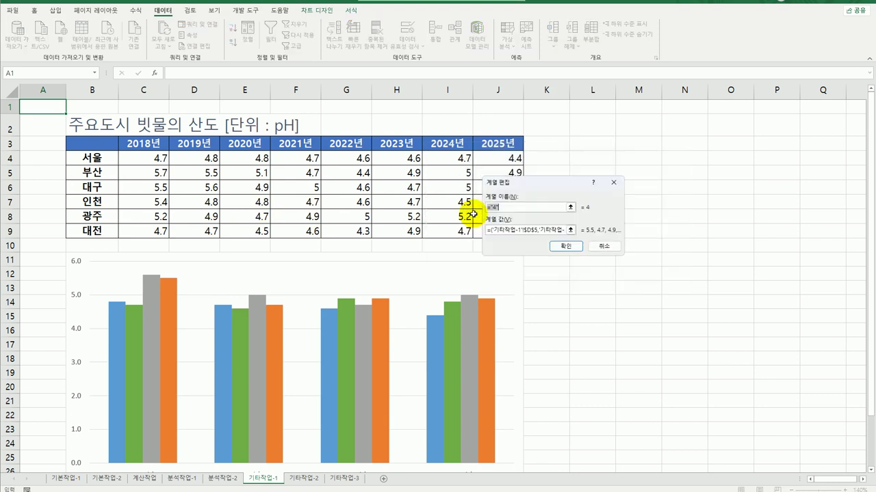
left_click(95, 172)
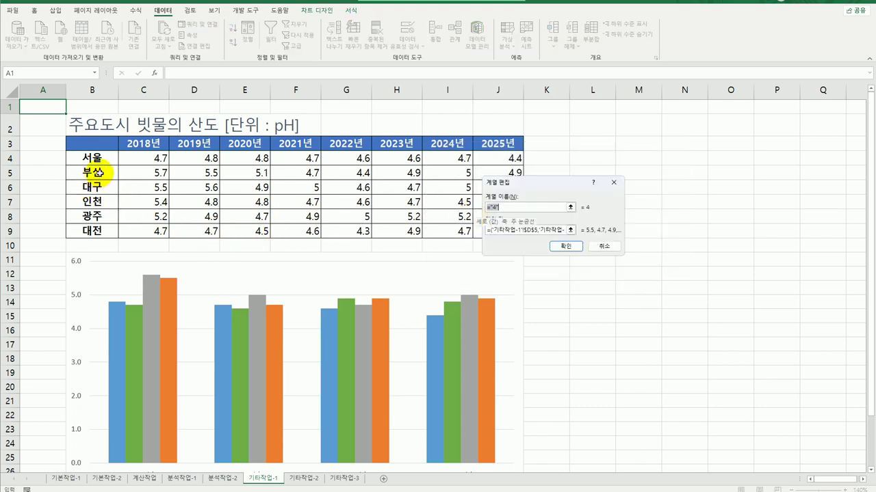
left_click(566, 247)
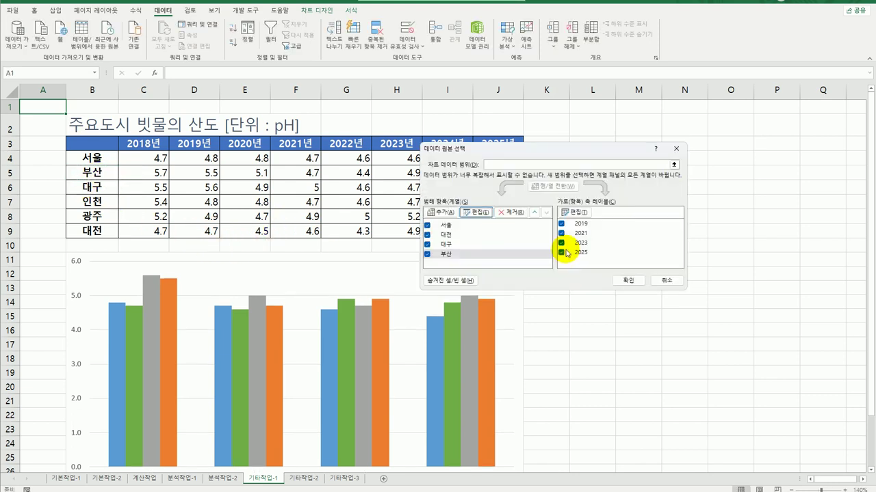
left_click(628, 280)
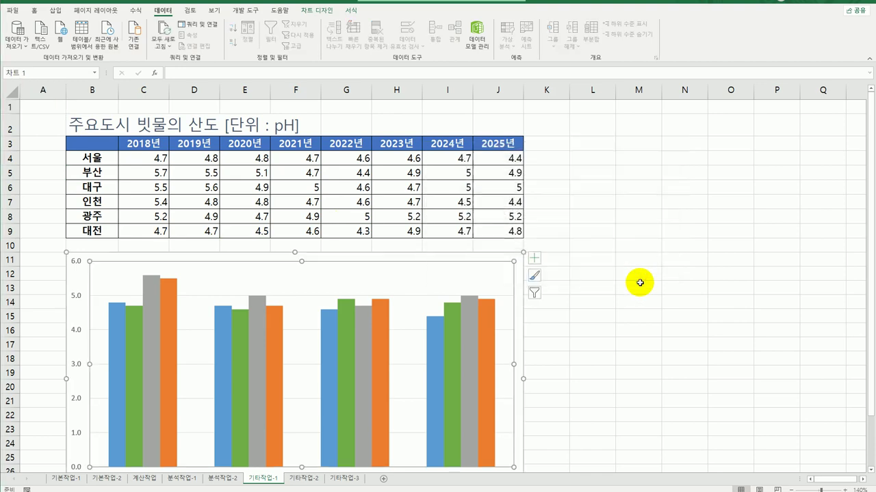
scroll(609, 347, "down", 3)
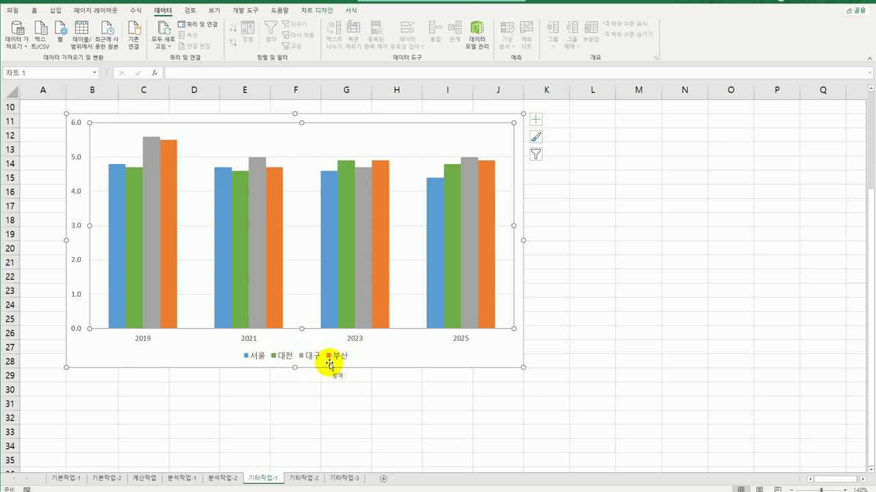
scroll(383, 321, "up", 3)
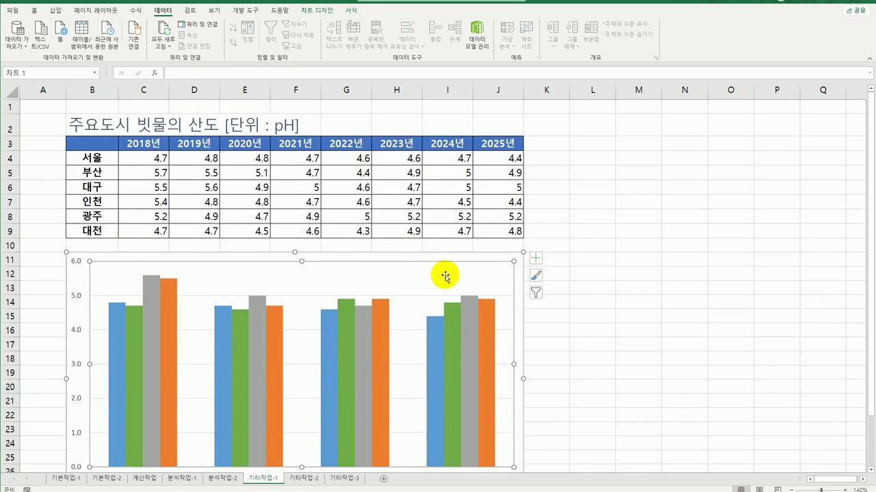
Add a chart title and link it to cell B2 of sheet 기타작업-1.
left_click(537, 258)
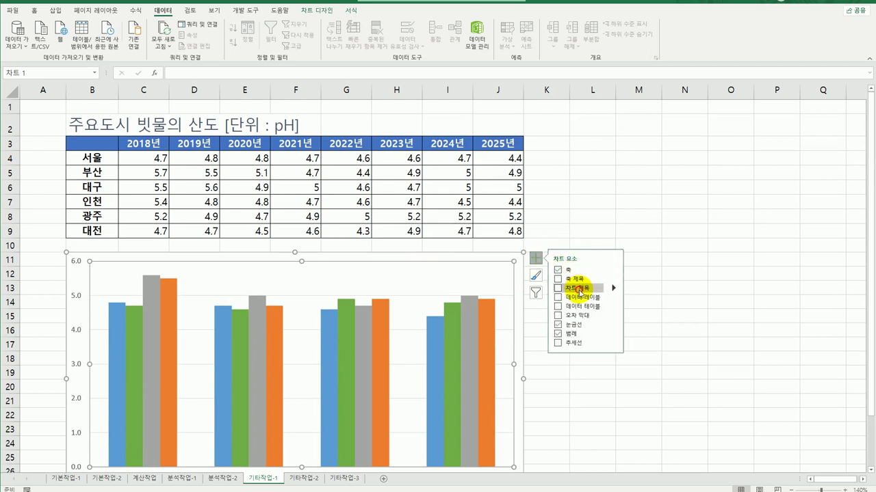
left_click(579, 290)
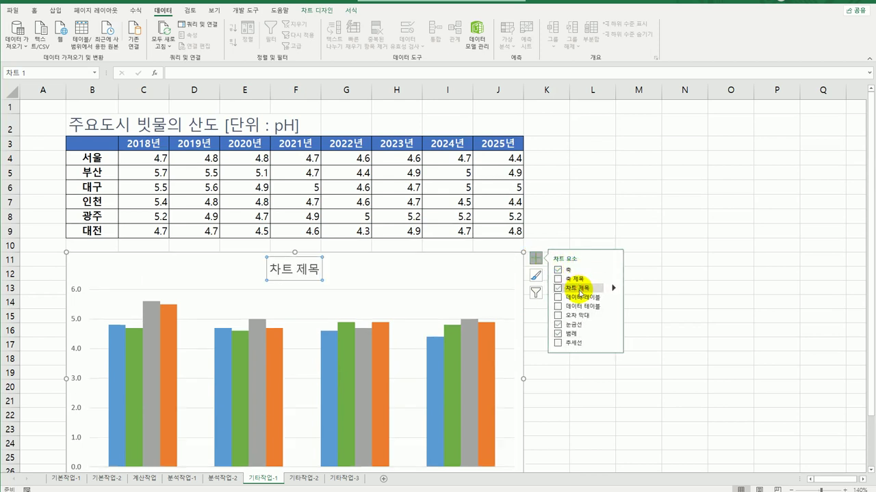
left_click(192, 77)
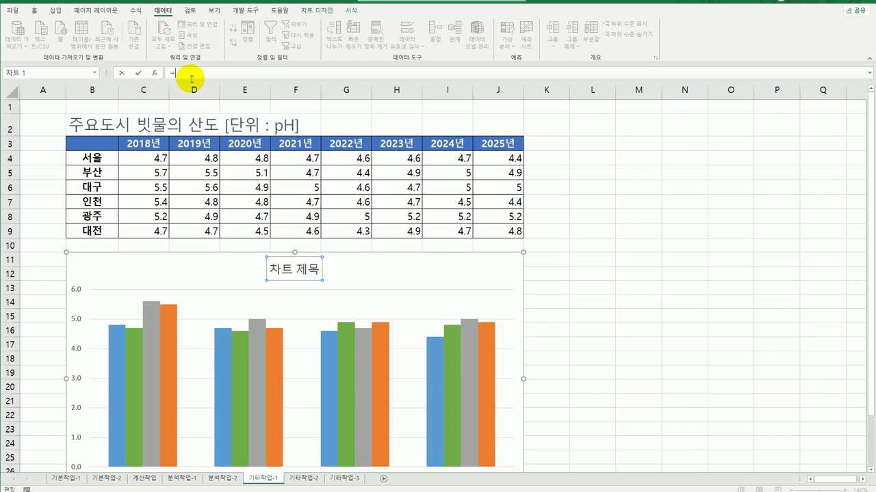
left_click(103, 128)
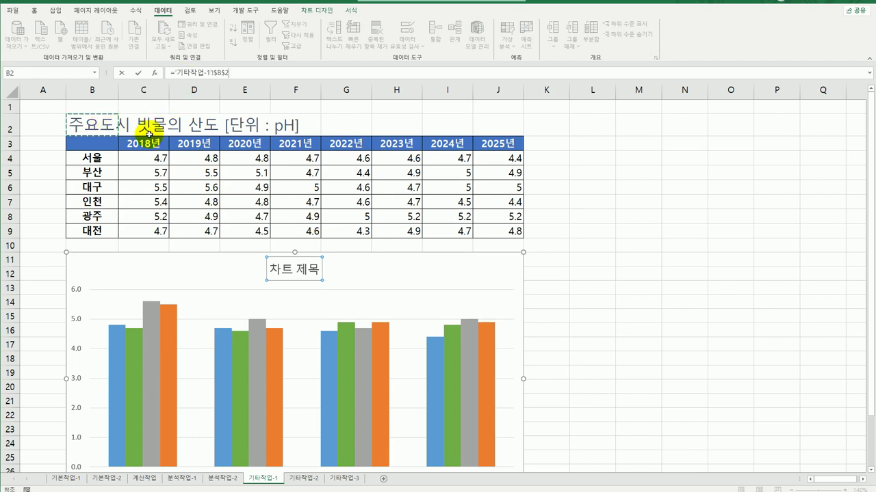
key("Return")
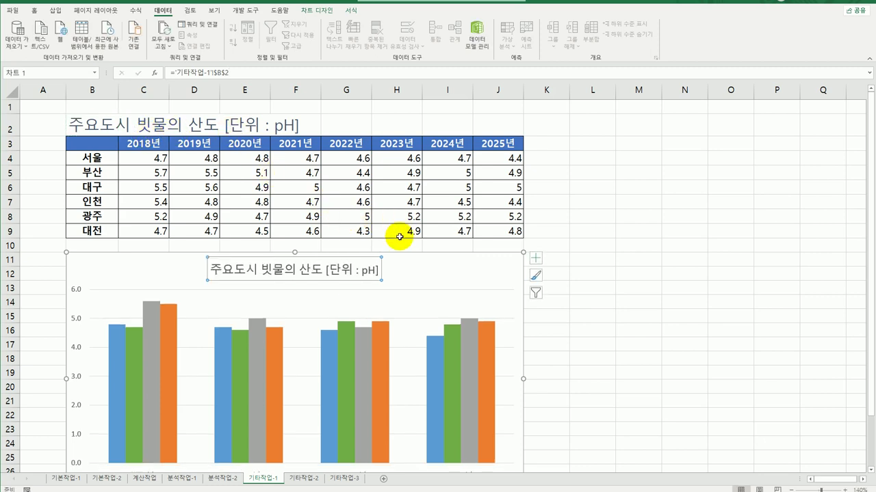
Set the font size of the whole chart area to 13.
left_click(478, 273)
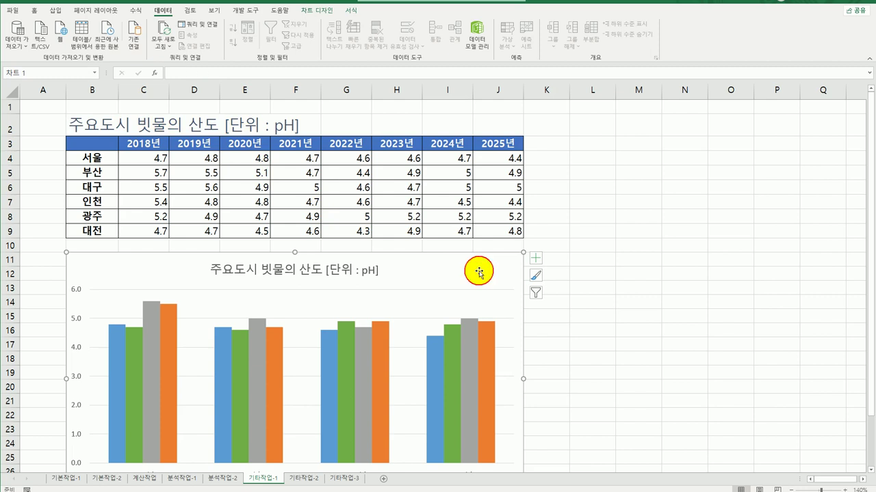
left_click(34, 12)
left_click(166, 28)
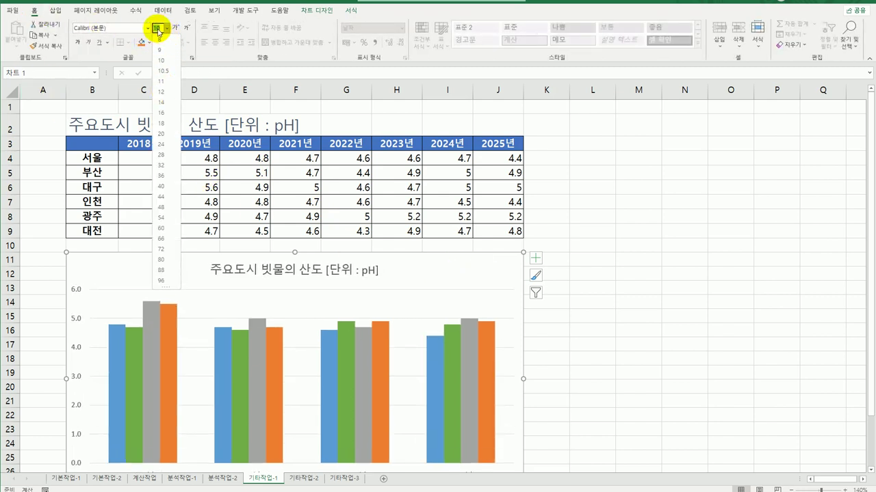
type("12")
key("Return")
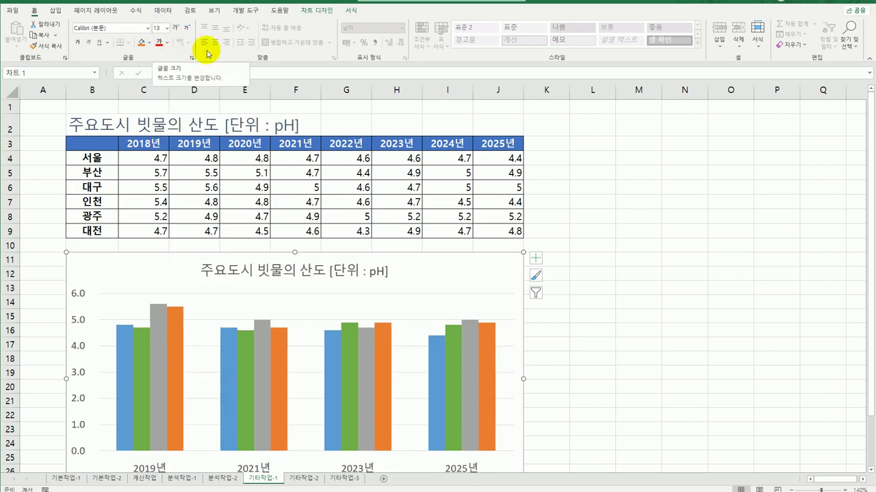
Change the chart type to 표식이 있는 꺾은선형 (line with markers).
right_click(421, 297)
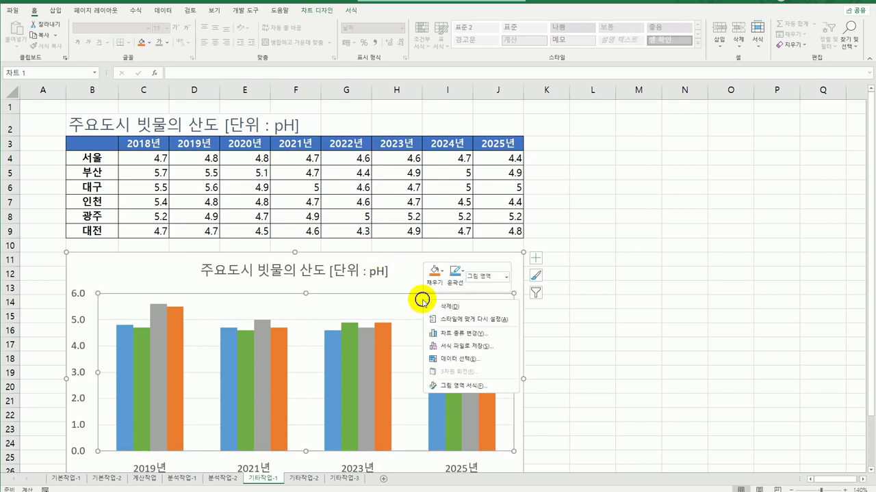
left_click(466, 339)
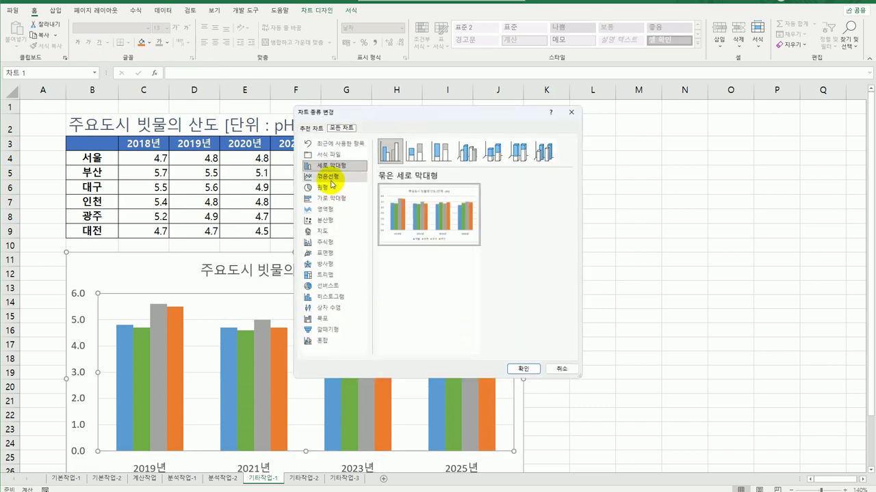
left_click(329, 178)
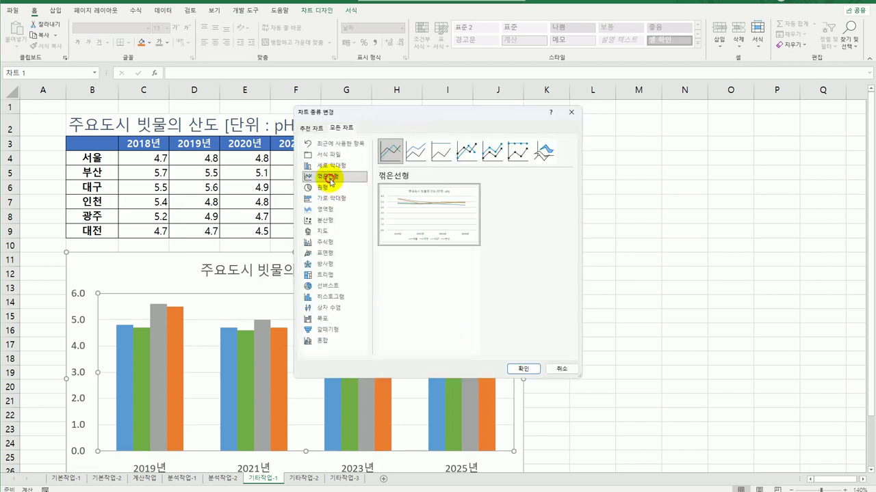
left_click(469, 160)
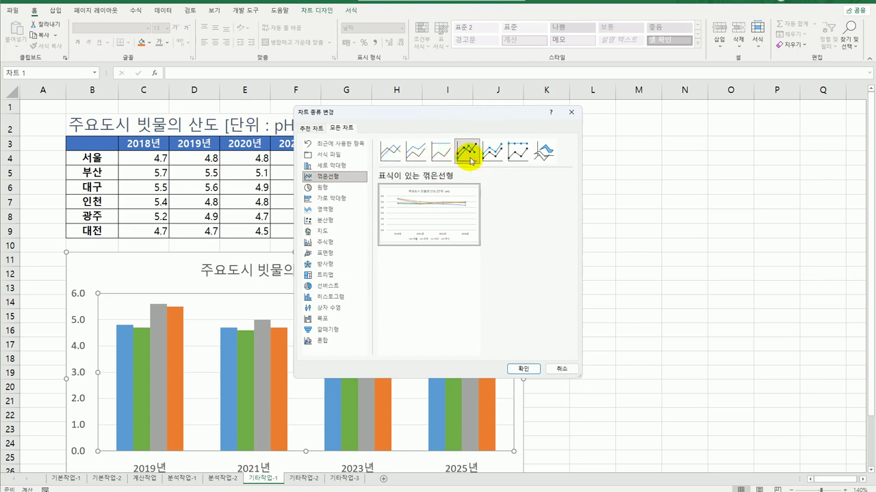
left_click(521, 369)
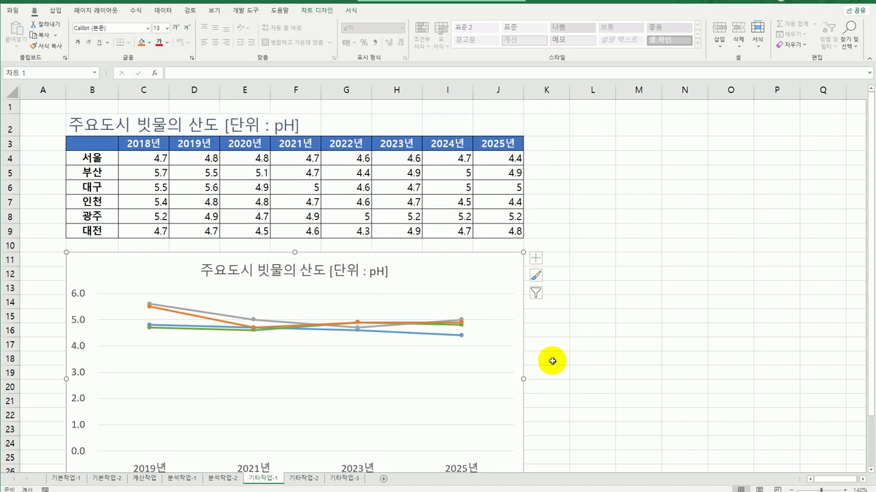
Apply the black shape style from the fourth row of the 테마 스타일 gallery to the chart's plot area.
left_click(441, 298)
scroll(441, 299, "down", 3)
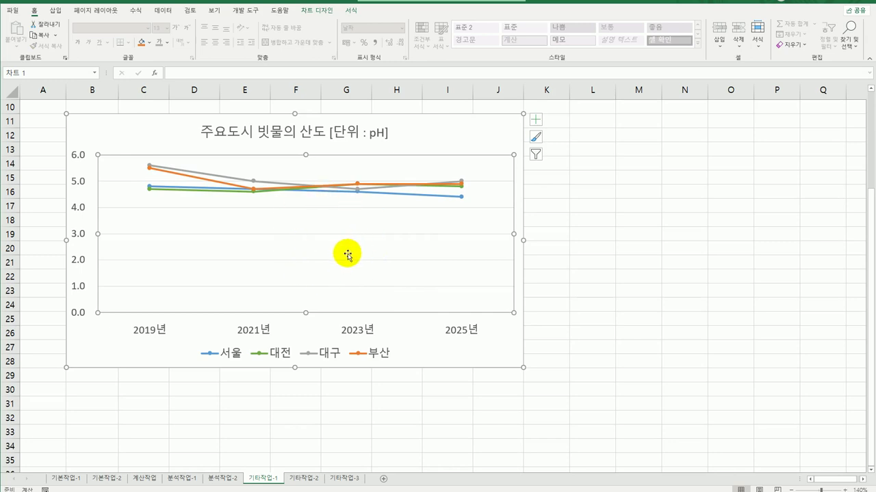
left_click(350, 11)
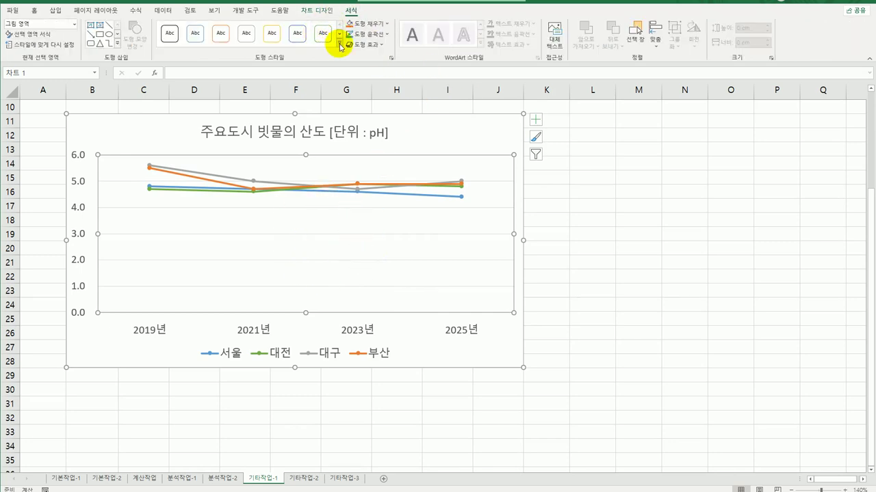
left_click(339, 45)
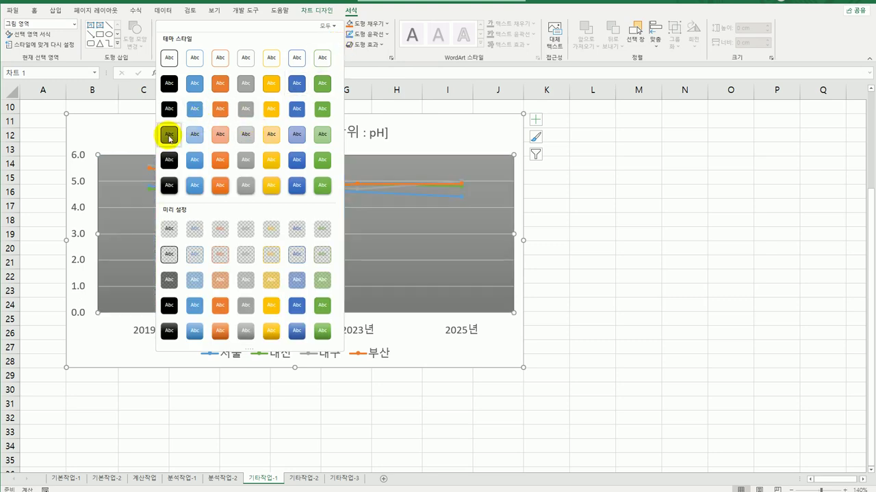
left_click(169, 136)
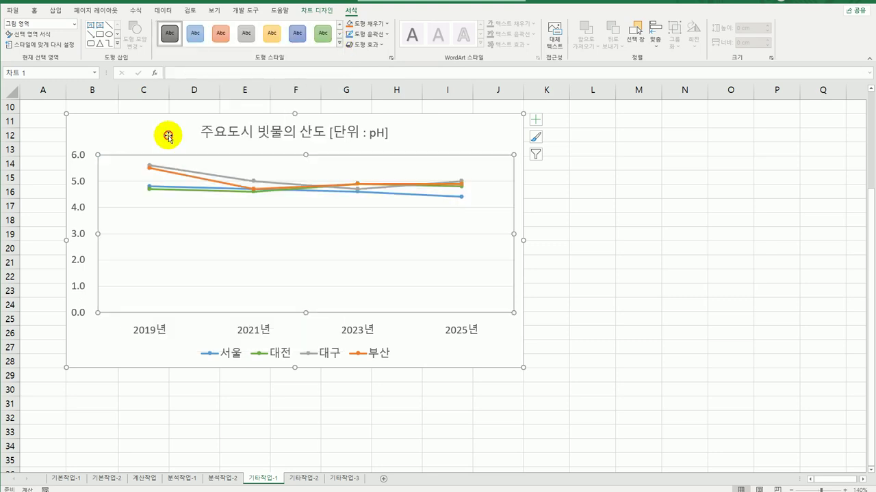
Set the vertical value axis bounds to a minimum of 4 and a maximum of 5.8.
left_click(85, 235)
right_click(85, 234)
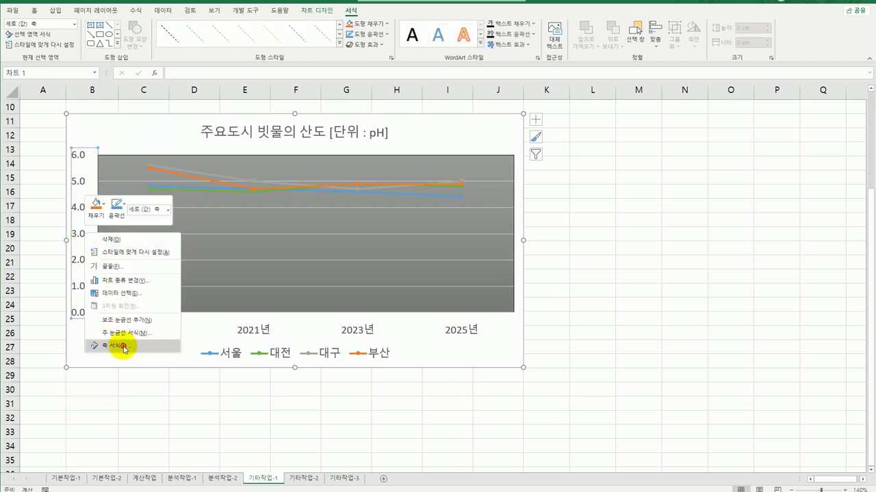
left_click(115, 346)
double_click(786, 168)
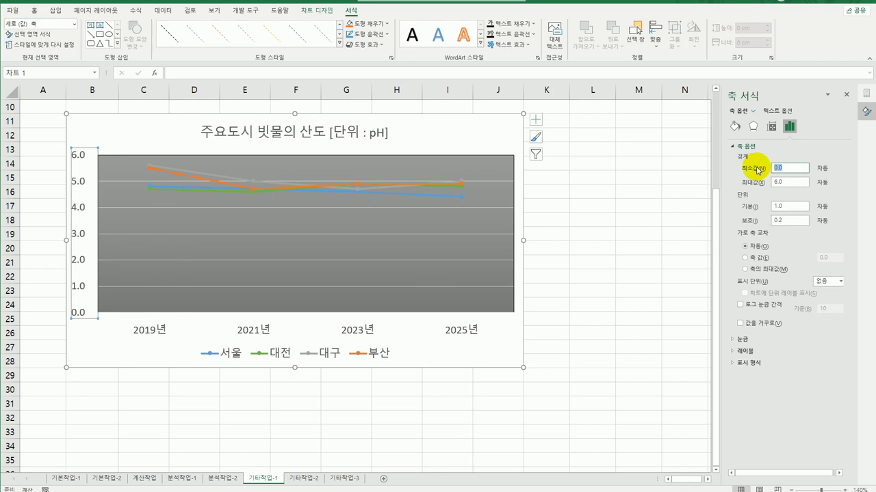
type("4")
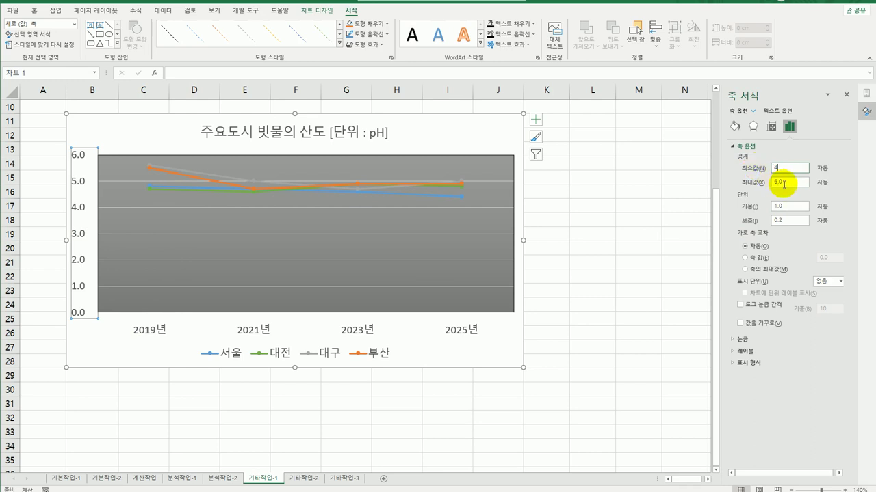
left_click(785, 182)
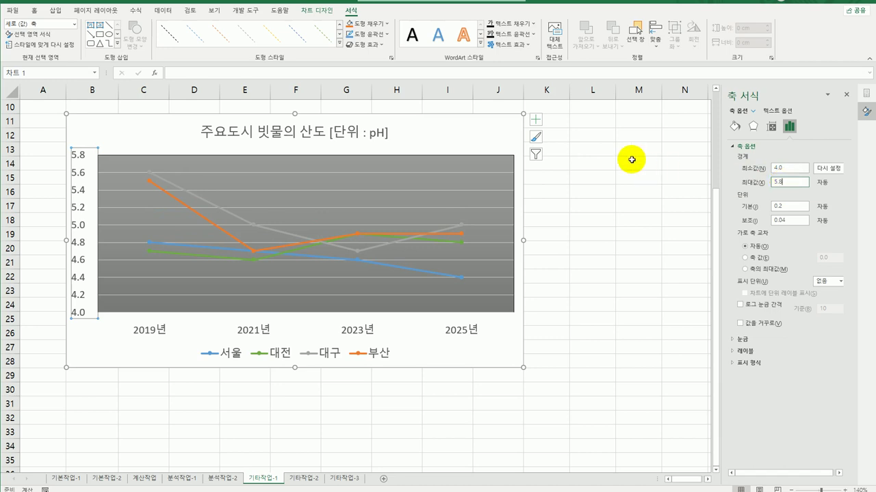
Add 기본 주 세로 (primary major vertical) gridlines to the chart.
left_click(536, 120)
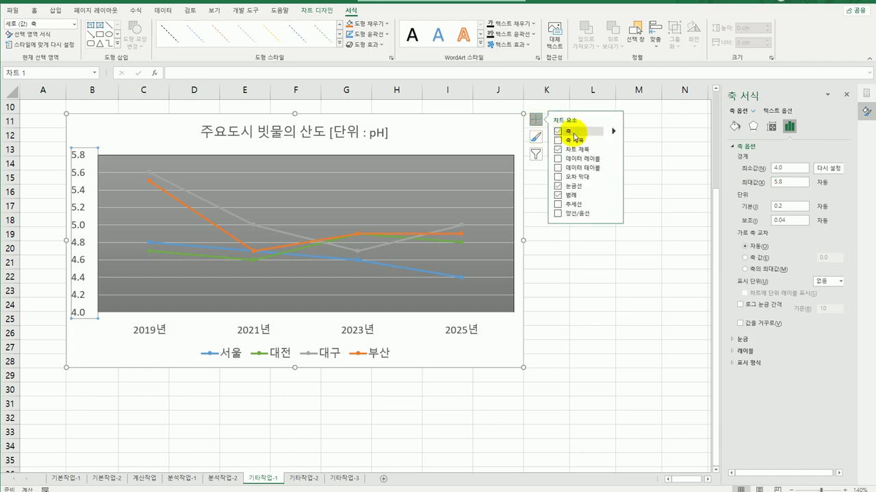
left_click(613, 185)
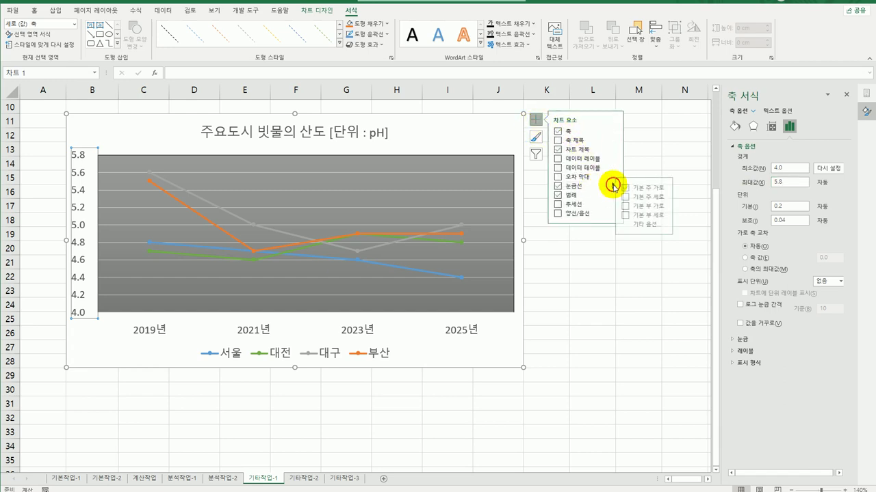
left_click(653, 198)
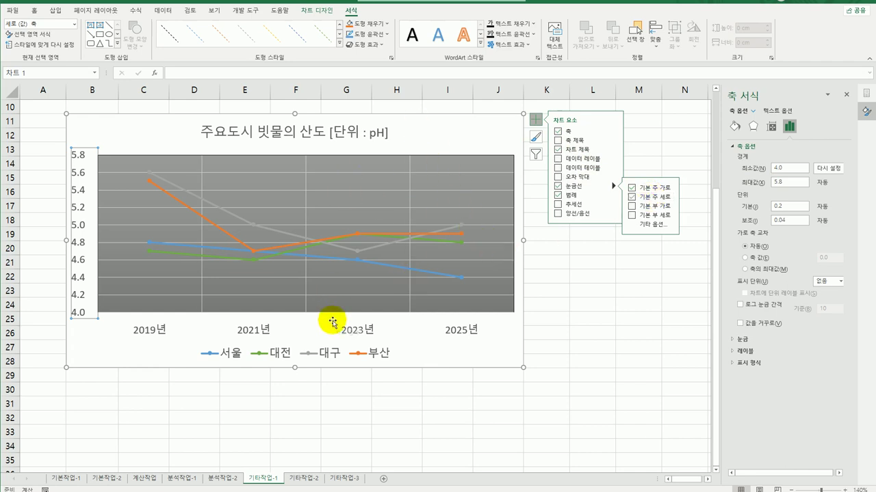
Give the chart area border rounded corners (둥근 모서리).
left_click(515, 123)
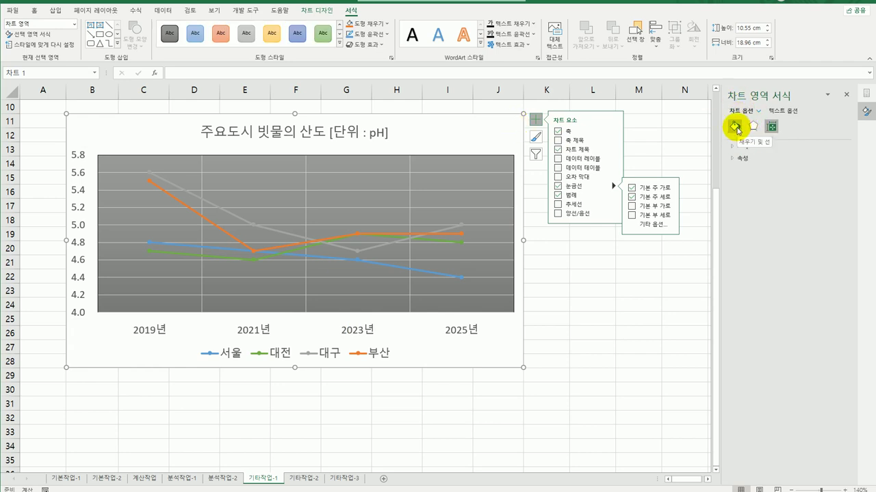
left_click(735, 127)
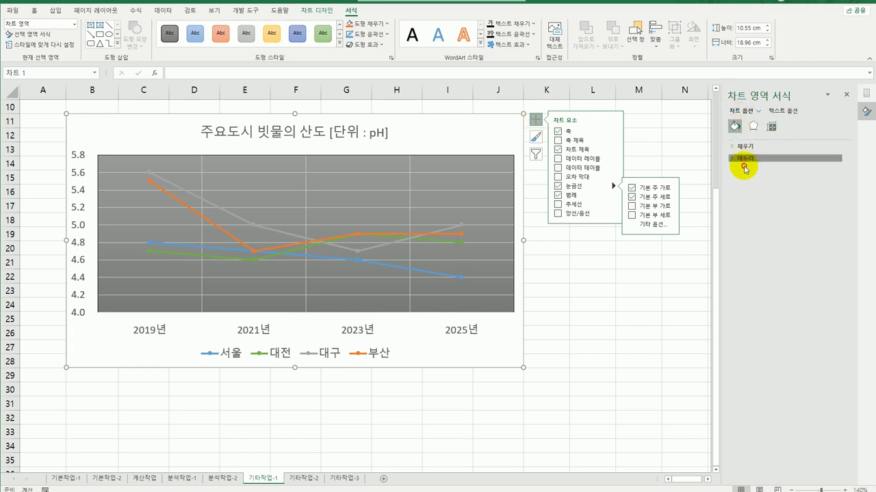
left_click(743, 161)
left_click(750, 375)
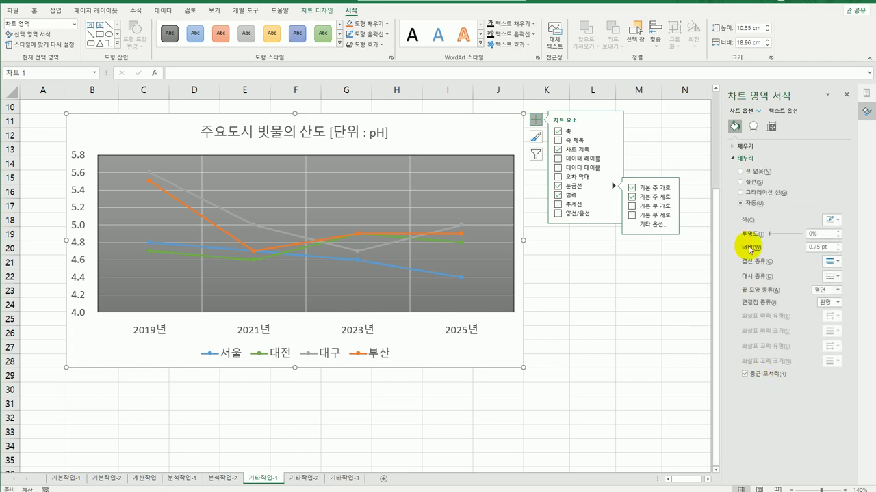
Apply the centre inner shadow preset from the 안쪽 group to the chart area.
left_click(753, 126)
left_click(746, 147)
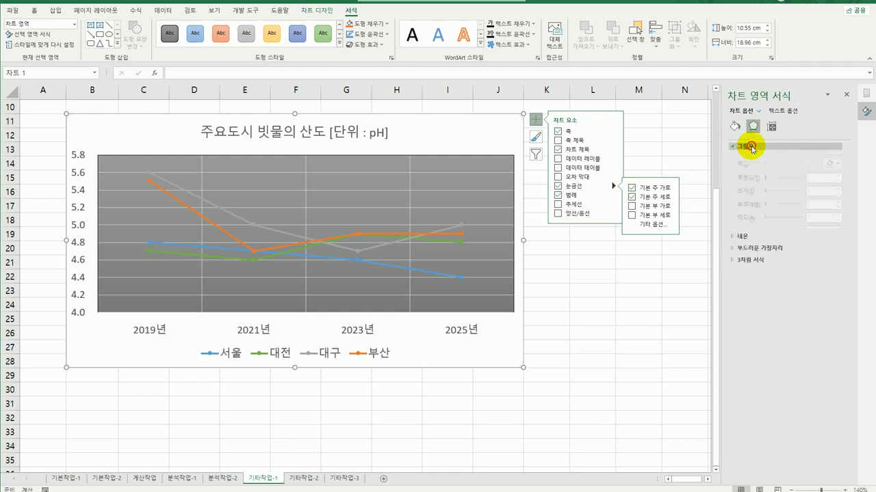
left_click(831, 158)
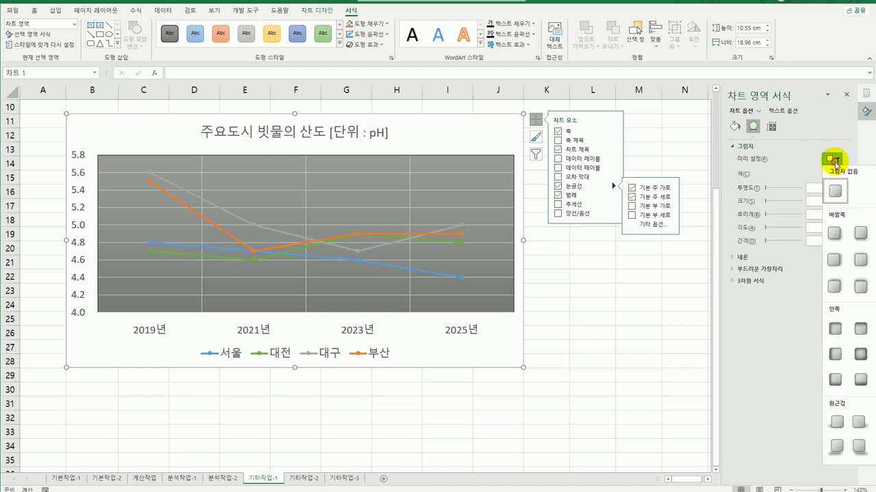
left_click(860, 355)
left_click(648, 373)
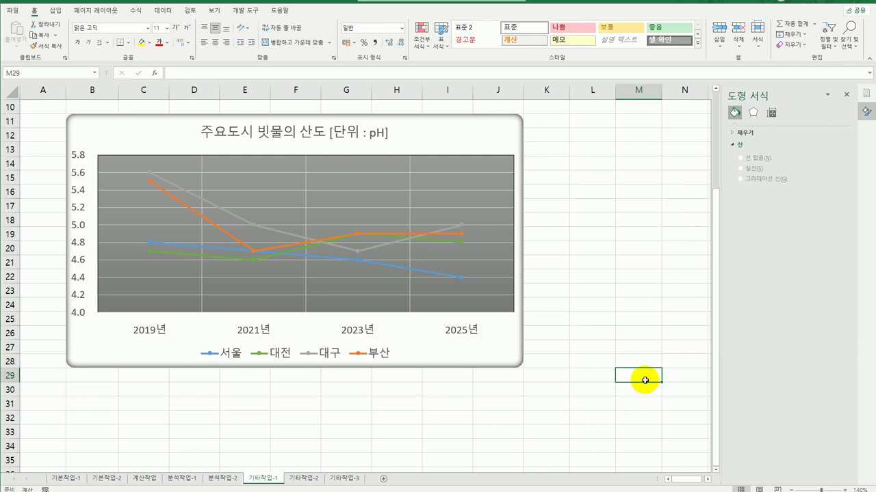
Set the maximum bound of the chart's vertical value axis to 6.
left_click(75, 175)
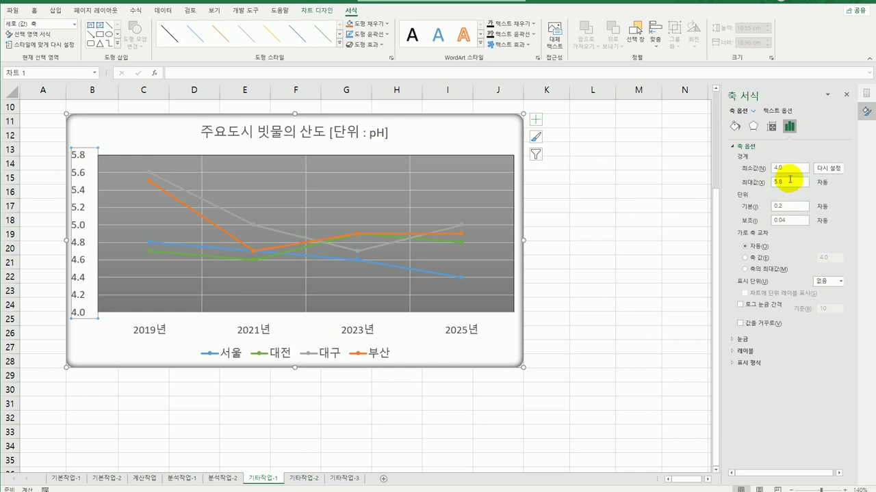
left_click(757, 183)
type("6")
key("Return")
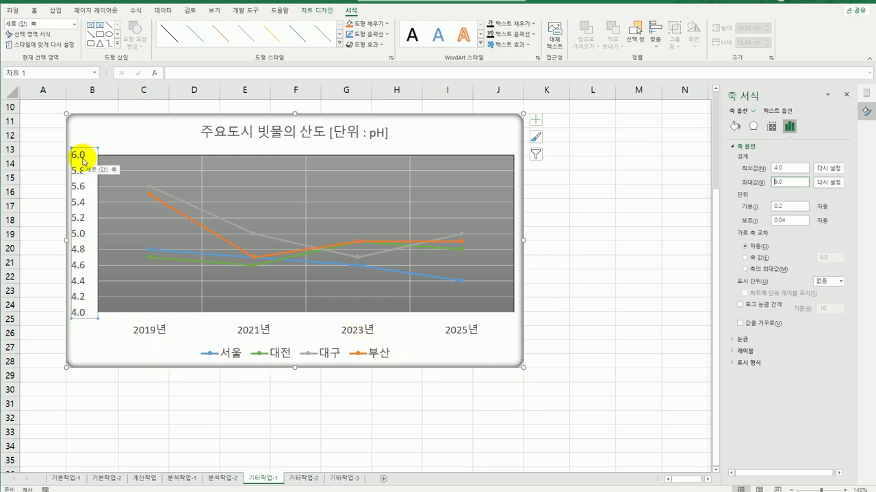
left_click(591, 445)
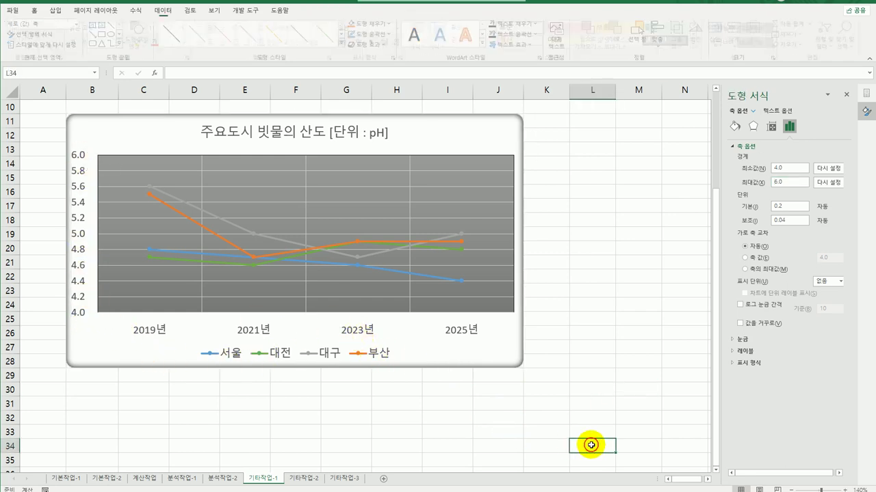
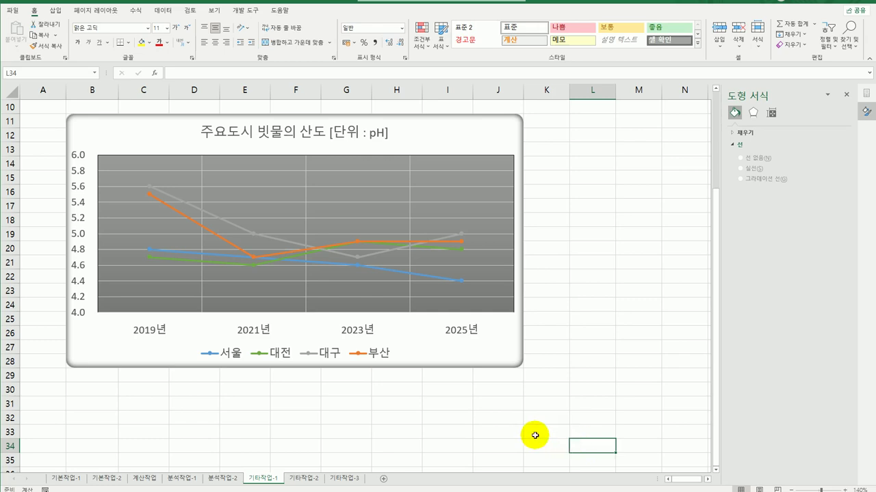
On the 기타작업-2 sheet, insert a form control button covering cells B2:C3.
left_click(301, 478)
scroll(435, 376, "down", 3)
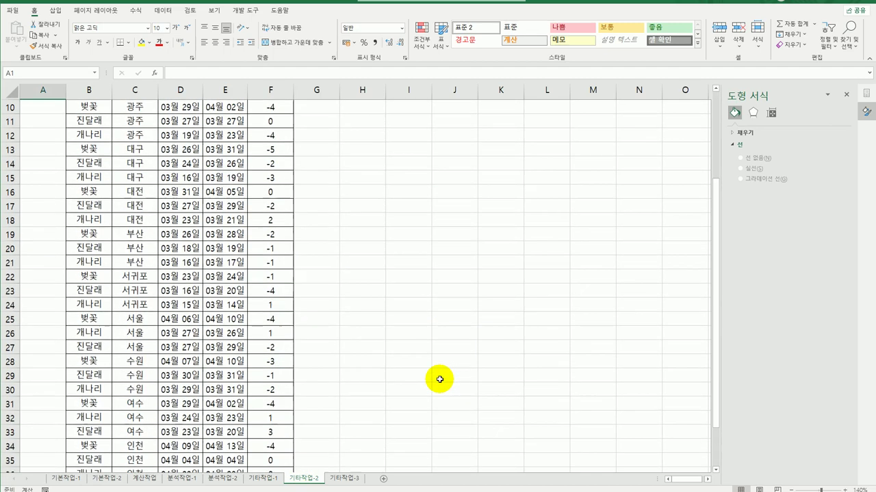
scroll(435, 375, "up", 3)
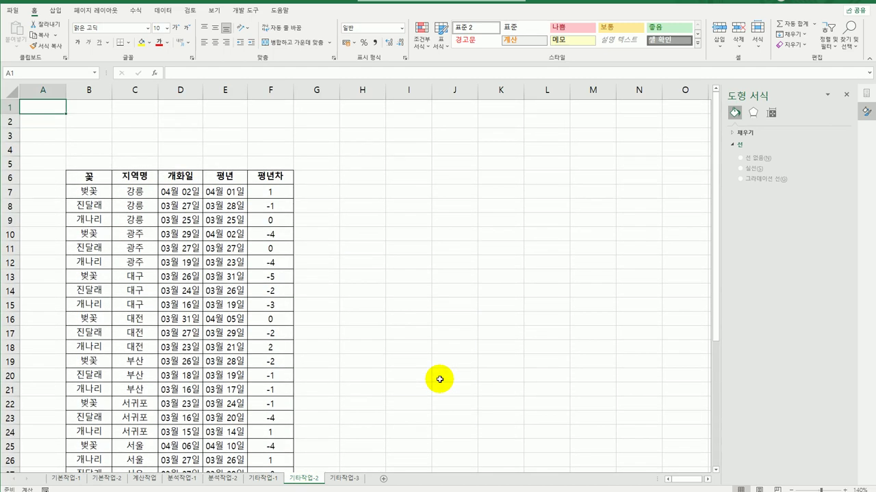
left_click(244, 12)
left_click(190, 35)
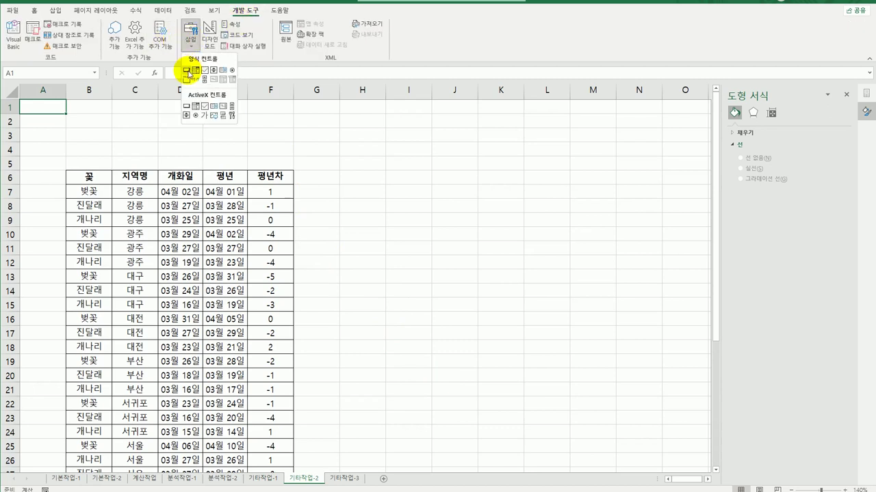
left_click(187, 71)
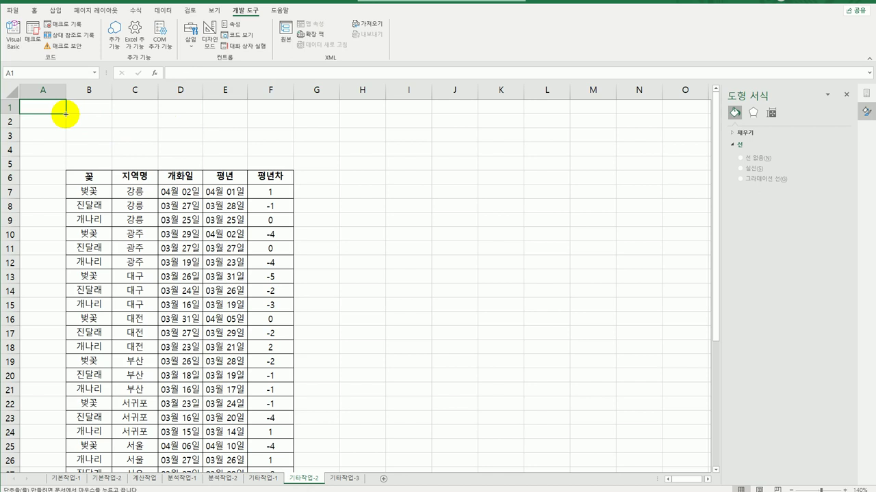
left_click_drag(65, 113, 140, 142)
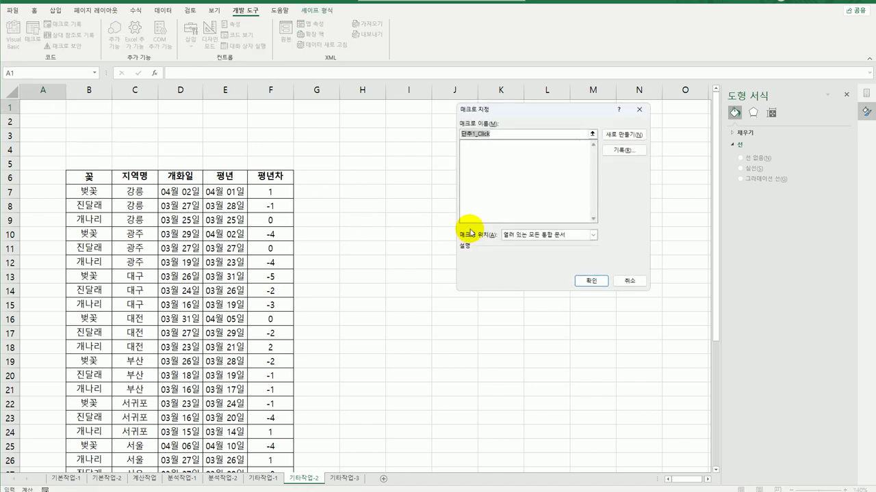
Name the button's macro 서식적용 and start recording it in the current workbook.
type("서식적용")
left_click(620, 151)
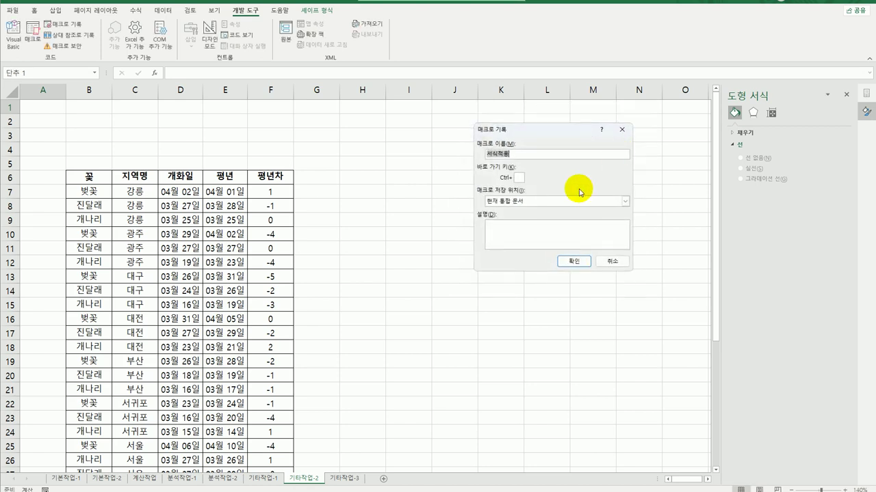
left_click(572, 257)
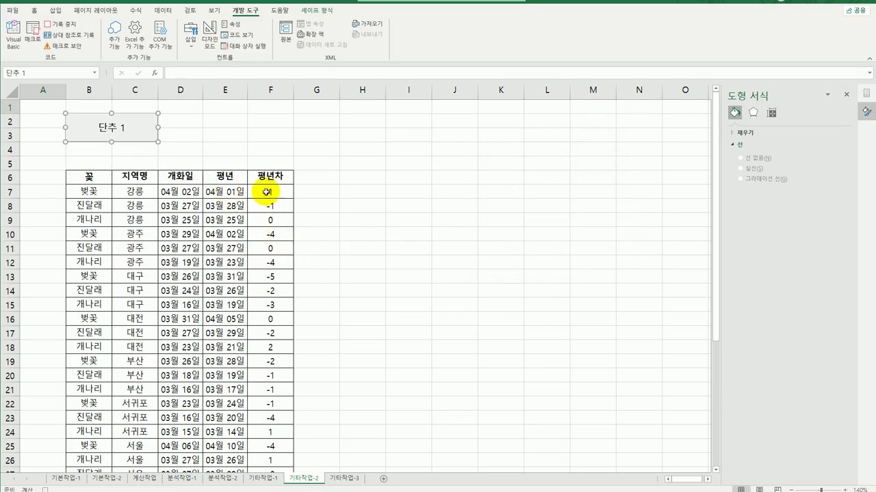
Apply the custom number format [파랑]0.0;[빨강]0.0;[검정]● to the 평년차 values in F7:F39.
left_click_drag(271, 193, 270, 448)
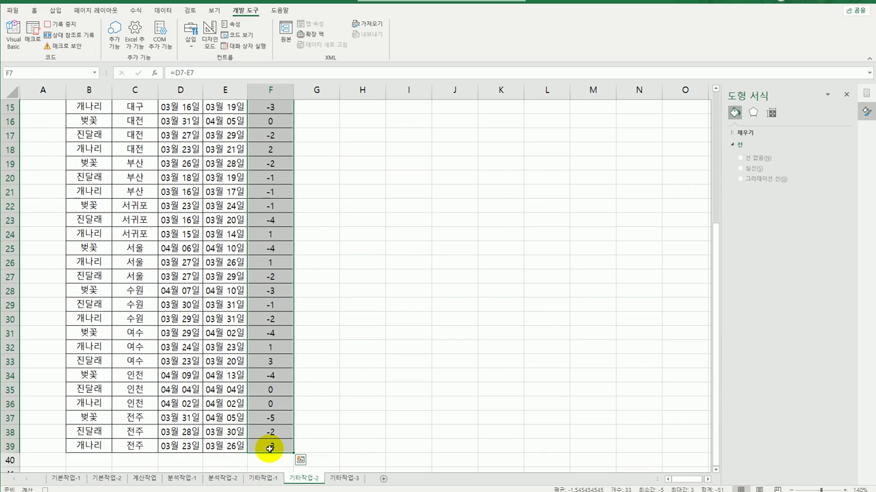
right_click(280, 131)
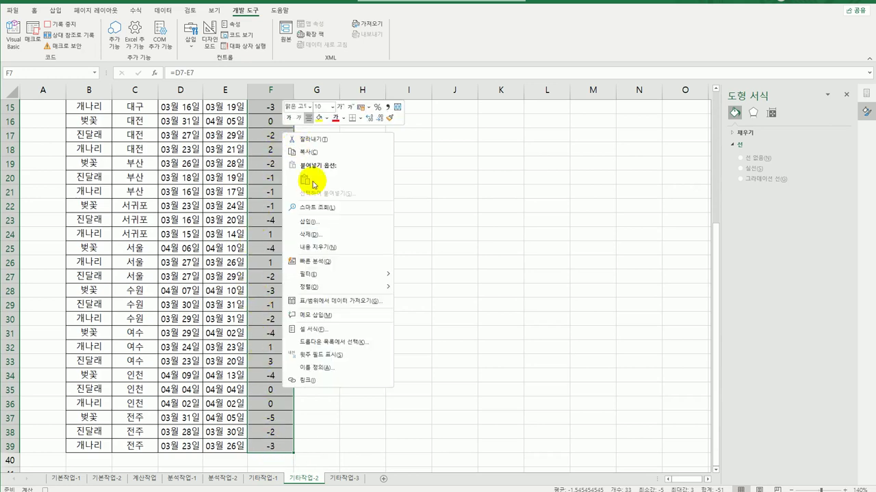
left_click(314, 328)
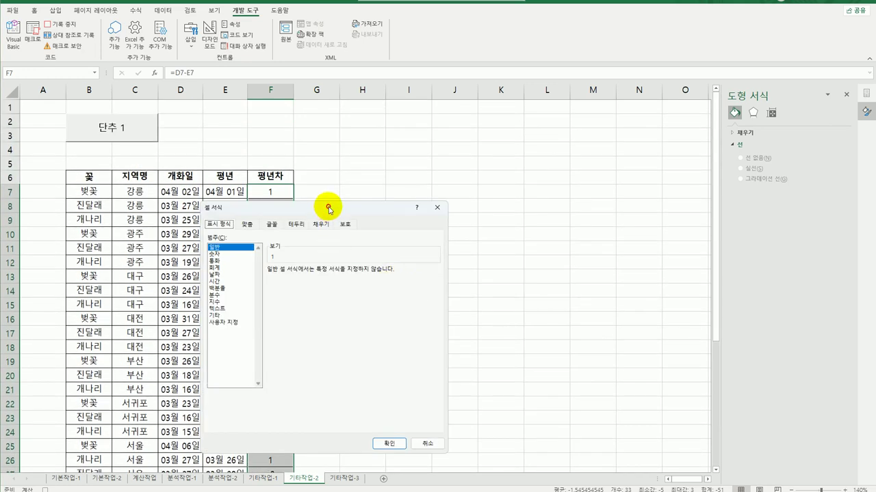
left_click_drag(328, 205, 450, 115)
left_click(353, 234)
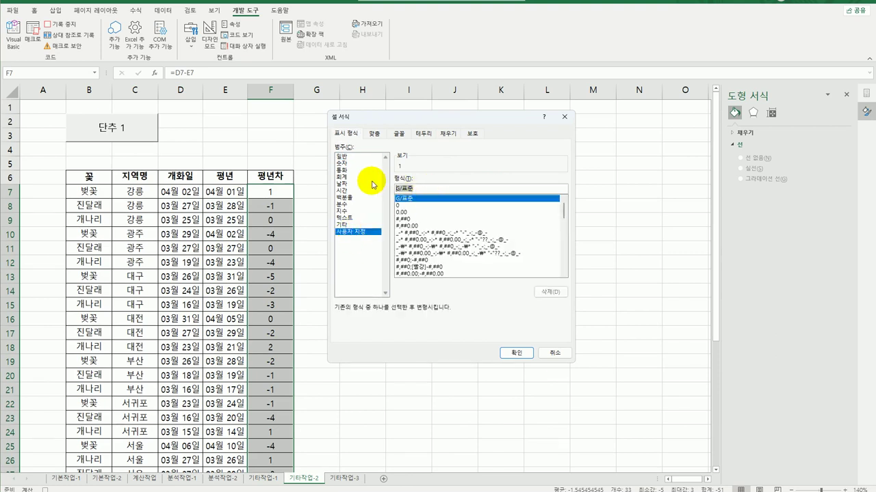
type("[파랑]")
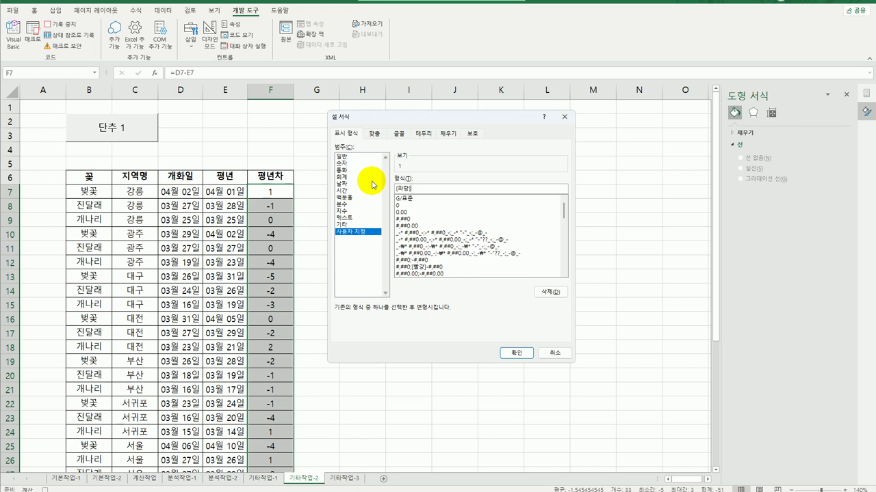
type("0.0;")
type("[빨강]0.0;")
type("[검정]ㅁ")
key("Hangul_Hanja")
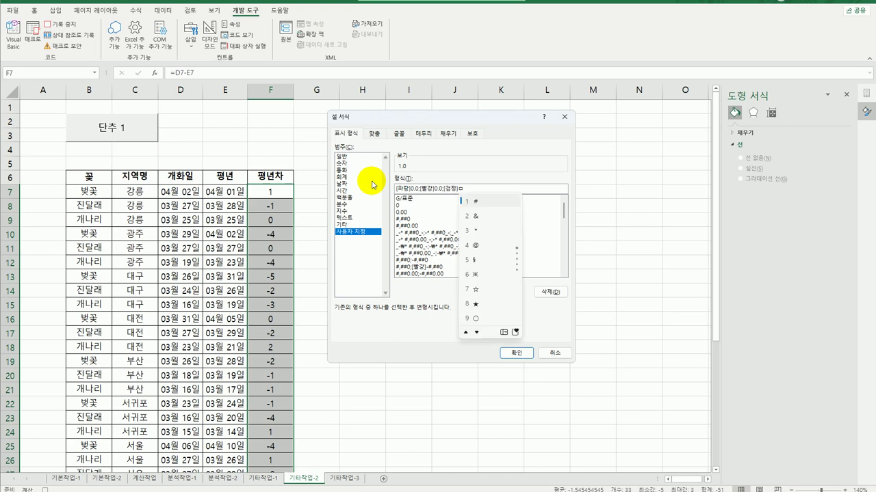
left_click(504, 333)
left_click(520, 202)
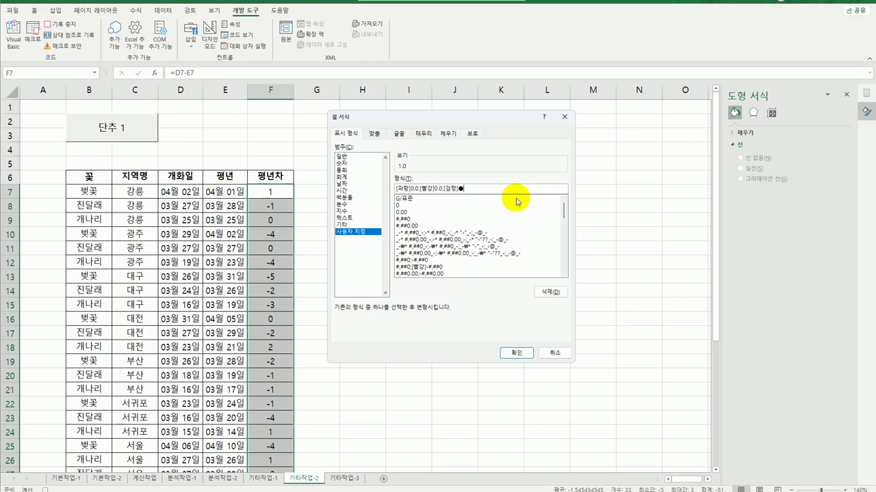
left_click(514, 353)
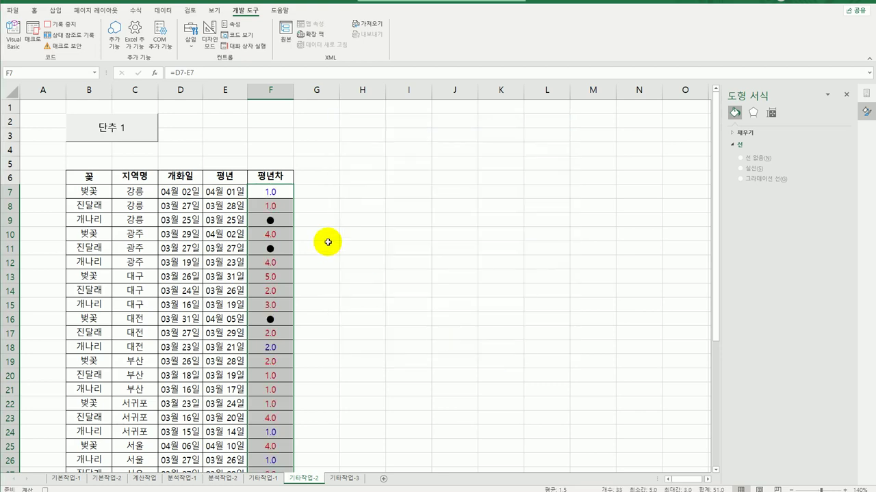
Select cell F7 and stop recording the 서식적용 macro.
left_click(282, 191)
scroll(273, 331, "down", 3)
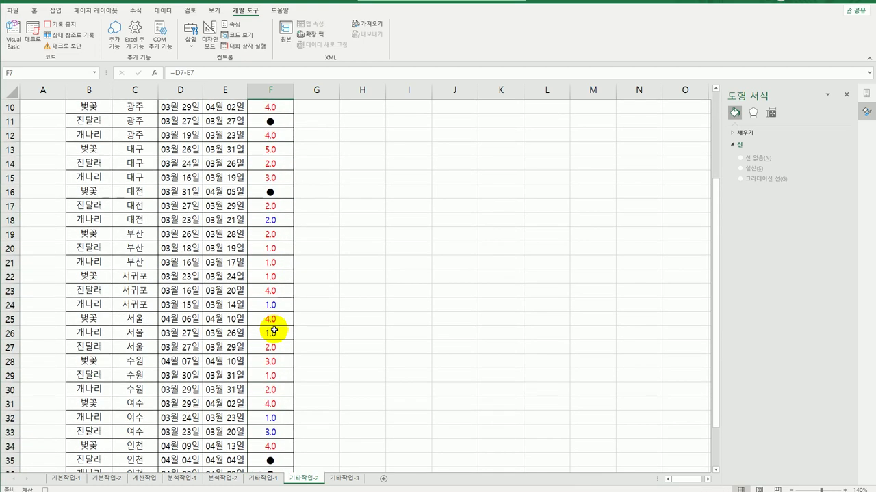
scroll(273, 330, "up", 3)
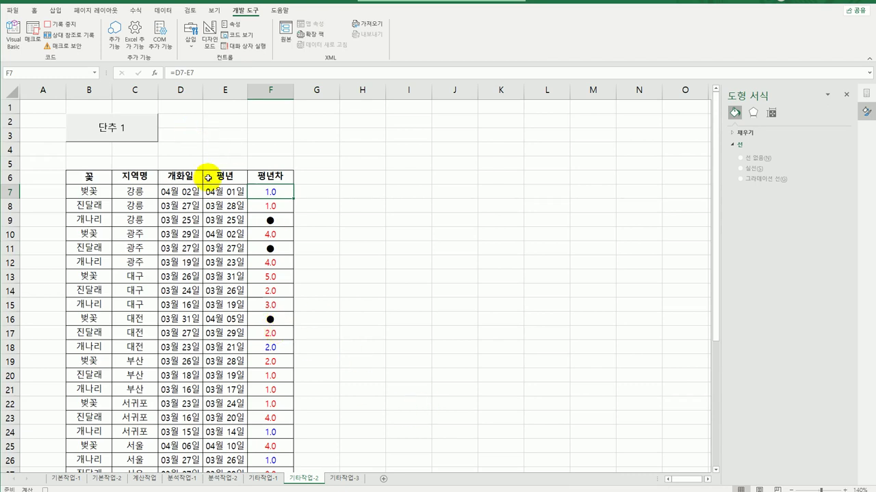
left_click(60, 24)
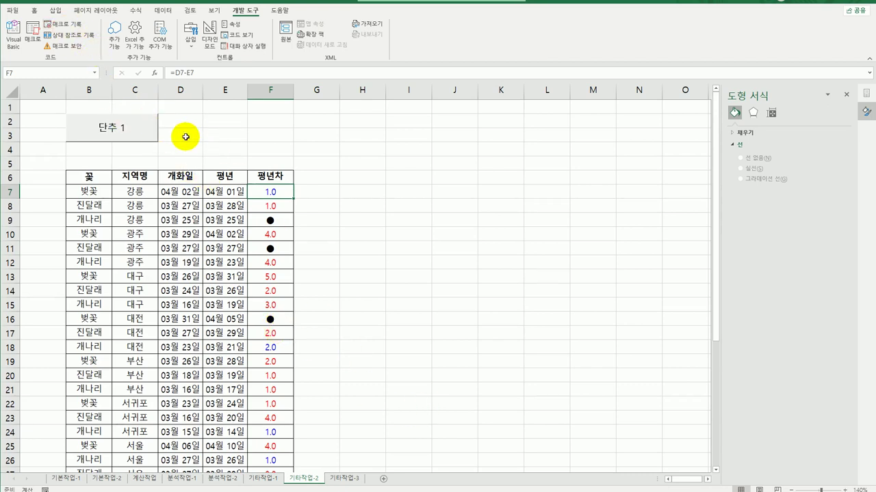
Change the text of the button over B2:C3 to 서식적용.
right_click(146, 123)
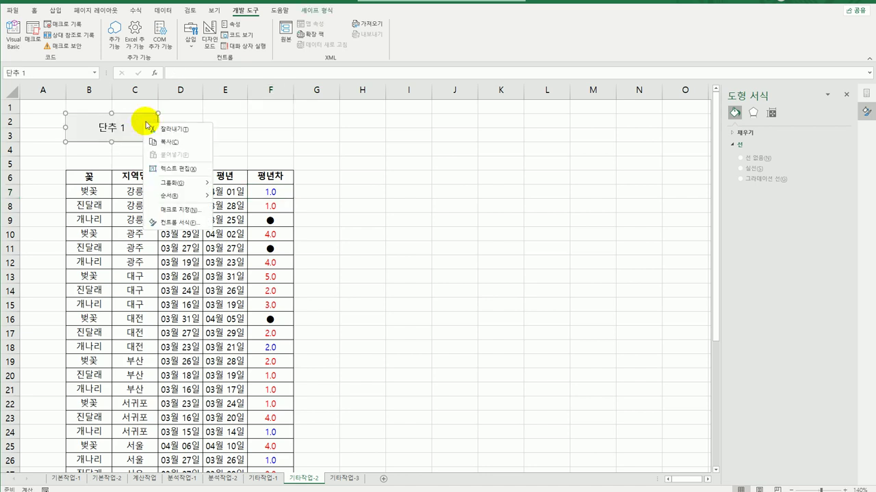
left_click(180, 169)
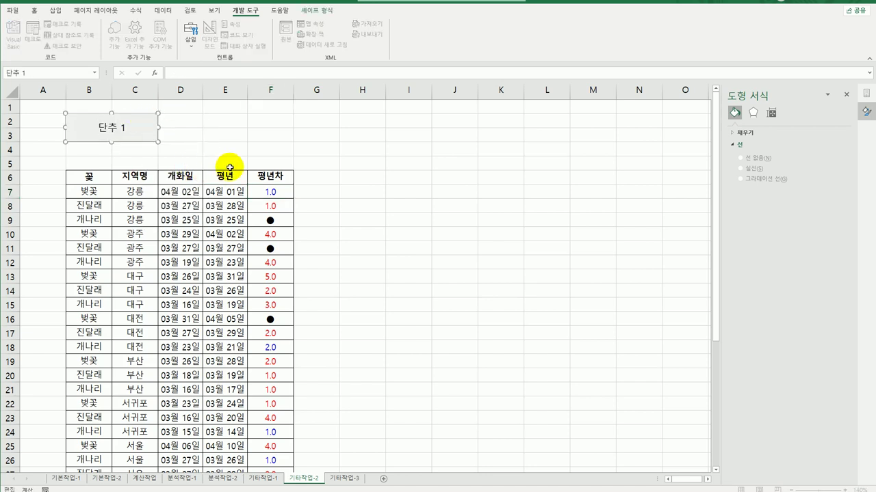
key("ctrl+a")
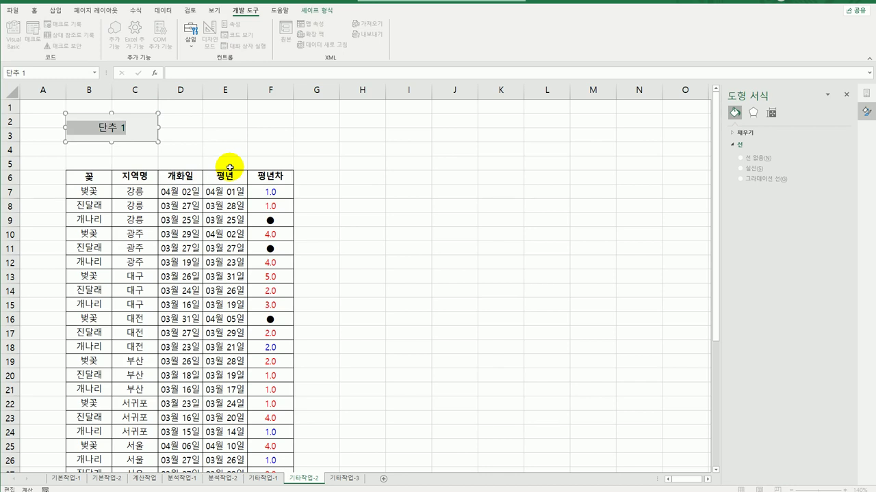
type("서식적용")
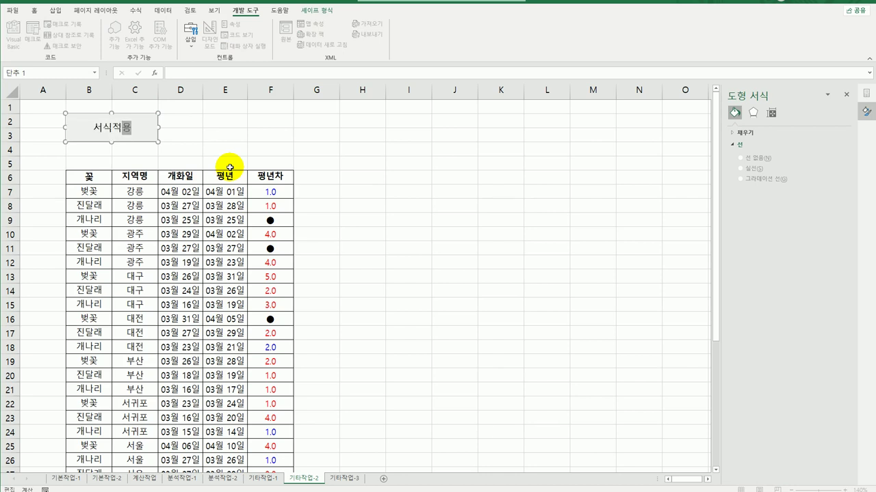
left_click(353, 196)
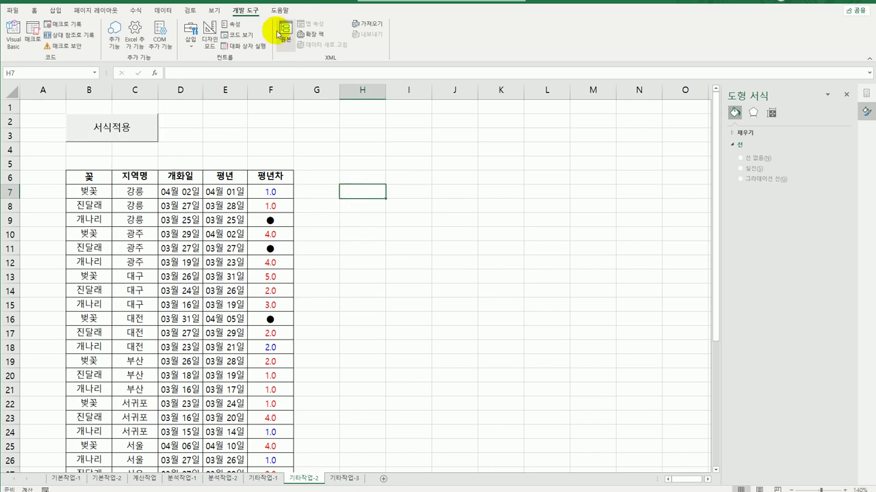
Insert a second form control button over E2:F3 and start recording its macro as 서식해제.
left_click(191, 47)
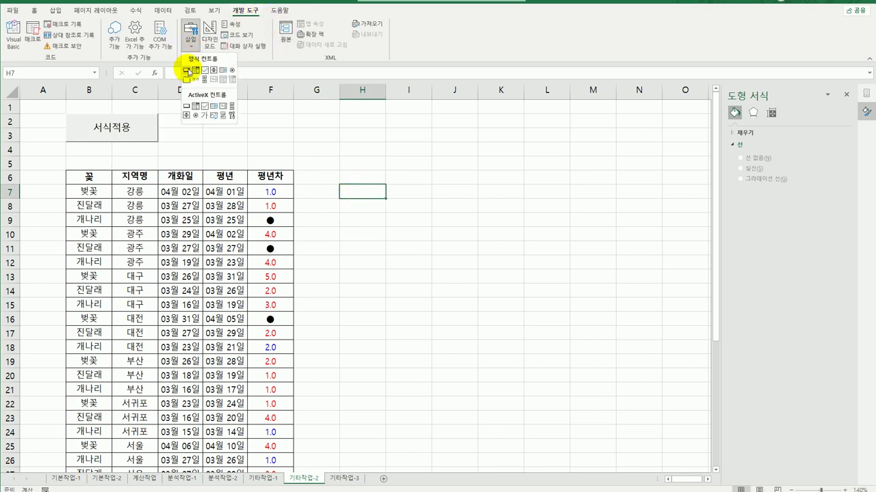
left_click(190, 60)
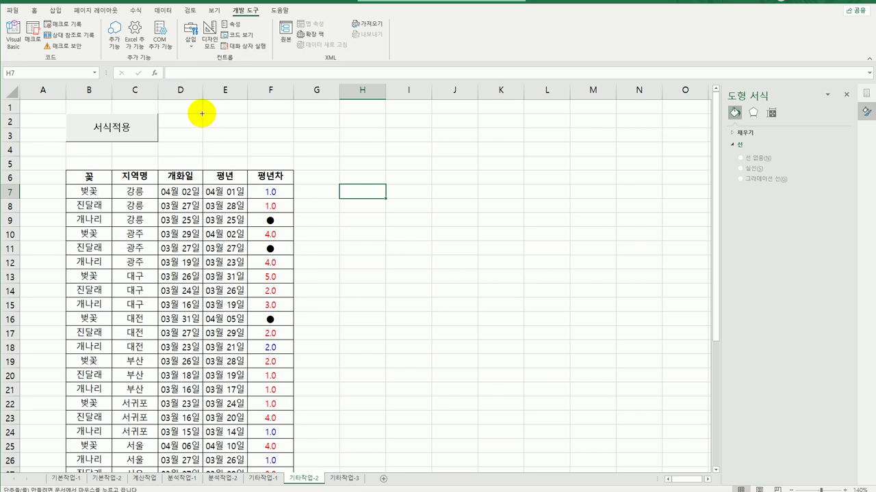
left_click_drag(203, 113, 281, 139)
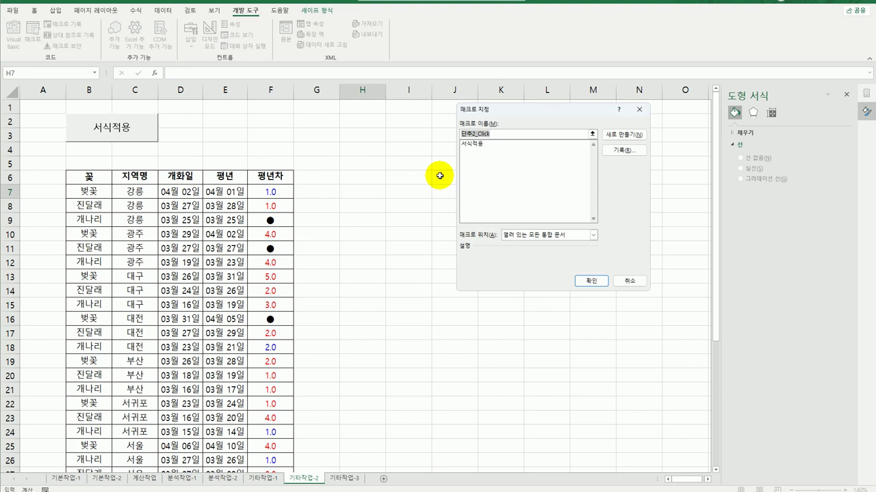
type("서식해제")
left_click(637, 151)
left_click(580, 260)
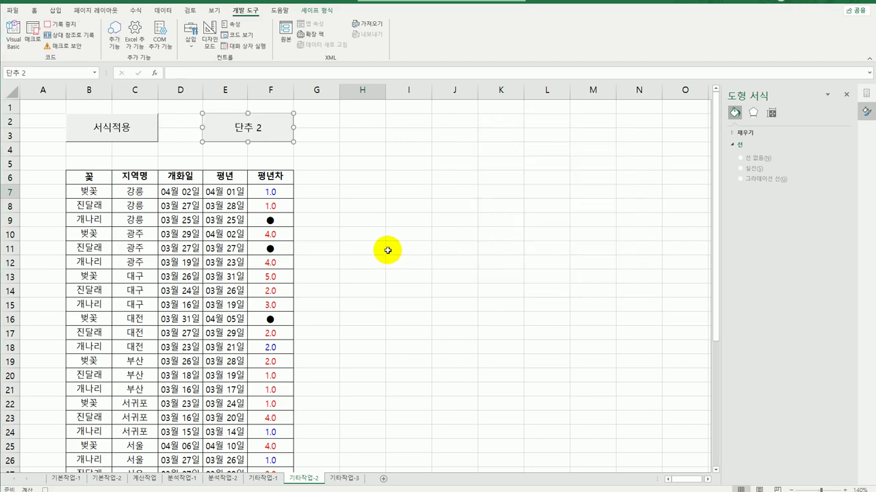
Apply the 일반 number format to the 평년차 values in F7:F39 and stop recording the 서식해제 macro with cell F7 selected.
left_click_drag(277, 194, 277, 444)
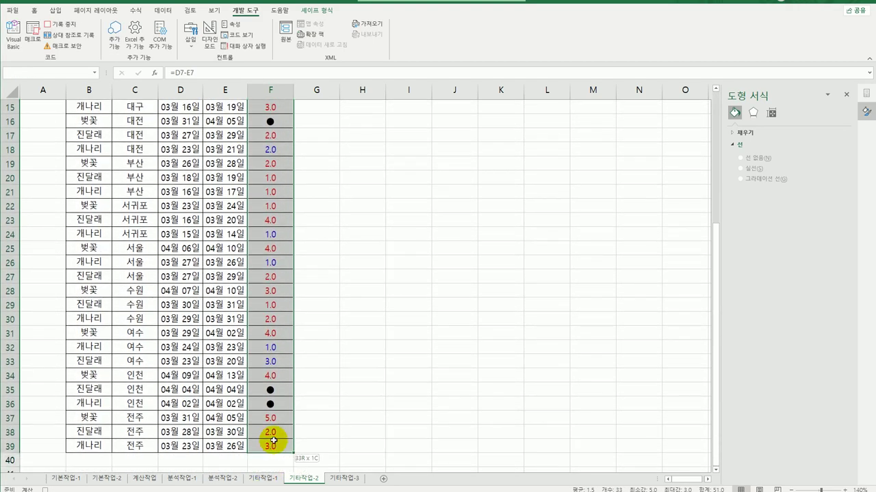
right_click(280, 193)
left_click(347, 389)
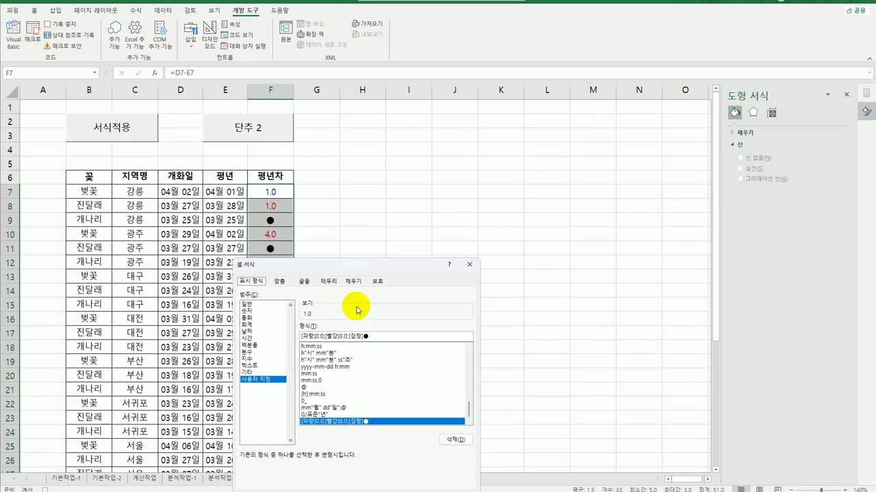
left_click_drag(356, 271, 462, 134)
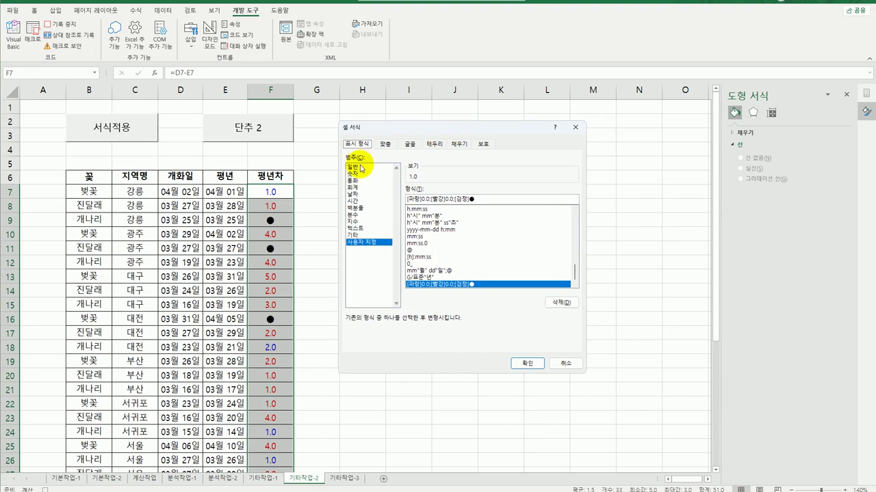
left_click(360, 168)
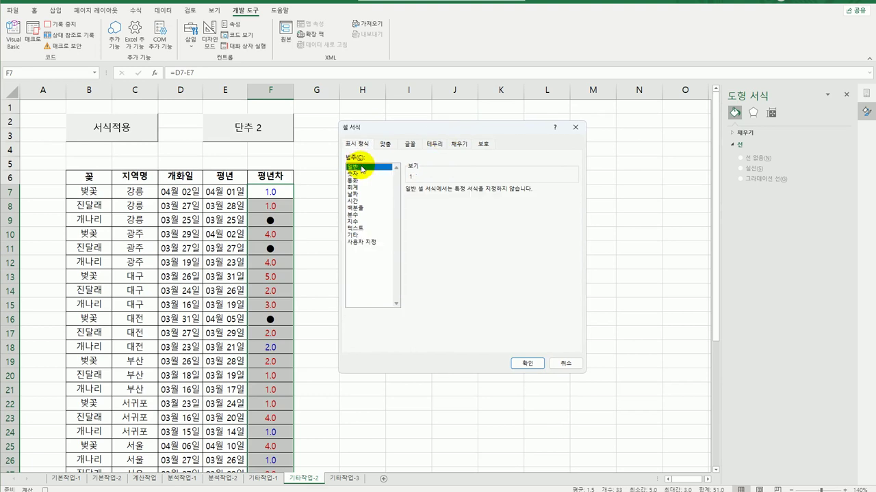
left_click(526, 363)
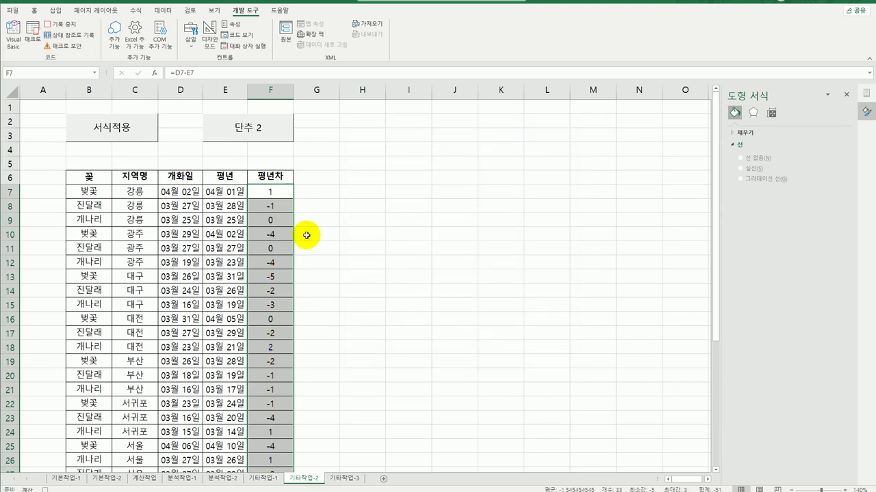
left_click(281, 192)
left_click(68, 26)
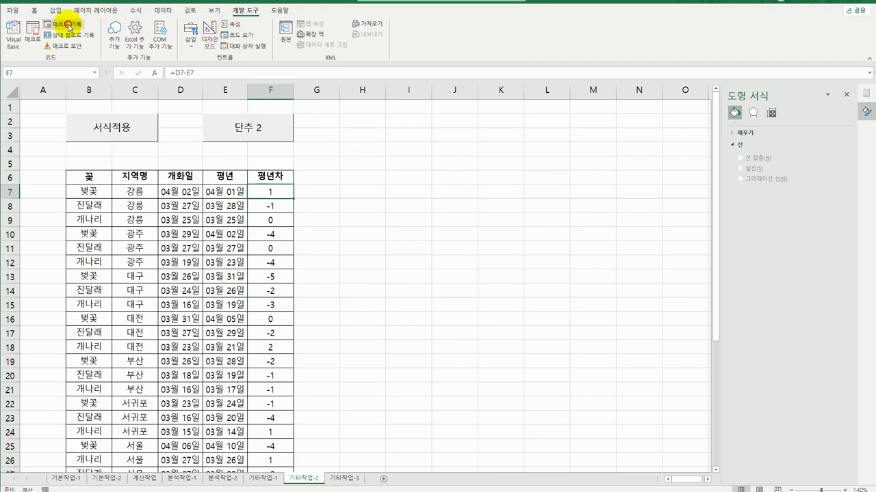
Change the text of the button over E2:F3 to 서식해제, and test the 서식적용 and 서식해제 buttons.
left_click(222, 134)
right_click(233, 138)
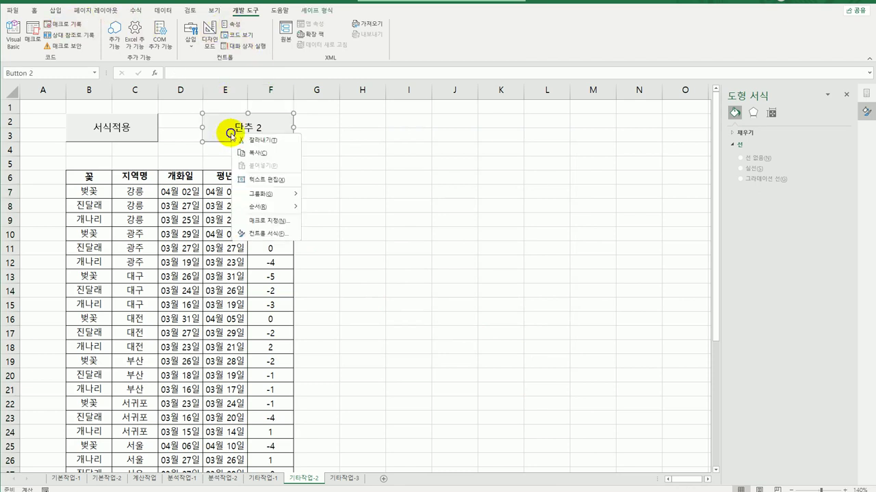
left_click(283, 182)
key("ctrl+a")
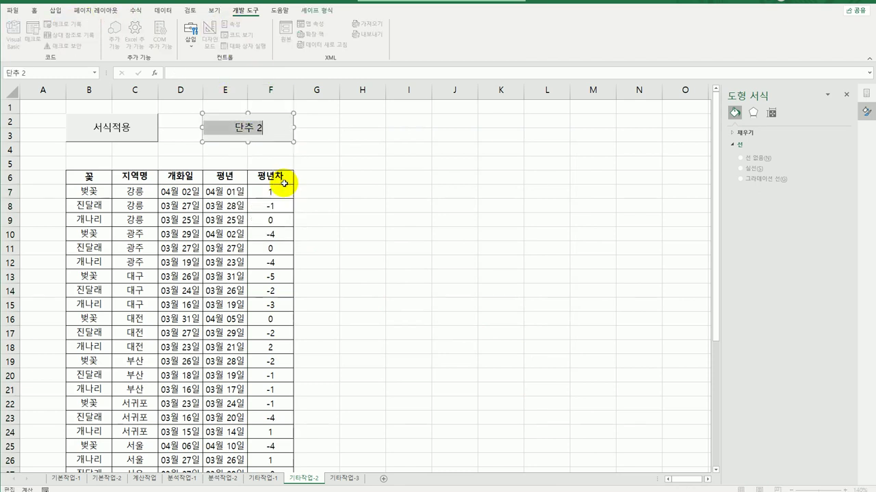
type("서식해제")
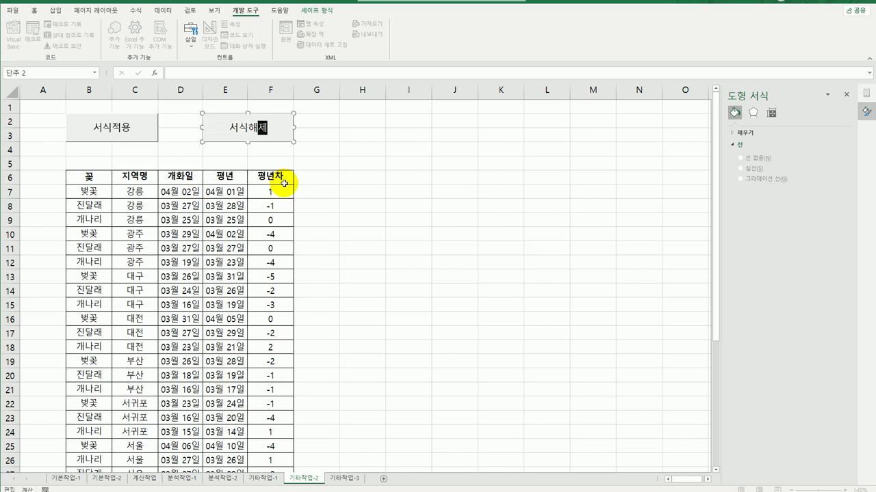
left_click(336, 191)
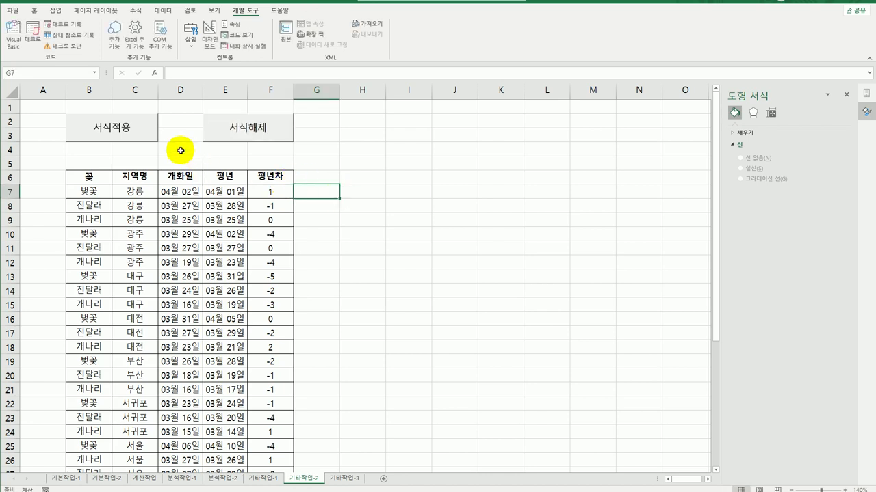
left_click(120, 136)
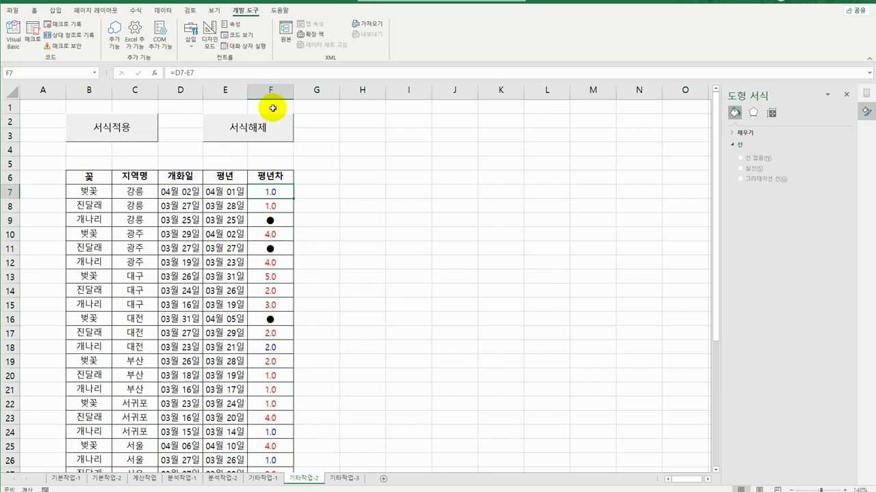
left_click(262, 127)
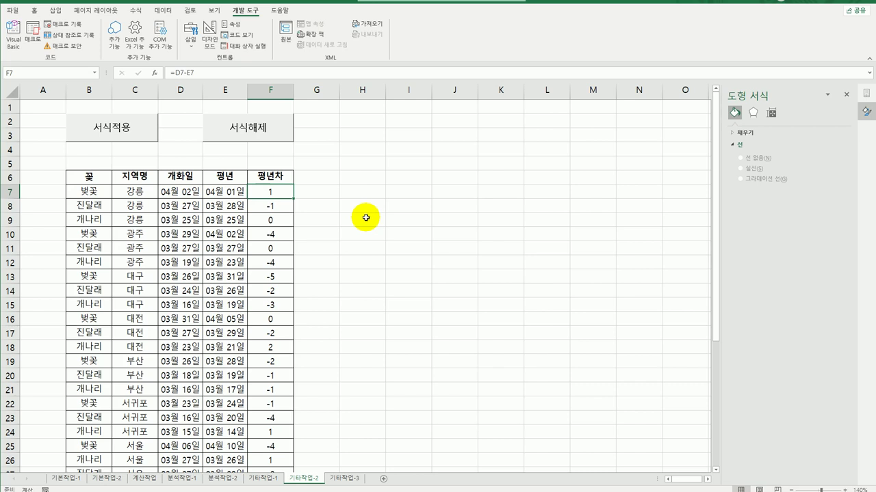
Open the 기타작업-3 sheet, reduce its zoom to 130%, and close the 도형 서식 pane.
left_click(349, 479)
left_click(366, 293)
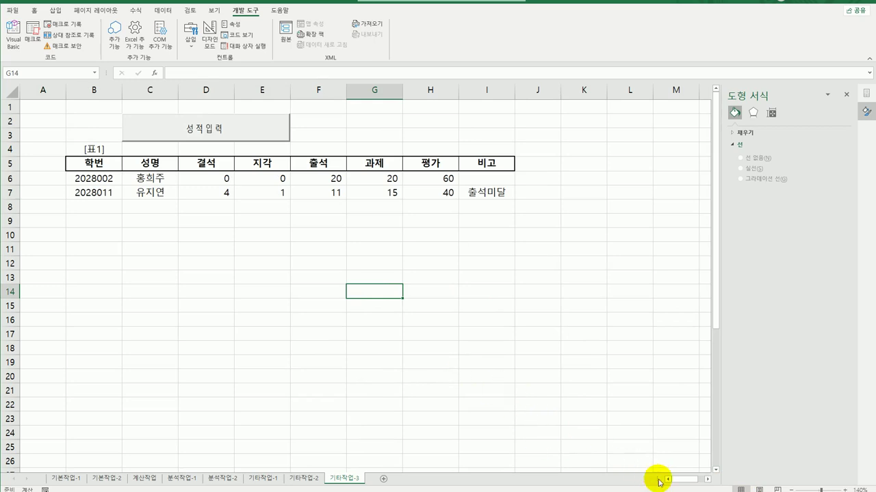
left_click(790, 490)
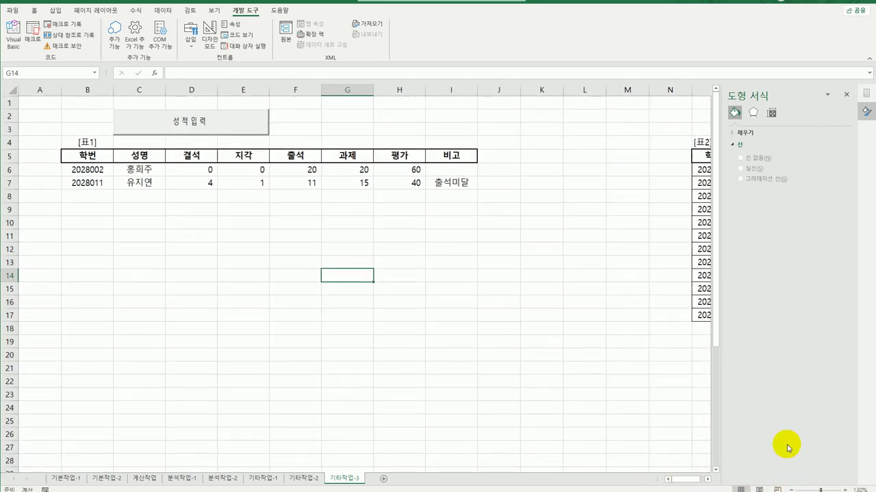
left_click(845, 95)
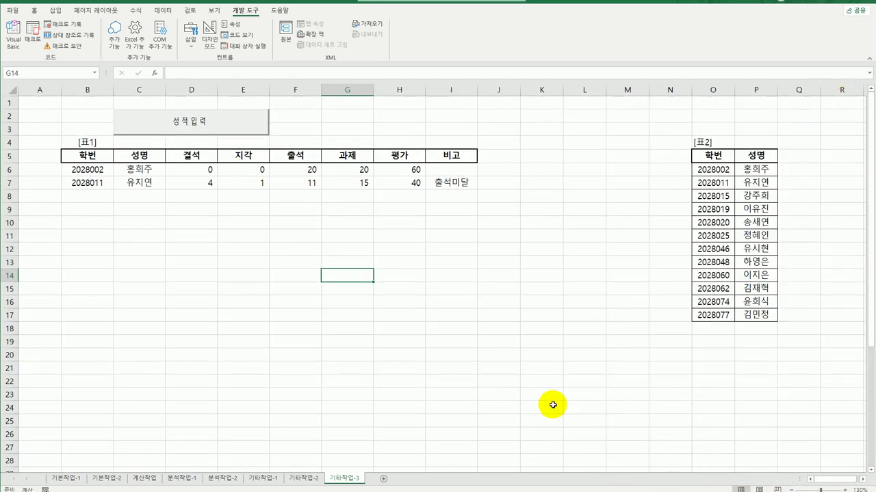
left_click(496, 346)
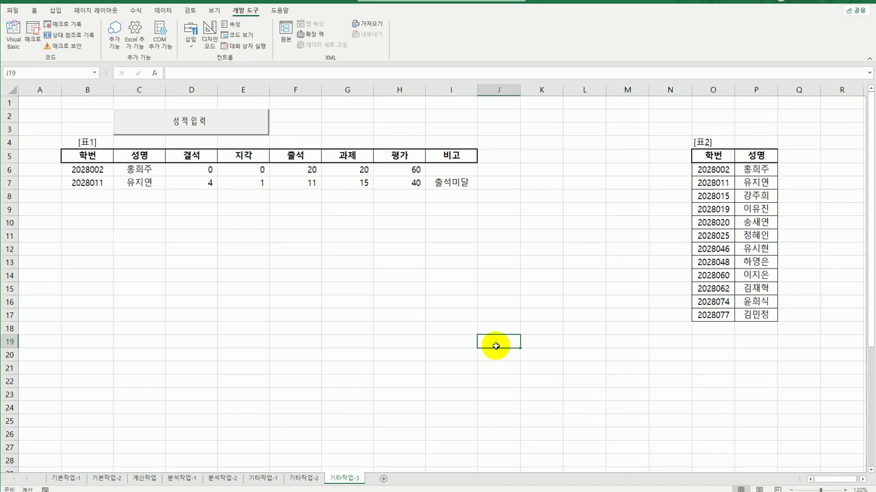
In design mode, add the statement 성적등록화면.Show to the Click procedure of the 성적입력 button.
left_click(210, 31)
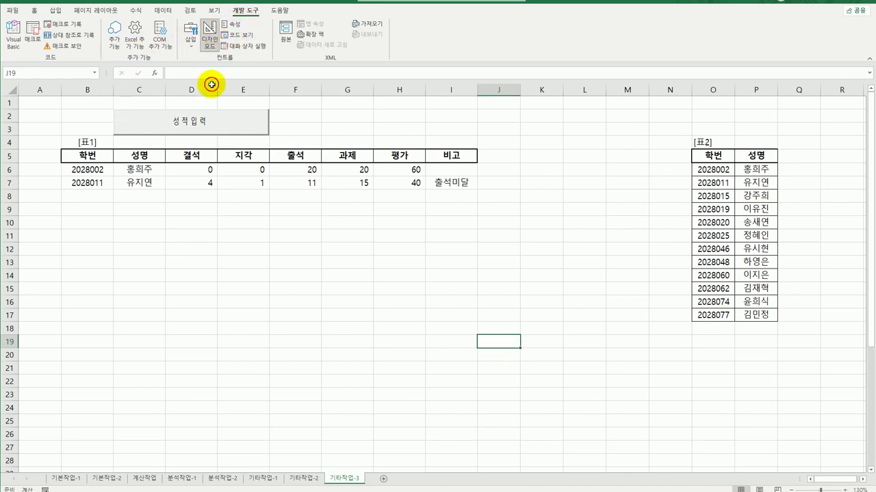
left_click(222, 122)
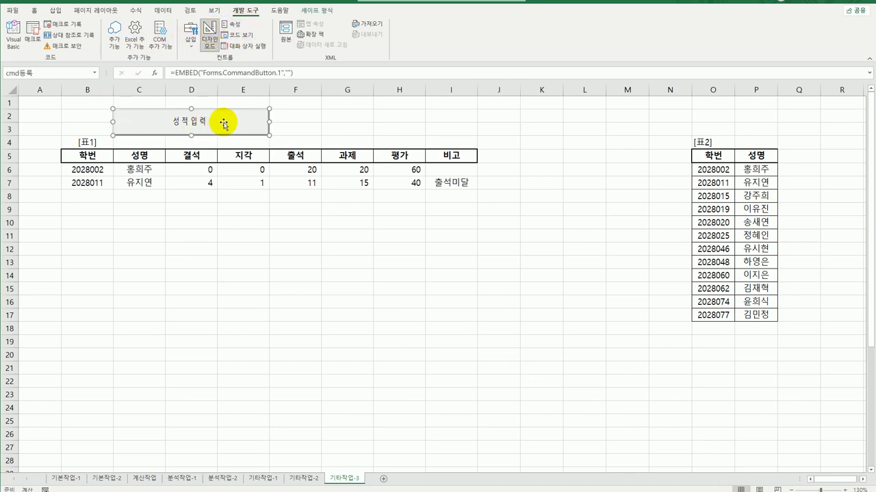
double_click(224, 122)
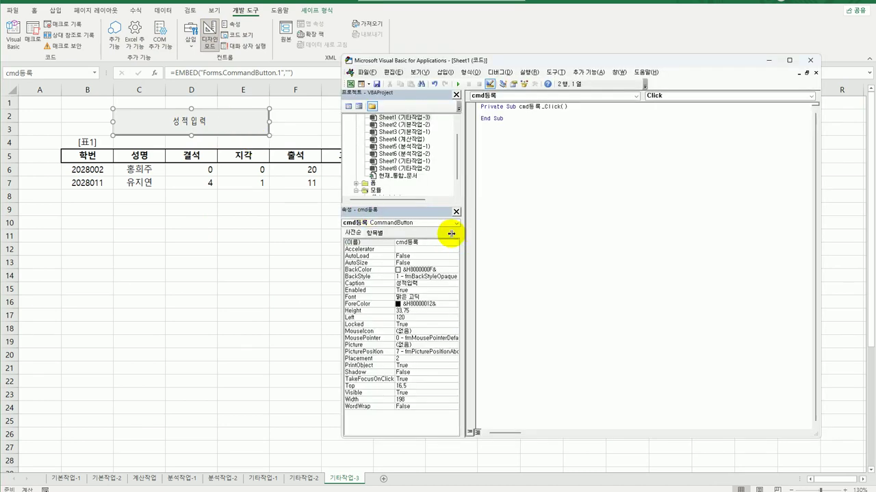
key("Tab")
type("성적등록화면.")
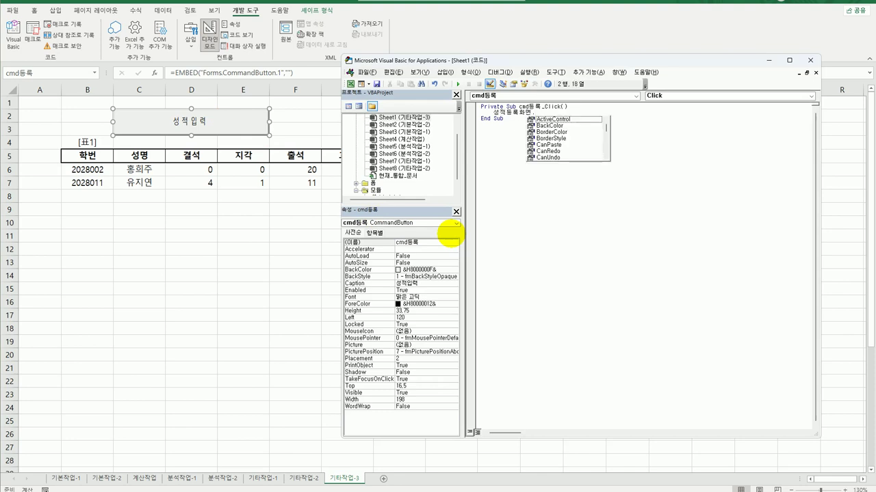
type("Show")
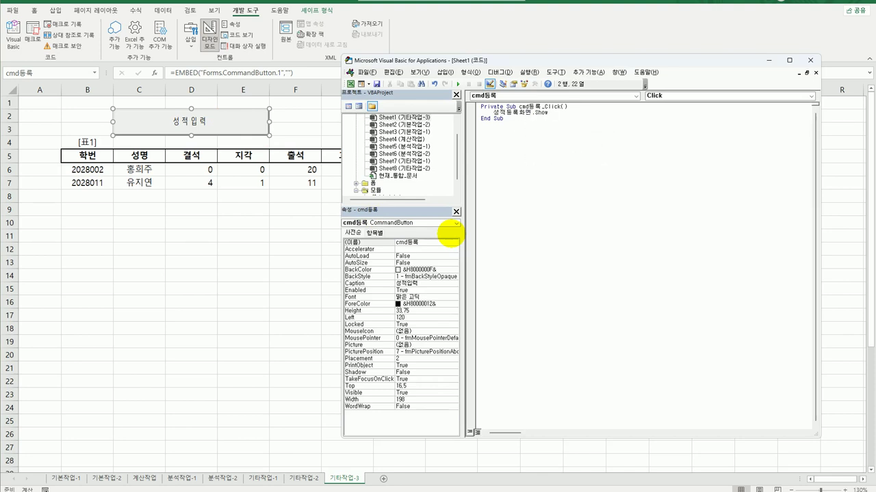
left_click(524, 250)
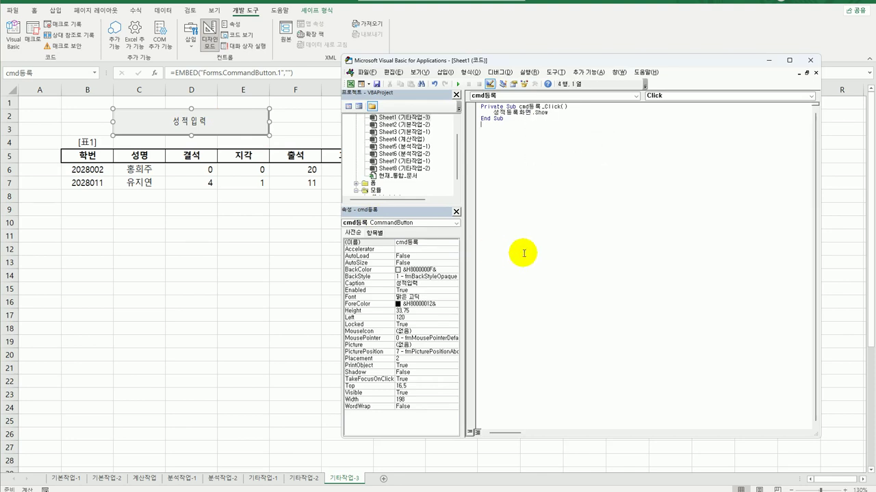
Open the code of the 성적등록화면 form and create its UserForm_Initialize procedure.
double_click(366, 184)
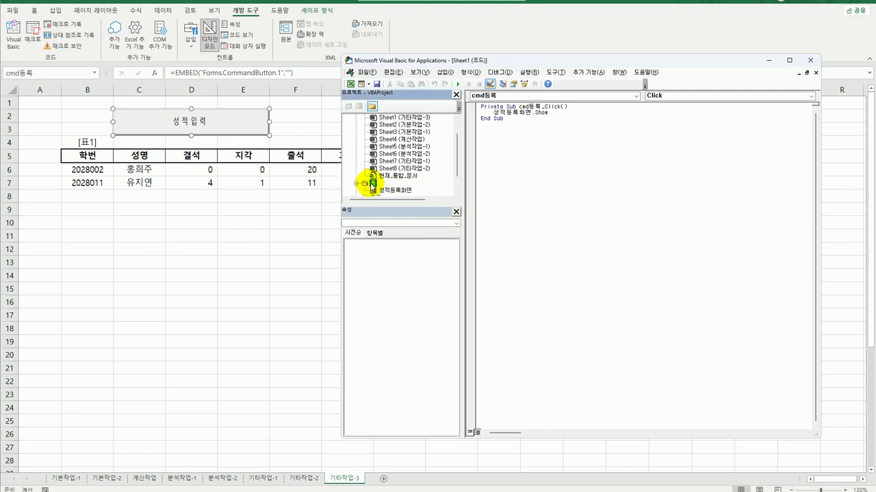
left_click(383, 191)
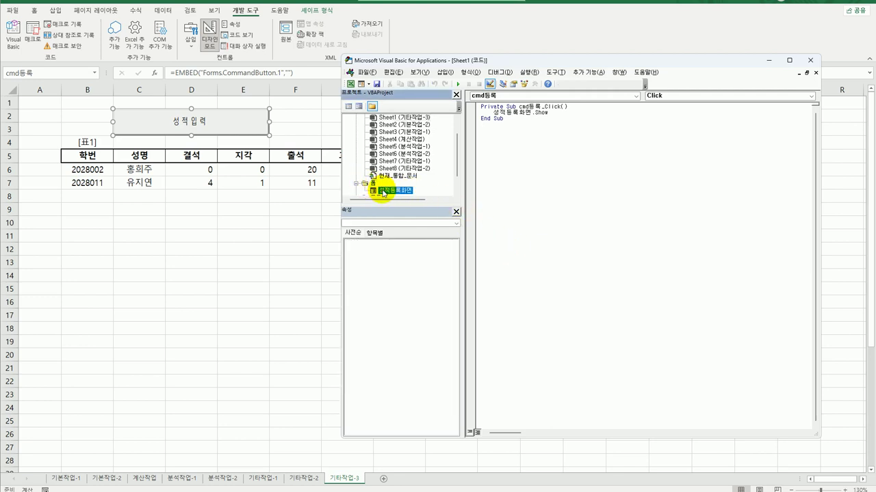
left_click(358, 106)
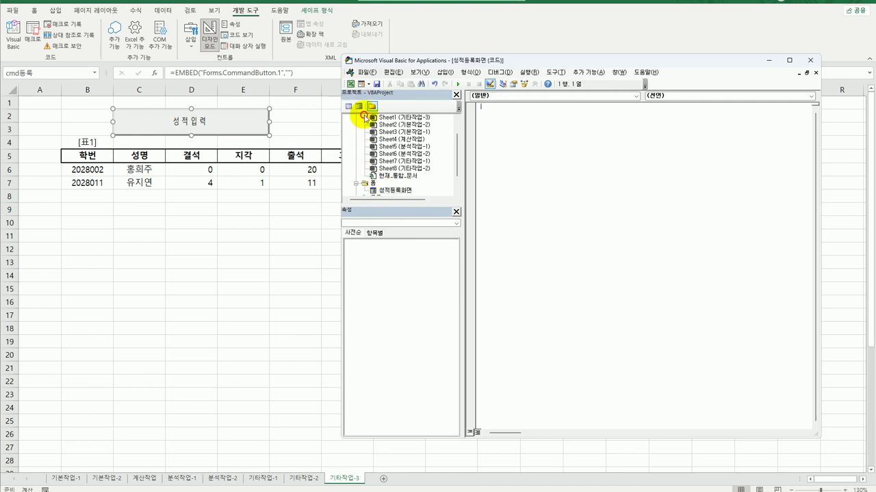
left_click(541, 96)
left_click(514, 180)
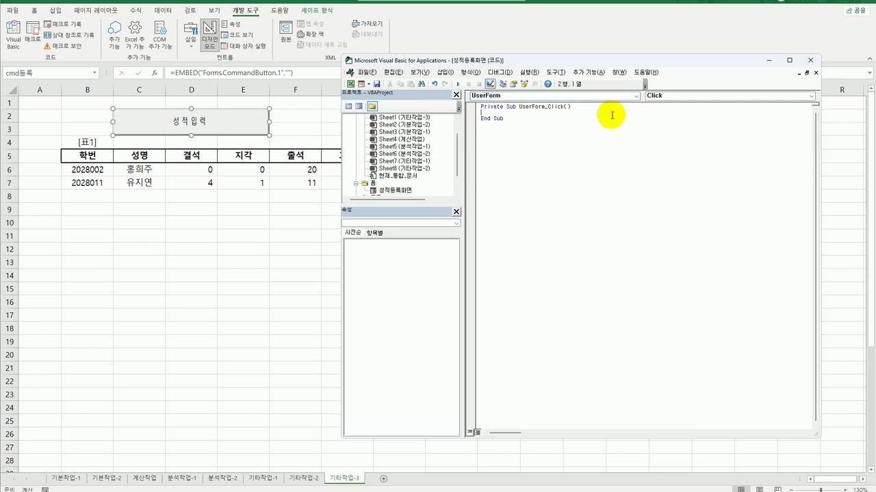
left_click(660, 97)
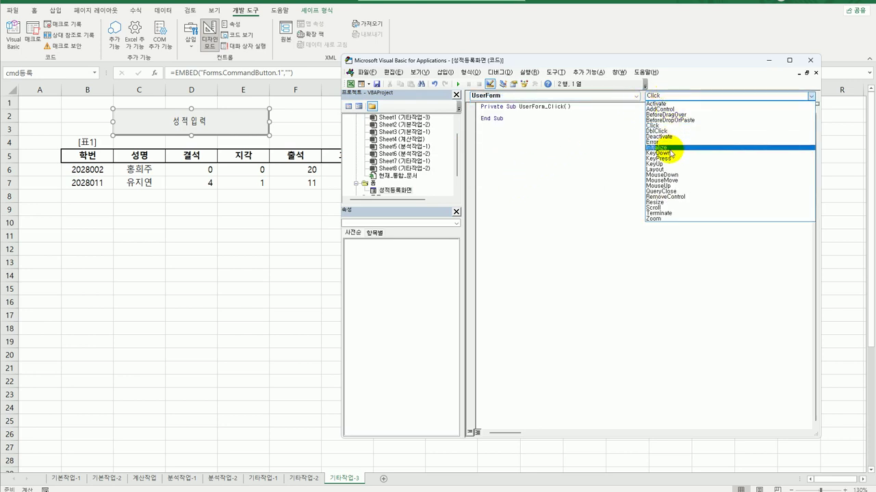
left_click(667, 145)
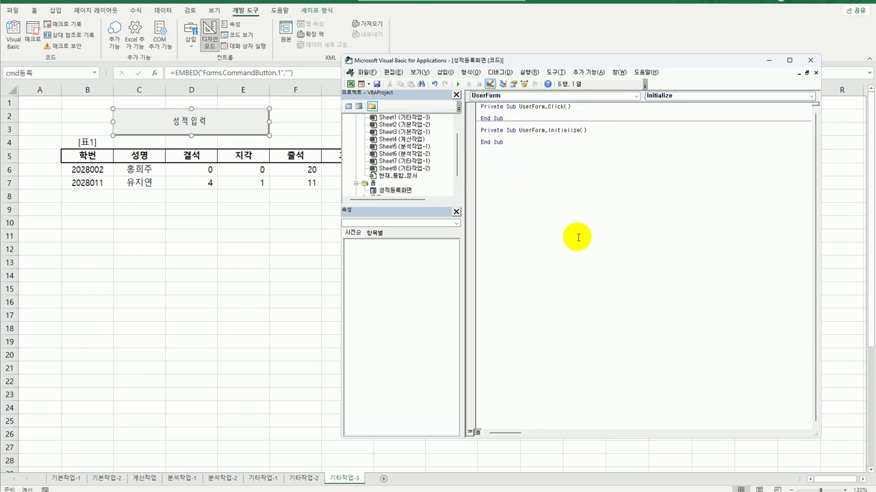
In UserForm_Initialize, write cmb수강자.RowSource = "O6:P17" to fill the combo box from 표2.
type("cmb수강자.")
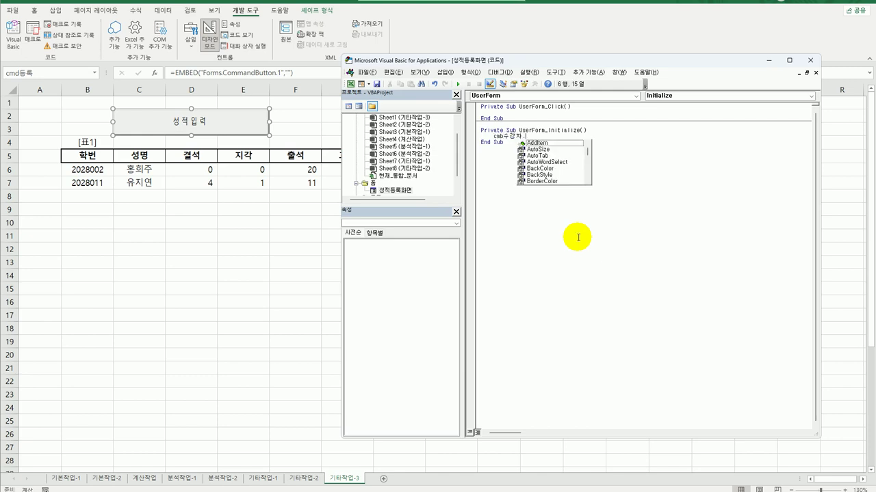
type("ㅁ")
key("BackSpace")
type("RowSource =")
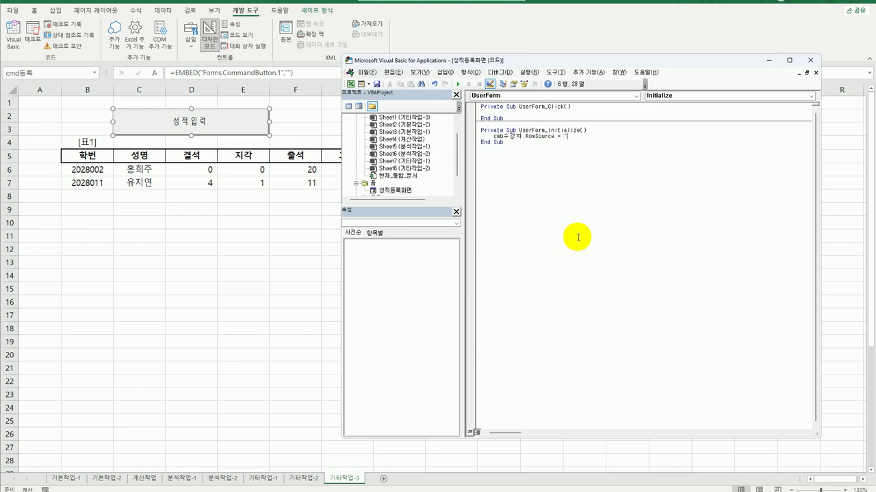
type(" \"ㅁ")
key("BackSpace")
type("ㅁ")
type("6")
type(":P17")
type("\"")
key("Return")
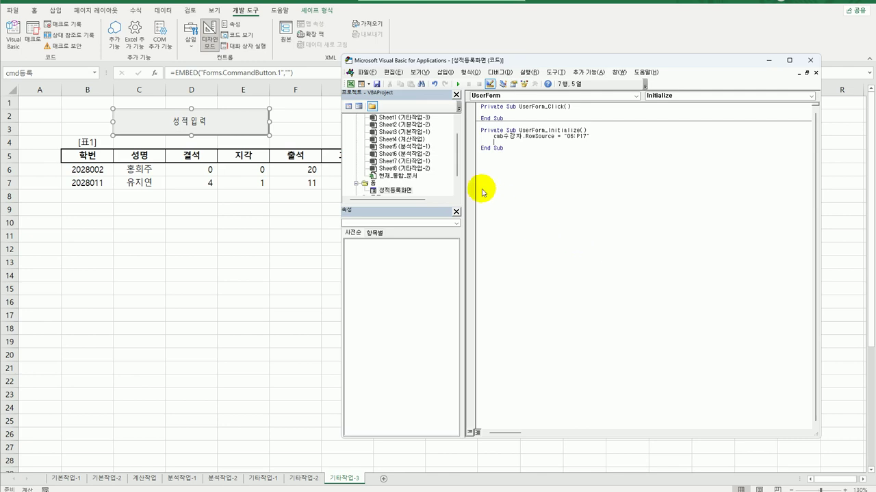
Open the 성적등록화면 form's design view and check the ColumnCount property of the cmb수강자 combo box.
double_click(387, 190)
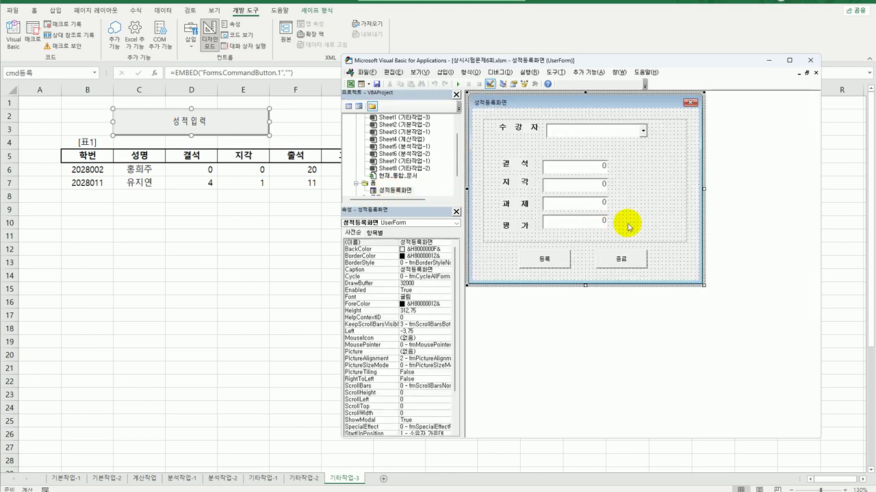
left_click(621, 131)
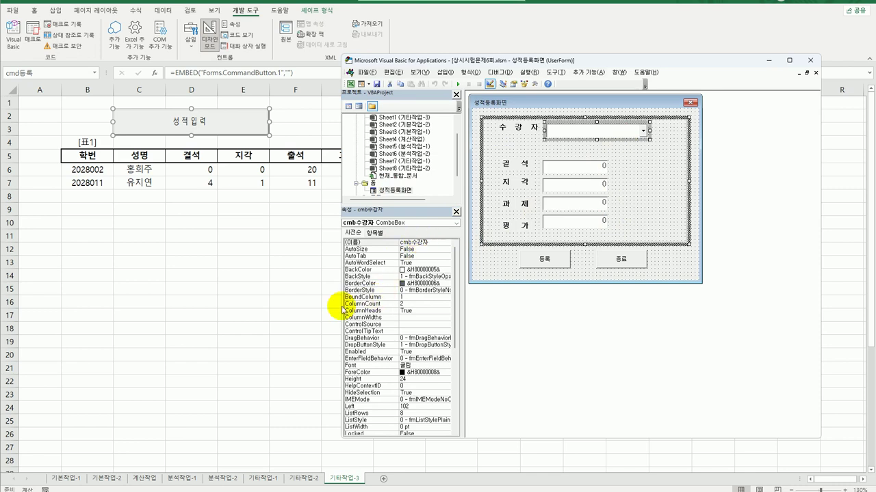
left_click(403, 303)
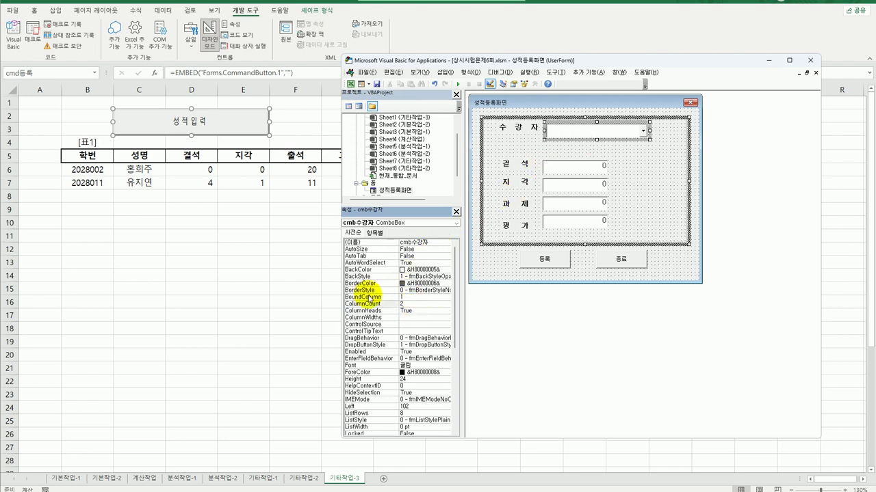
left_click(369, 304)
type("3")
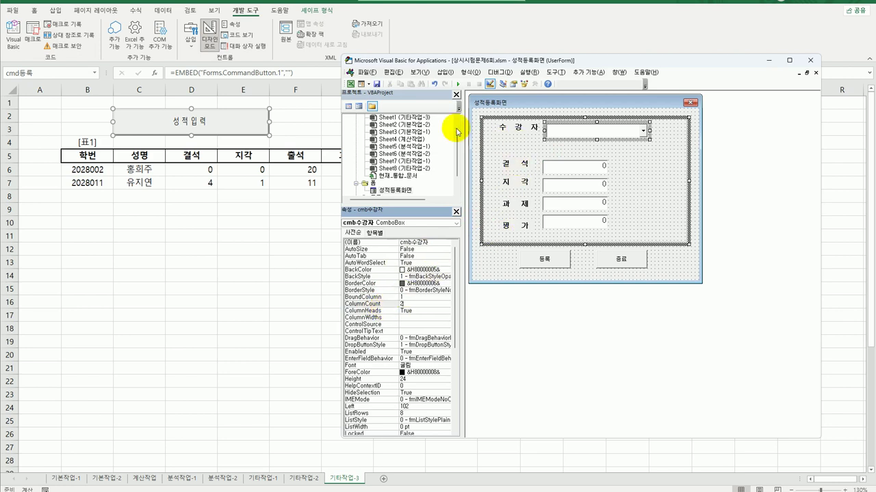
Return to the form's code and add cmb수강자.ColumnCount = 2 below the RowSource line in UserForm_Initialize.
left_click(348, 106)
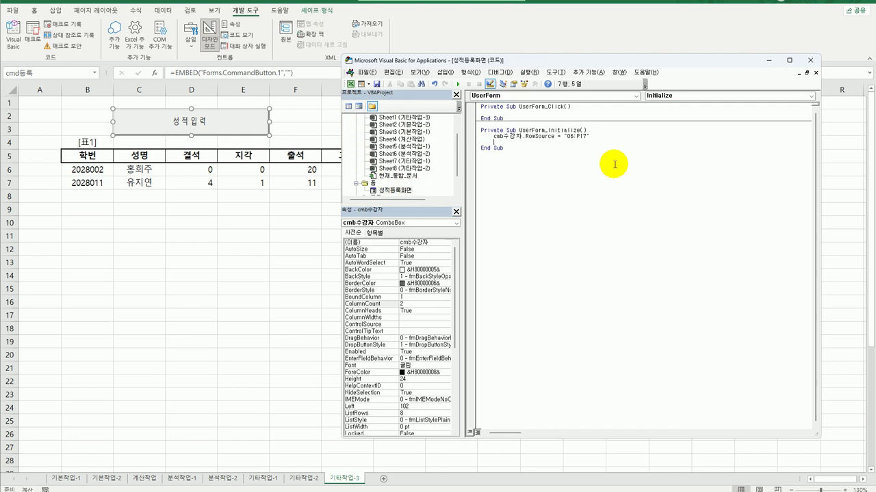
type("cmb수강자.co")
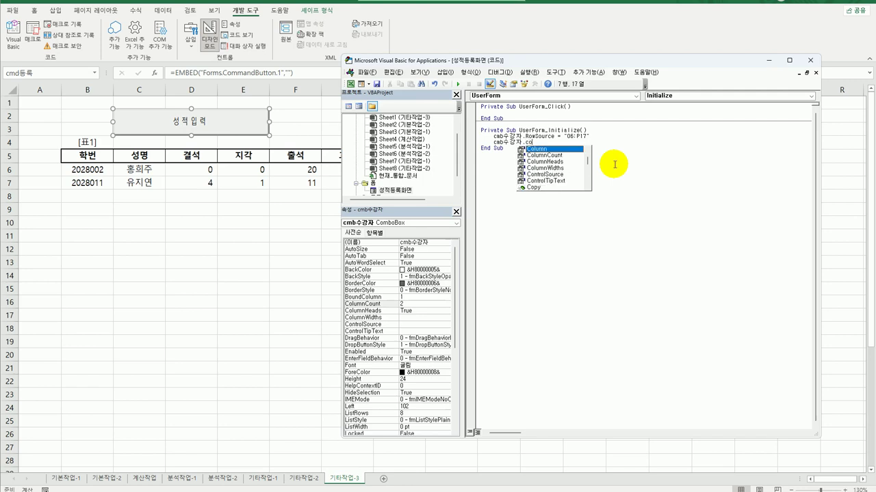
type("lumn =")
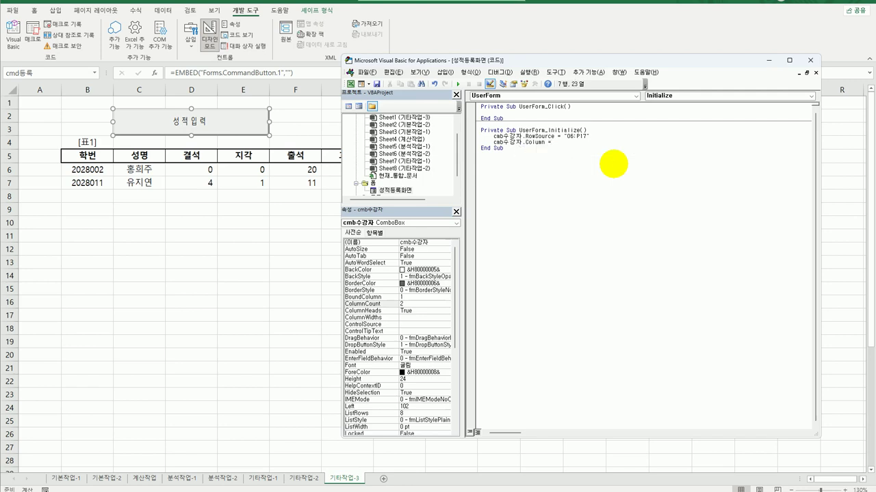
key("BackSpace")
key("BackSpace")
key("BackSpace")
key("BackSpace")
key("BackSpace")
key("BackSpace")
key("BackSpace")
type(".co")
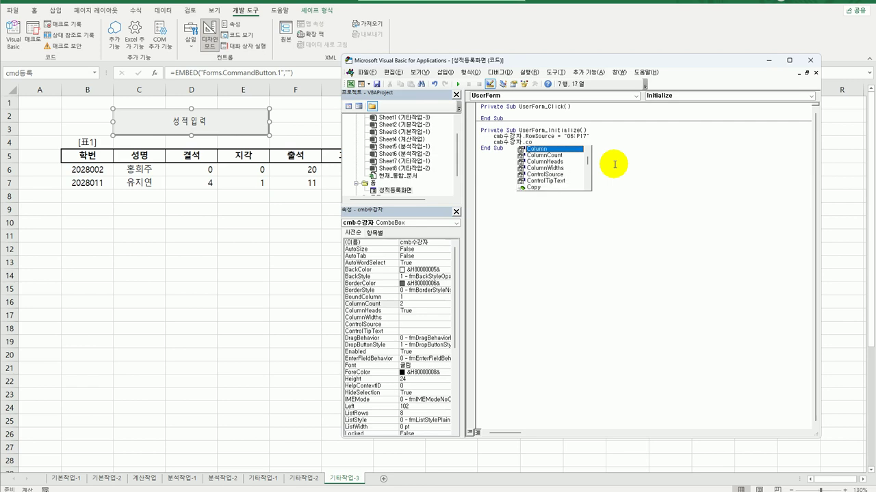
key("Down")
key("Tab")
type("=2")
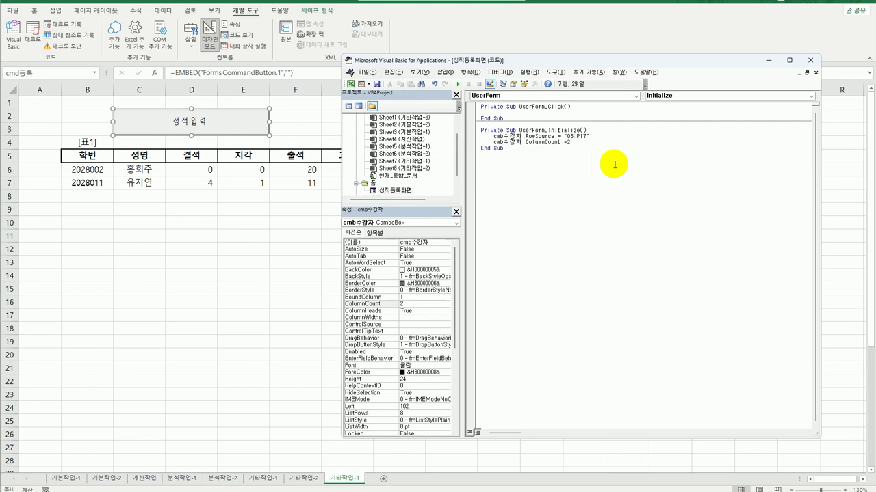
key("Down")
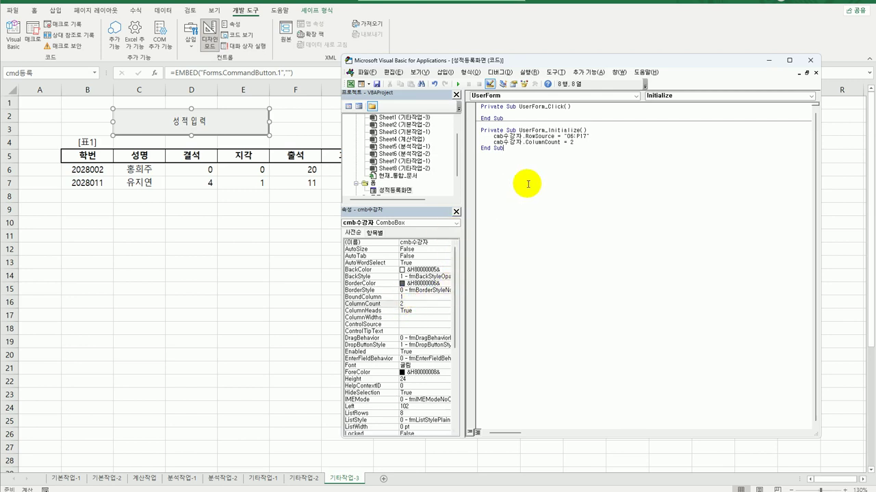
Turn the cmb수강자.ColumnCount = 2 line in UserForm_Initialize into a comment.
left_click(580, 143)
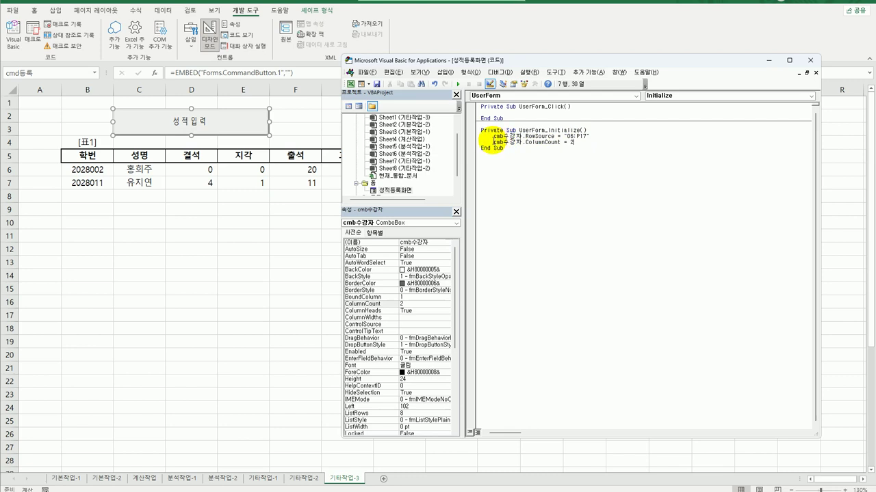
left_click(492, 142)
type("'")
left_click(605, 163)
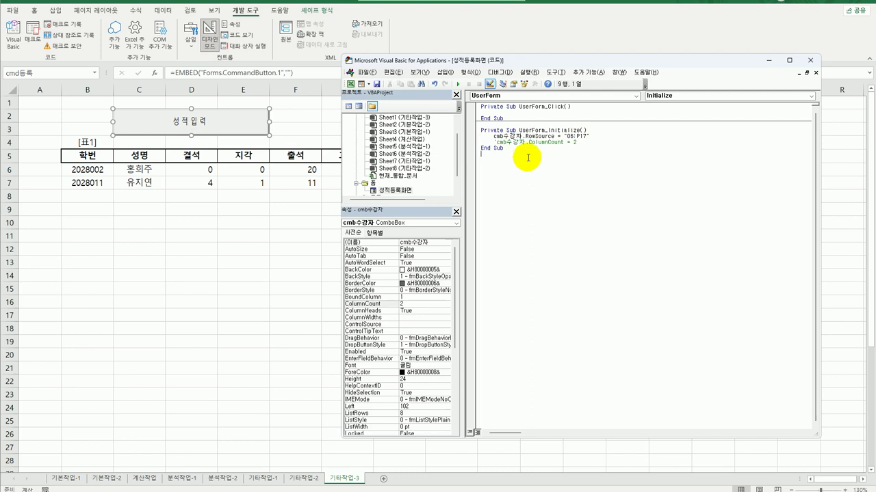
Create the Click procedure of cmd종료 and write a MsgBox with the prompt Time & "평가를 종료합니다.".
left_click(526, 96)
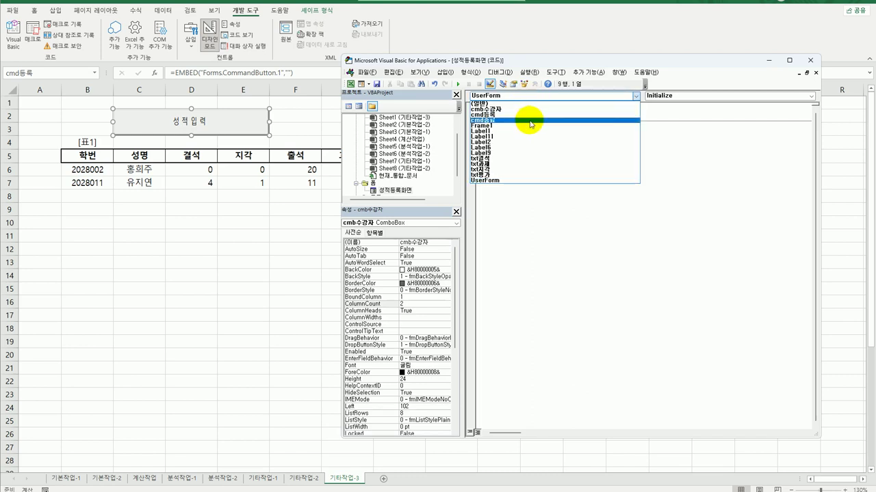
left_click(532, 121)
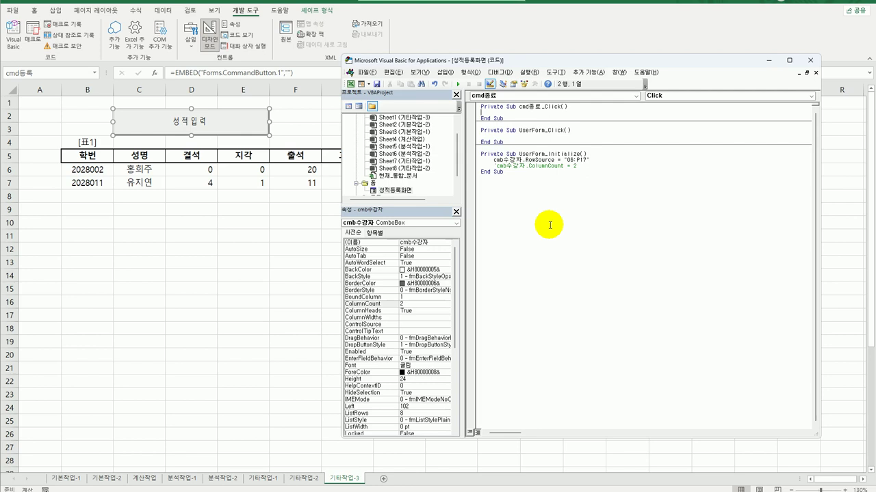
type("ms")
key("BackSpace")
key("BackSpace")
key("Tab")
type("msgbox")
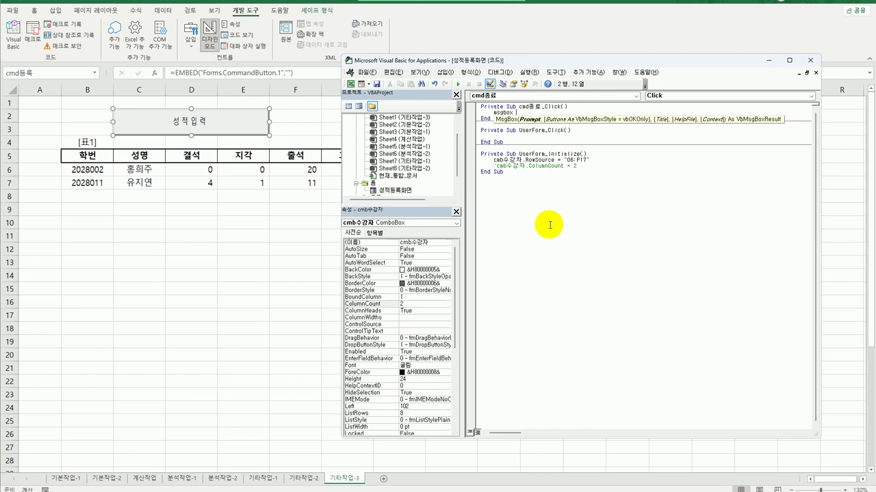
type("time")
type(" &")
type("현")
type("가를 종료합니다")
type(".")
type("\",")
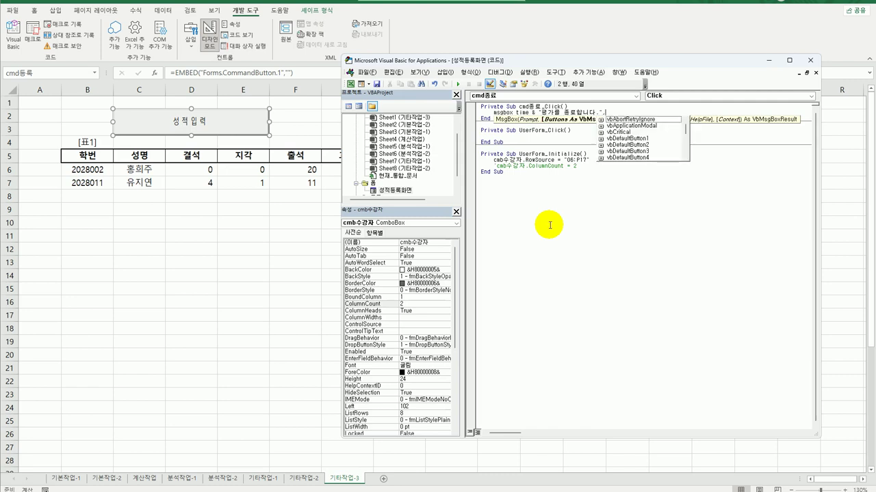
Complete the MsgBox statement with the vbOKOnly button style and the title "등록종료".
type("ㅍ")
type("vbok")
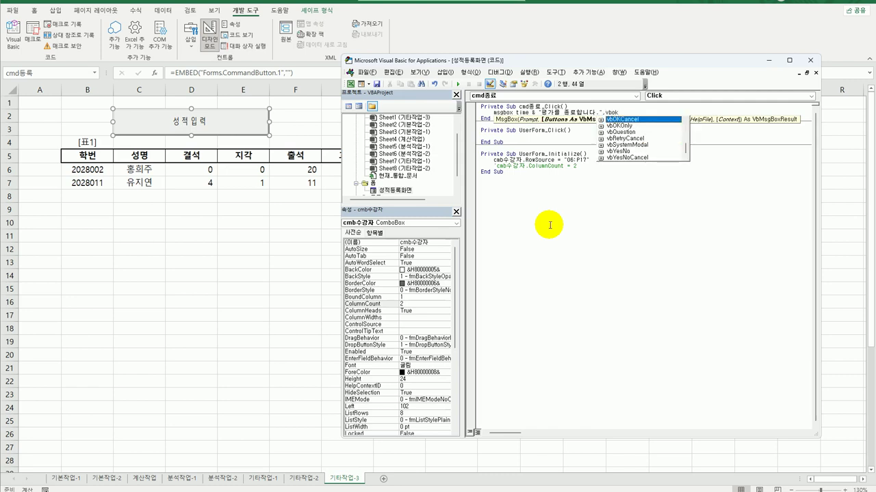
key("Down")
type(",")
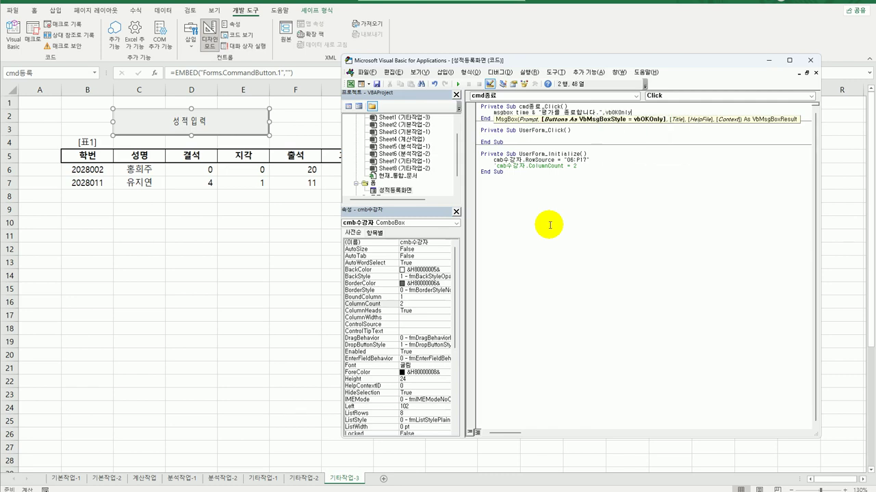
type(" \"")
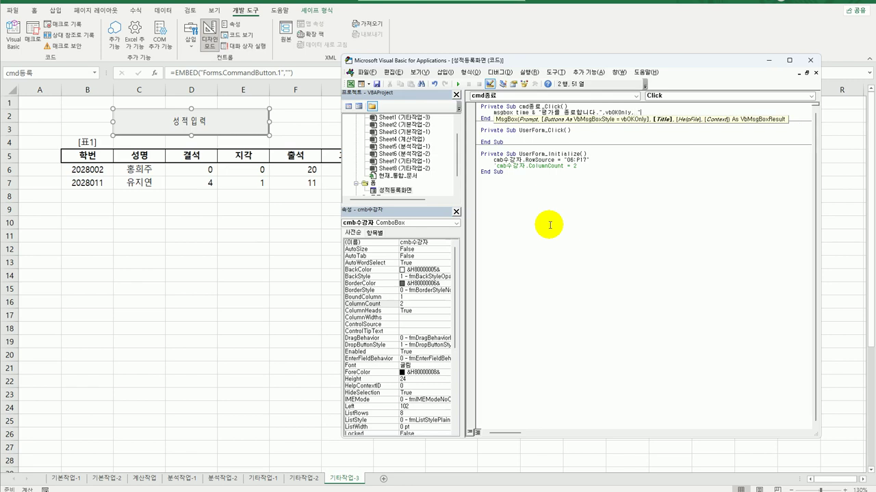
type("등록종료\"")
left_click(557, 226)
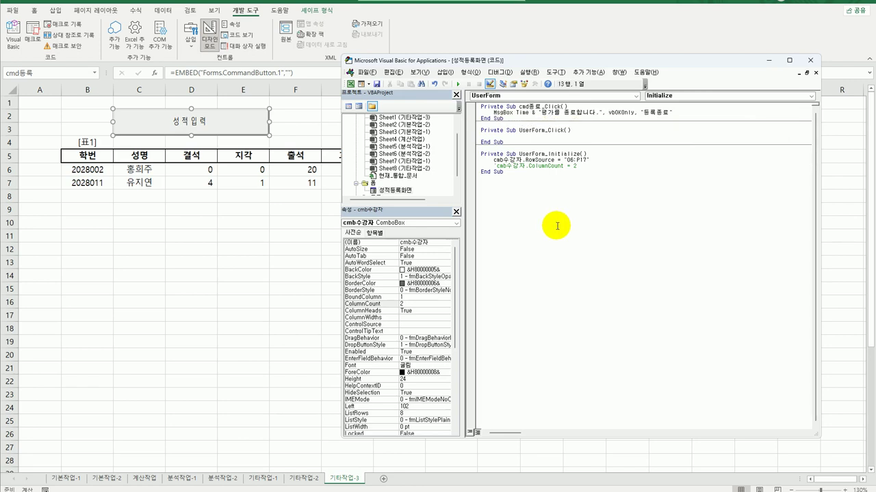
Add the statement Unload Me below the MsgBox line in cmd종료_Click.
left_click(695, 112)
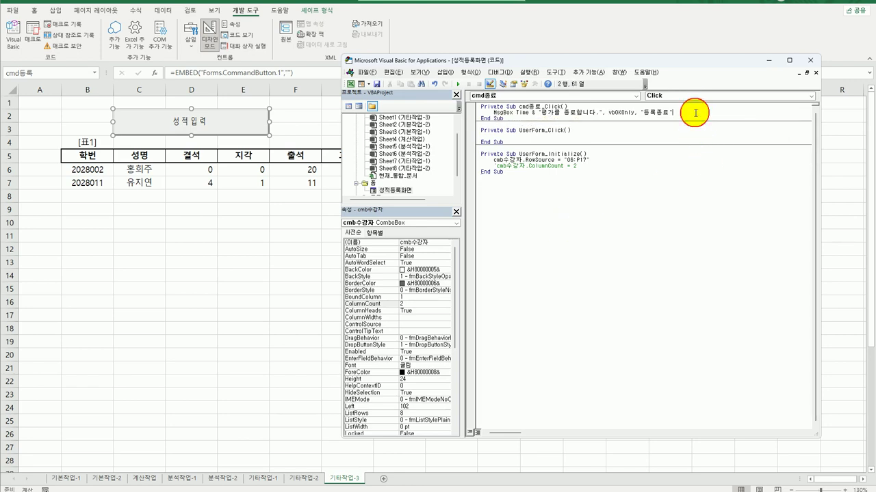
key("Return")
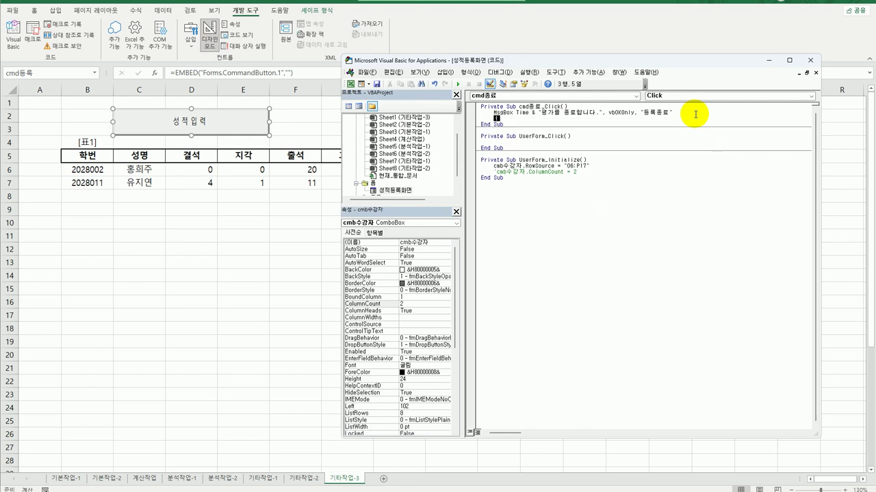
type("unload m")
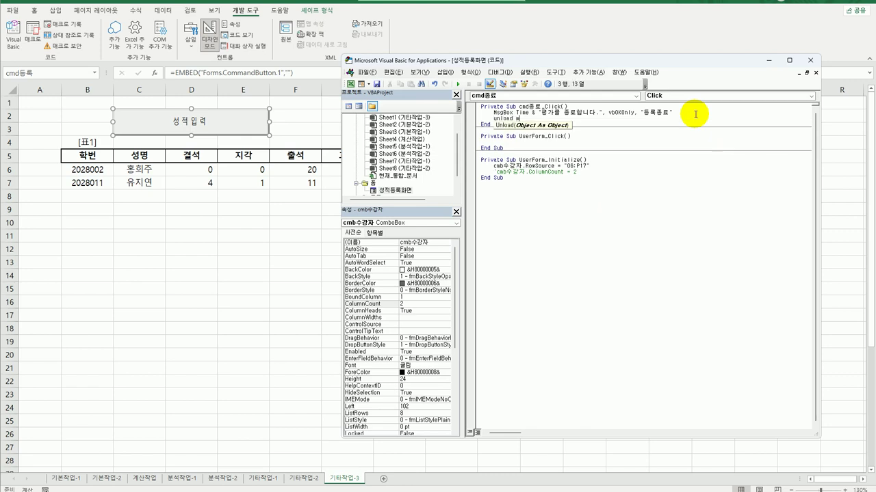
left_click(522, 211)
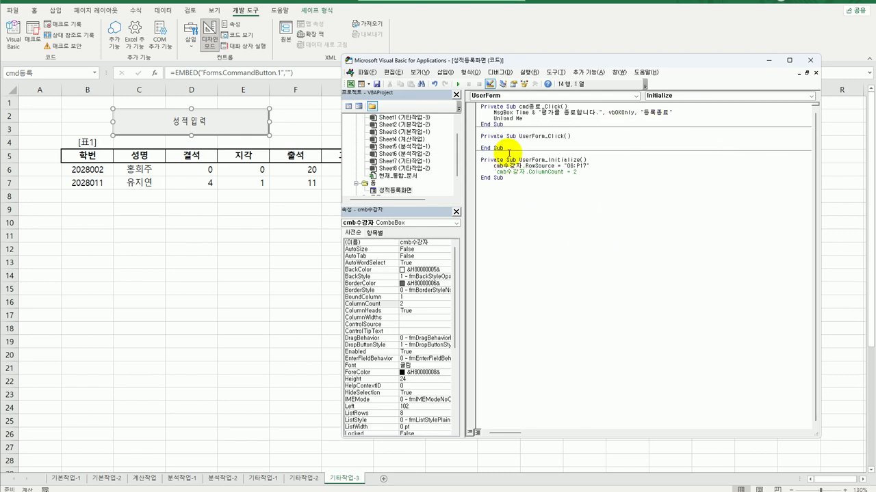
Create the Click procedure of cmd등록 and write i = Range("B5").CurrentRegion.Rows.Count + 4 in it.
left_click(487, 95)
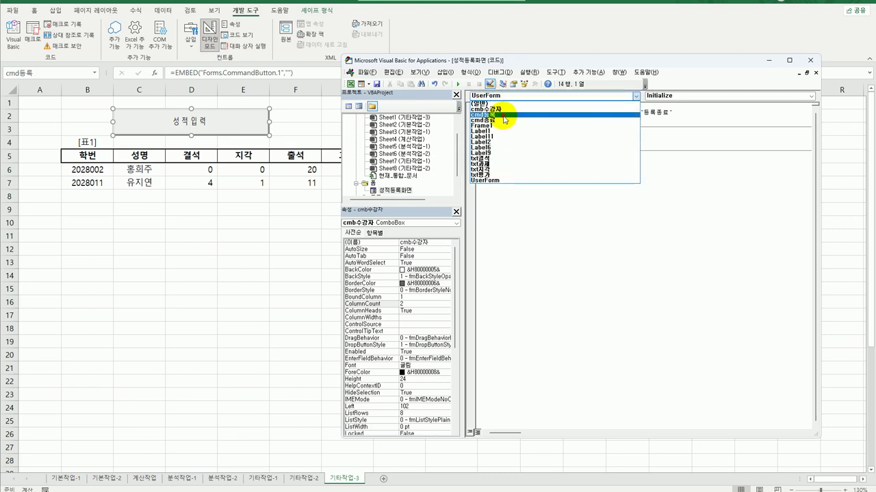
left_click(503, 114)
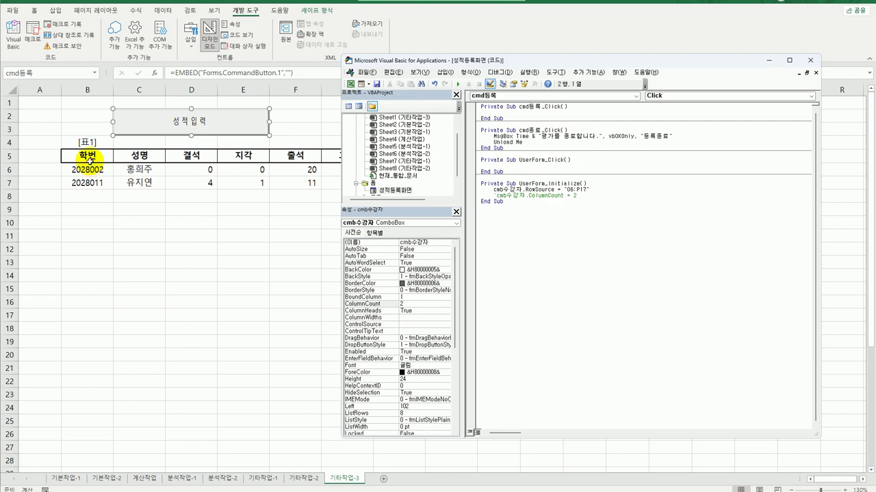
key("Tab")
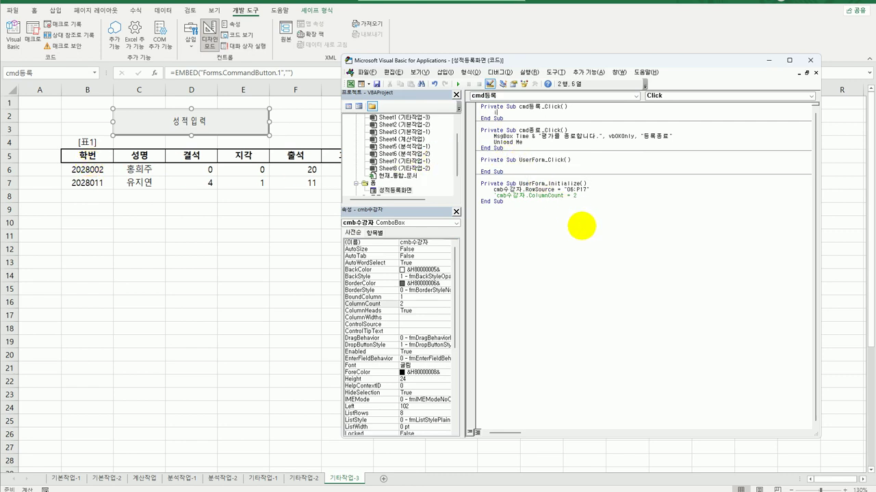
type("i=range(")
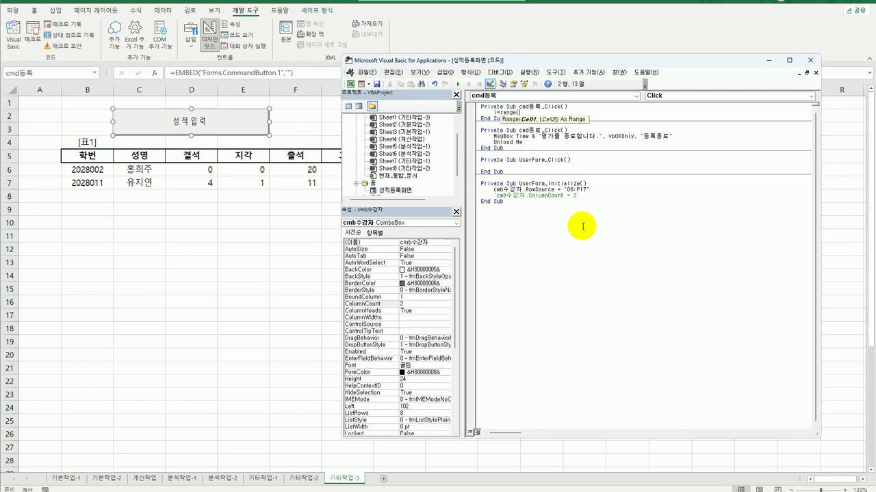
type("\"B5\").currentRegion.Rows.")
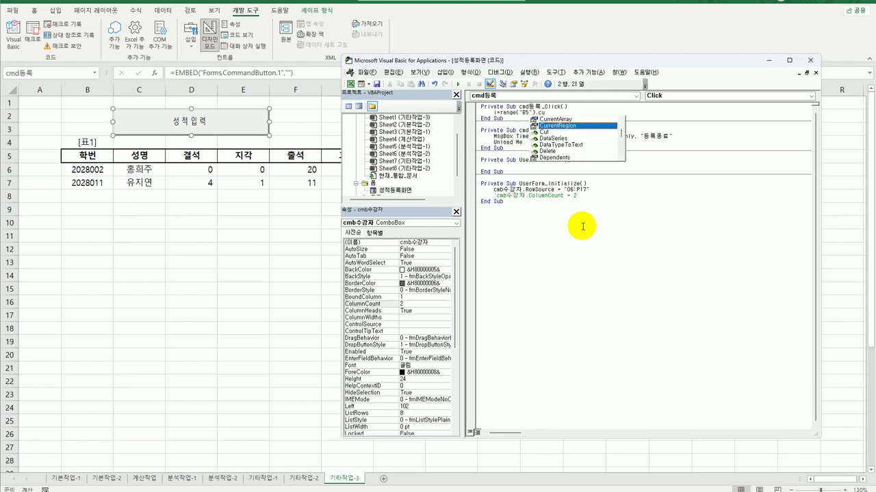
type("count")
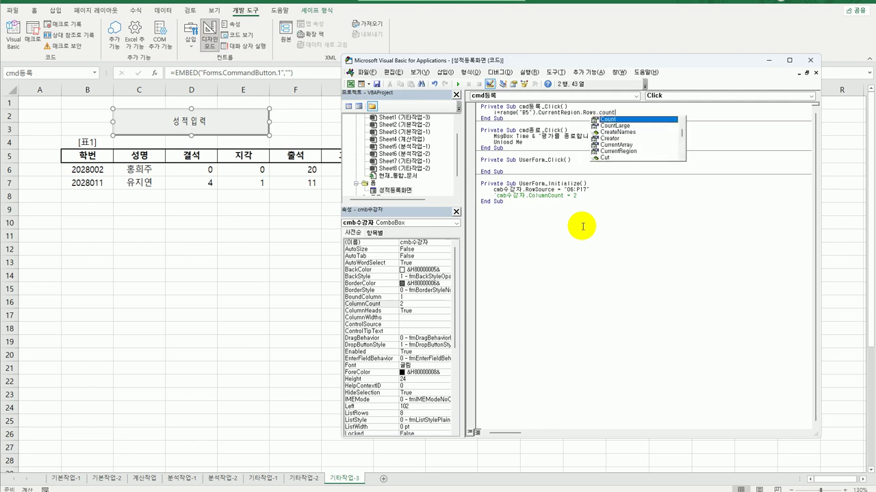
key("Tab")
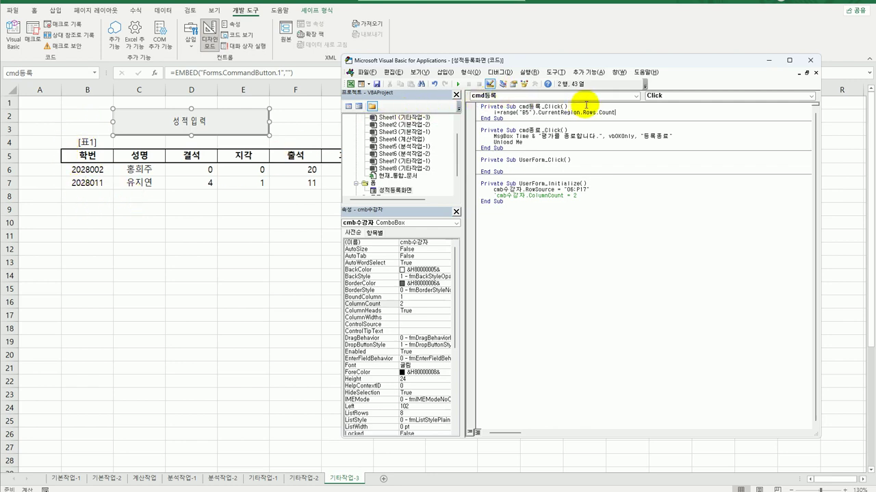
key("Return")
key("Return")
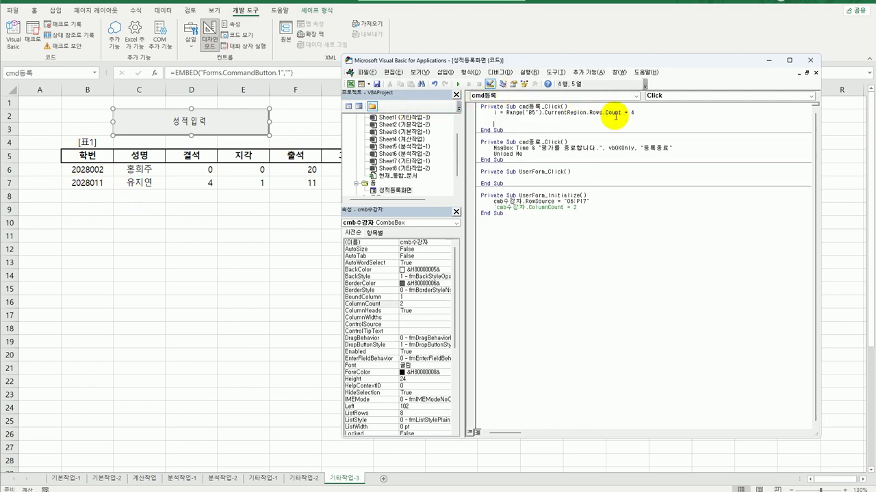
In cmd등록_Click, add Cells(i, 2) = cmb수강자.Column(0), moving the editor window so that 표2 on the sheet can be seen.
type("cells(i,2)")
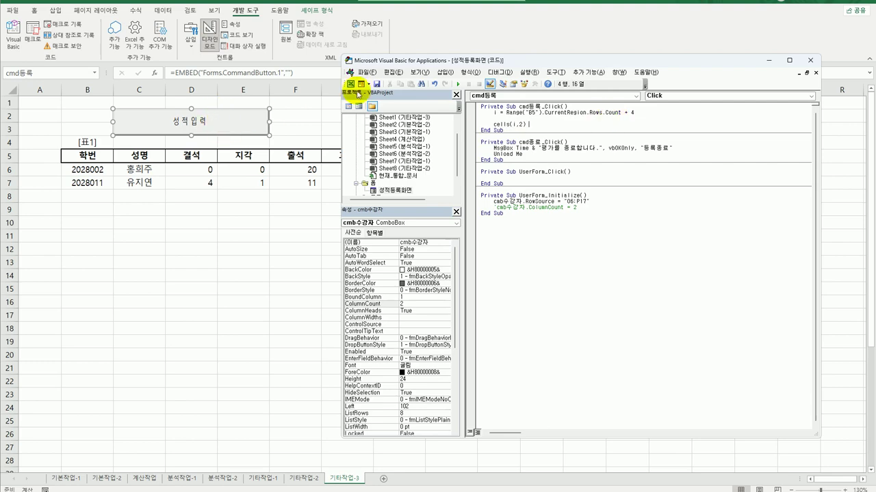
left_click_drag(524, 63, 349, 54)
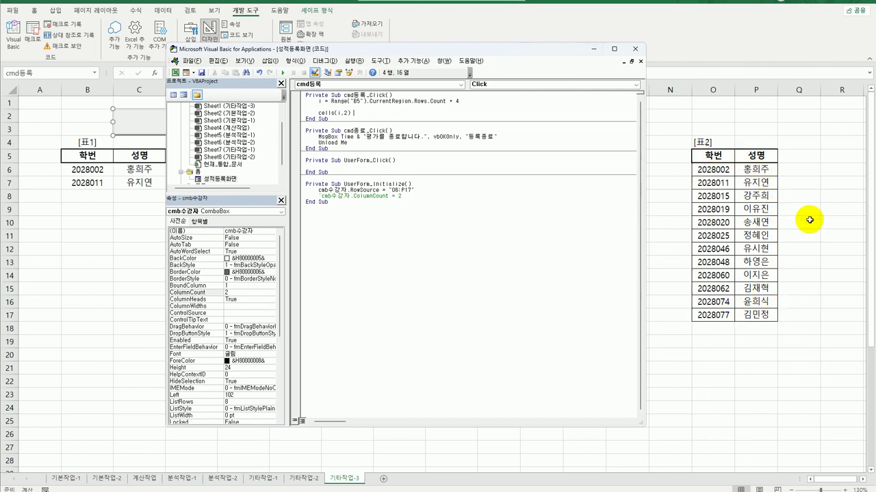
type("=cmb")
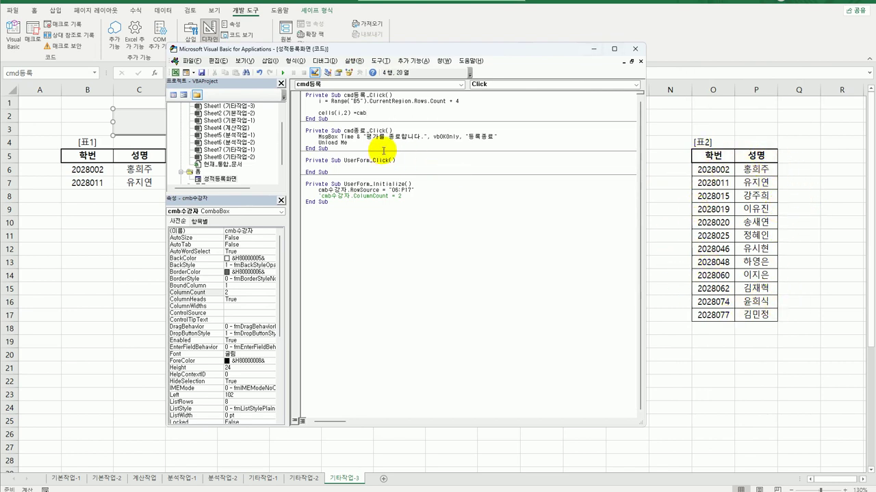
type("수강자.")
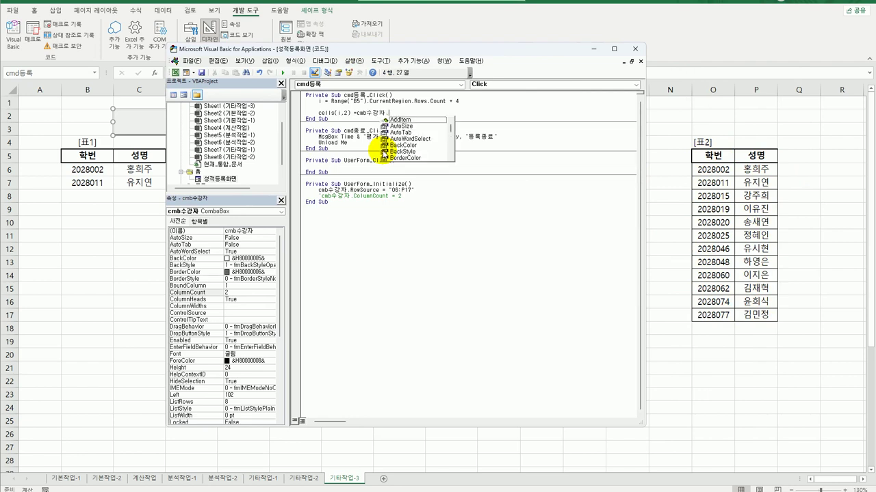
type("co")
key("Tab")
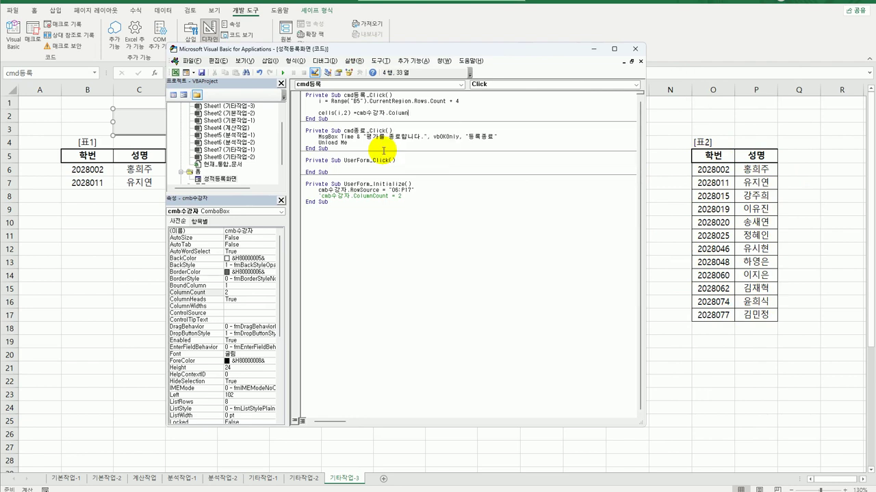
type("(0)")
key("Return")
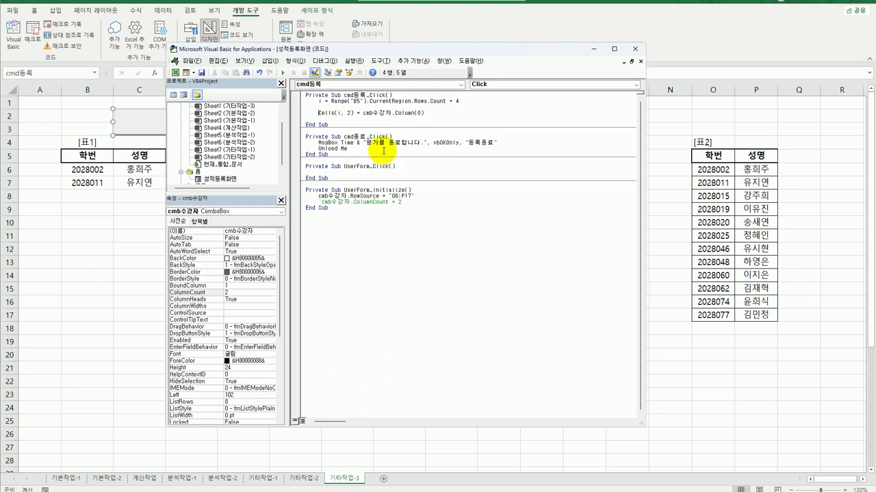
Duplicate the Cells(i, 2) statement on the line below it and change the copy to Cells(i, 3) = cmb수강자.Column(1).
key("shift+End")
key("ctrl+c")
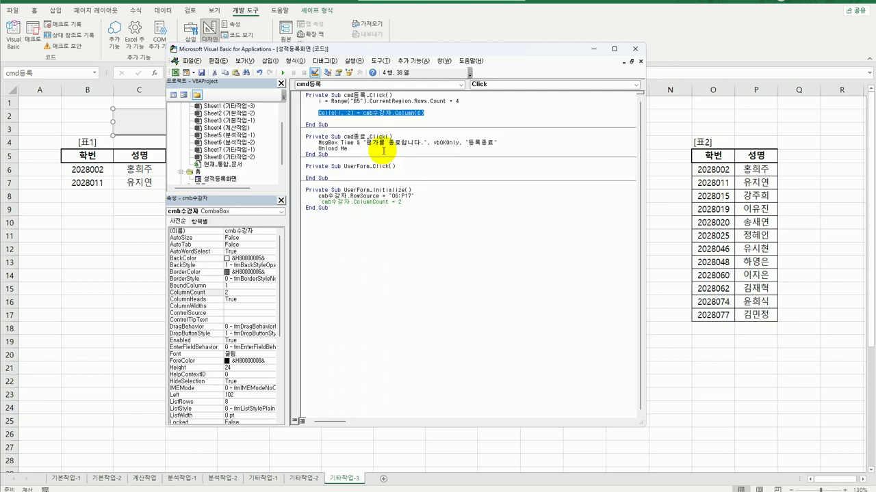
key("End")
key("Return")
type("Cells(i, 3) = cmb수강자.Column(0)")
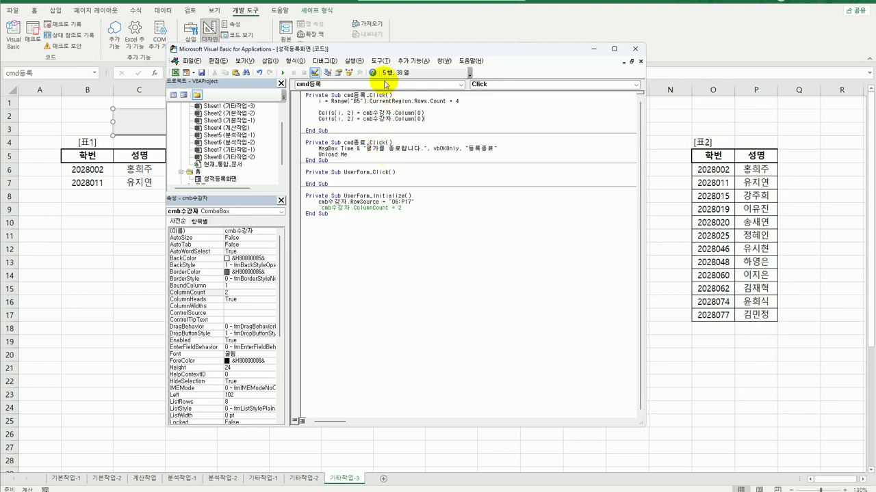
left_click_drag(388, 46, 404, 65)
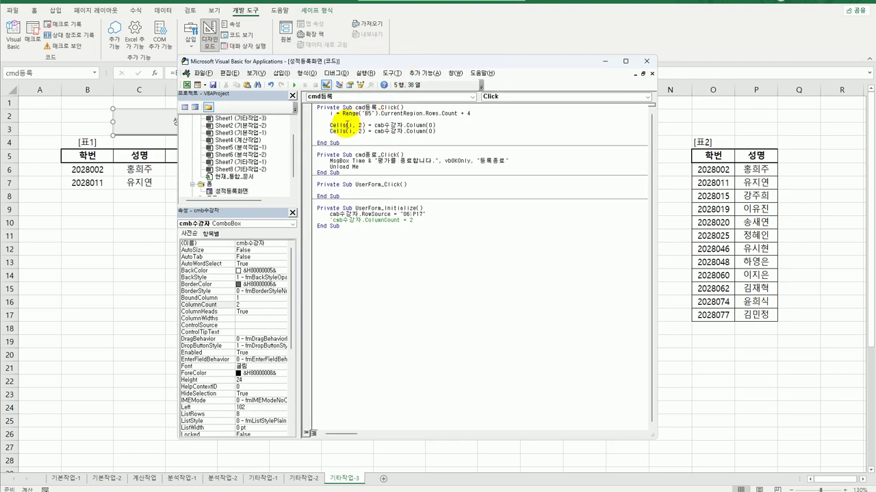
double_click(361, 131)
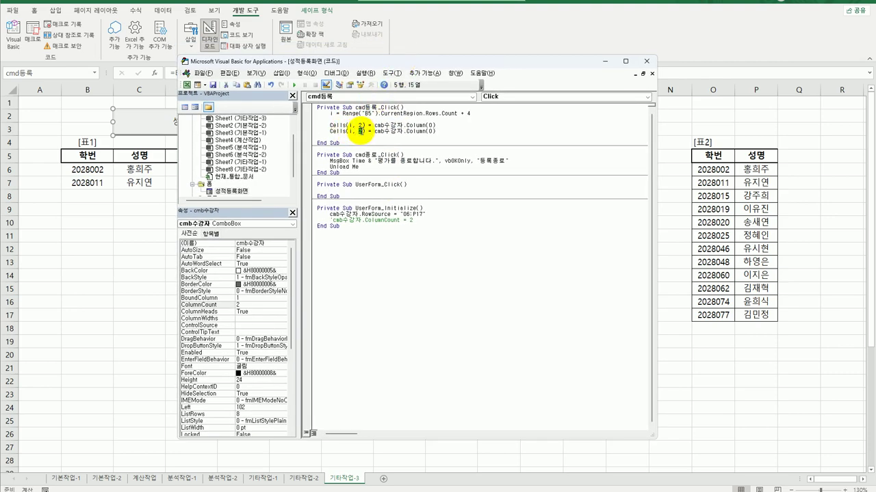
double_click(430, 131)
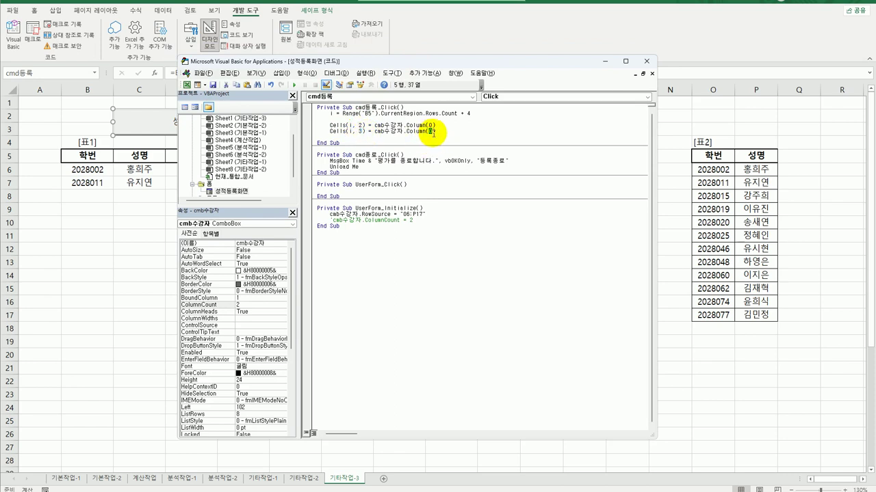
type("1")
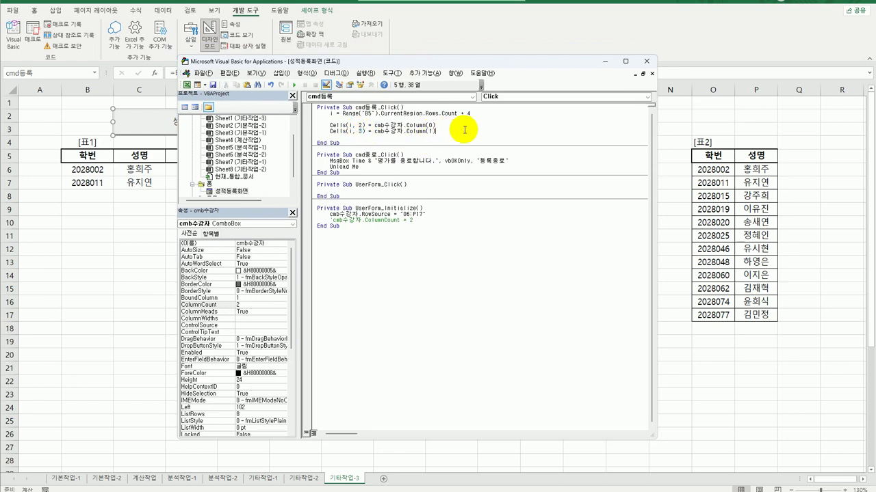
Add another copy of the Cells(i, 2) statement under the Cells(i, 3) line and change its target to Cells(i, 4).
key("Return")
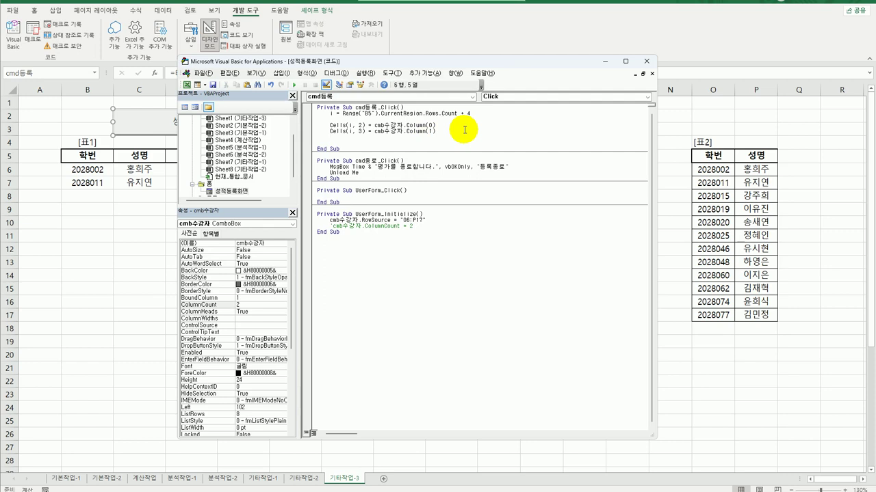
key("ctrl+v")
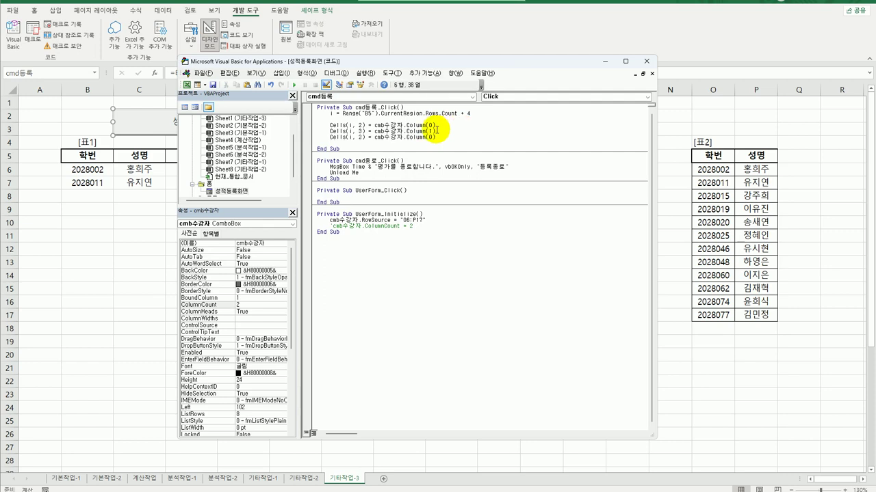
double_click(358, 137)
type("4")
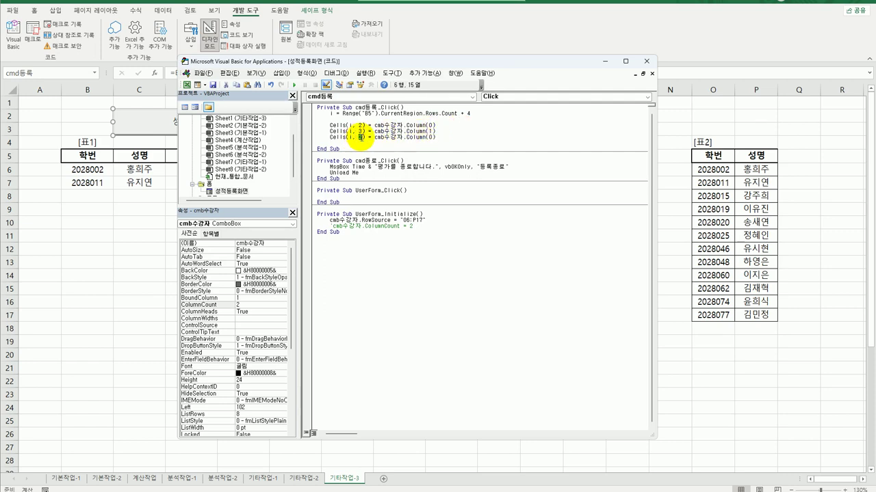
Check the 결석 text box's name on the 성적등록화면 form and make the Cells(i, 4) statement assign txt결석.Value.
left_click_drag(426, 61, 560, 48)
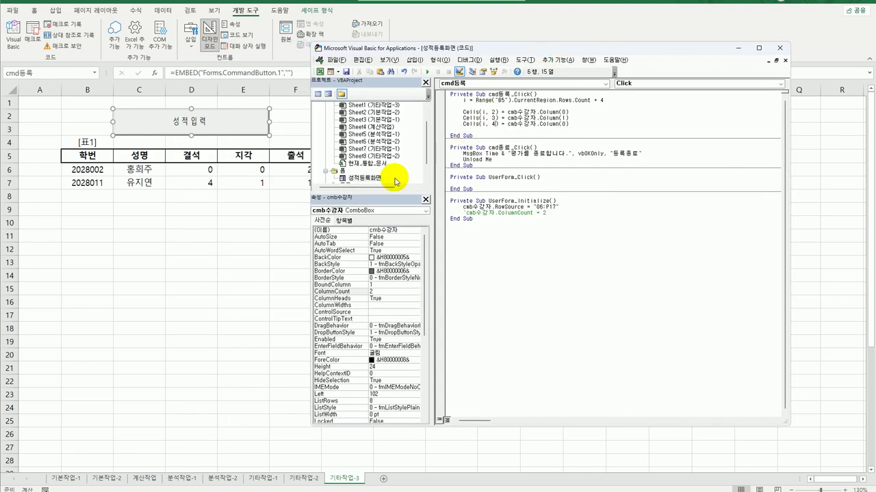
double_click(373, 177)
left_click(532, 160)
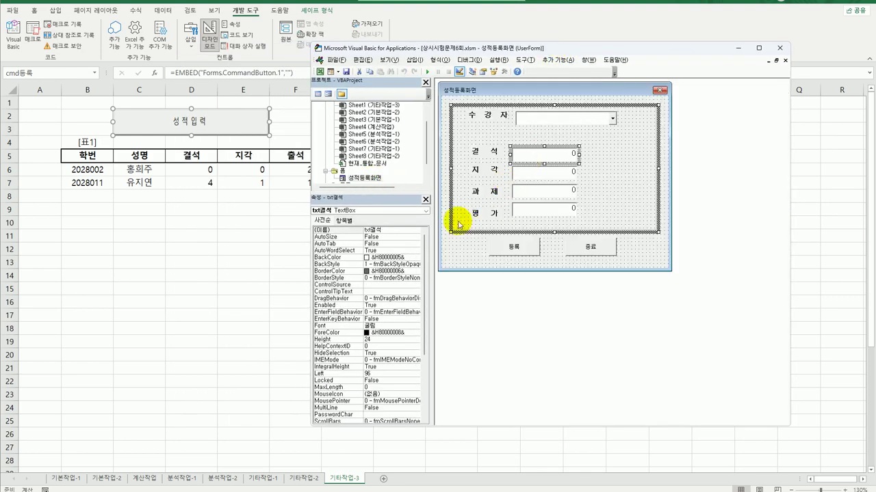
double_click(520, 247)
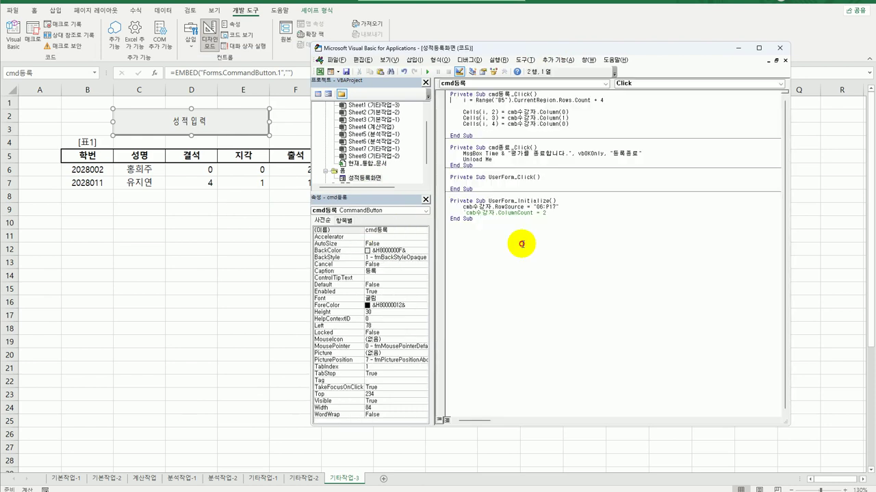
left_click(509, 125)
left_click_drag(508, 125, 607, 123)
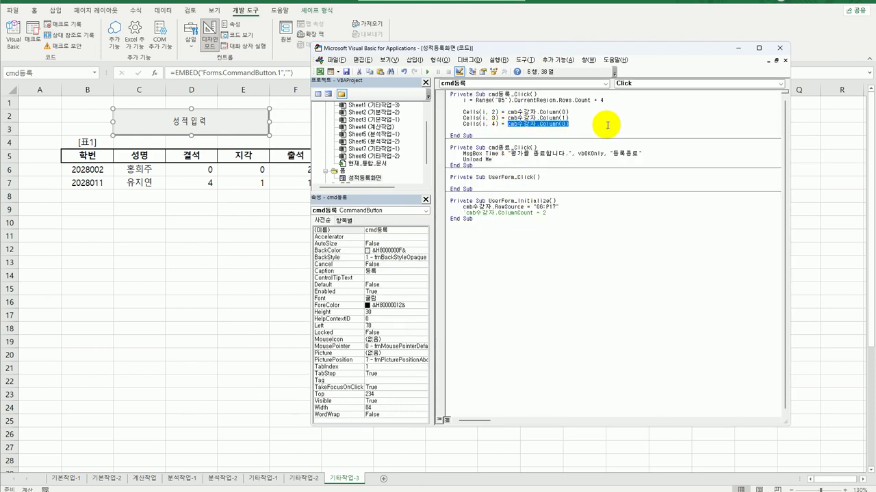
type("txt결석.va")
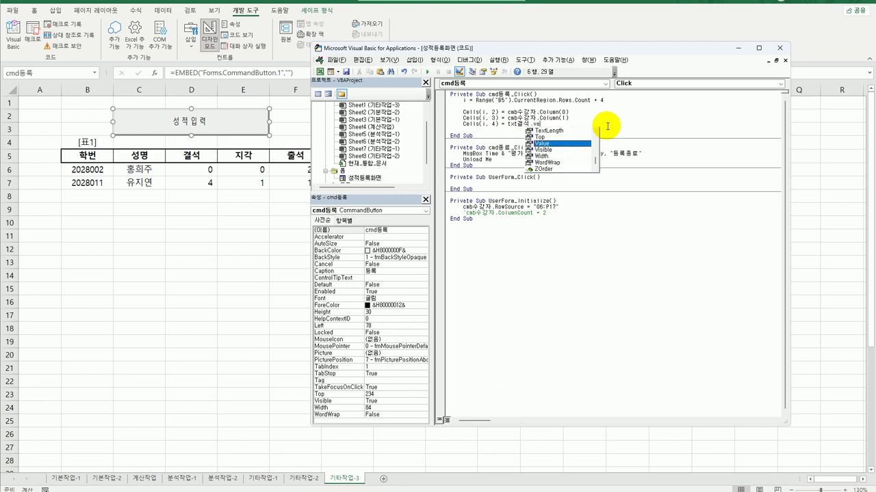
key("Tab")
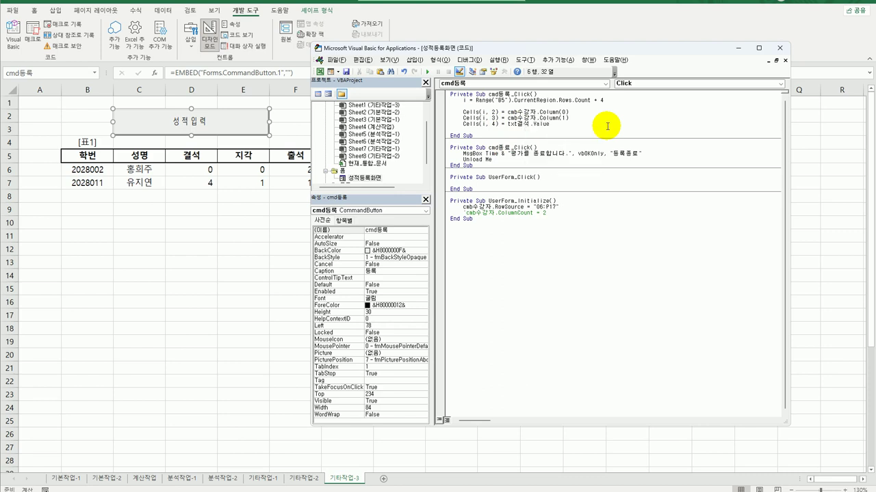
Duplicate the Cells(i, 4) statement on the next line and change the copy to Cells(i, 5) = txt지각.Value.
key("shift+Home")
key("ctrl+c")
key("End")
key("Return")
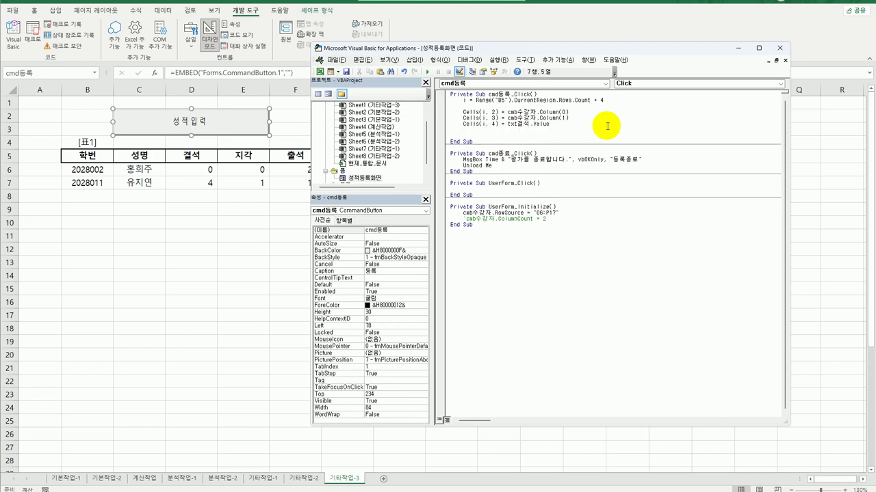
key("ctrl+v")
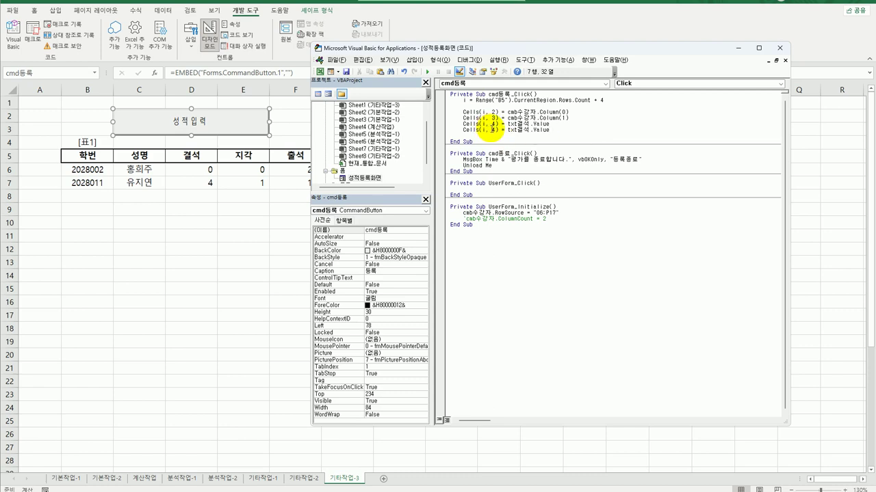
double_click(492, 129)
type("5")
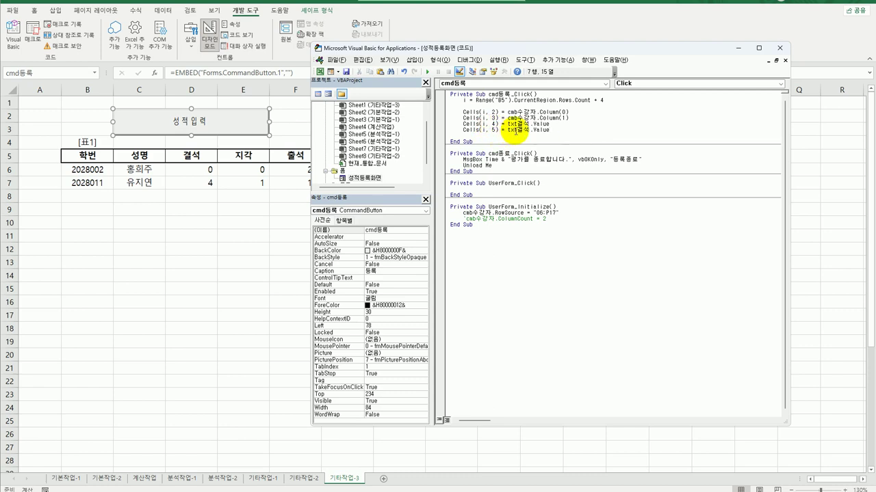
left_click_drag(518, 129, 530, 130)
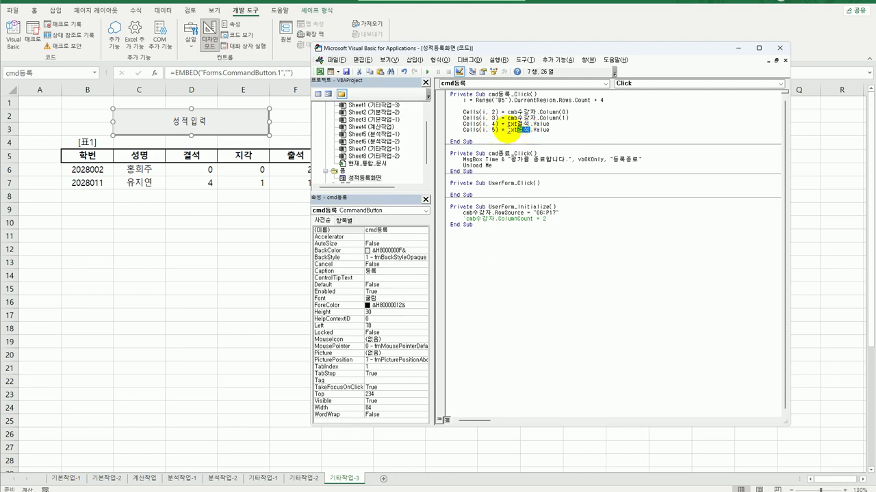
type("지각")
key("End")
Add the 출석 score statement Cells(i, 6) = 20 - (Cells(i, 4) * 2 + Cells(i, 5) * 1) below the 지각 line.
key("Return")
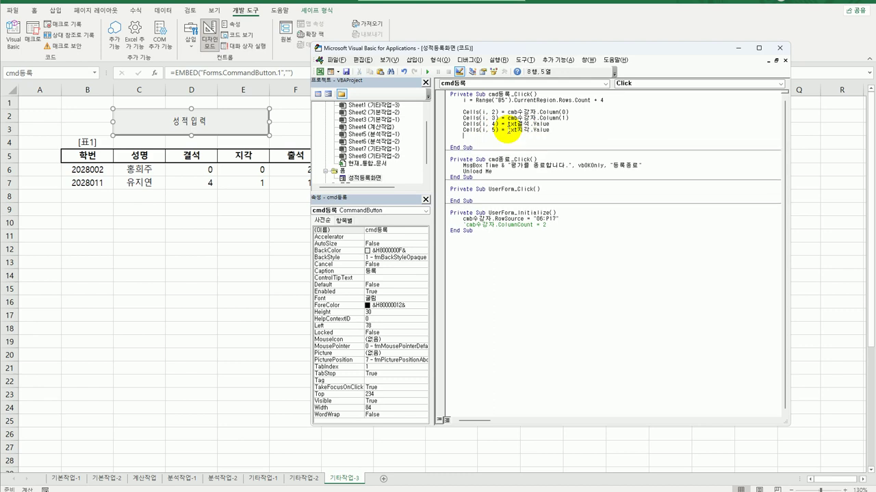
key("ctrl+v")
double_click(493, 136)
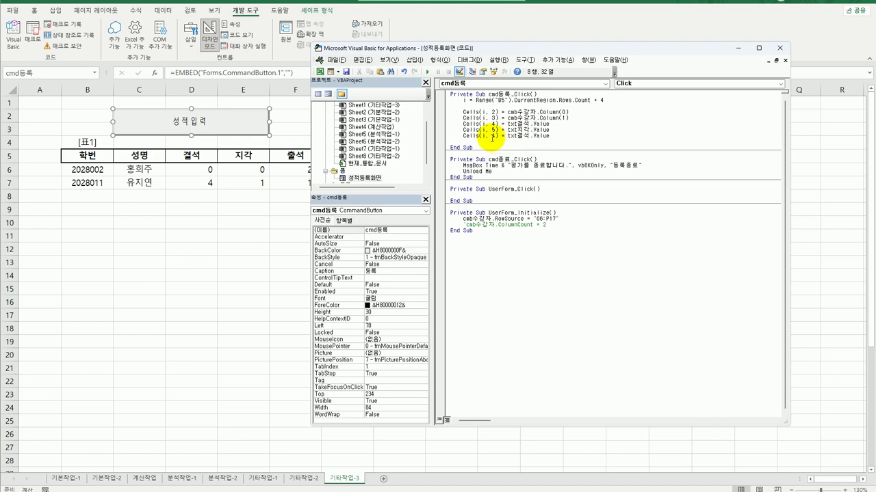
type("6")
left_click(494, 137)
left_click_drag(508, 135, 570, 137)
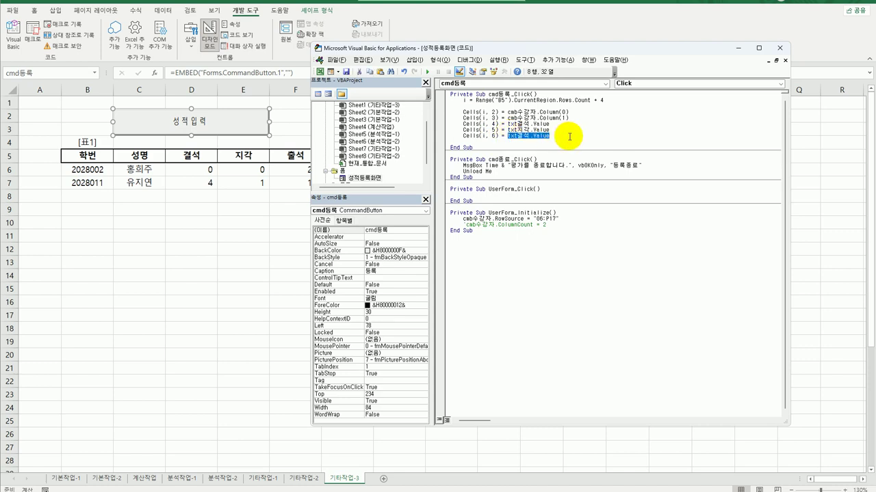
type("20 - (cells(i,4) * 2 + cell")
type("s(i,")
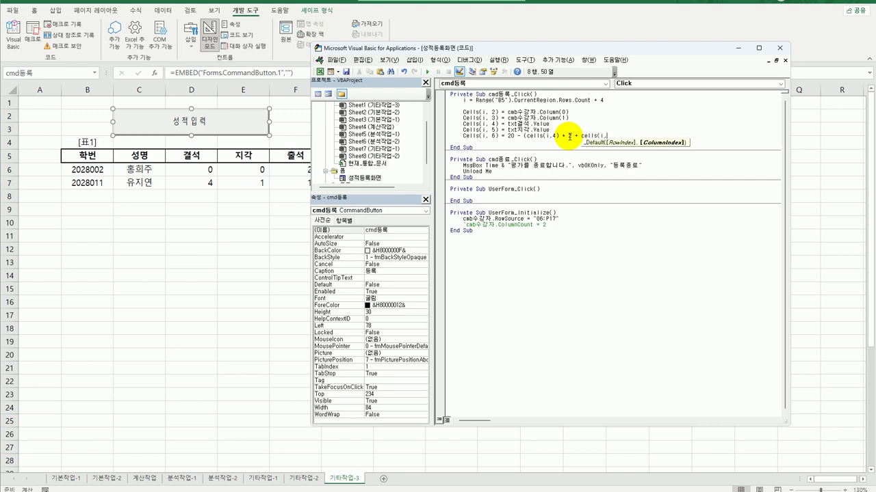
type("5) *1")
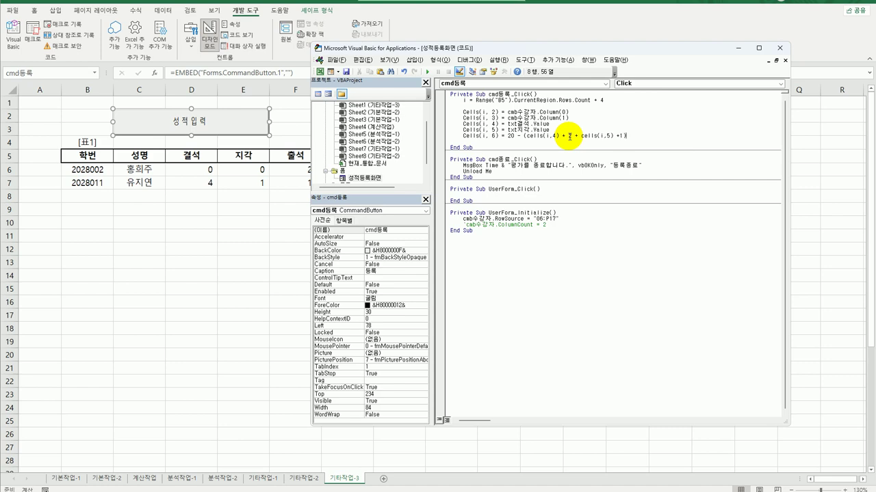
key("Return")
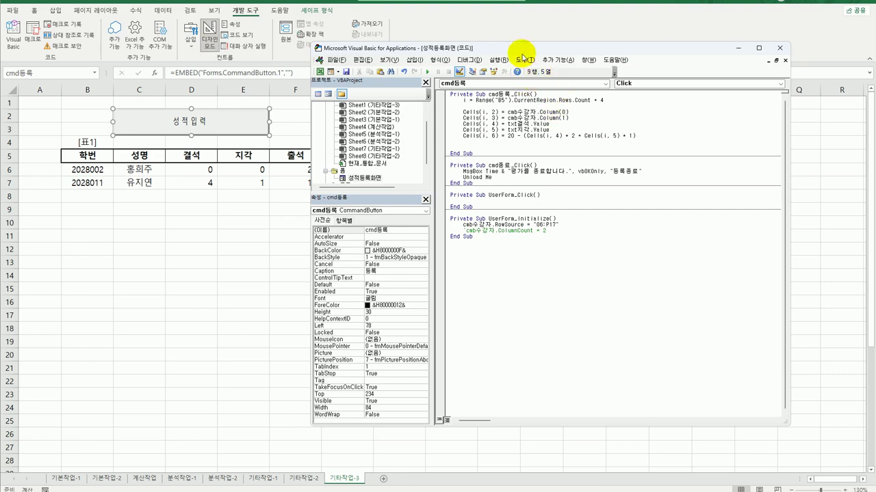
Move the editor window to reveal the 과제 column and add the statement Cells(i, 7) = txt과제.Value.
left_click_drag(518, 48, 586, 32)
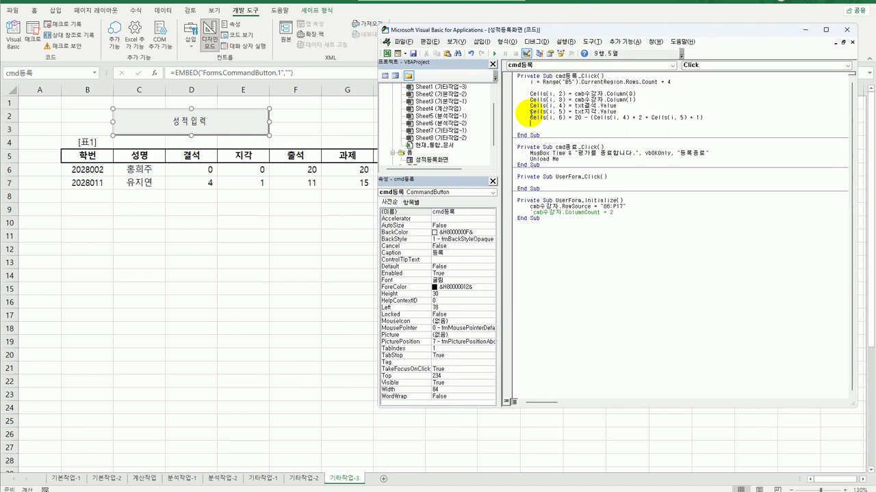
type("Cells(i, 7) = txt결석.Value")
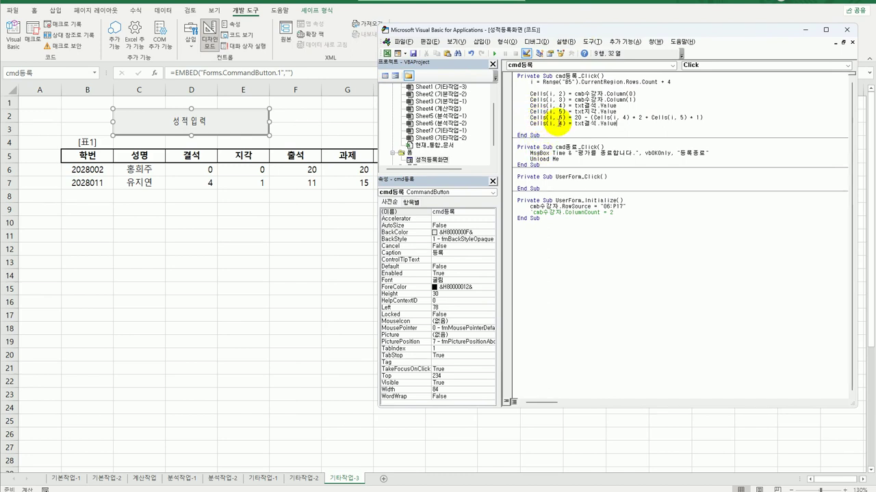
double_click(560, 124)
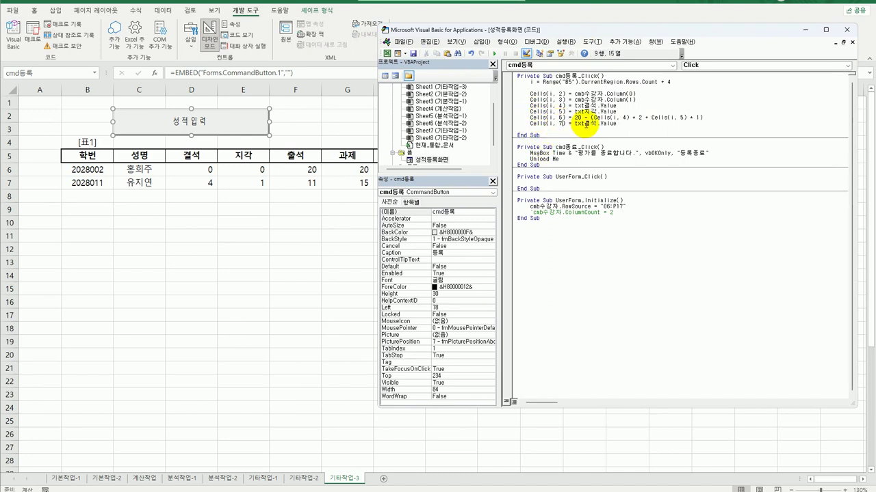
left_click_drag(585, 124, 597, 124)
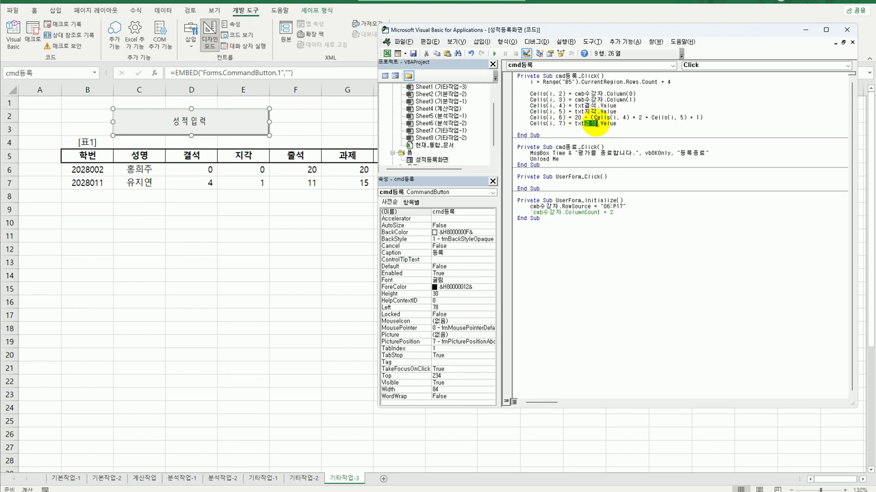
type("과제과제")
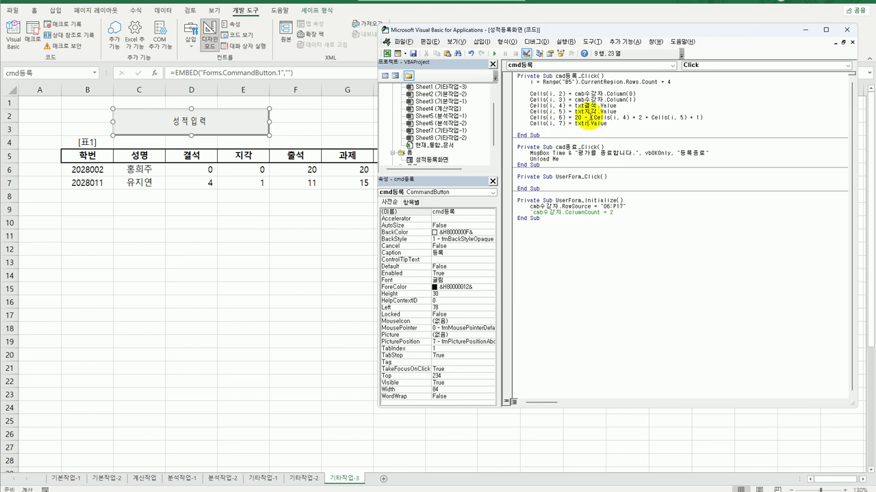
key("End")
Add the statement Cells(i, 8) = txt평가.Value below the 과제 line in cmd등록_Click.
key("Return")
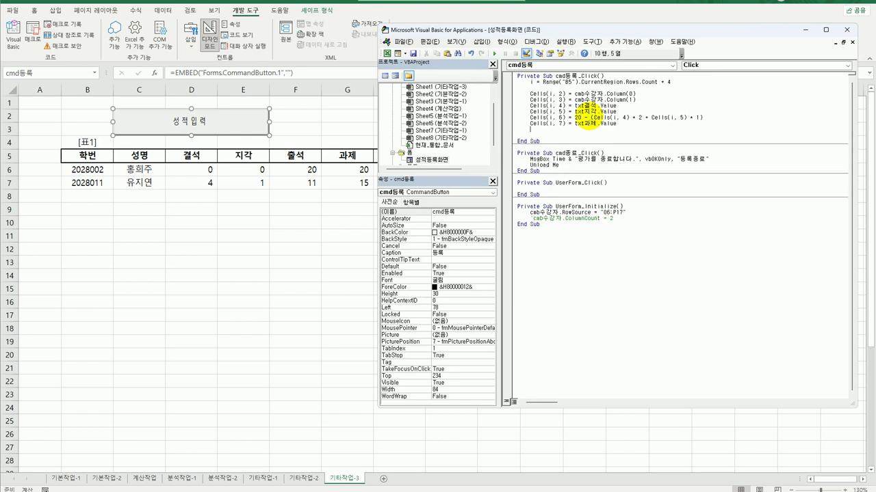
type("Cells(i, 7) = txt결석.Value")
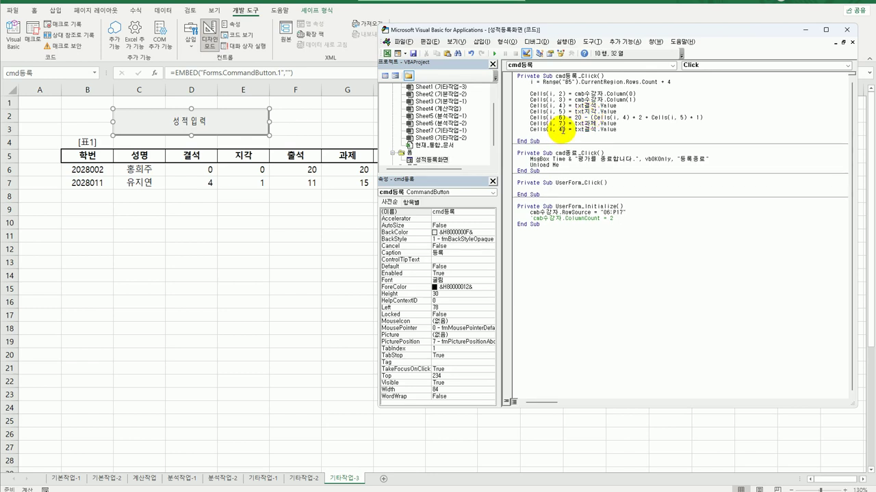
double_click(561, 129)
type("8")
left_click_drag(581, 129, 596, 129)
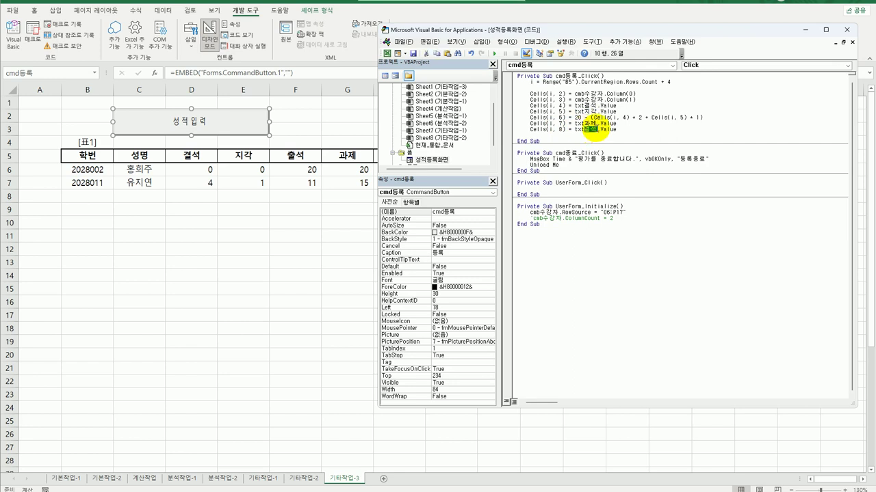
type("평가")
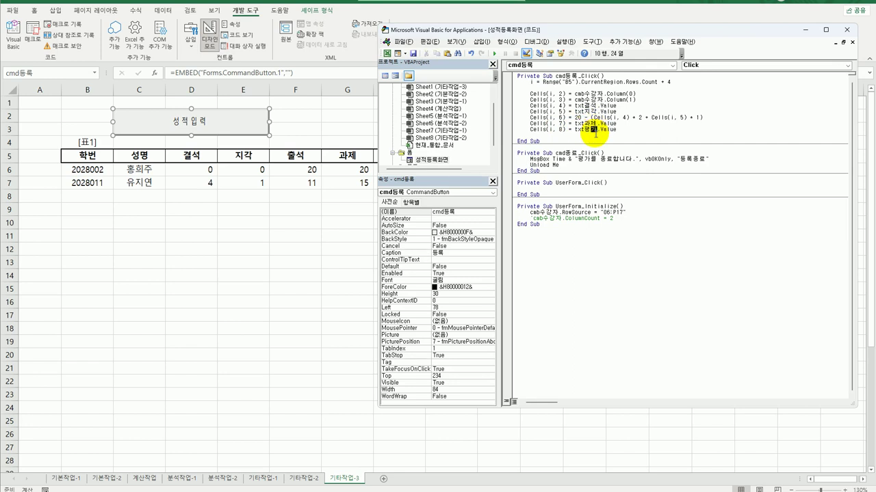
Insert blank lines in cmd등록_Click below the 평가 statement and above the i = Range("B5") statement.
key("Return")
key("Up")
key("Up")
key("Up")
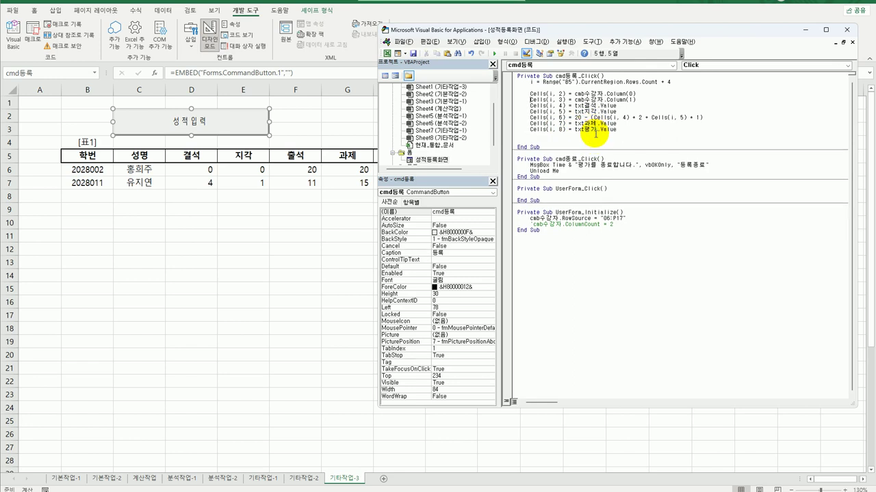
key("Home")
key("Return")
key("Up")
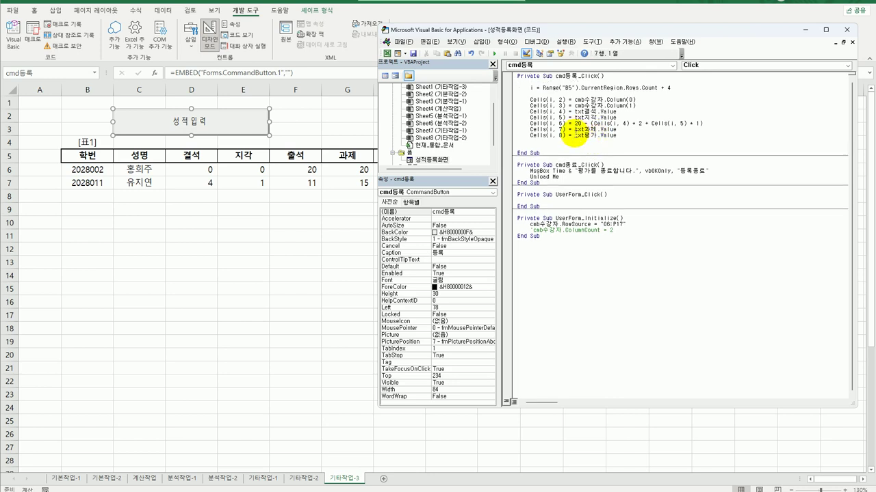
Paste the copied txt결석.Value statement below the 평가 line and change its target to Cells(i, 9).
left_click(529, 142)
key("ctrl+v")
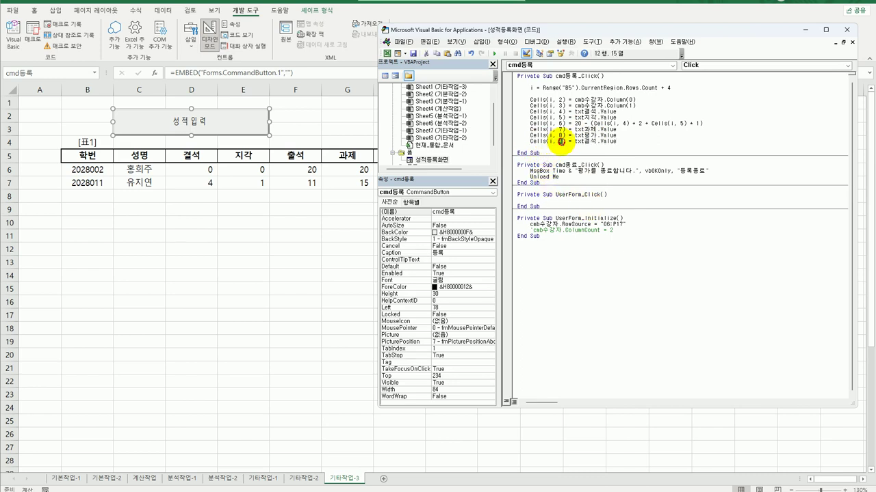
double_click(559, 141)
type("9")
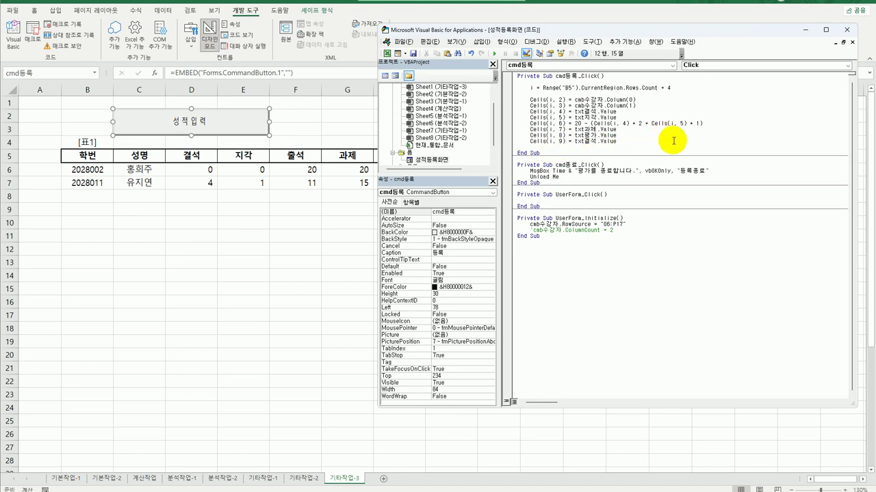
Add the condition If Cells(i, 6) < 12 Then above the Cells(i, 9) statement, set off by a blank line, and indent that statement.
left_click(622, 136)
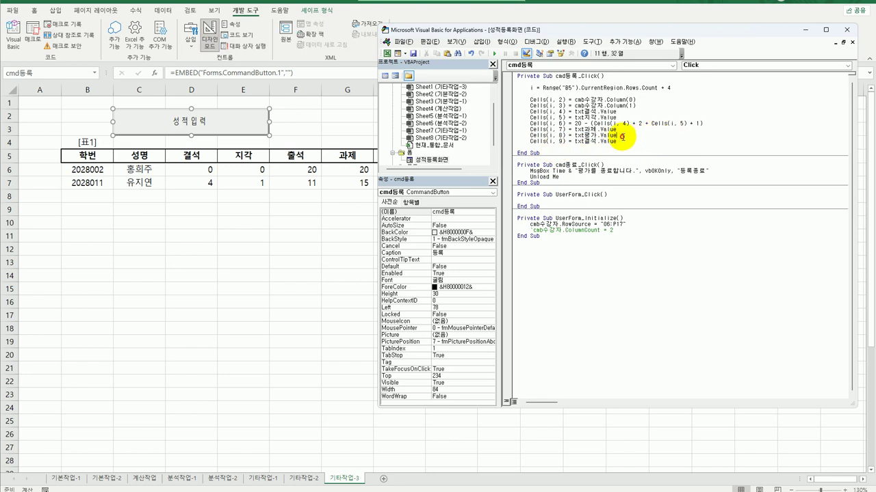
key("Return")
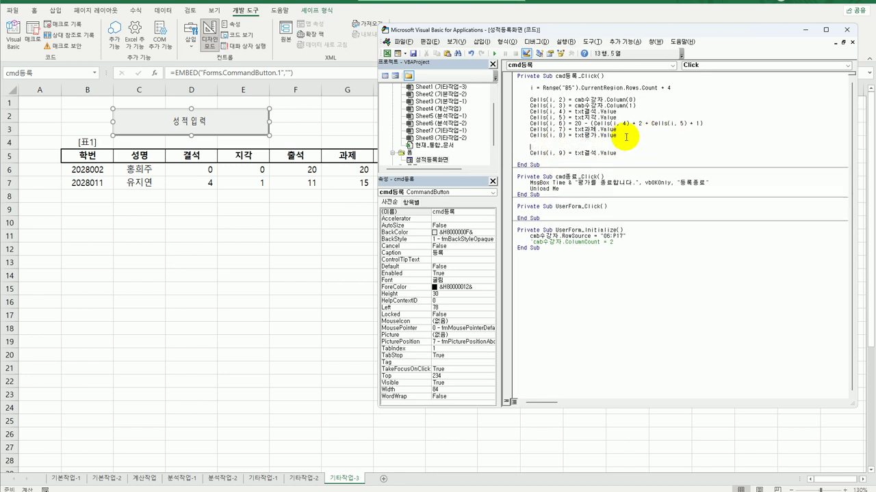
key("Return")
type("if cells(i,6) <12 then")
key("Down")
key("Home")
key("Tab")
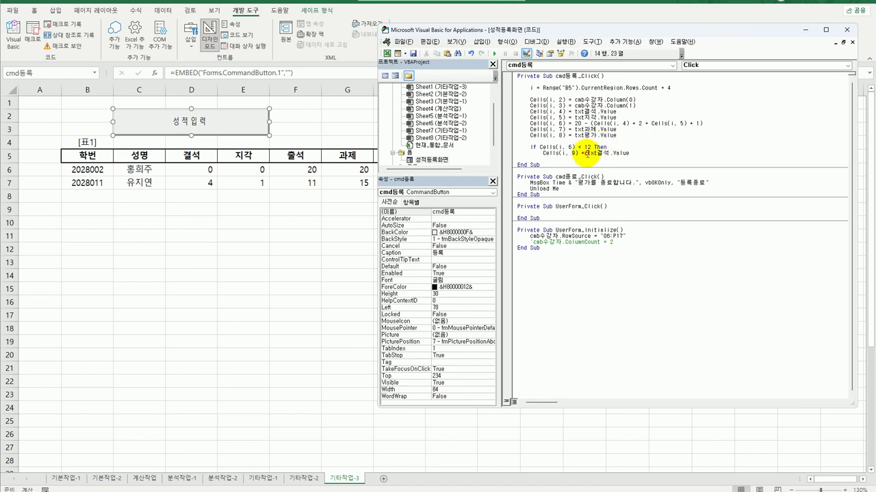
Replace the value assigned to Cells(i, 9) with "출석미달" and start a new line below it.
left_click_drag(587, 154, 632, 154)
type("\"")
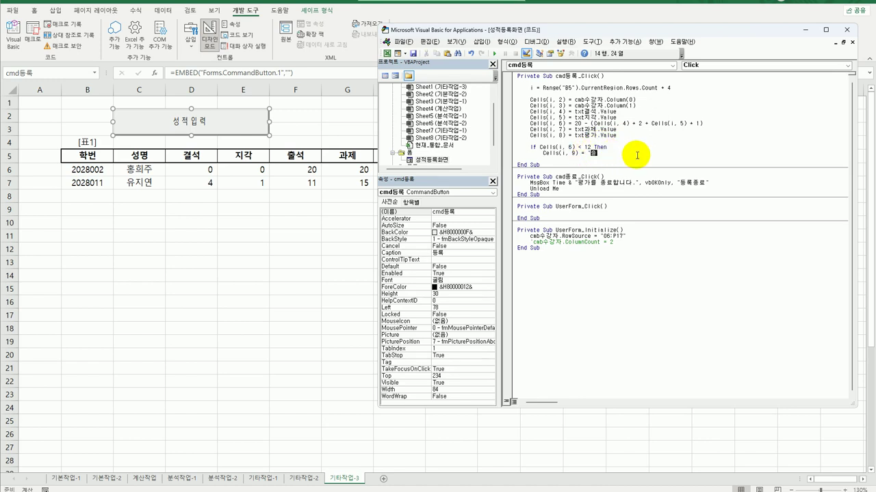
type("출석미달\"")
key("Return")
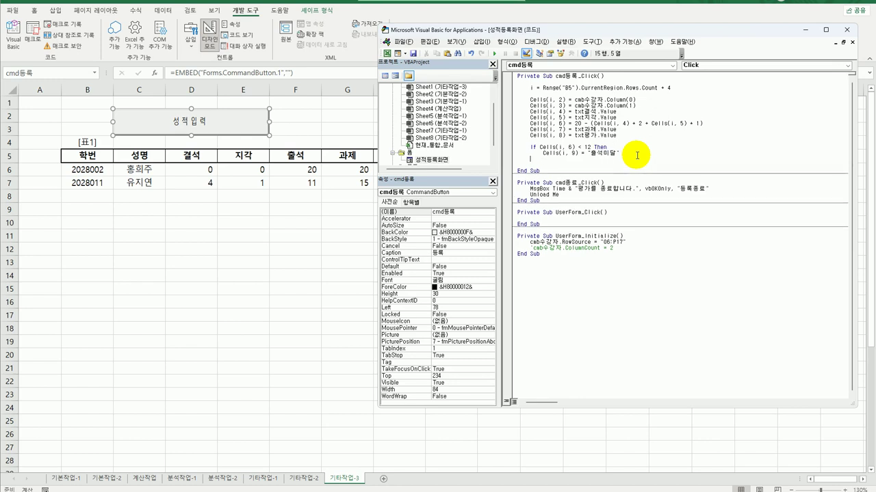
type("else")
key("Return")
key("shift+End")
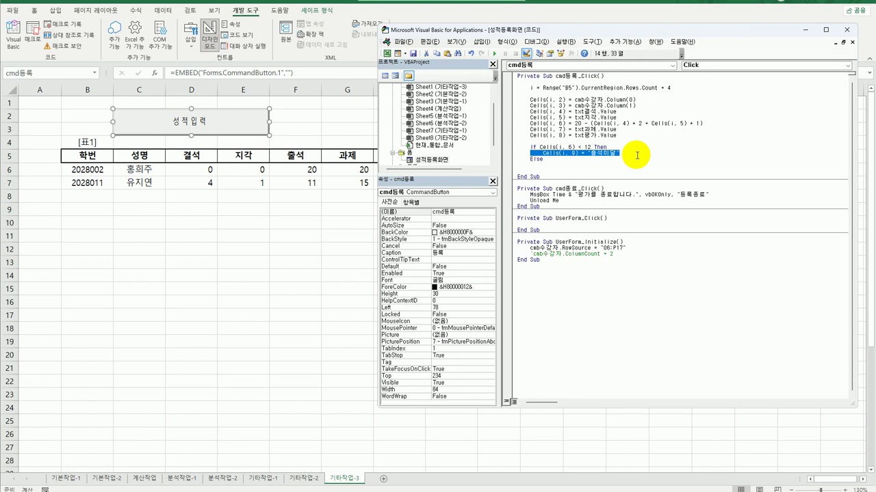
Replace the Else line with End If to close the attendance condition.
key("Down")
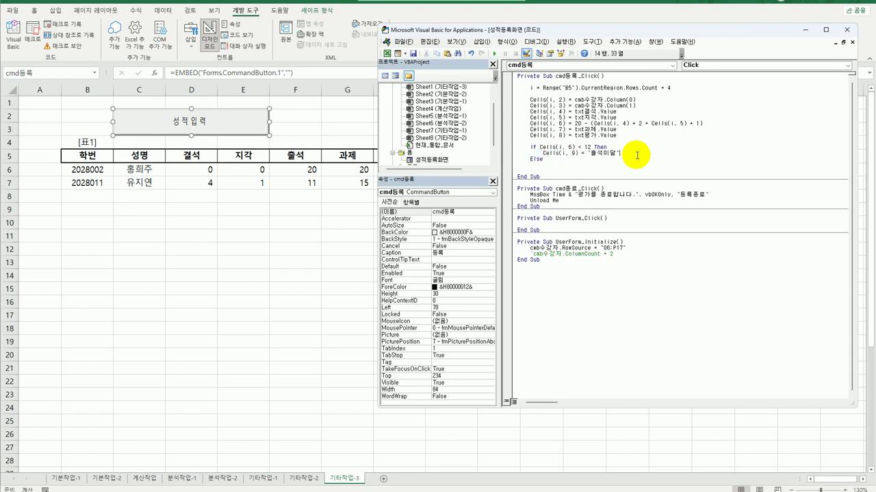
key("shift+Home")
type("ㅔ")
type("nd i")
type("f")
key("Return")
Return to the worksheet, turn off design mode and open the 성적등록화면 form with 성적입력.
left_click(845, 31)
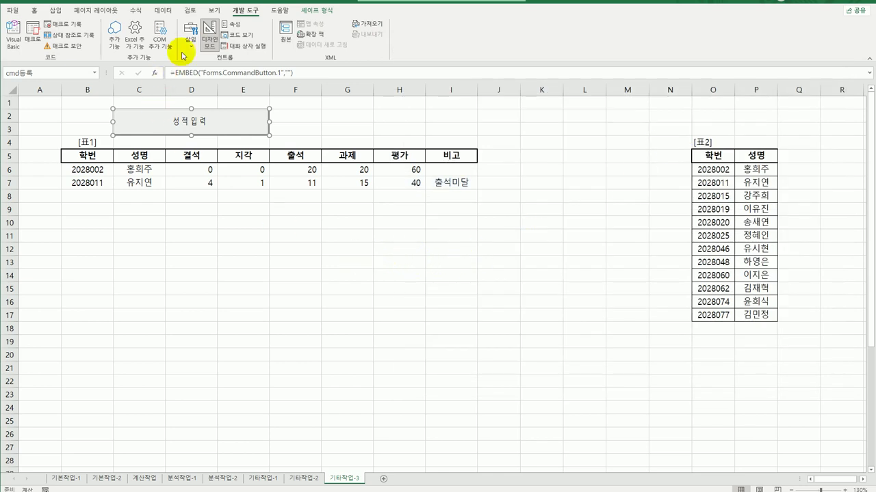
left_click(209, 36)
left_click(281, 272)
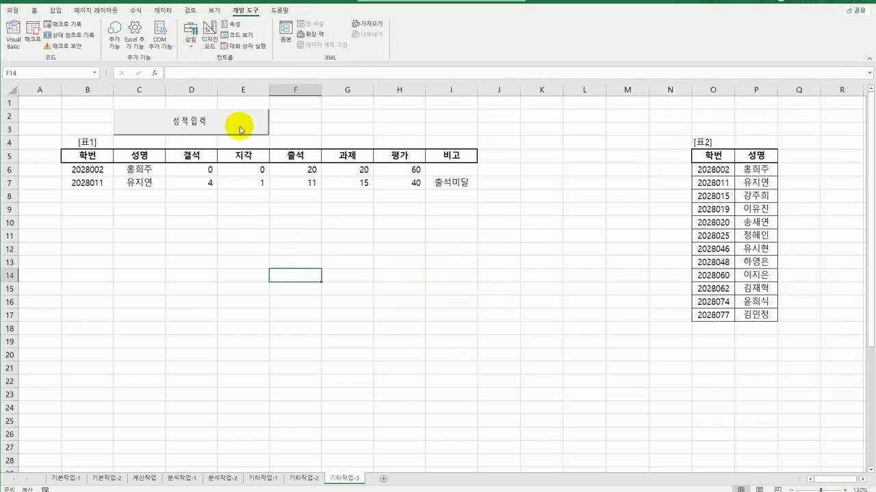
left_click(241, 130)
Register the second listed 수강자 with 결석 1, 지각 2, 과제 20 and 평가 70, moving the form clear of 표1.
left_click(495, 184)
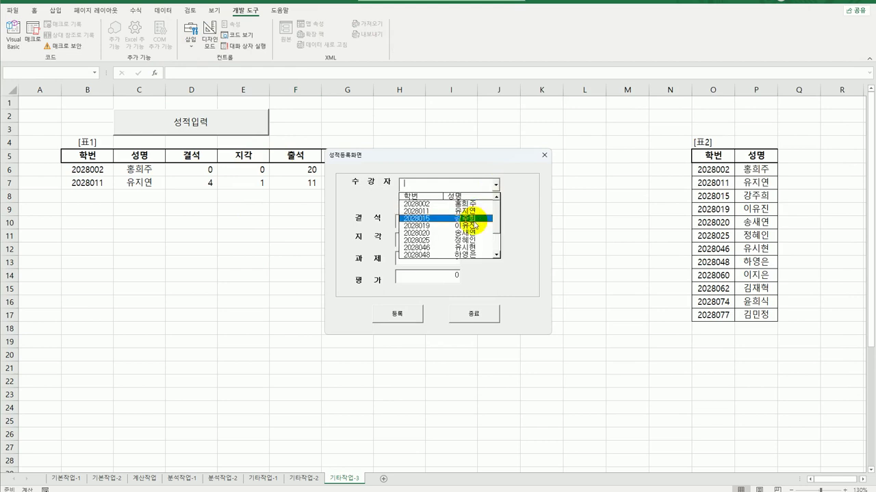
left_click(465, 211)
key("Tab")
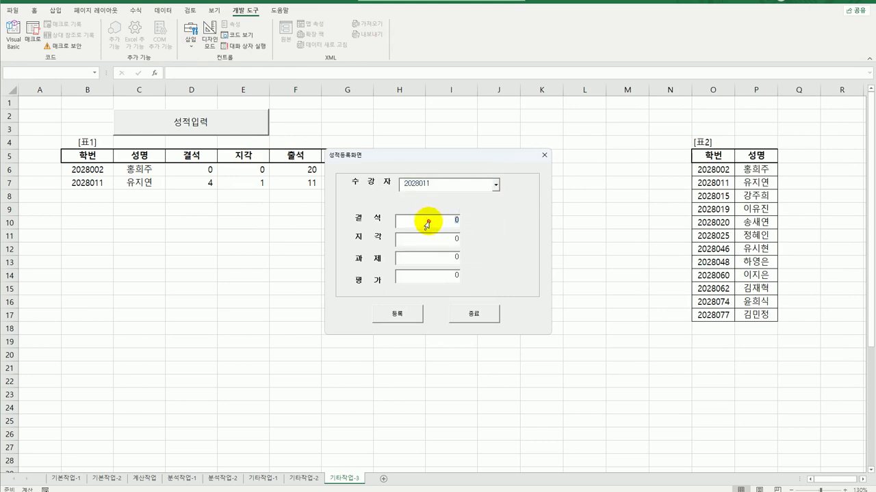
type("1")
key("Tab")
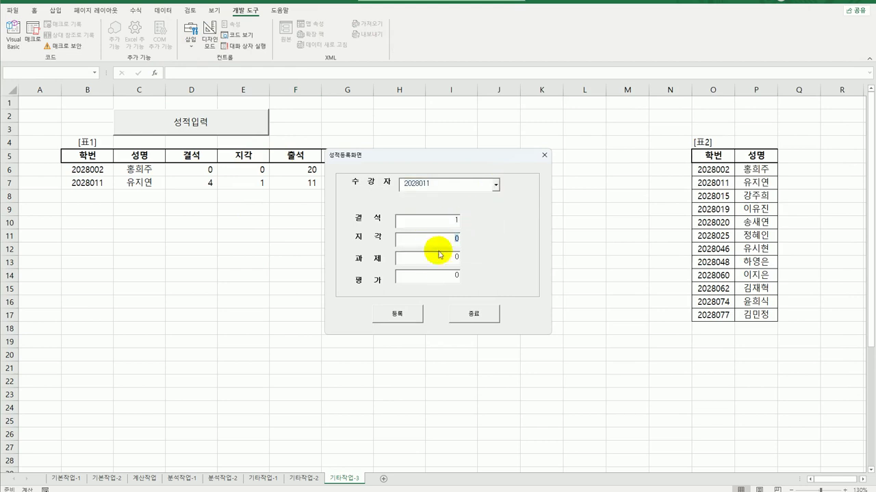
type("2")
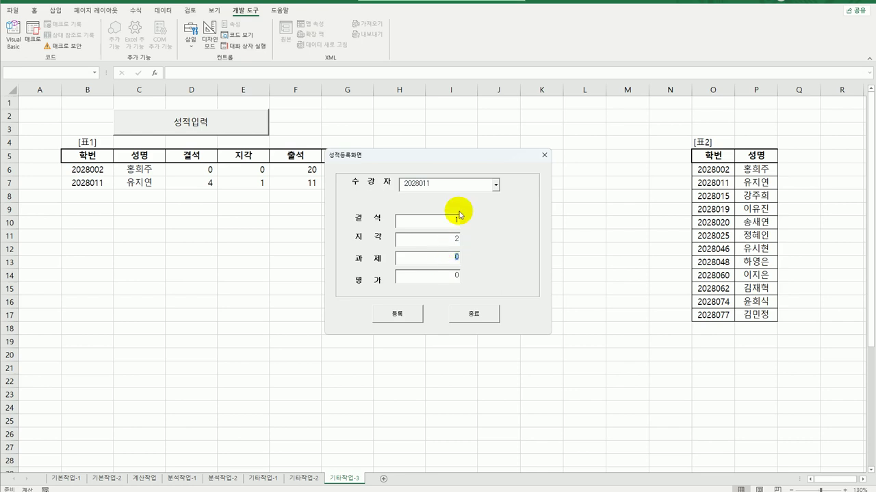
left_click_drag(461, 155, 571, 150)
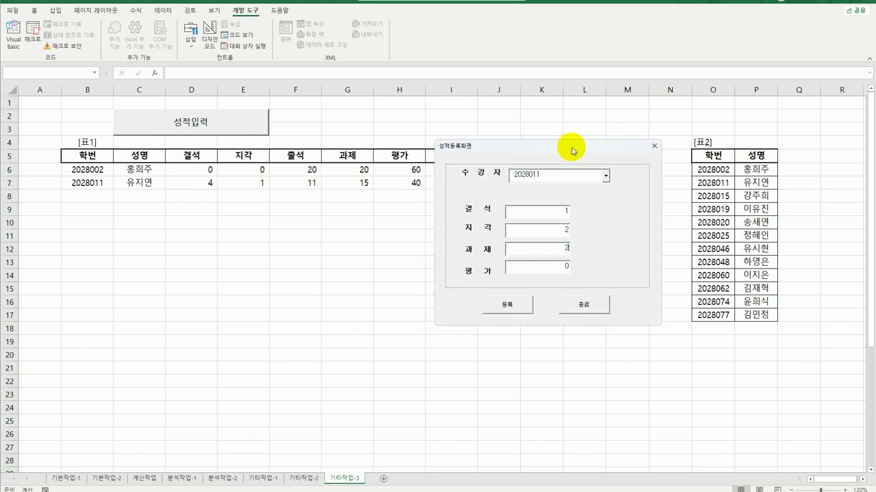
type("20")
left_click(551, 268)
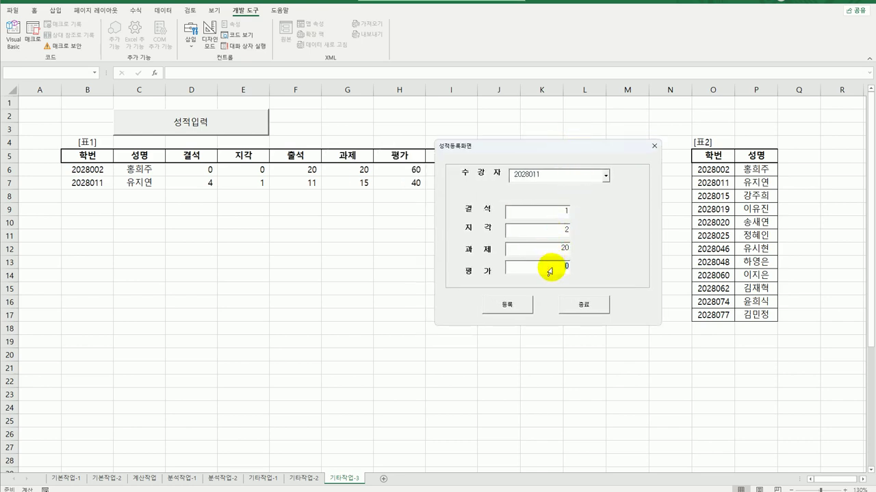
type("70")
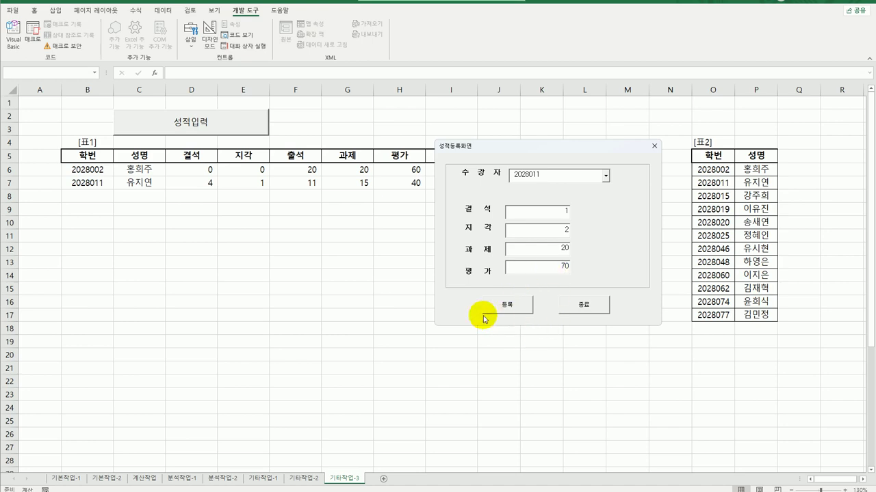
left_click(517, 307)
left_click_drag(526, 146, 645, 143)
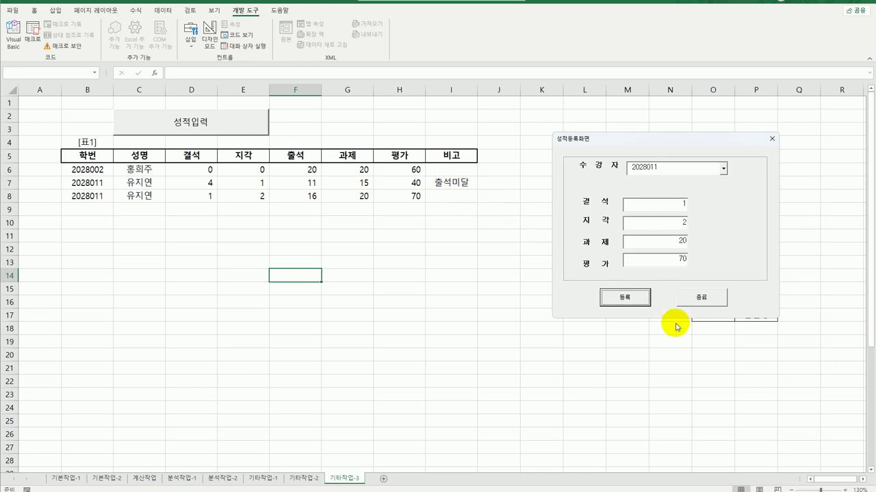
Exit the form with 종료 and add a leading space before 평가를 in the cmd종료_Click message text.
left_click(711, 301)
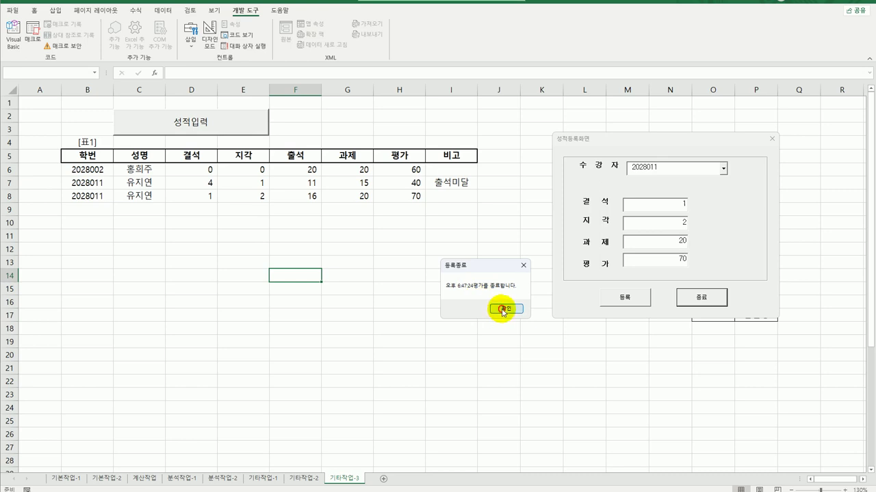
left_click(504, 309)
left_click(17, 41)
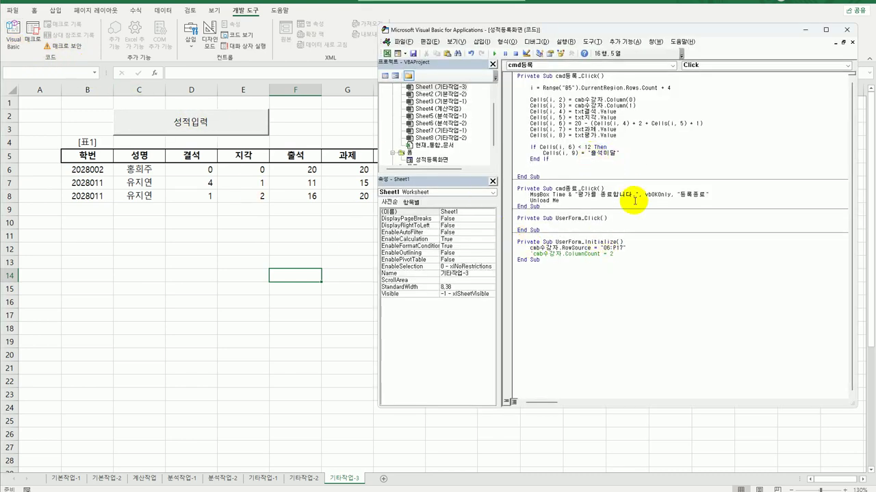
left_click(571, 195)
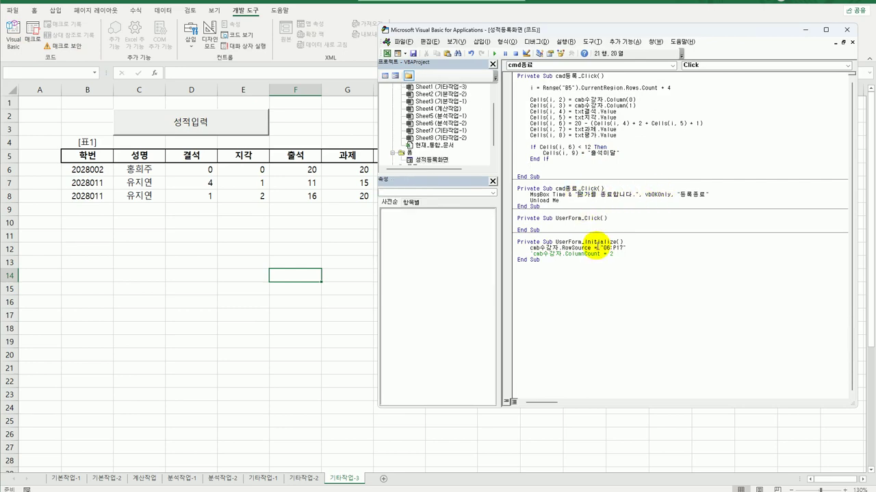
left_click(619, 281)
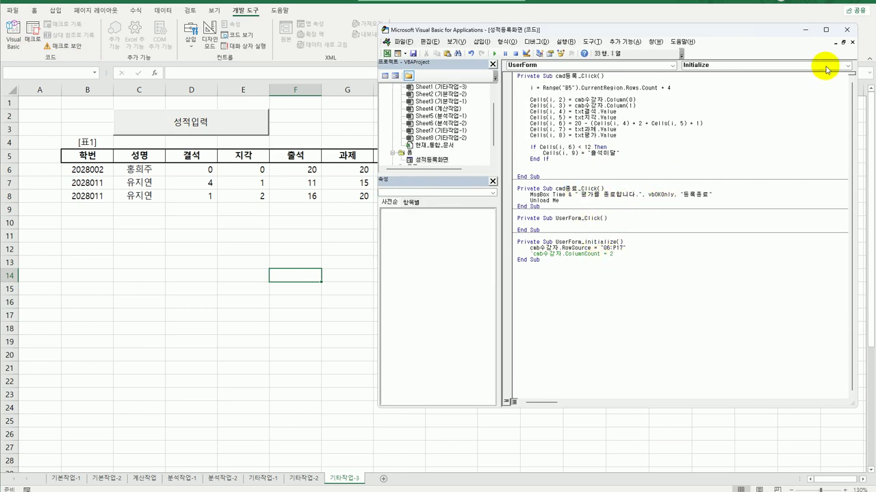
left_click(846, 31)
Reopen the 성적등록화면 form and exit it through 종료 to check the revised closing message.
left_click(157, 130)
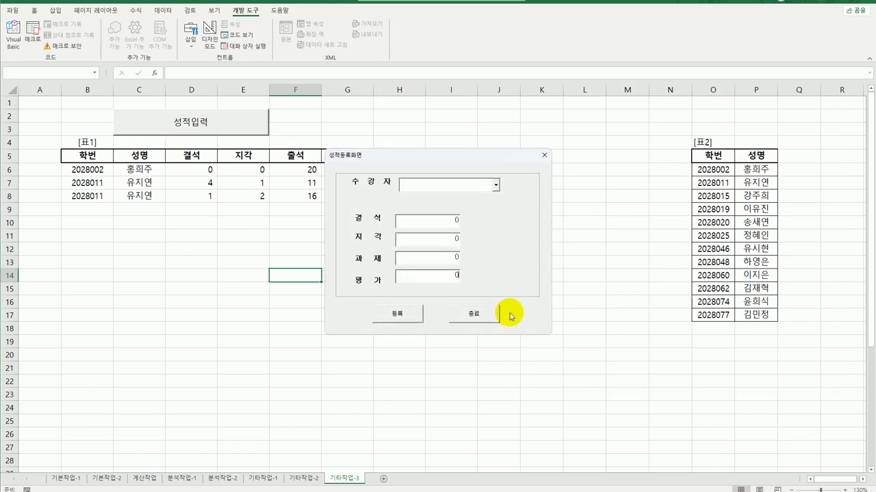
left_click(473, 314)
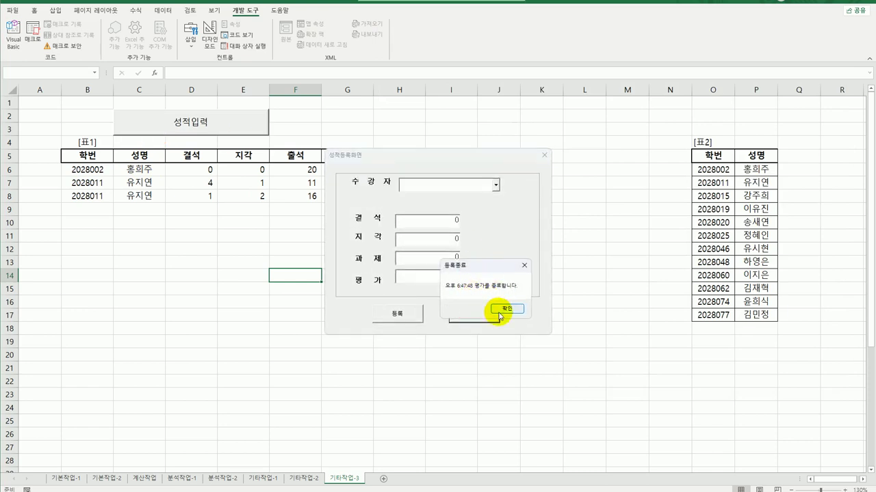
left_click(503, 311)
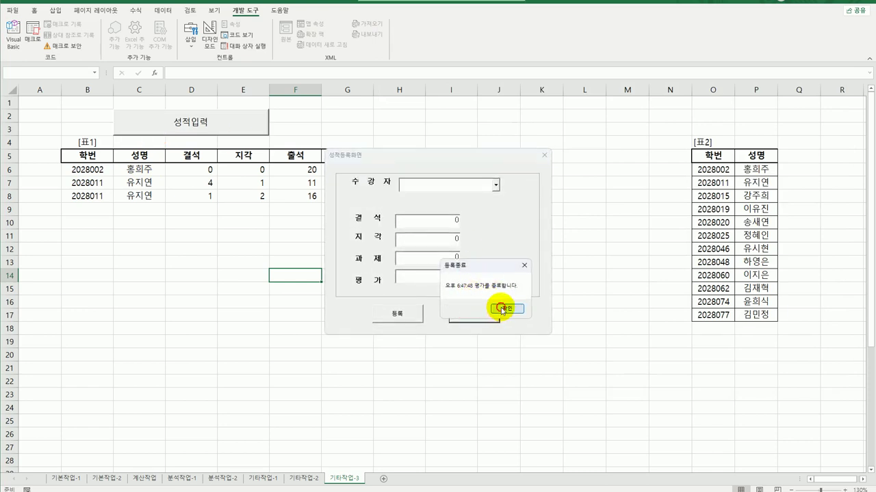
left_click(490, 365)
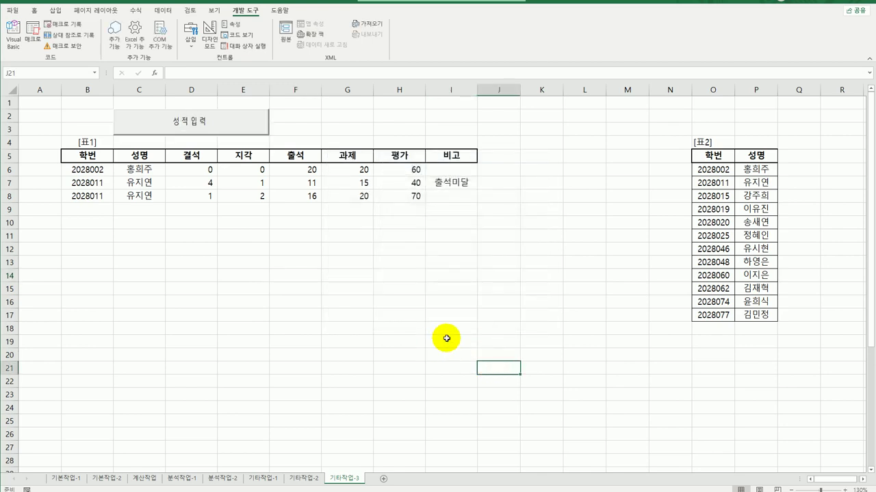